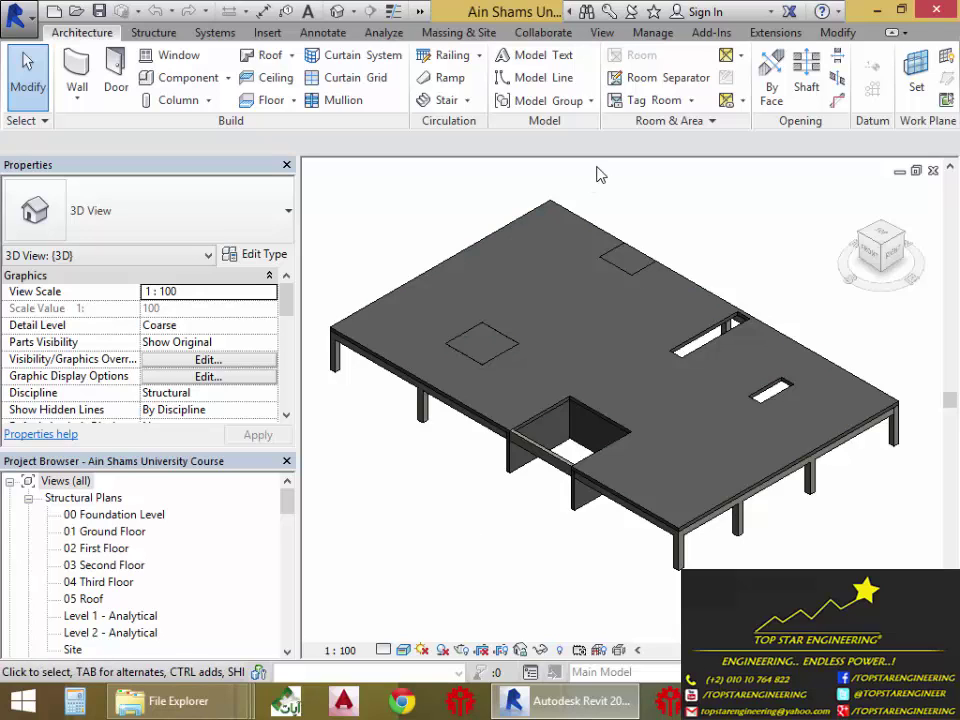
Step: Open the 02 First Floor structural plan view
double_click(100, 584)
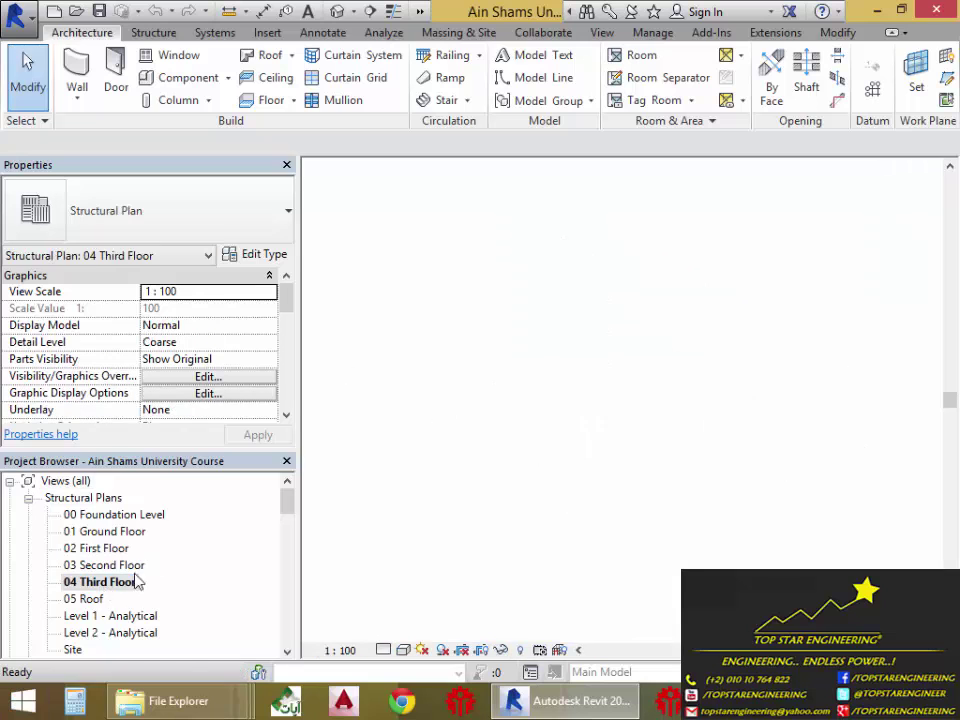
double_click(97, 548)
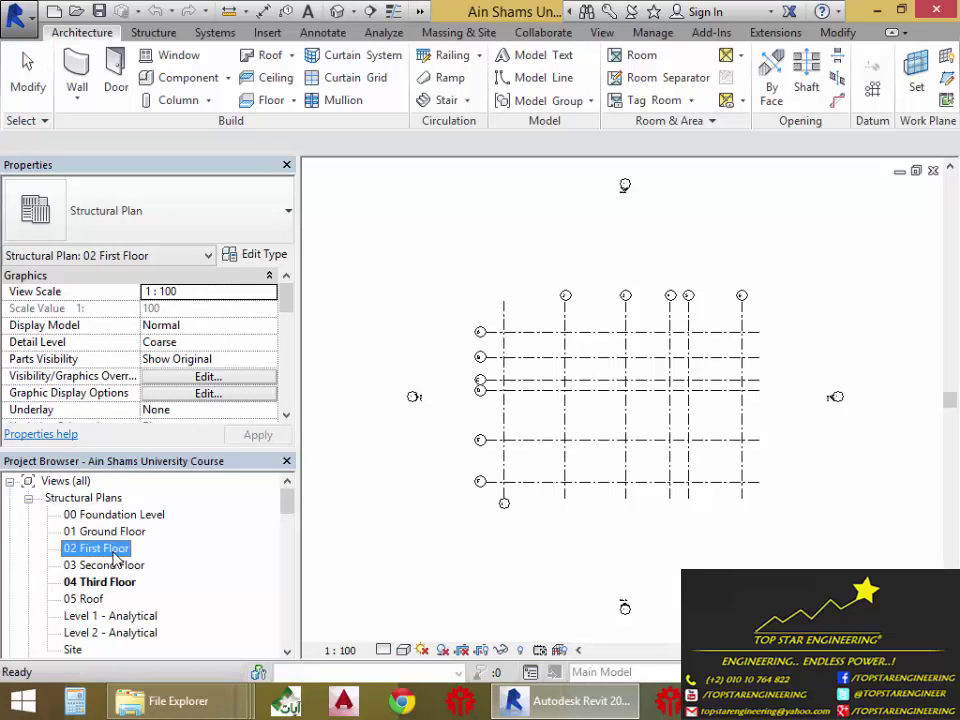
scroll(660, 377, up, 2)
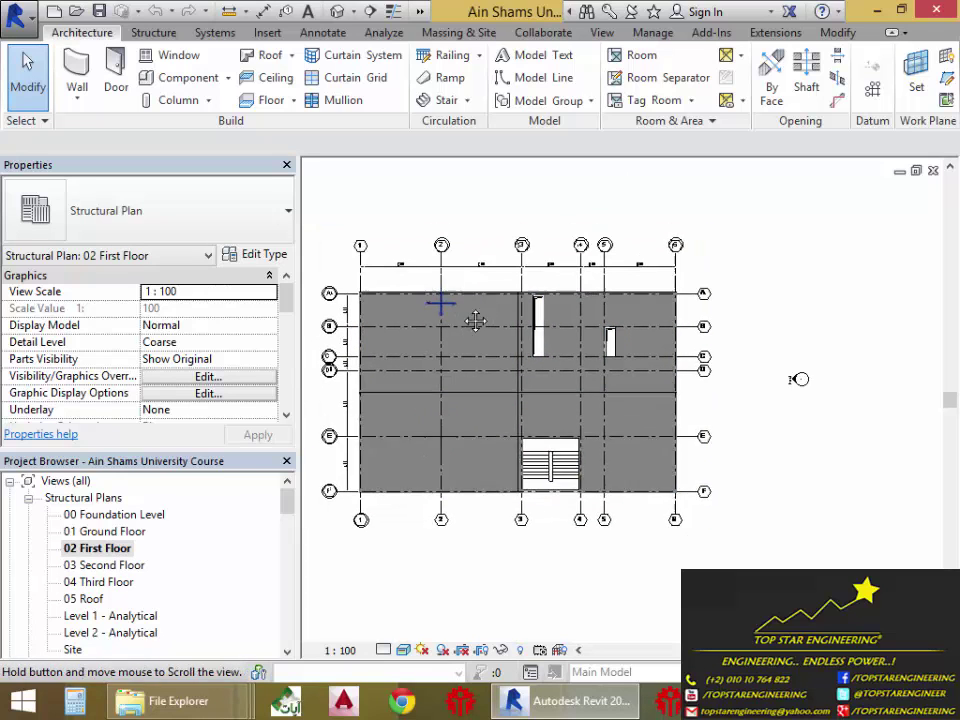
middle_drag(471, 317, 494, 312)
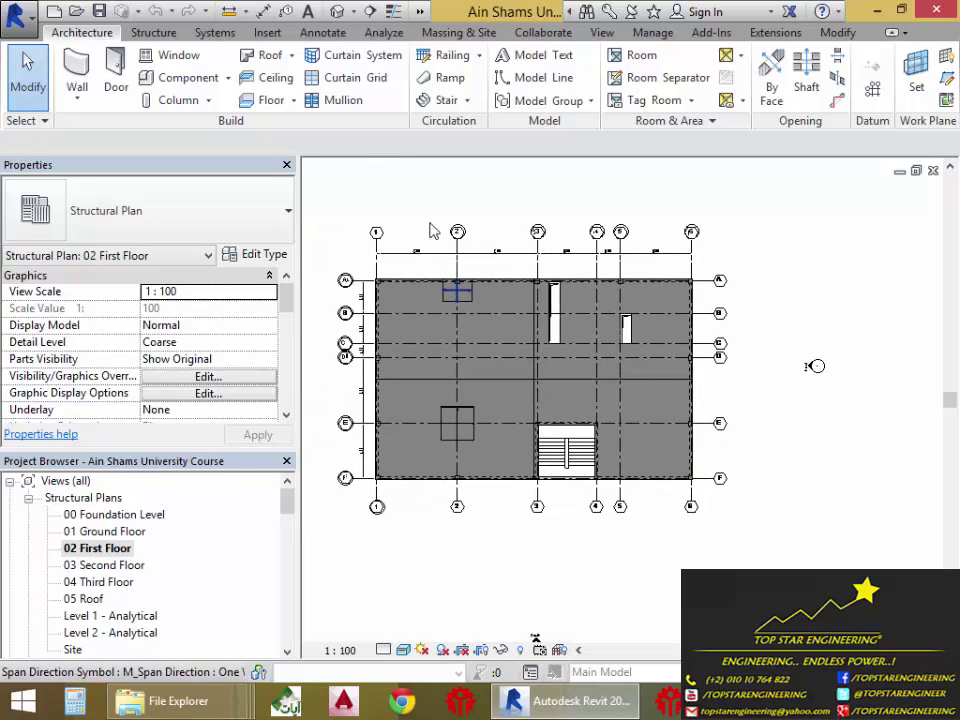
Step: Create a structural Drop Panel floor with a rectangular boundary about 20000 mm deep in the empty area outside grid lines 6 and F
click(157, 34)
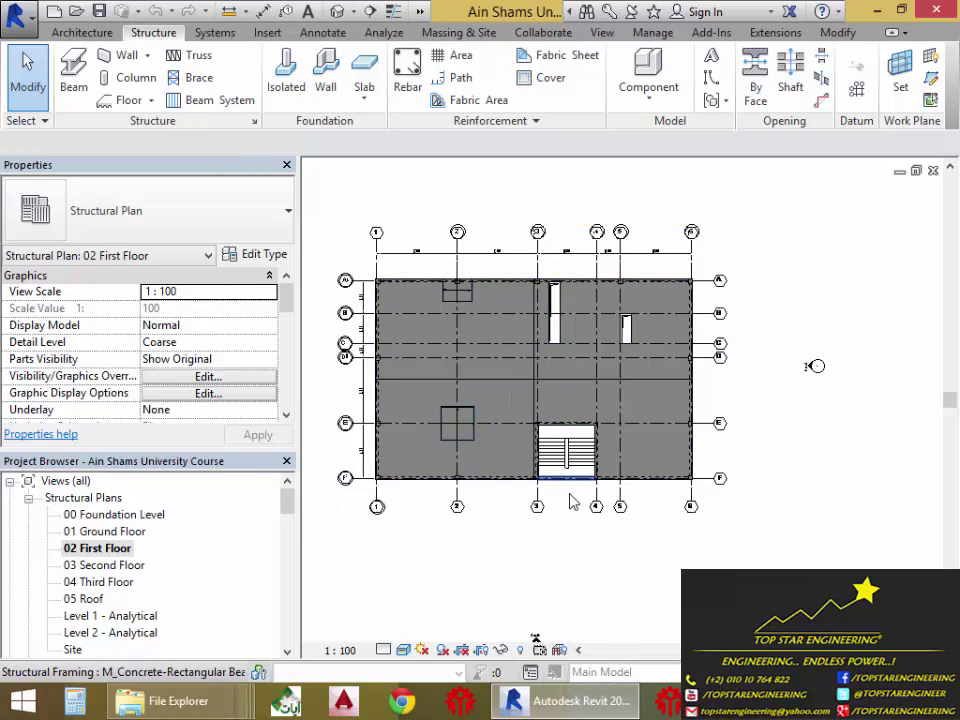
middle_drag(572, 502, 559, 384)
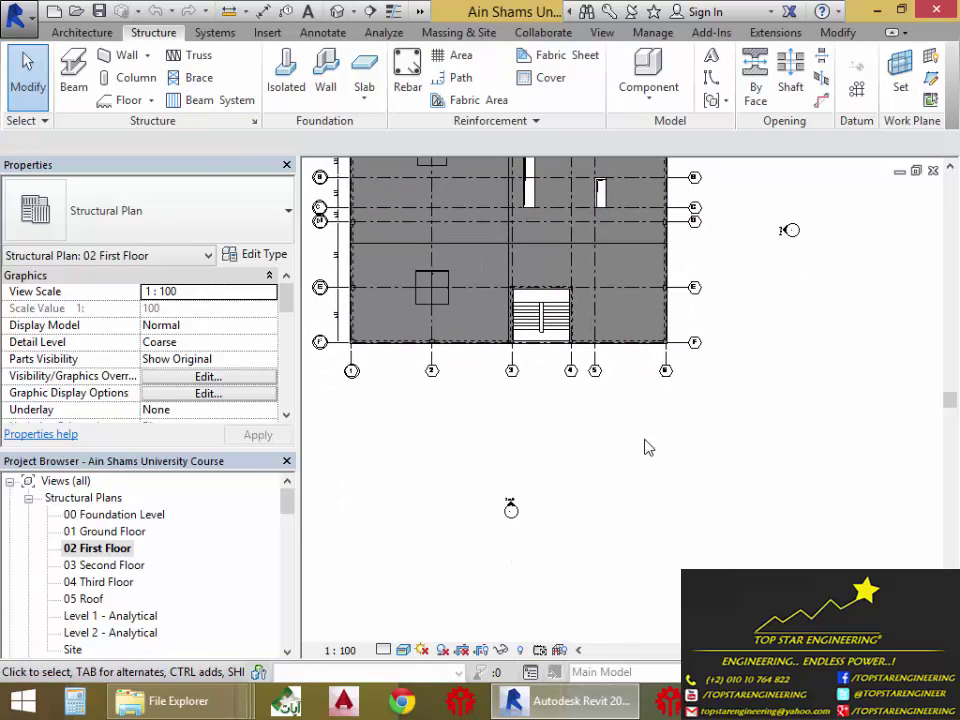
middle_drag(646, 447, 403, 324)
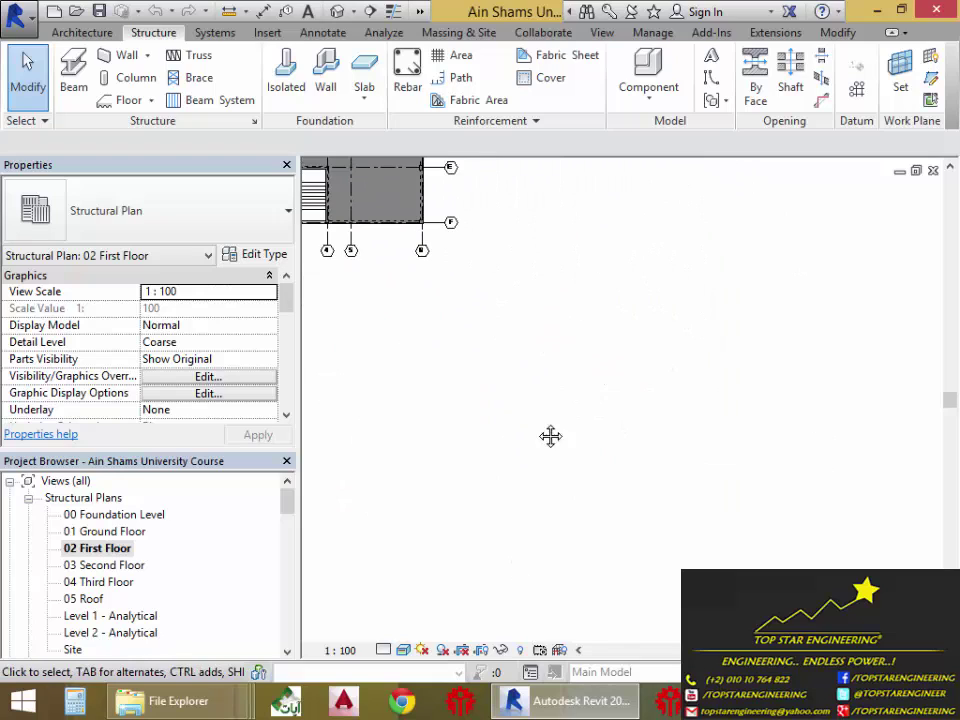
middle_drag(550, 436, 594, 450)
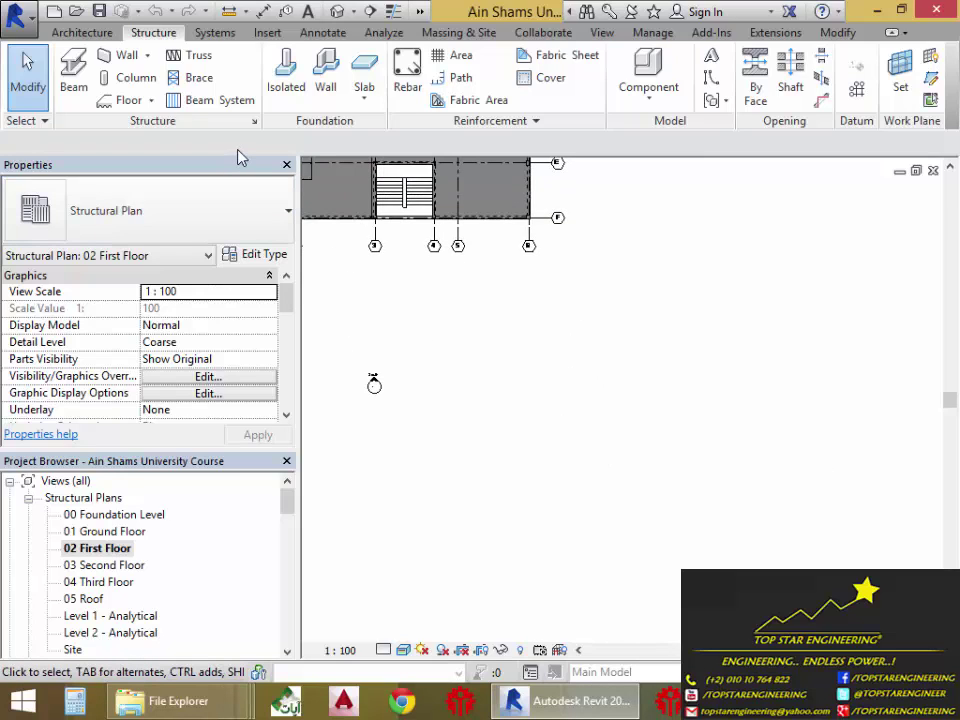
click(151, 100)
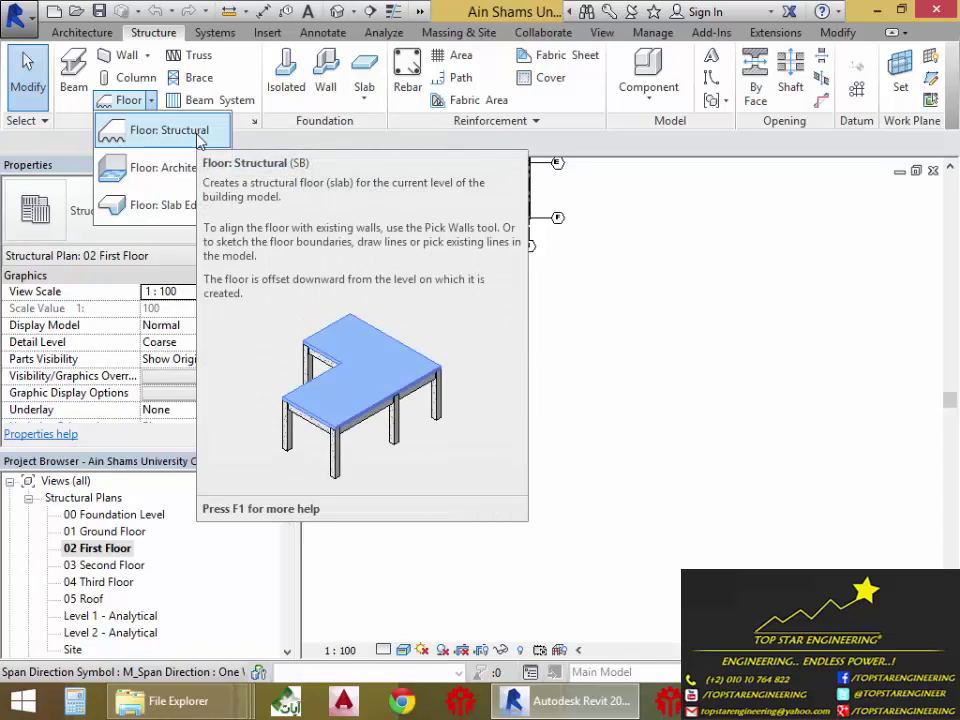
click(199, 140)
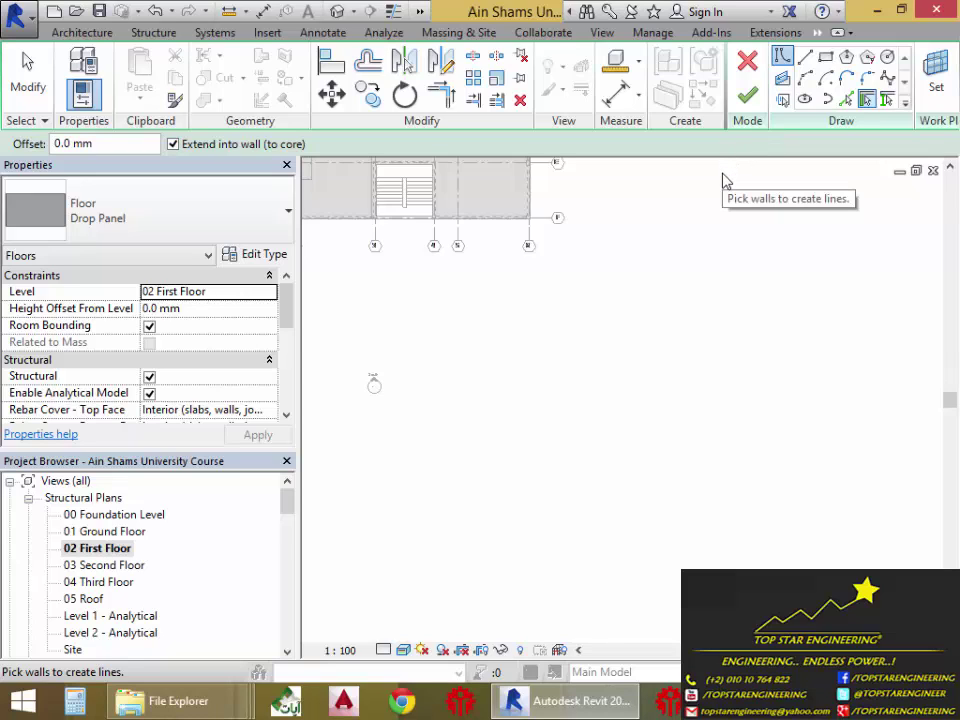
key(Escape)
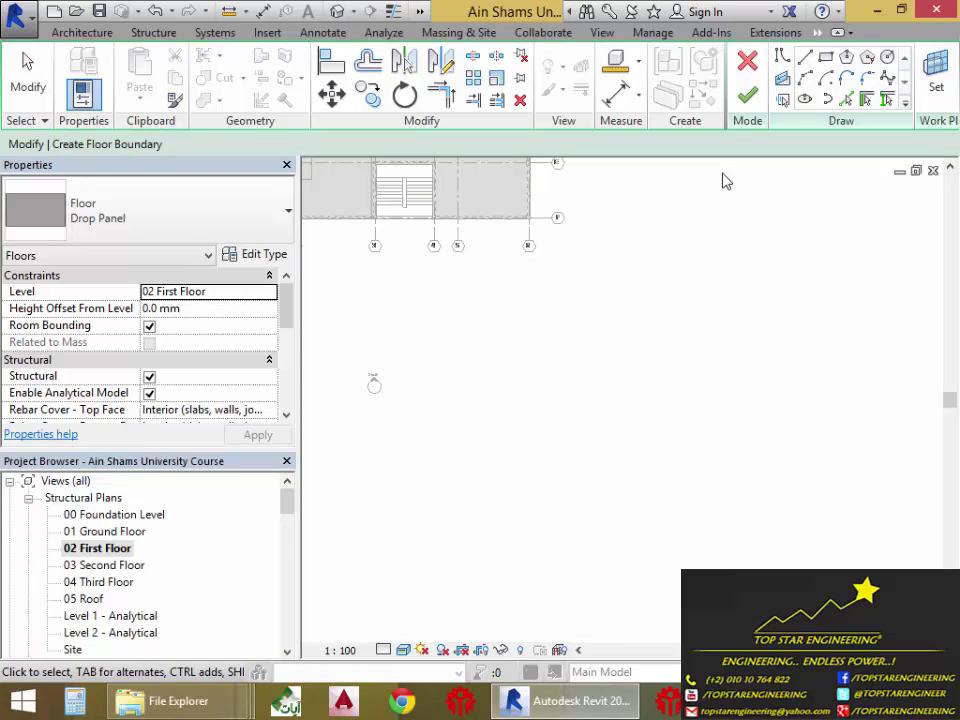
key(Escape)
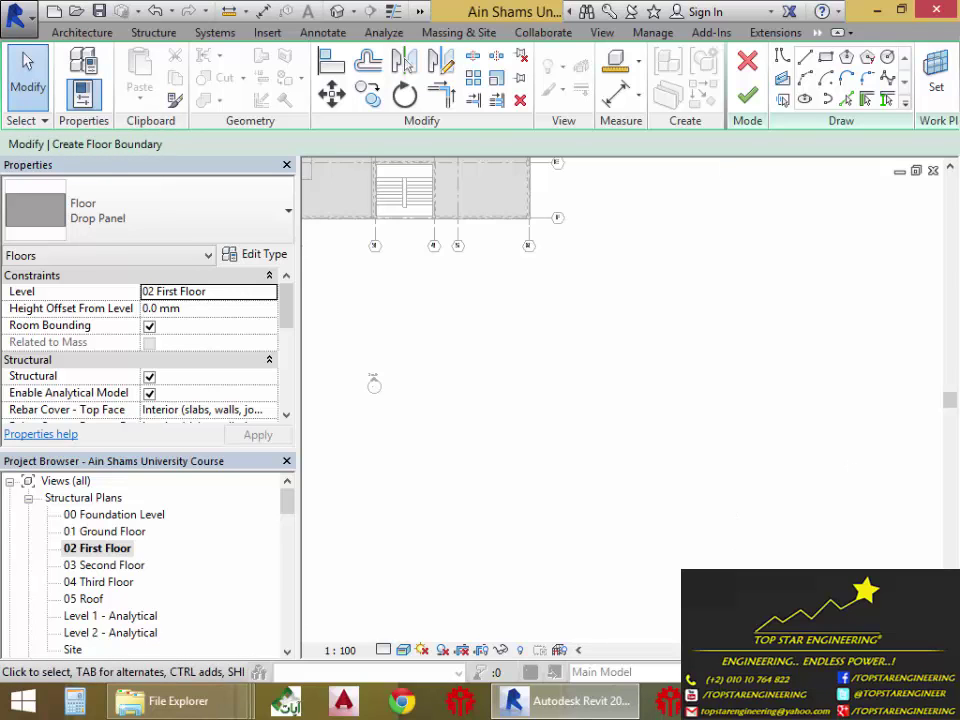
mouse_move(955, 4)
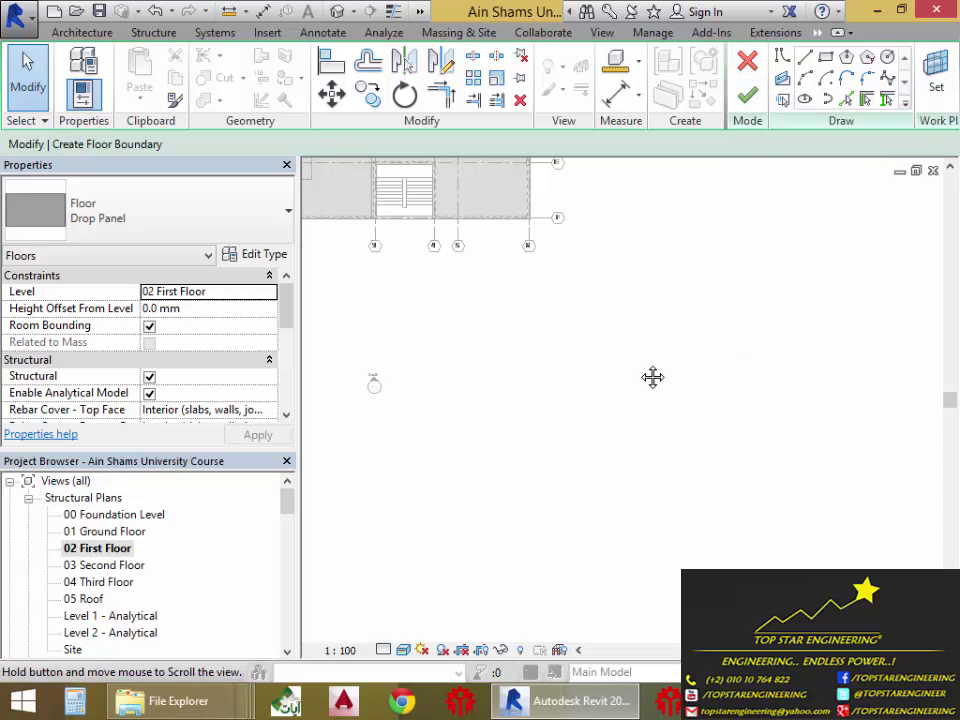
middle_drag(652, 377, 696, 334)
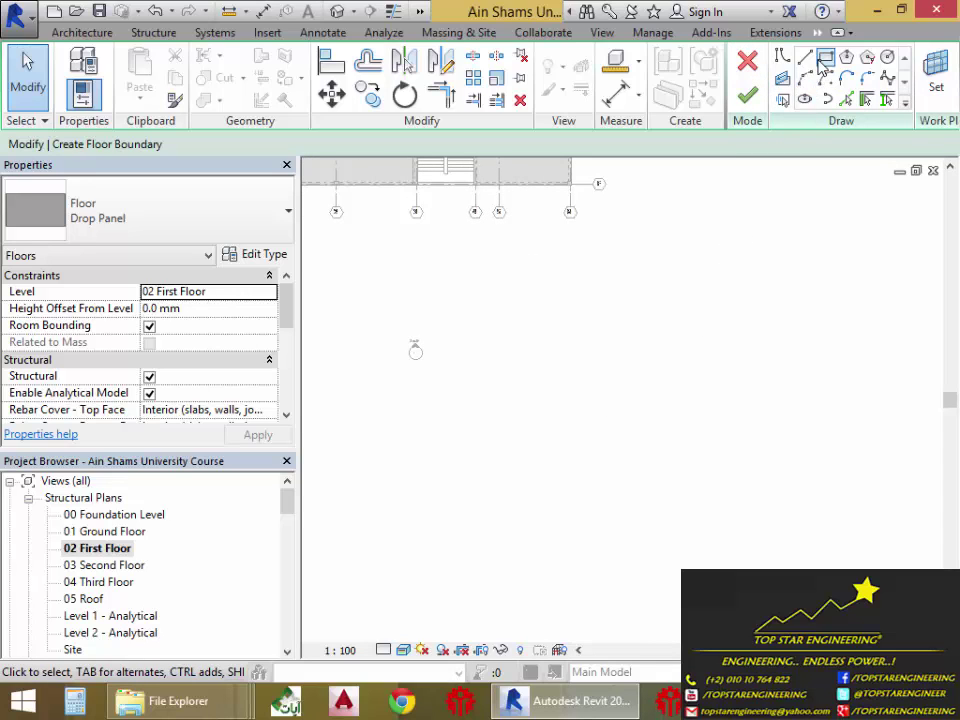
click(806, 60)
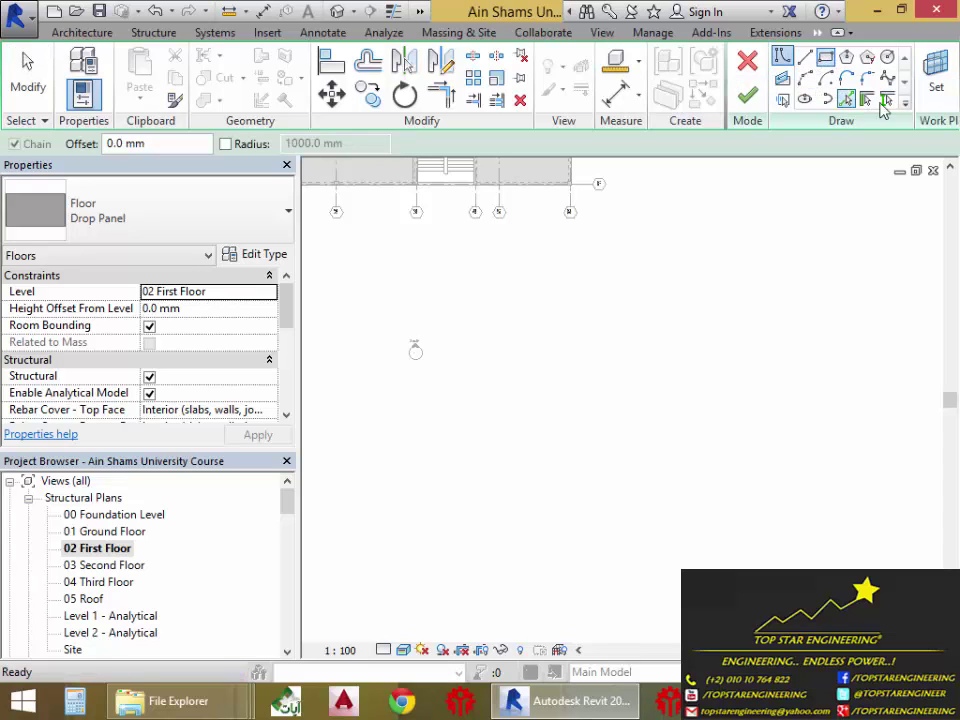
click(826, 59)
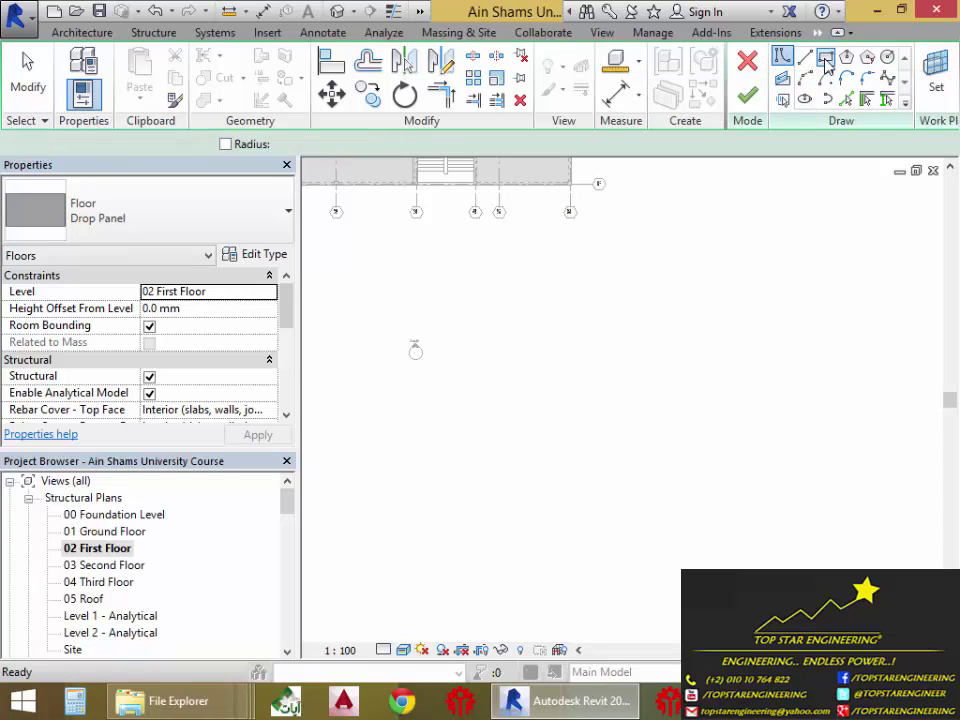
click(519, 293)
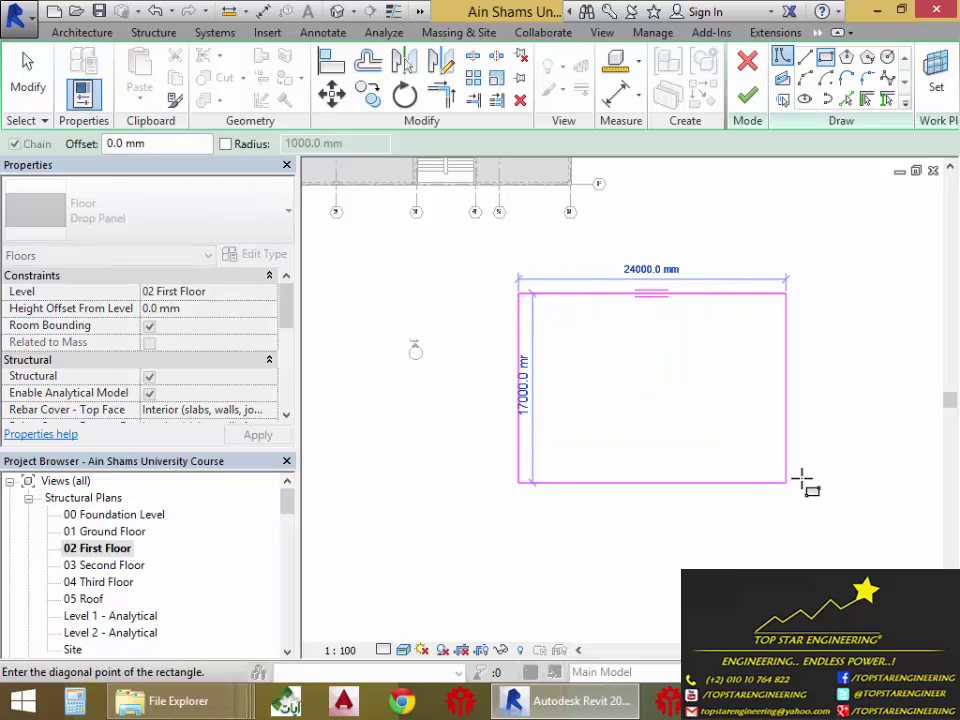
click(875, 515)
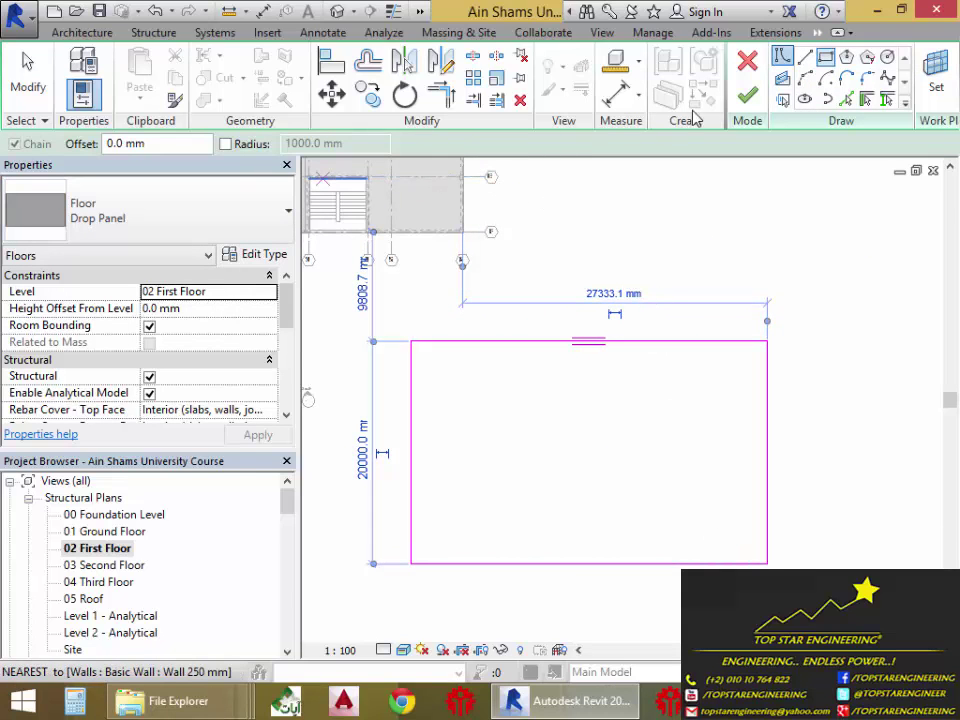
click(747, 95)
click(872, 388)
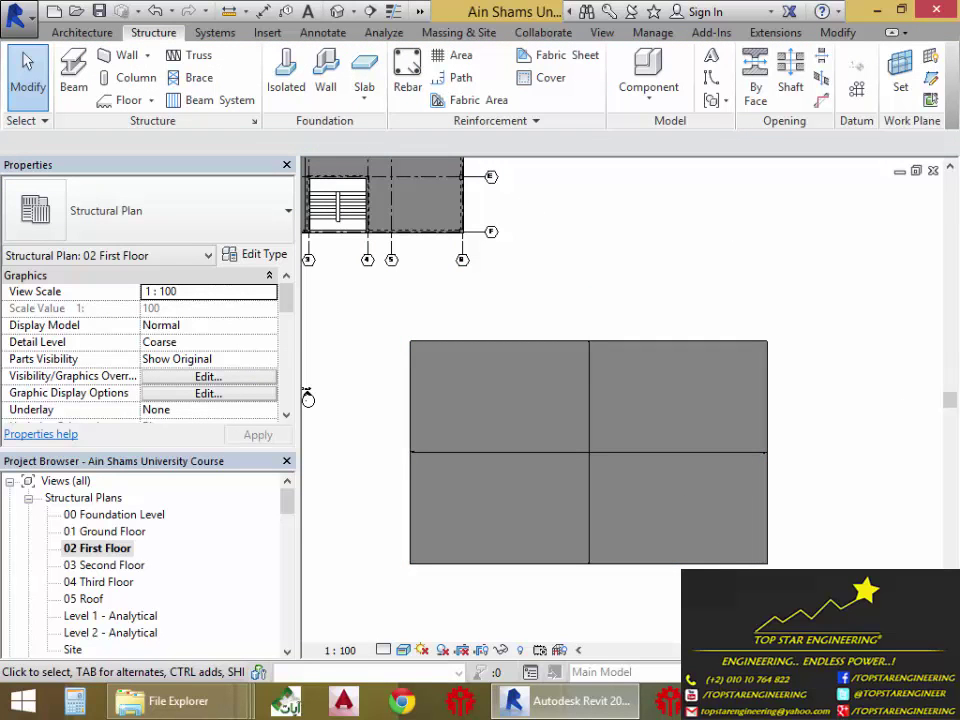
click(696, 556)
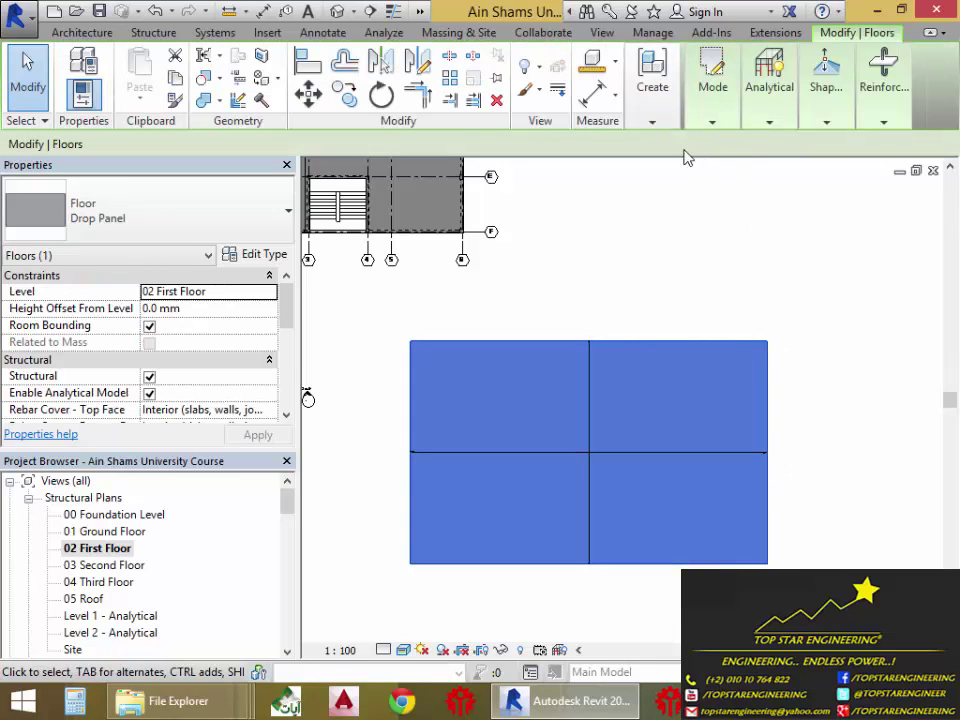
mouse_move(700, 120)
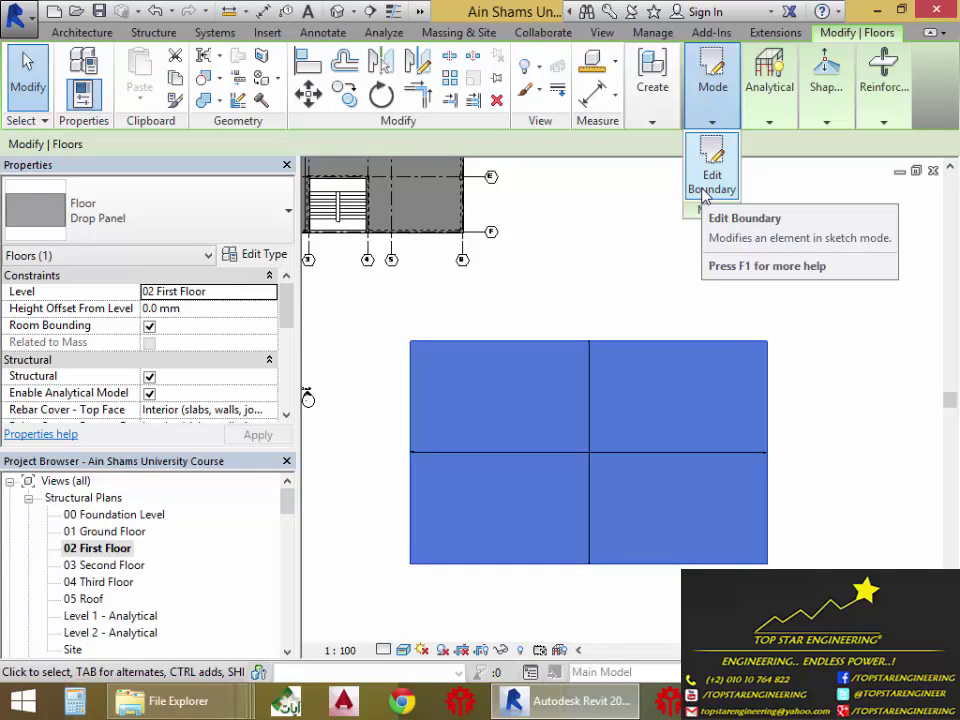
click(776, 317)
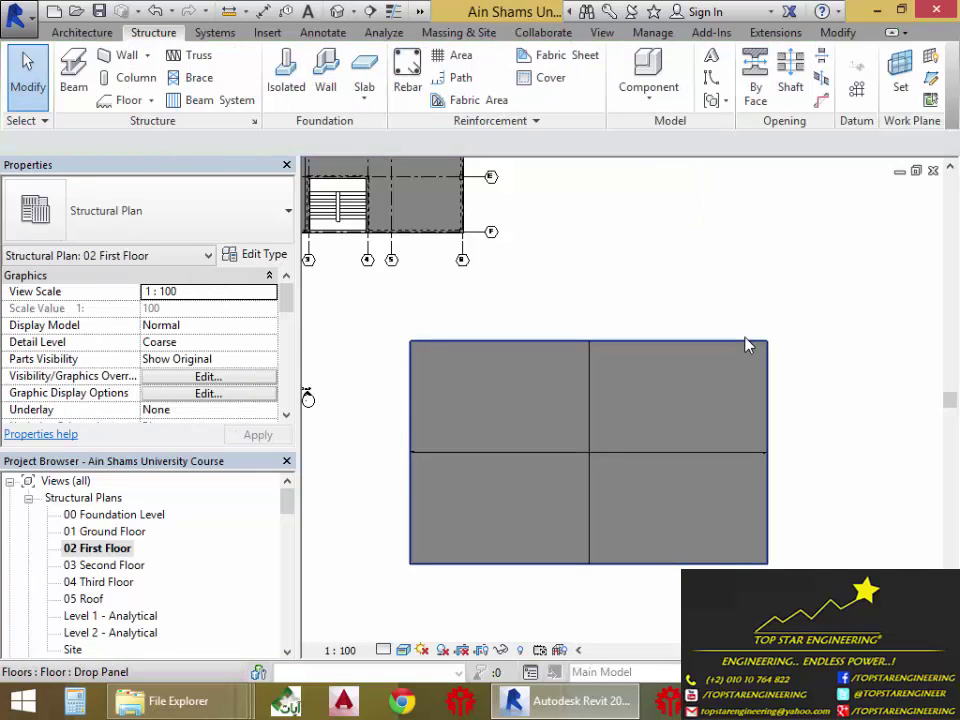
Step: Change the type of the new rectangular floor to 250
click(745, 343)
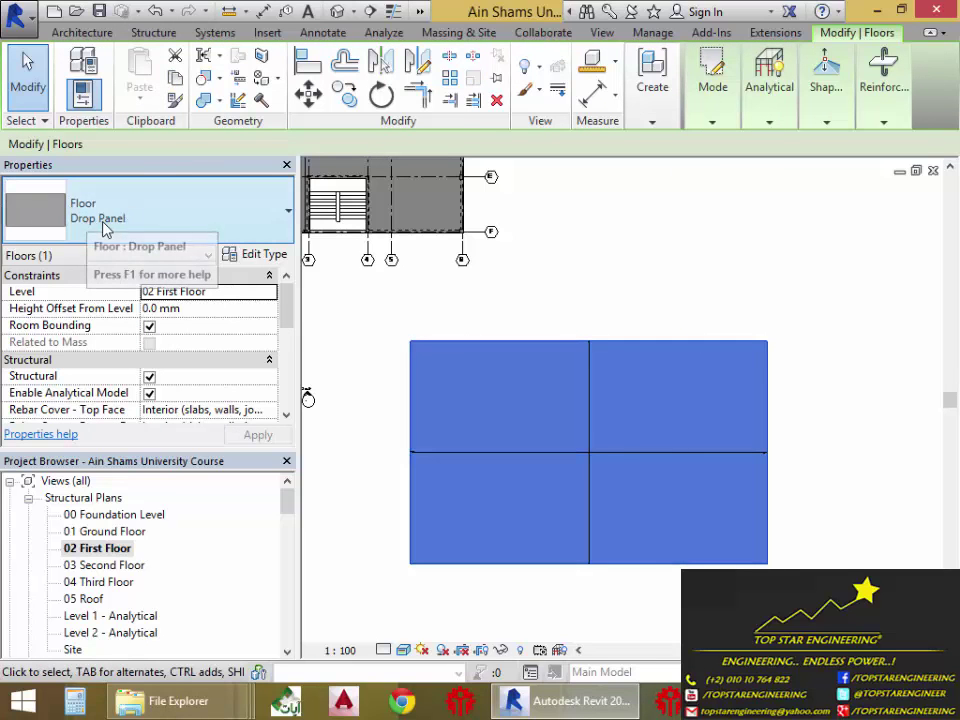
click(141, 223)
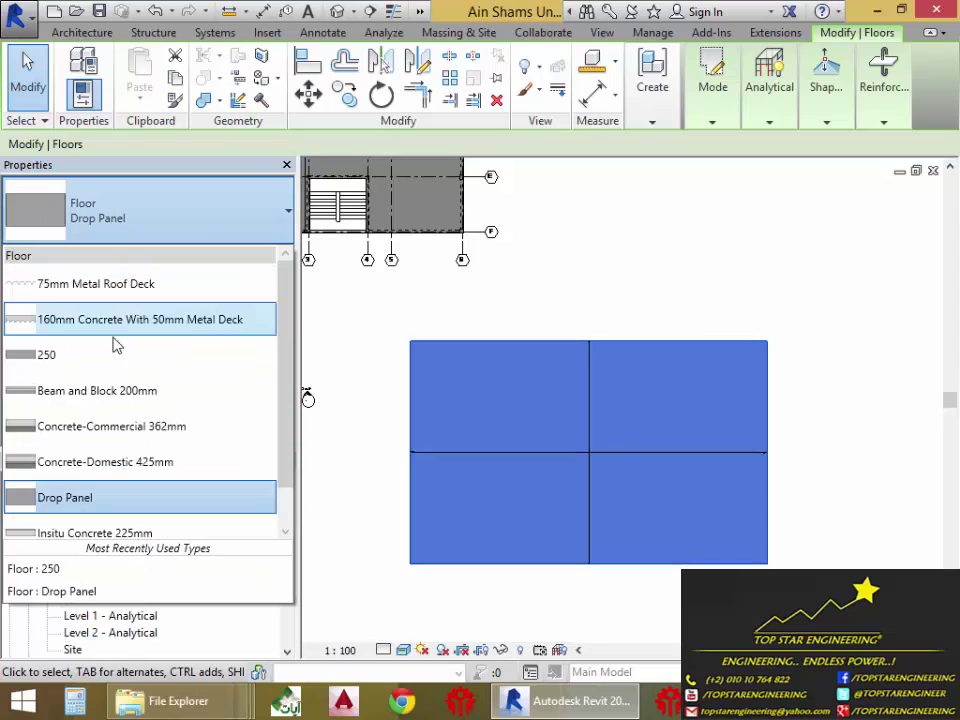
scroll(100, 530, down, 1)
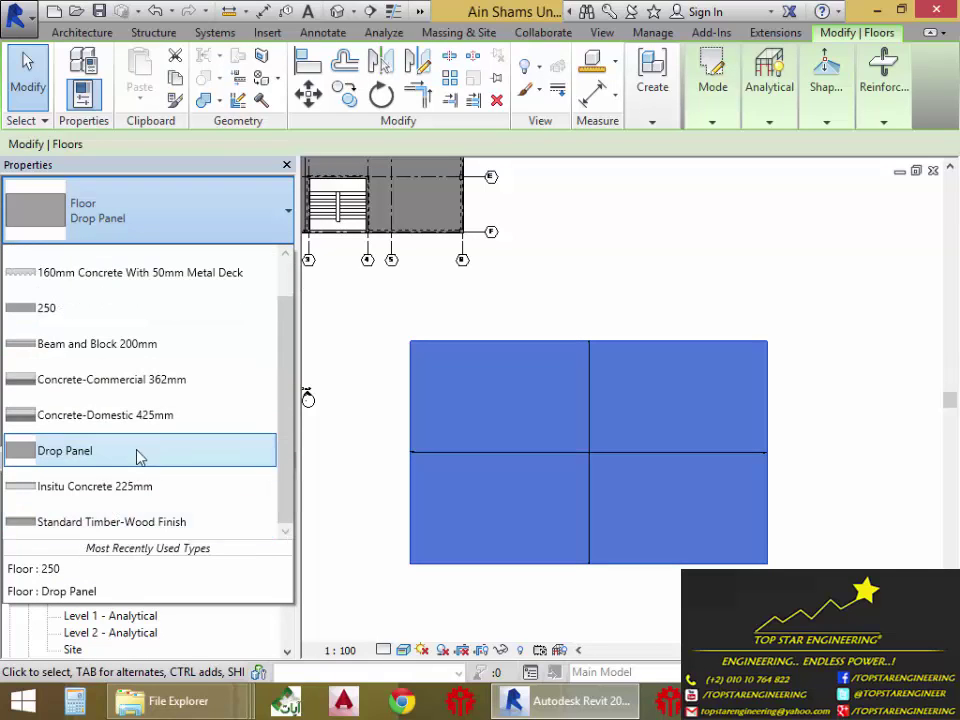
click(46, 309)
Step: Examine the layer structure and thickness in the type properties of floor type 250
click(262, 257)
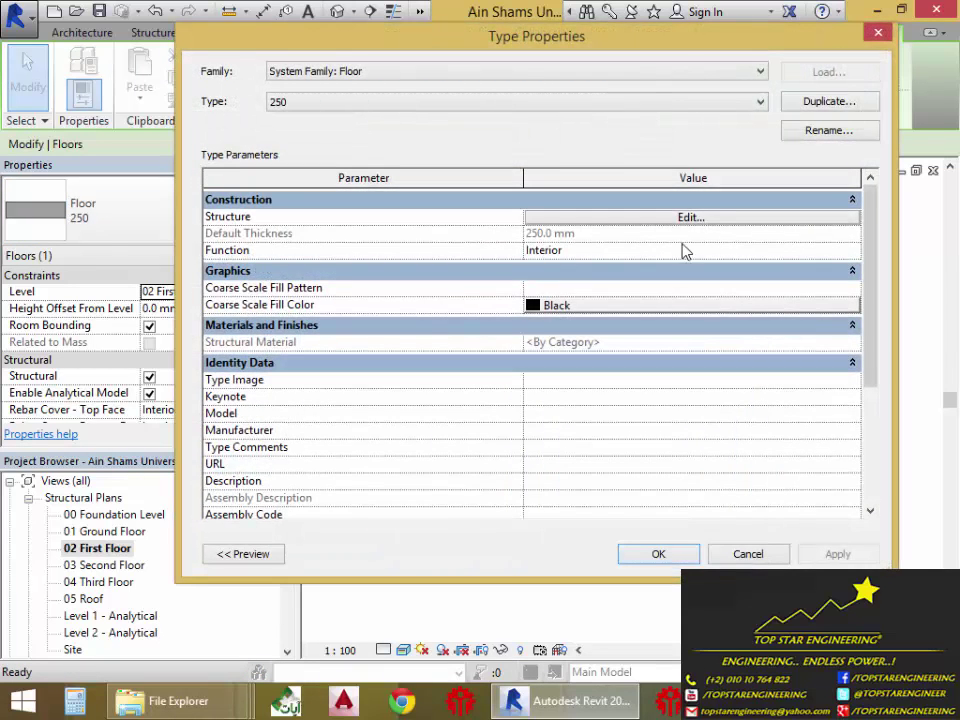
click(676, 217)
click(555, 216)
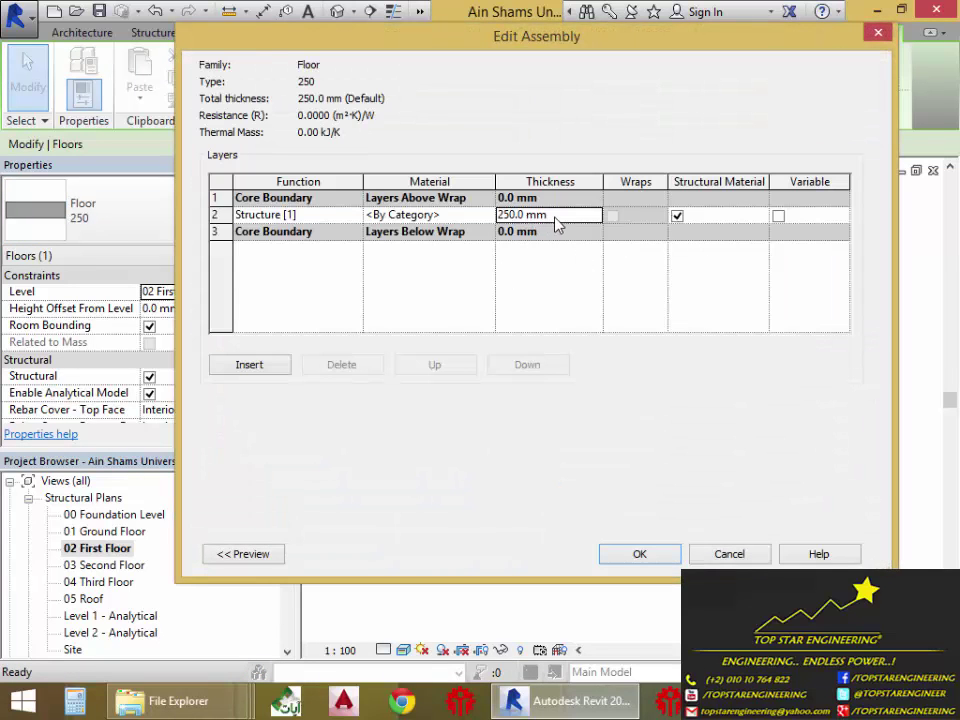
click(655, 558)
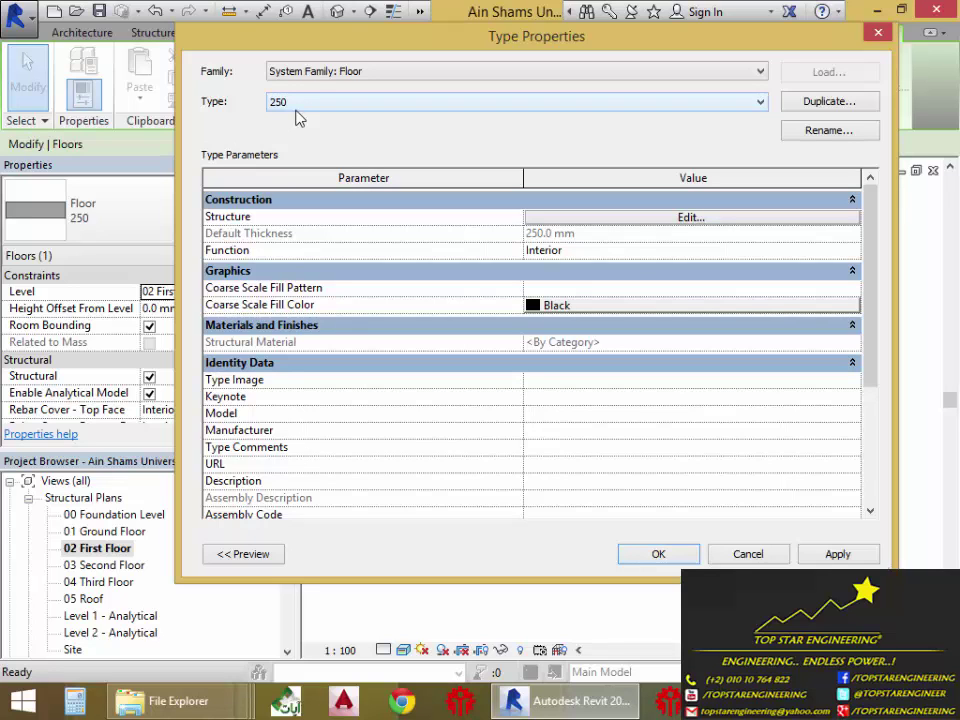
click(639, 553)
click(659, 583)
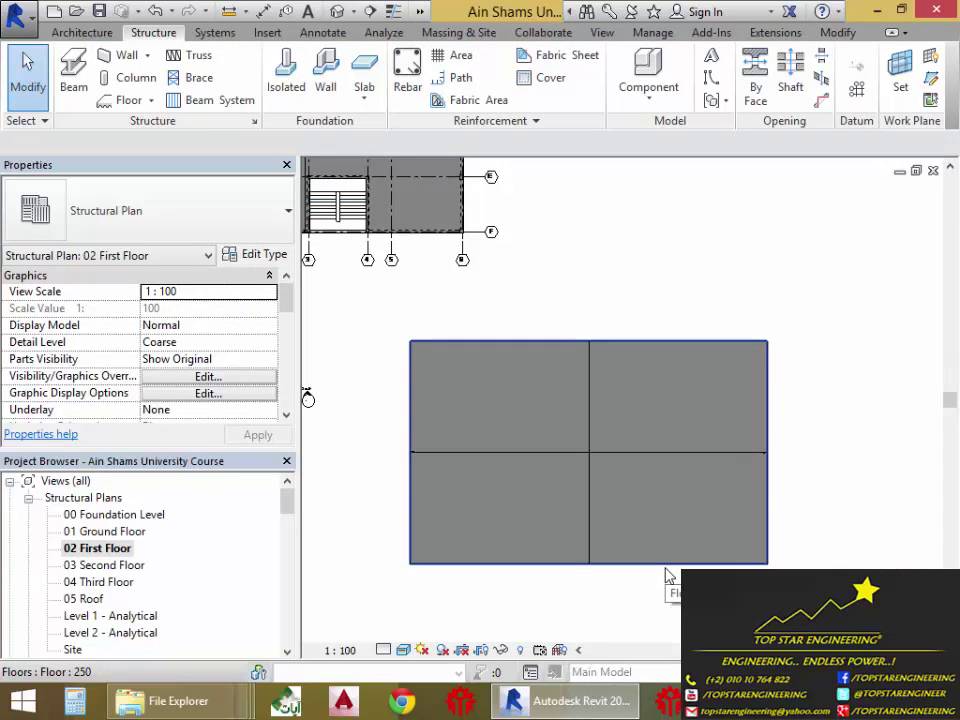
Step: Open the boundary sketch of the new rectangular 250 floor for editing
click(668, 573)
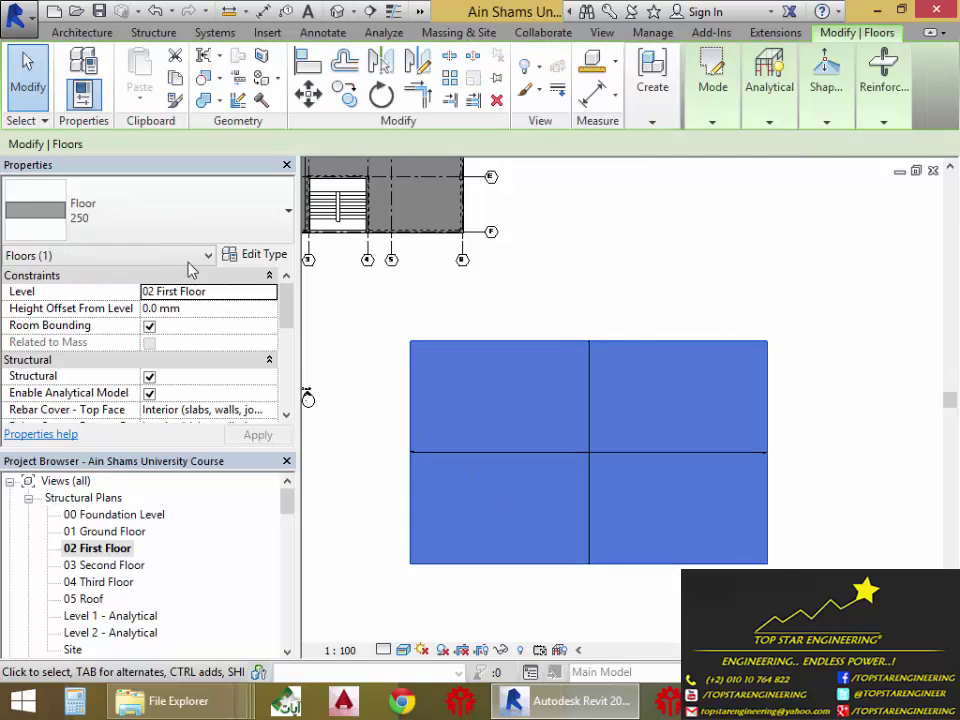
click(171, 208)
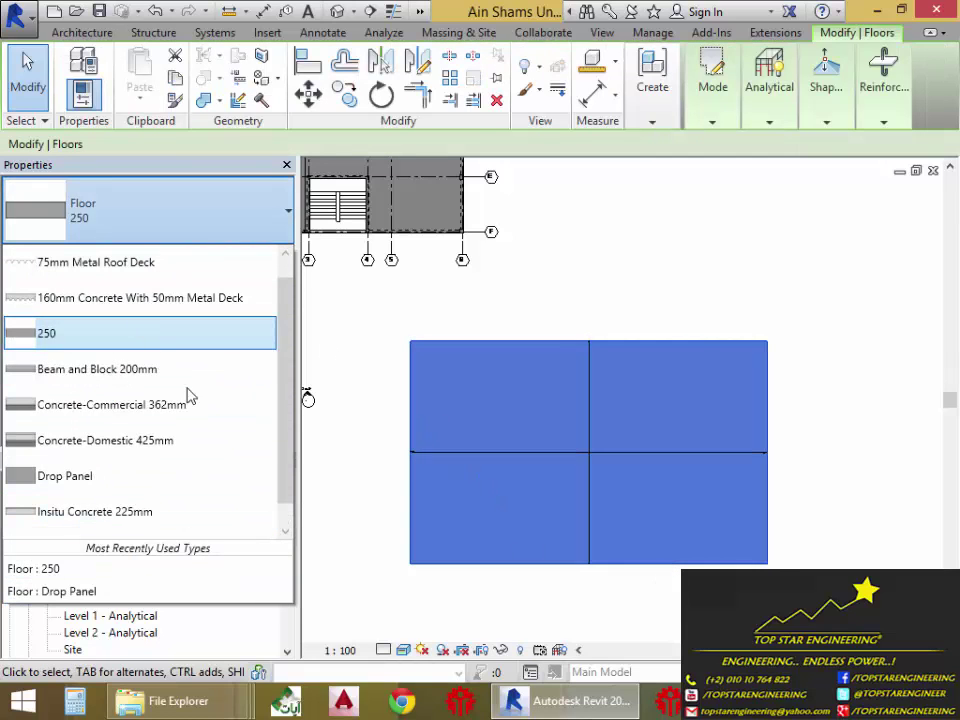
click(360, 542)
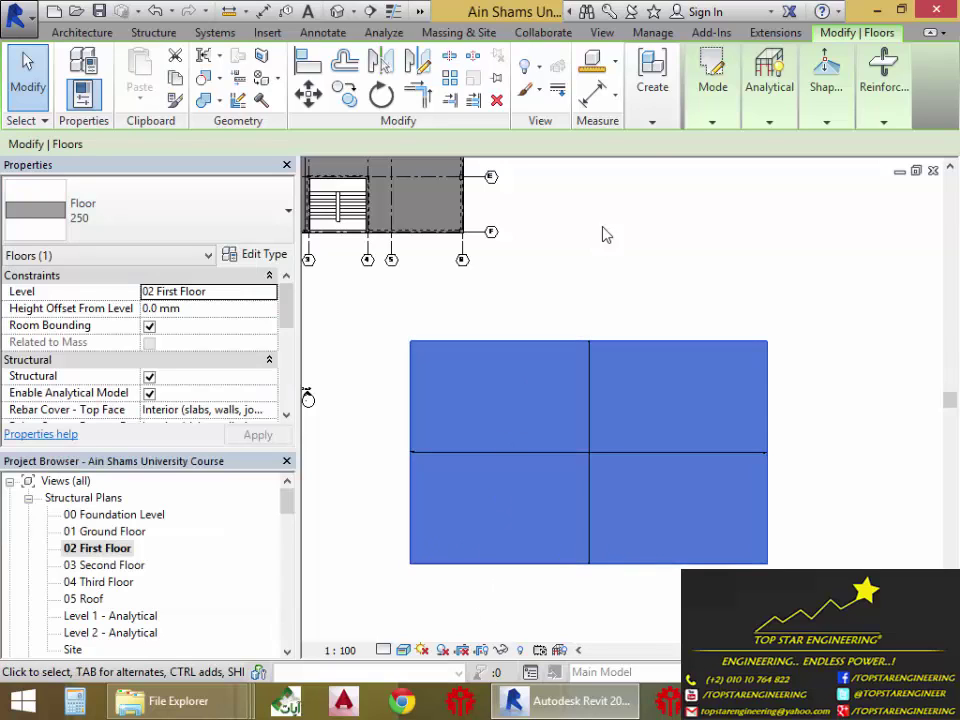
mouse_move(710, 105)
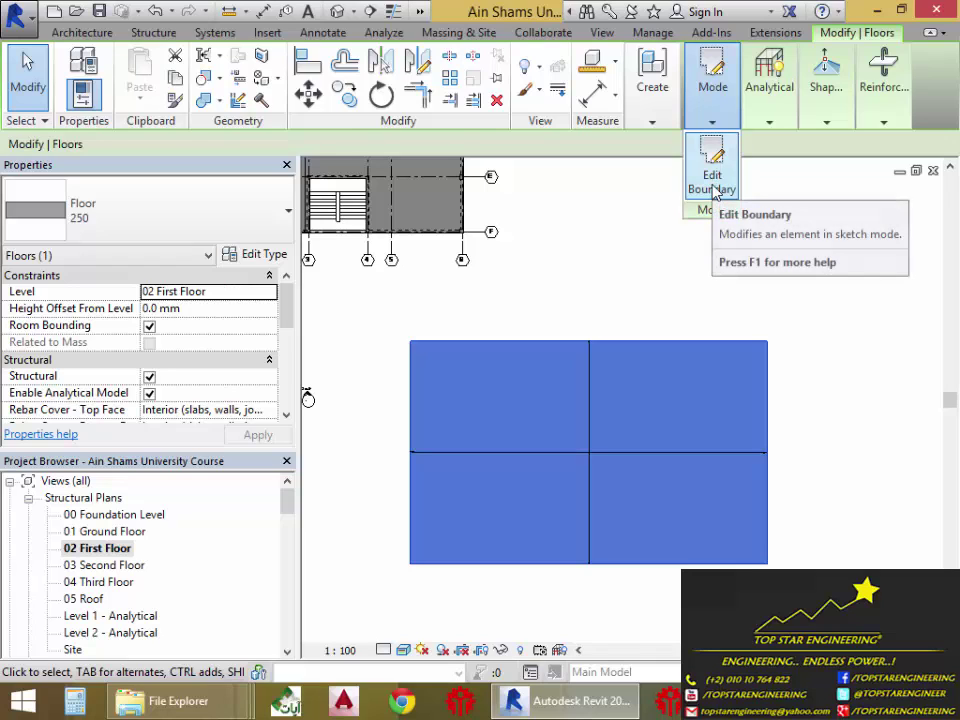
click(713, 185)
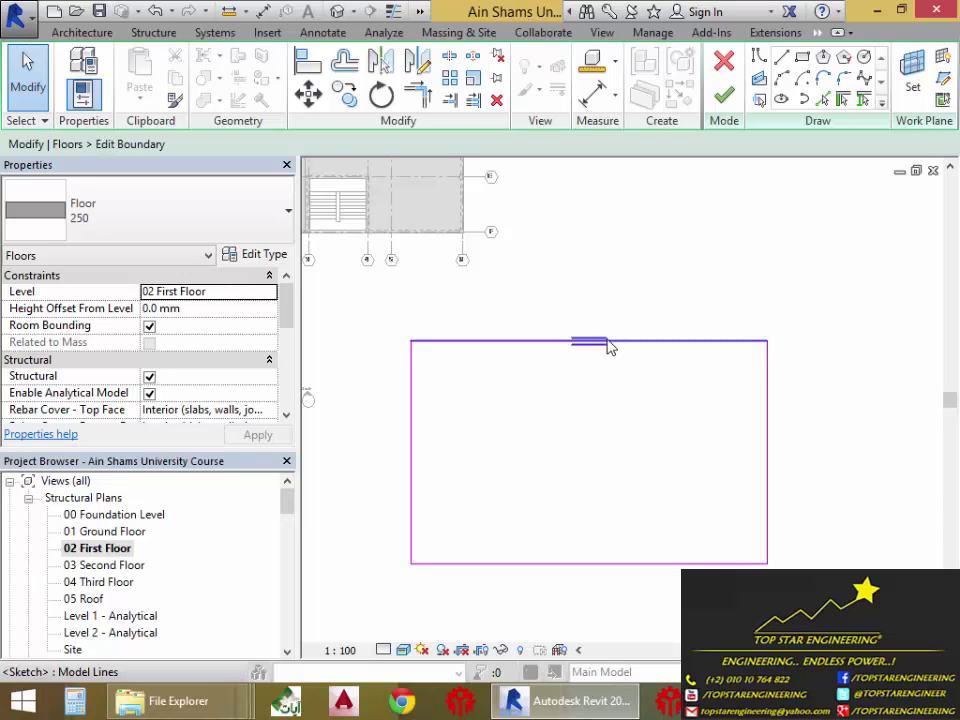
Step: Set the floor's span direction parallel to the right-hand vertical boundary line
scroll(614, 354, up, 5)
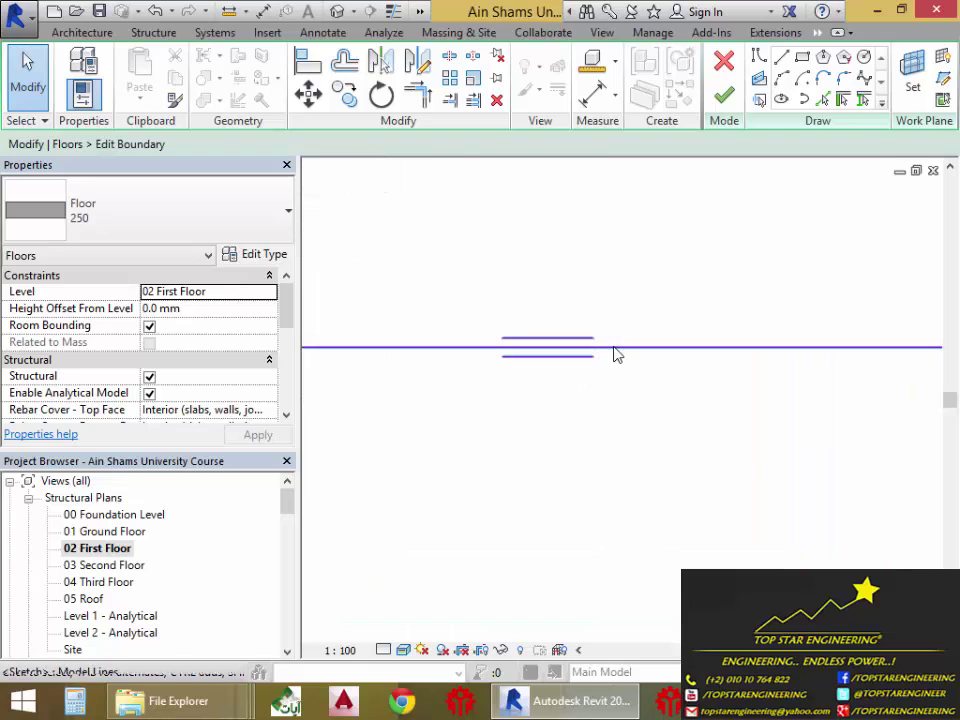
scroll(574, 433, down, 6)
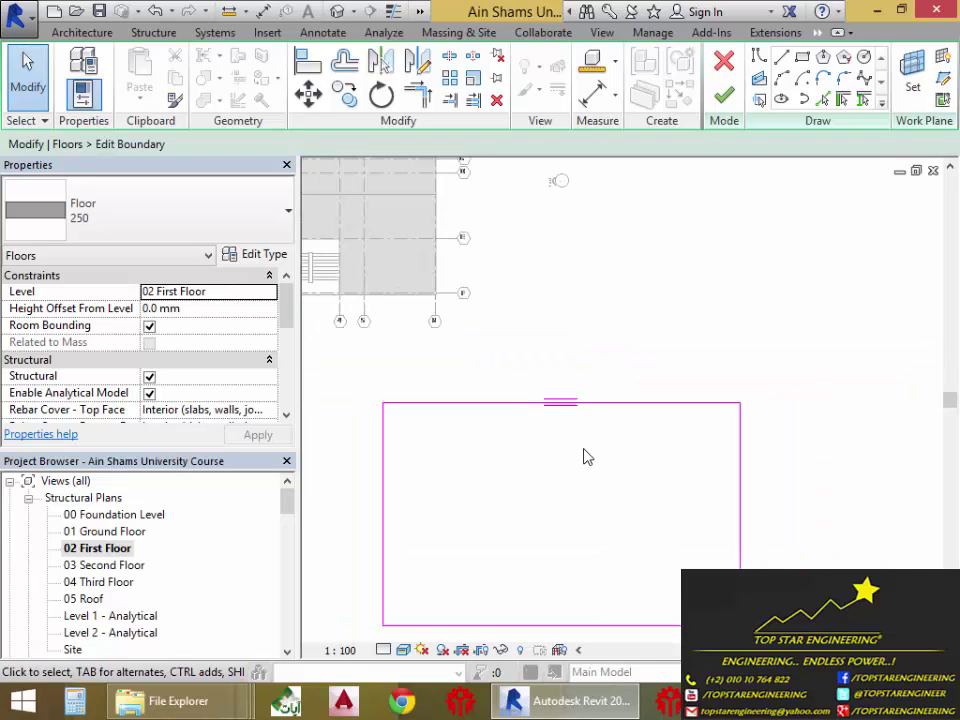
middle_drag(585, 456, 611, 427)
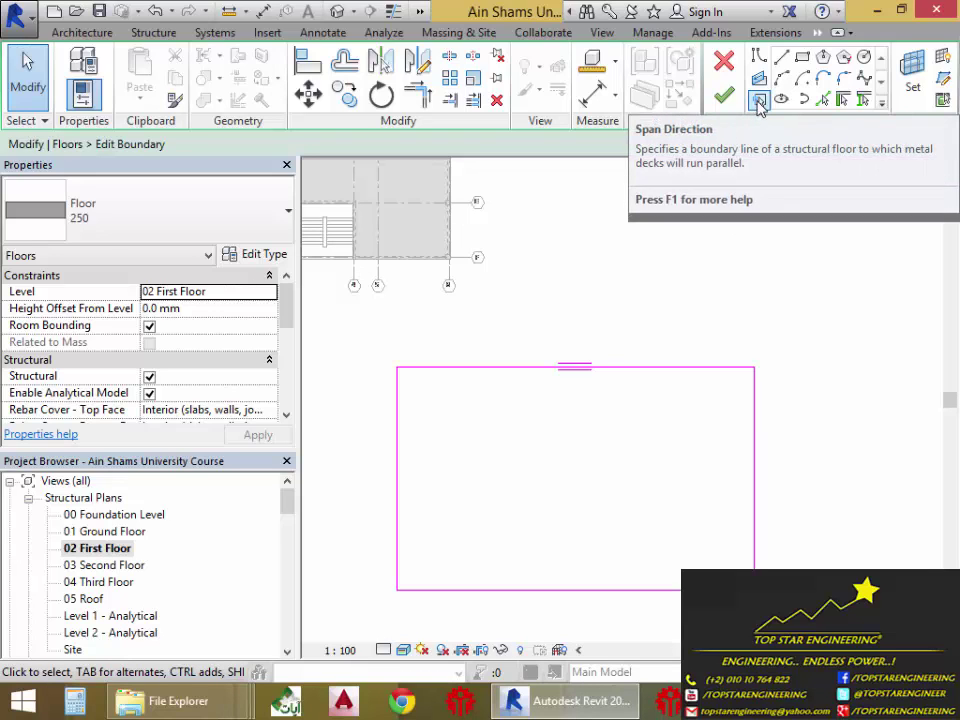
click(759, 101)
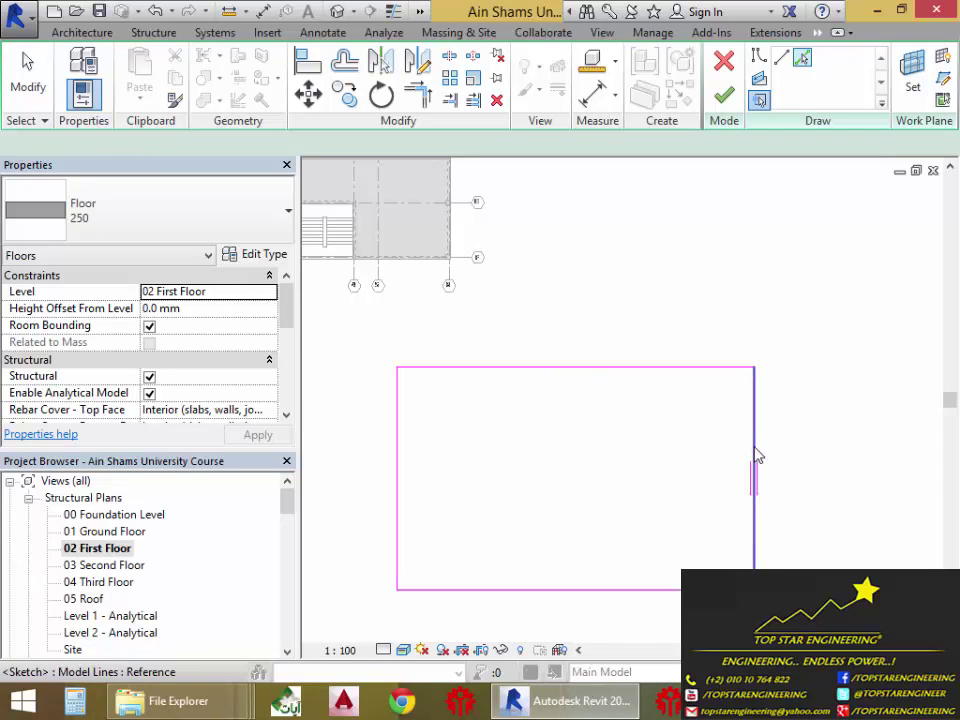
scroll(816, 401, up, 1)
scroll(772, 484, up, 1)
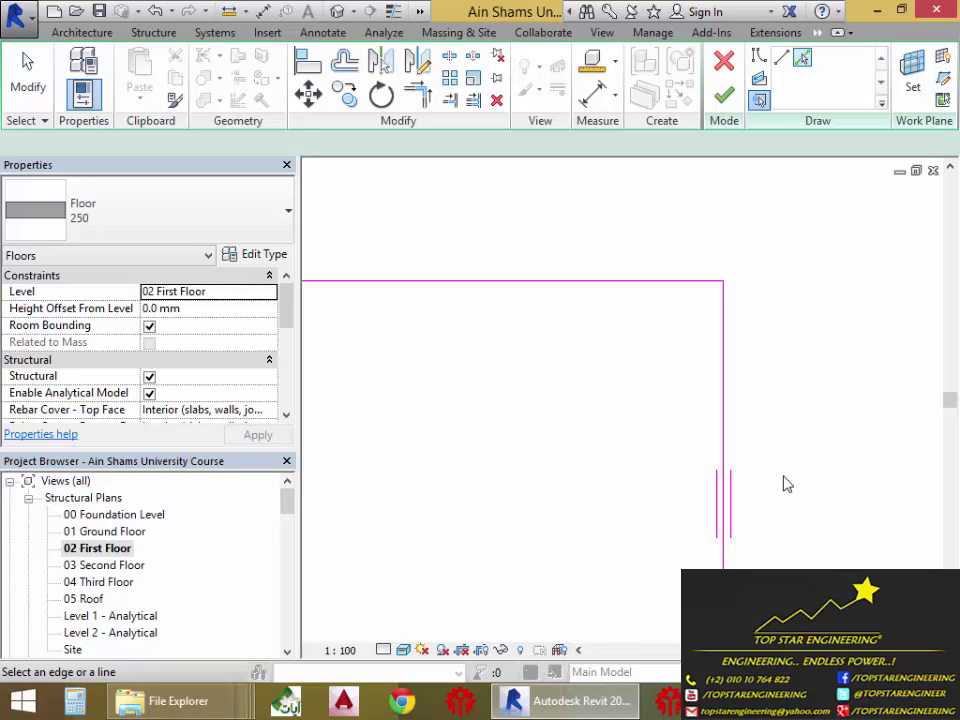
scroll(720, 364, down, 2)
mouse_move(711, 381)
middle_down()
mouse_move(818, 421)
mouse_move(784, 381)
middle_up()
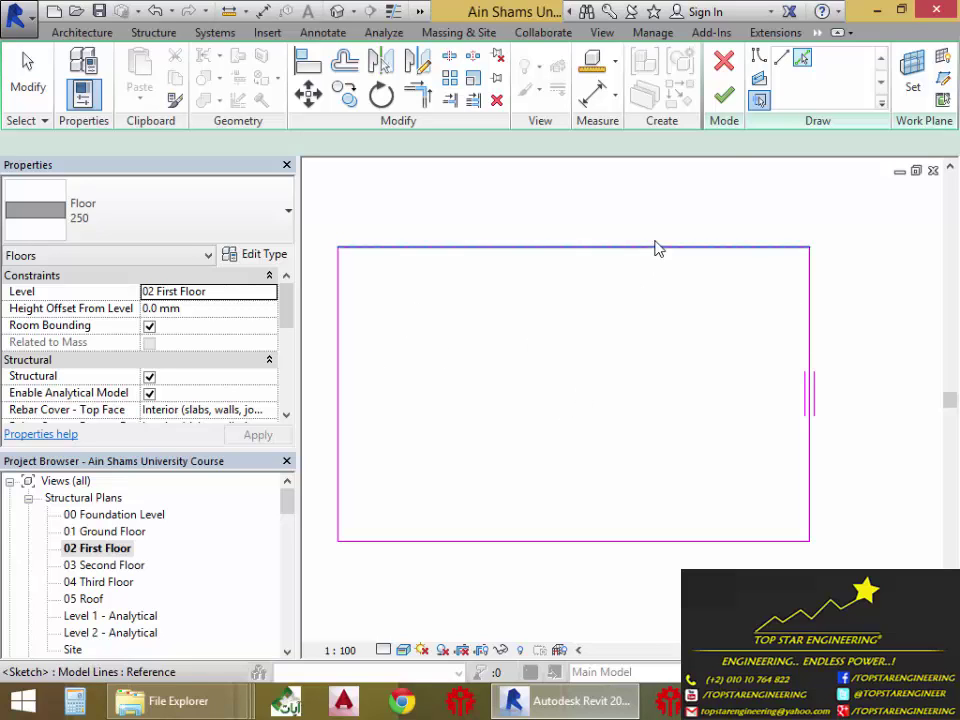
Step: Sketch a rectangular opening inside the floor boundary and set both its width and its height to 2000 mm
click(781, 57)
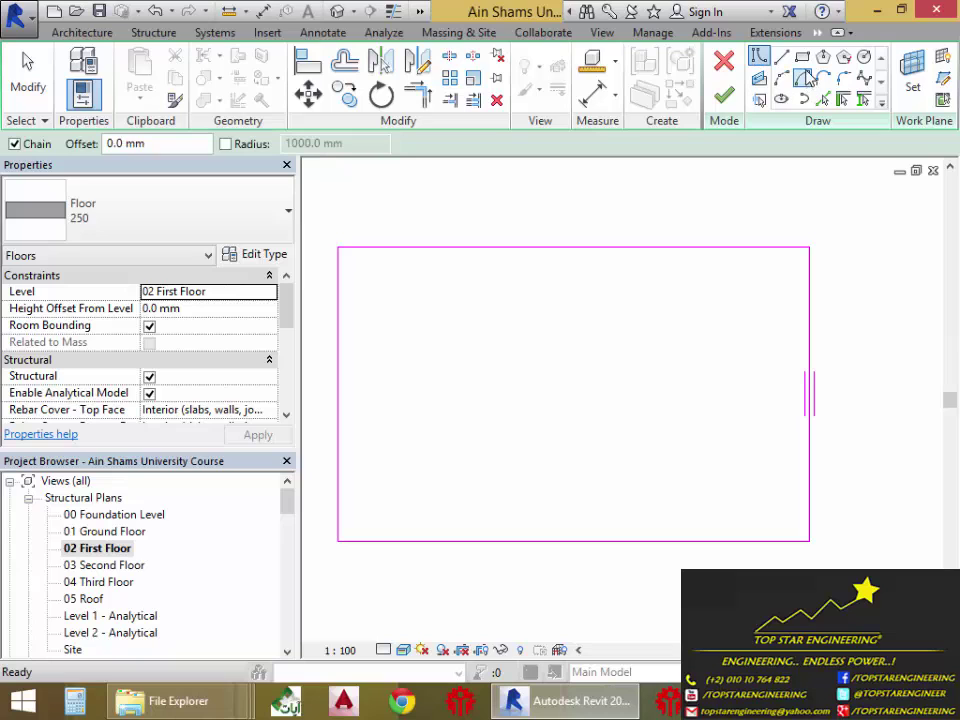
click(803, 57)
click(521, 328)
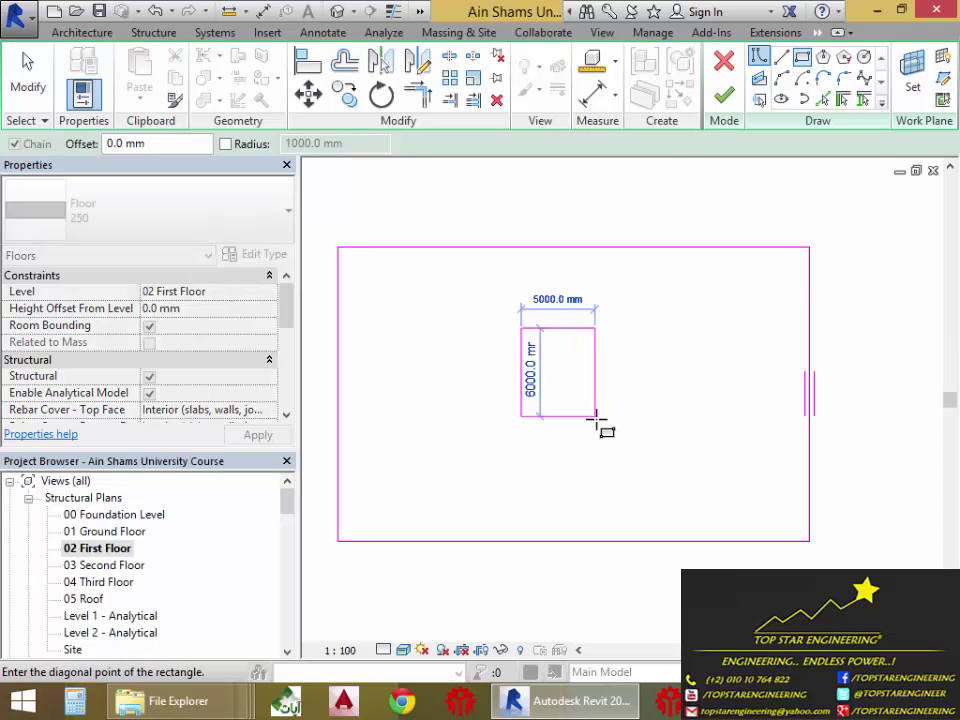
click(594, 416)
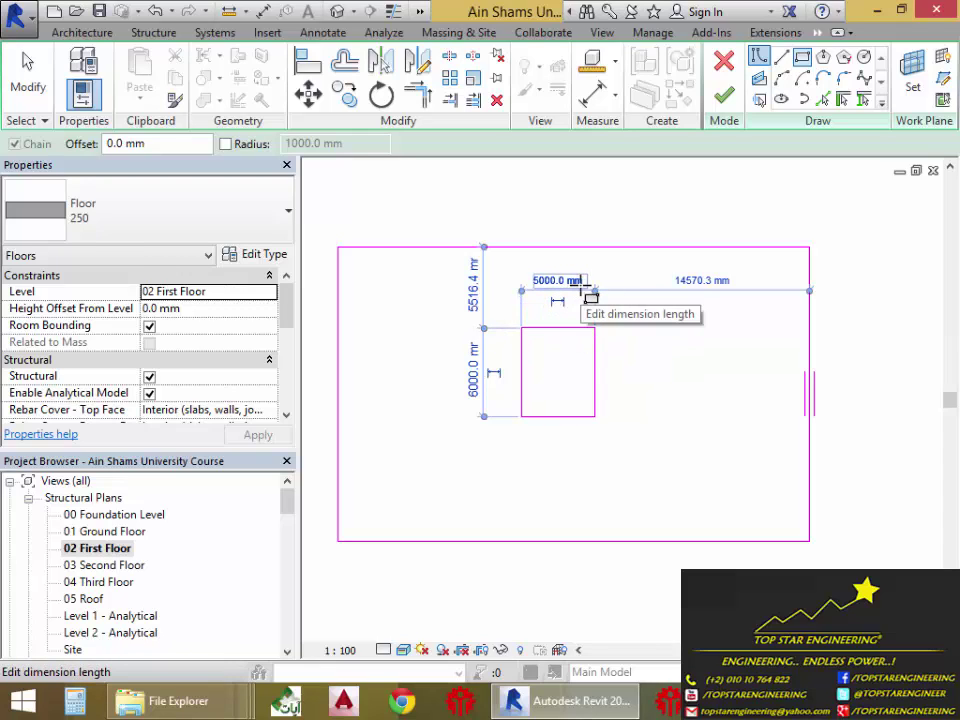
click(560, 280)
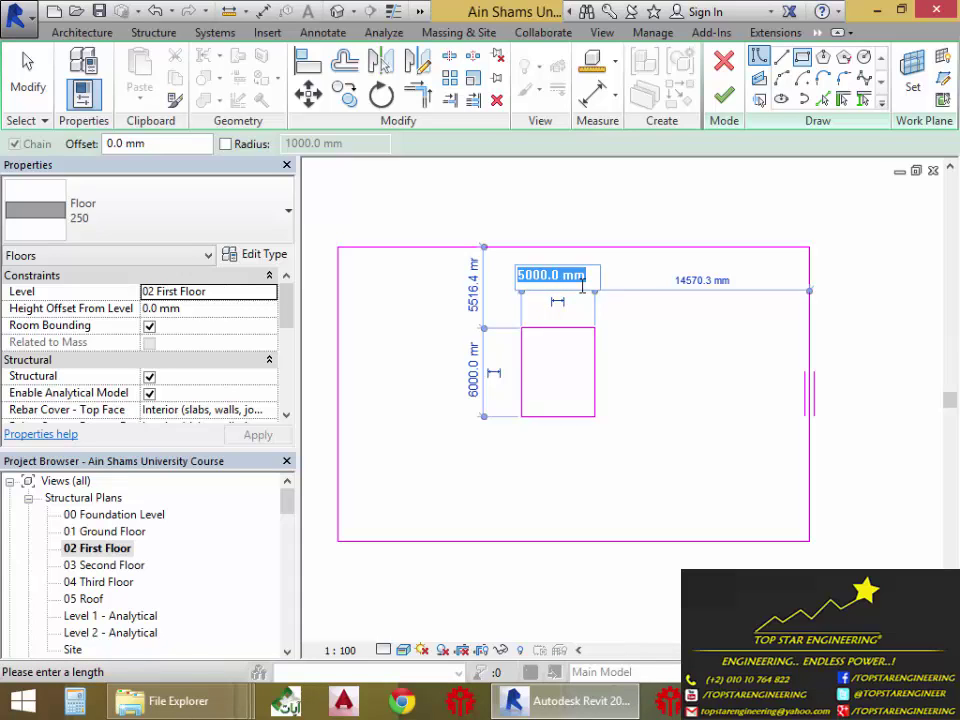
text(2000)
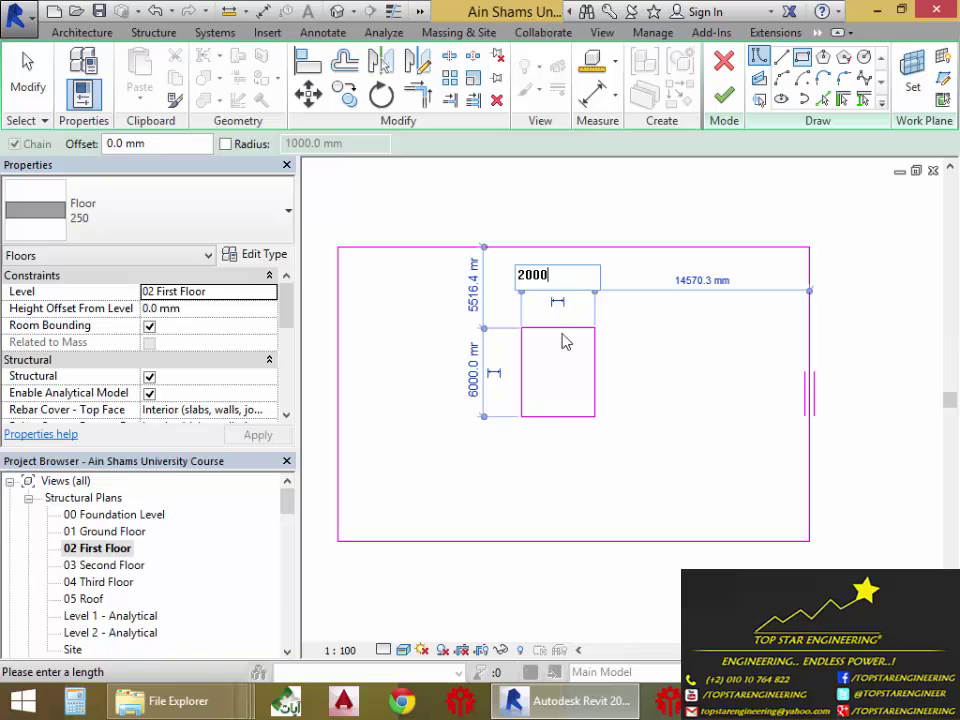
key(Return)
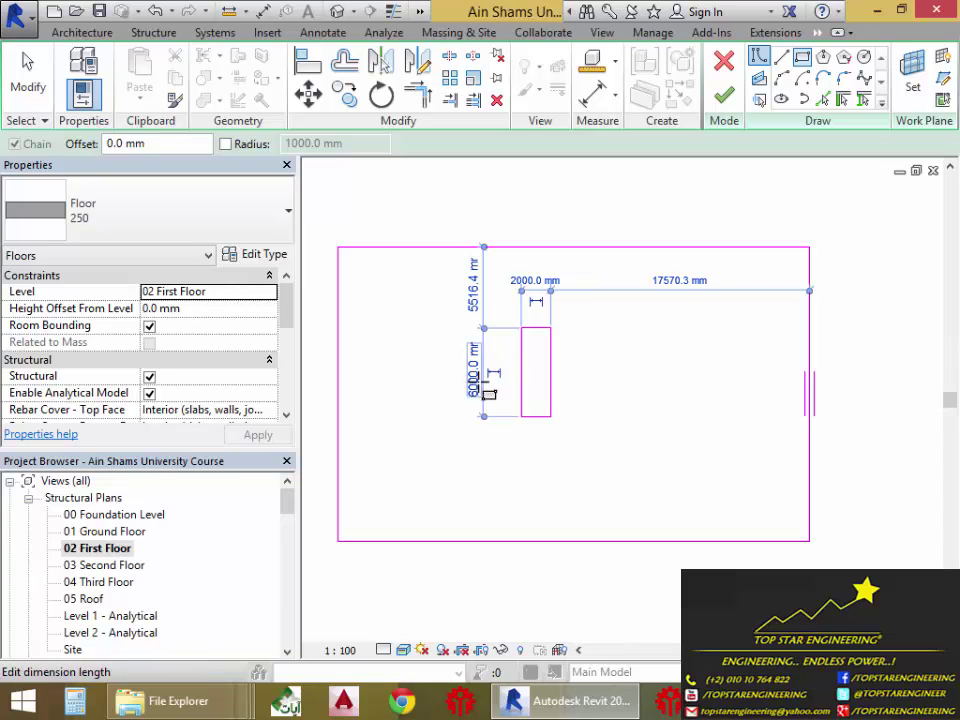
click(476, 385)
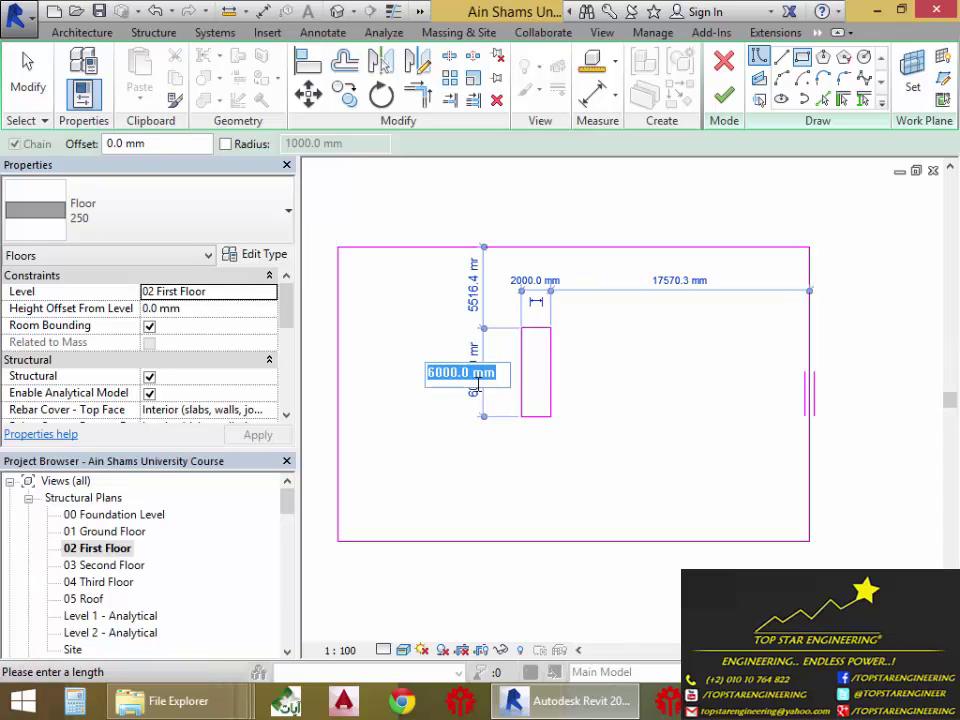
text(2000)
key(Return)
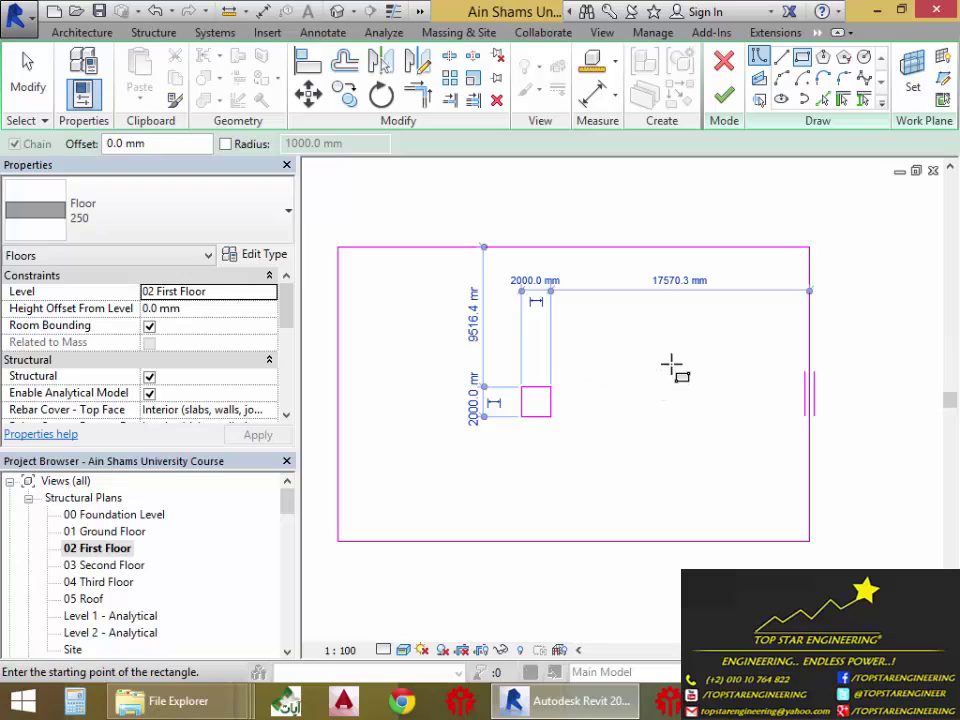
Step: Set the opening's distances from the floor's right and upper boundary lines to 10000 mm each
click(672, 280)
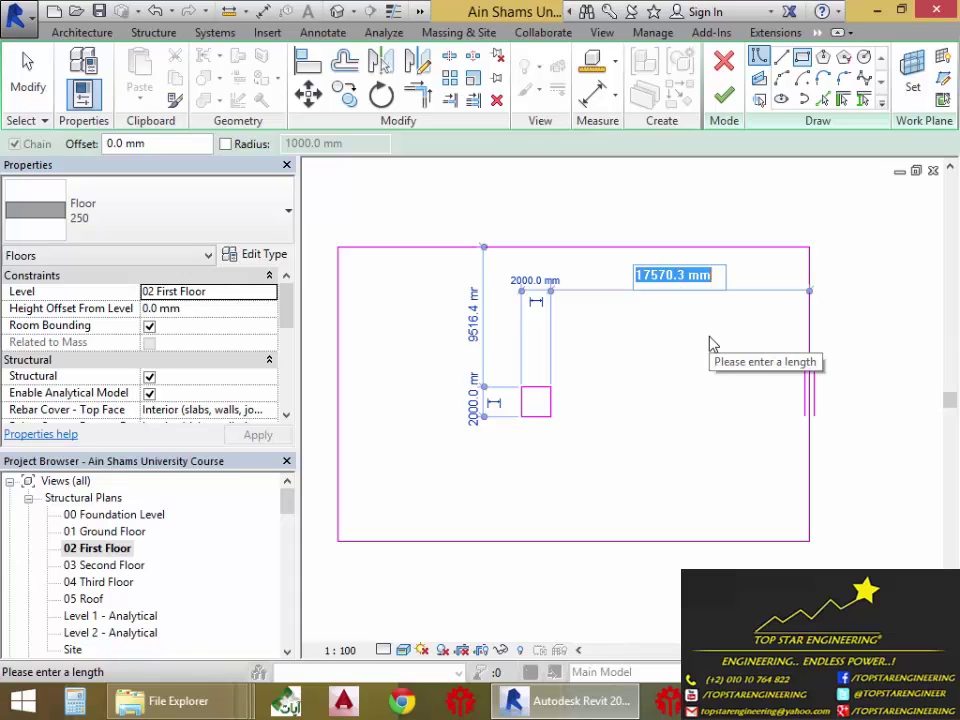
text(10000)
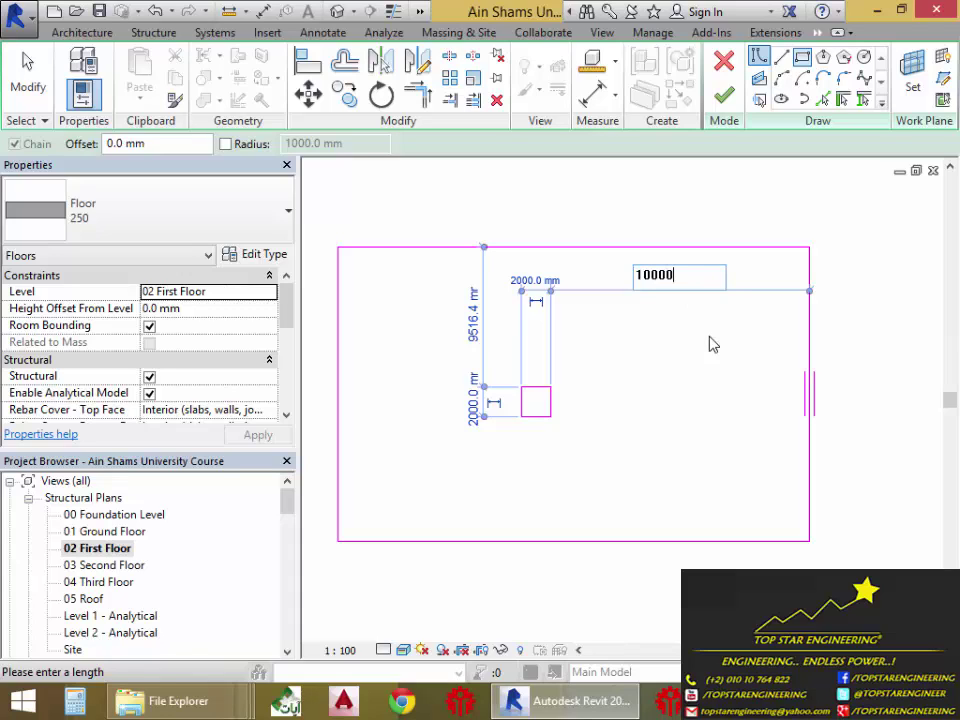
key(Return)
click(476, 326)
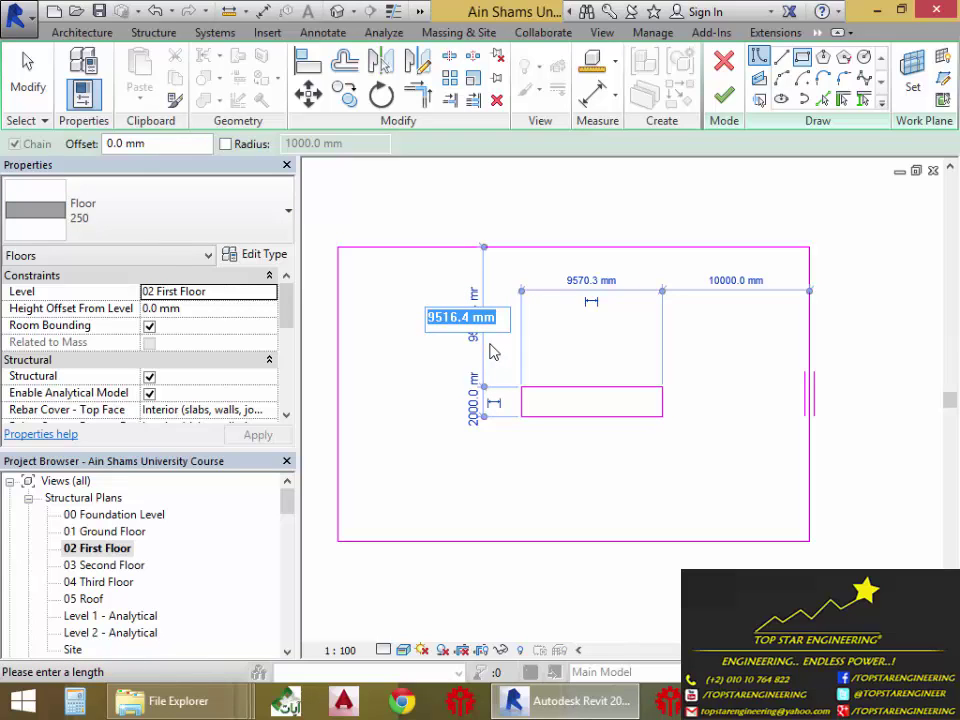
text(1)
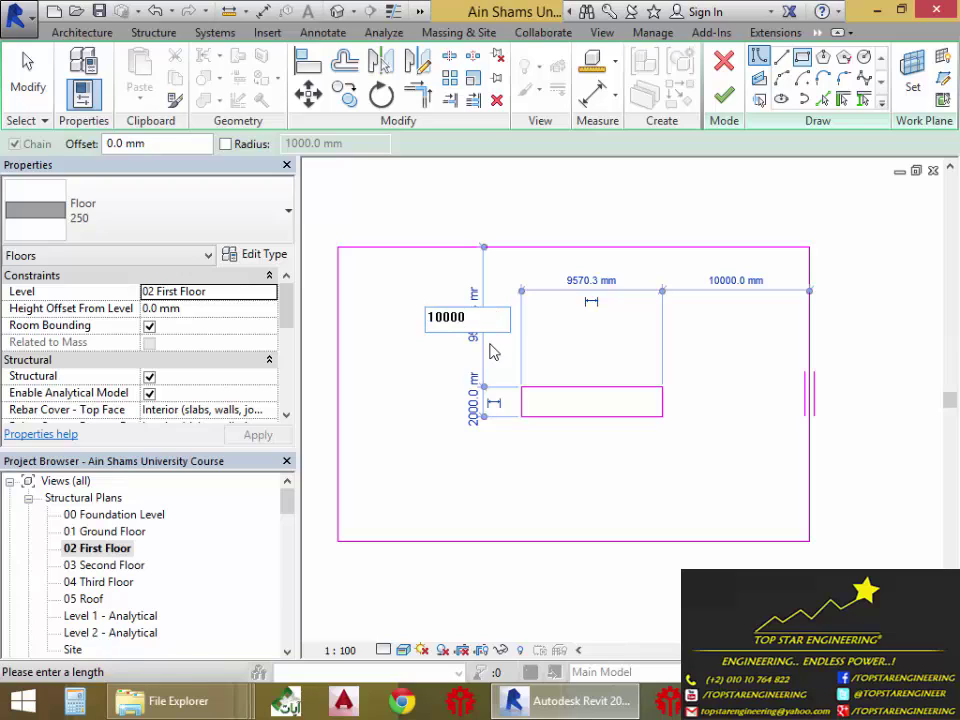
text(0000)
key(Return)
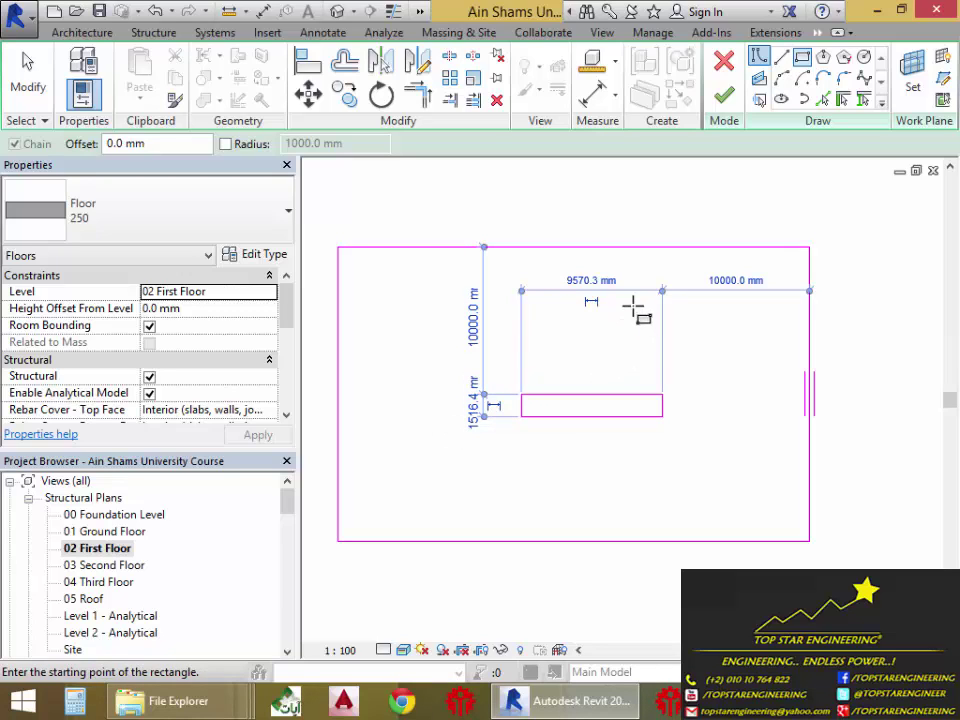
Step: Set the width of the rectangular opening to 2000 mm
scroll(603, 320, up, 2)
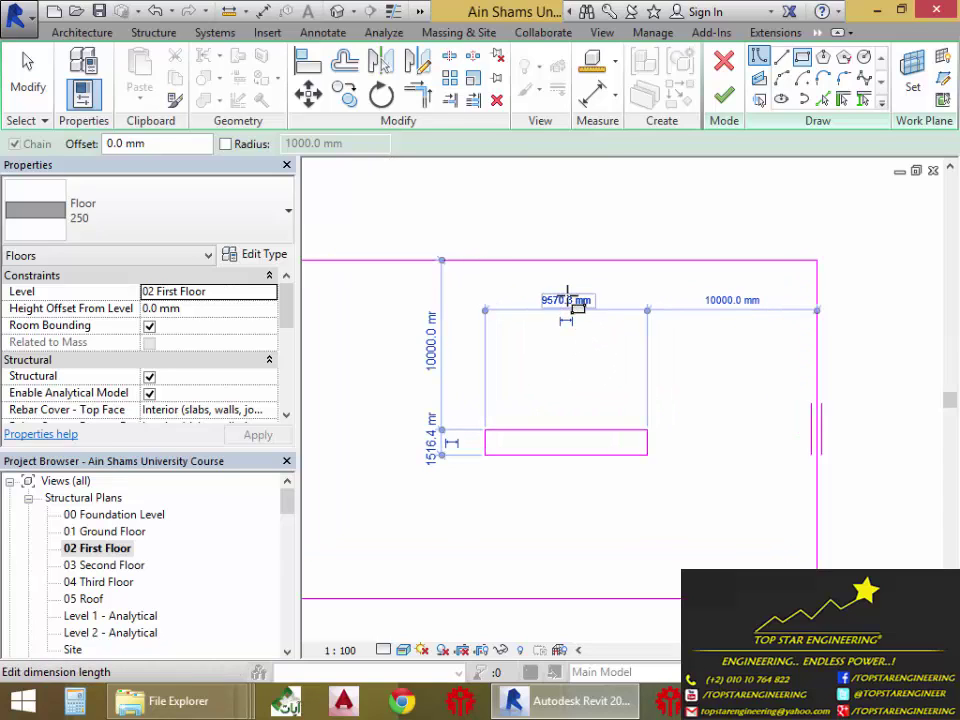
click(569, 296)
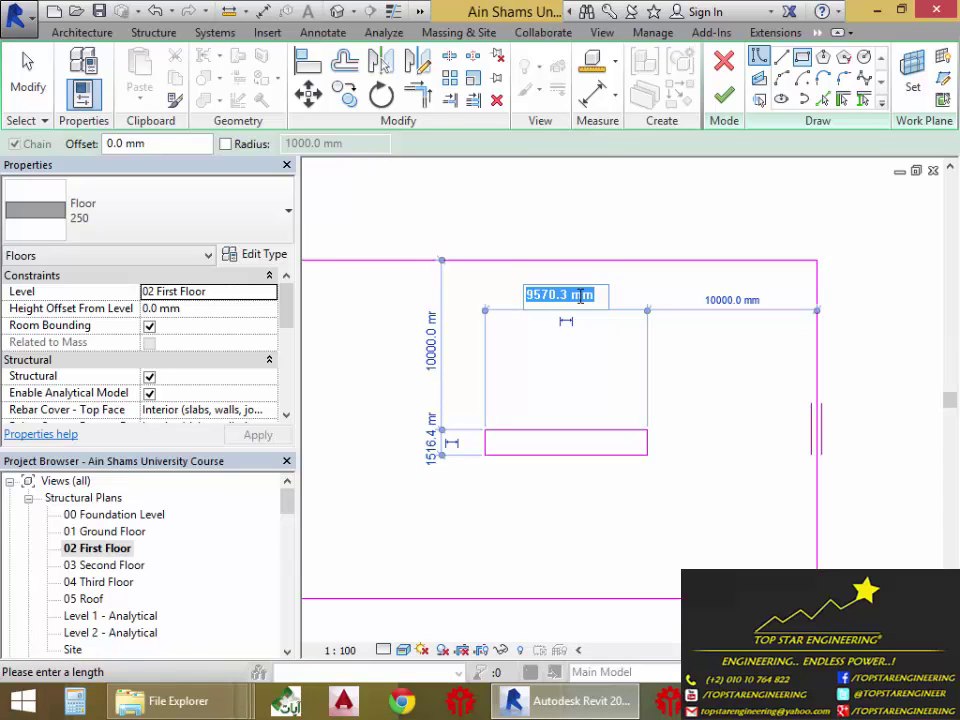
text(2000)
key(Return)
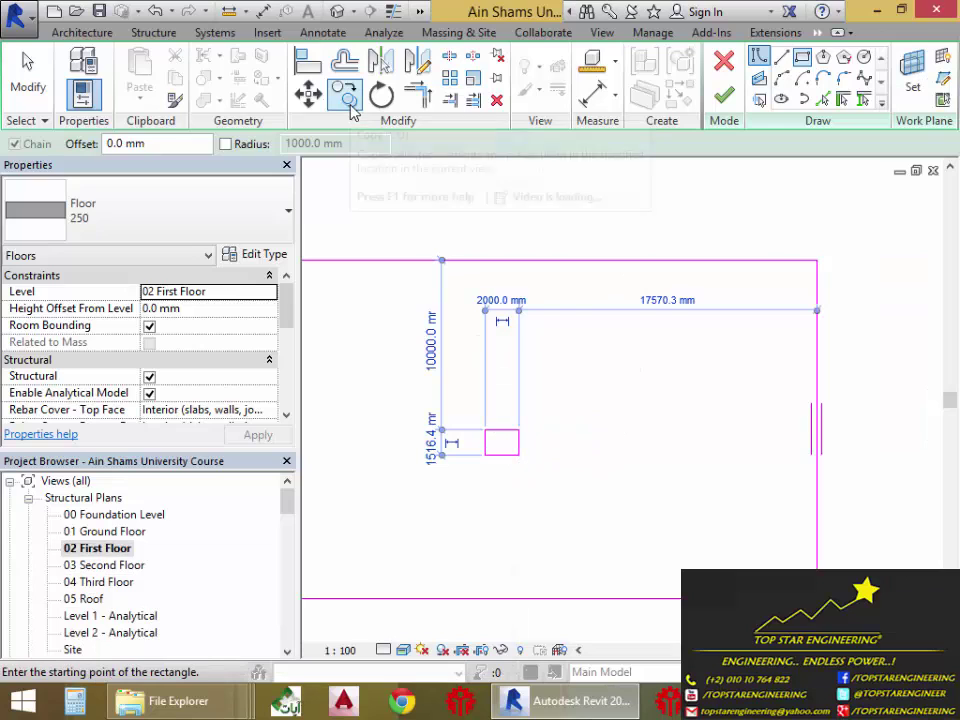
click(311, 98)
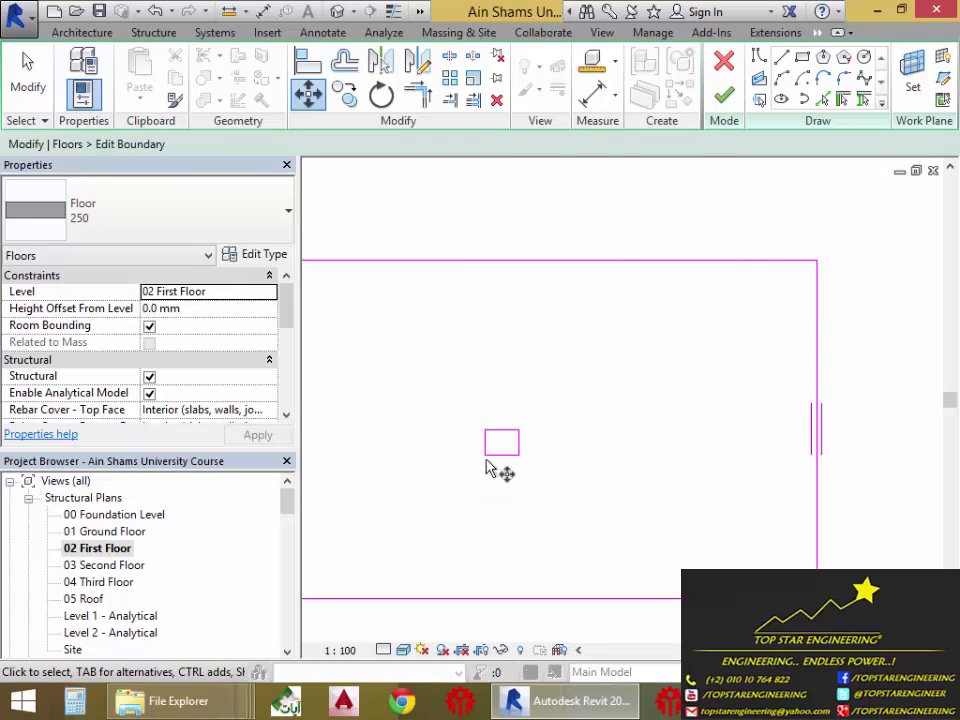
drag(460, 475, 558, 421)
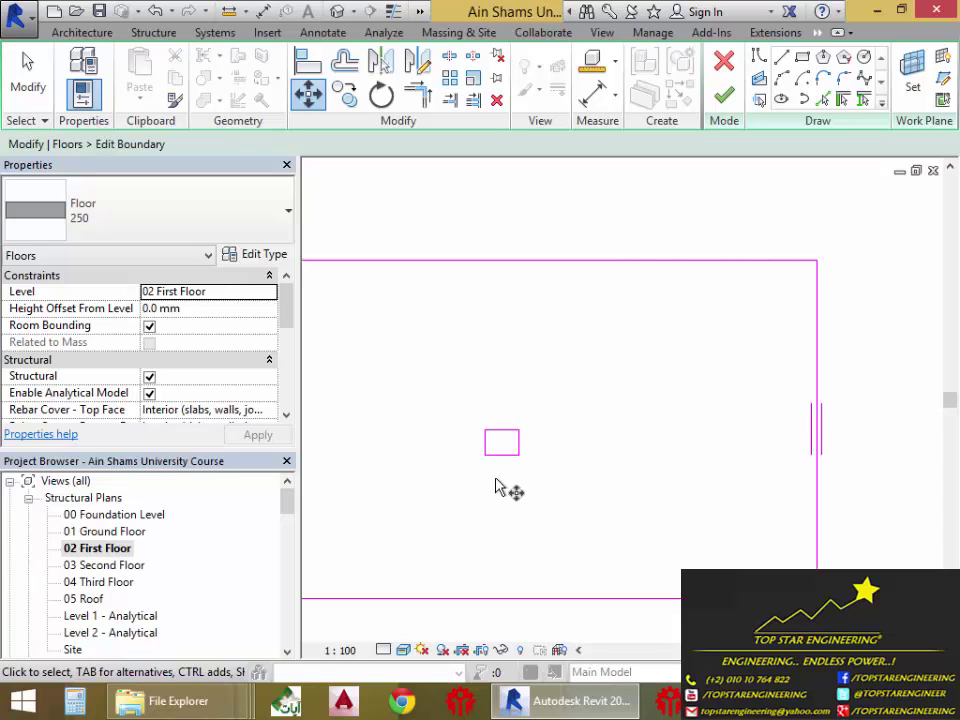
scroll(553, 542, down, 2)
right_click(558, 540)
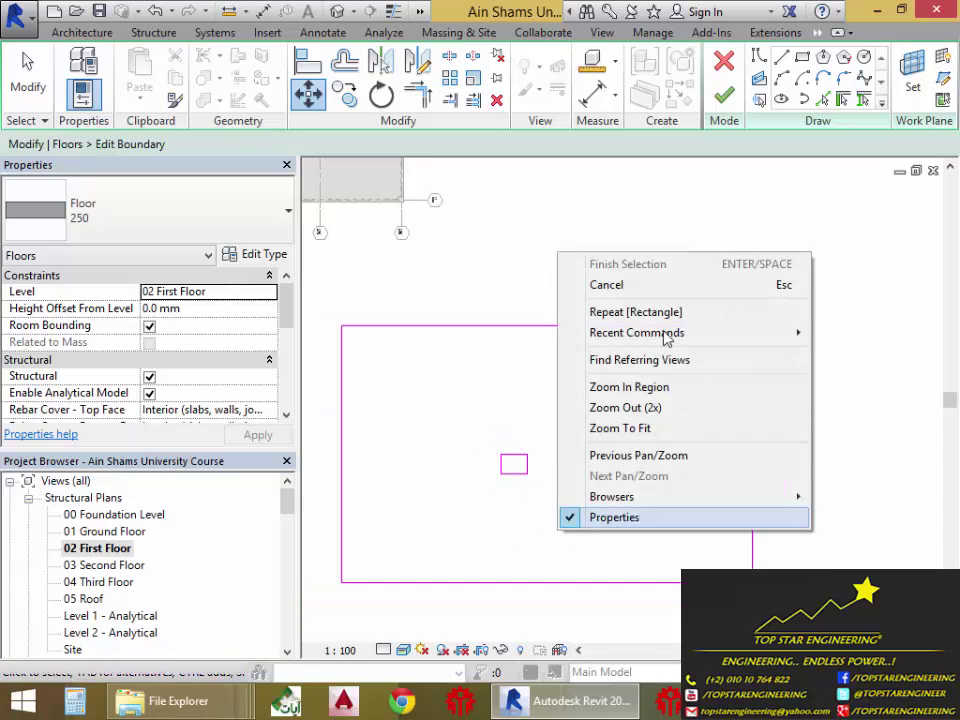
click(660, 285)
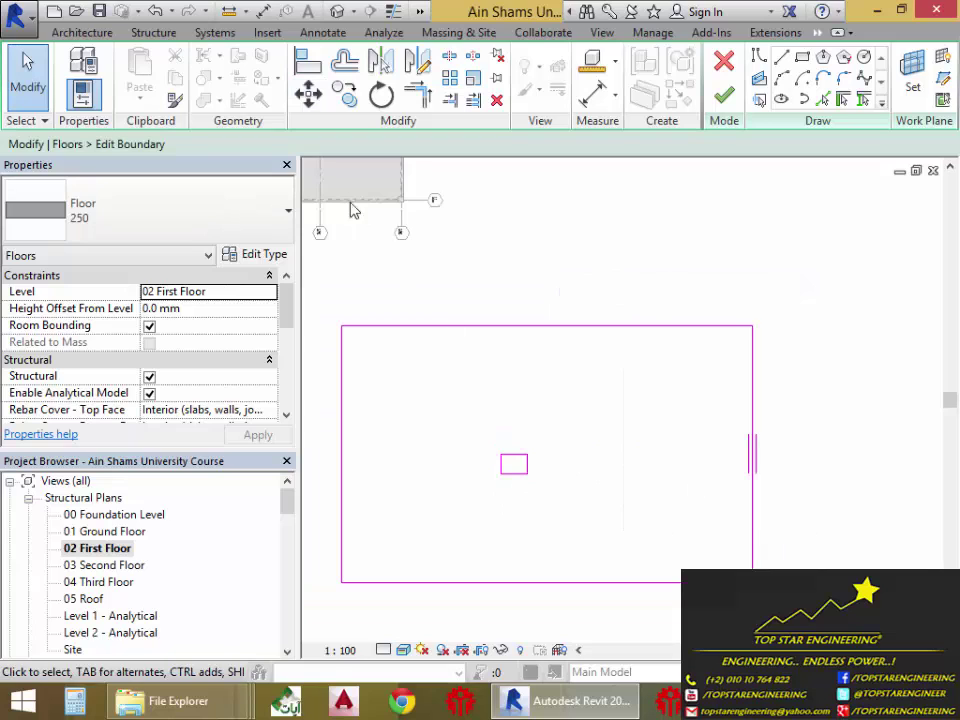
Step: Move the rectangular opening's four sketch lines about 10300 mm up and to the right, at about 19° from horizontal
click(309, 94)
drag(454, 418, 566, 521)
middle_drag(405, 290, 450, 369)
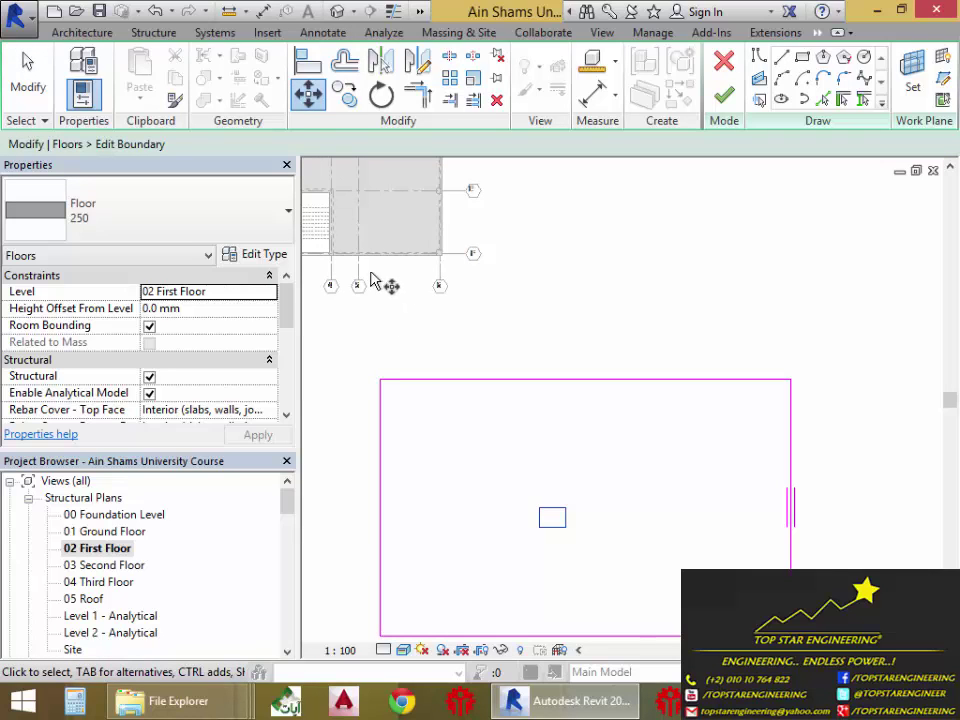
mouse_move(476, 373)
middle_down()
mouse_move(544, 384)
mouse_move(568, 401)
middle_up()
drag(574, 388, 450, 494)
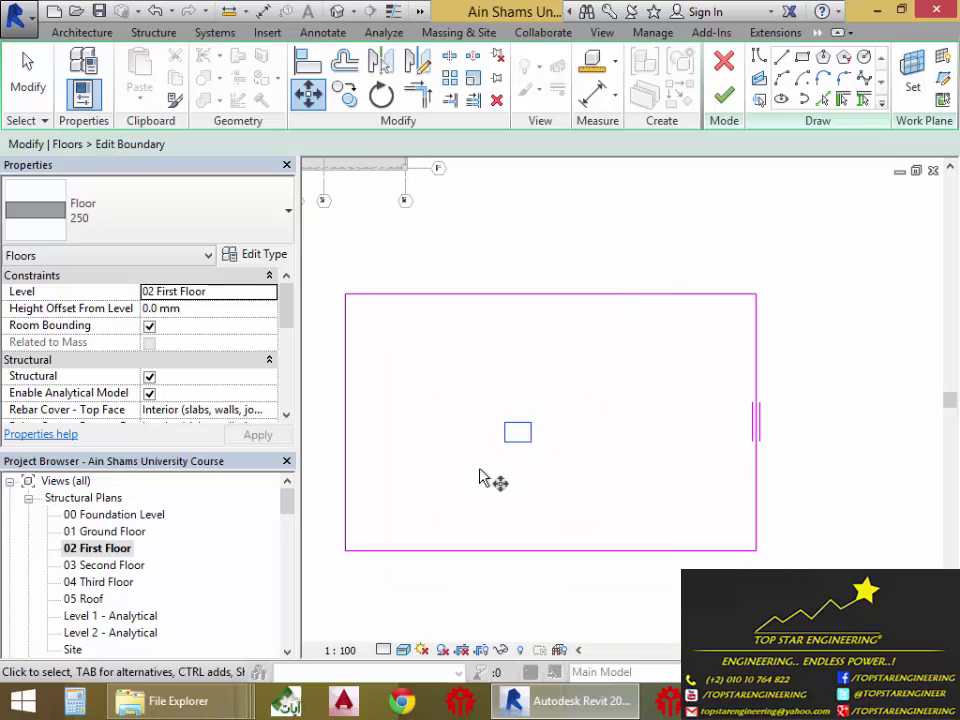
right_click(545, 358)
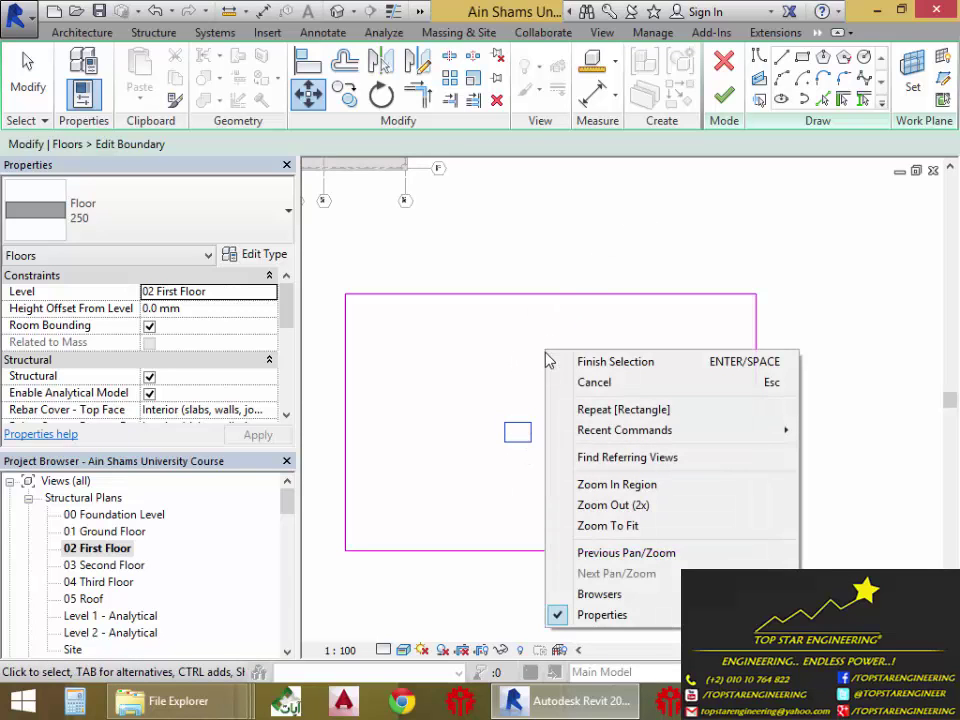
click(602, 363)
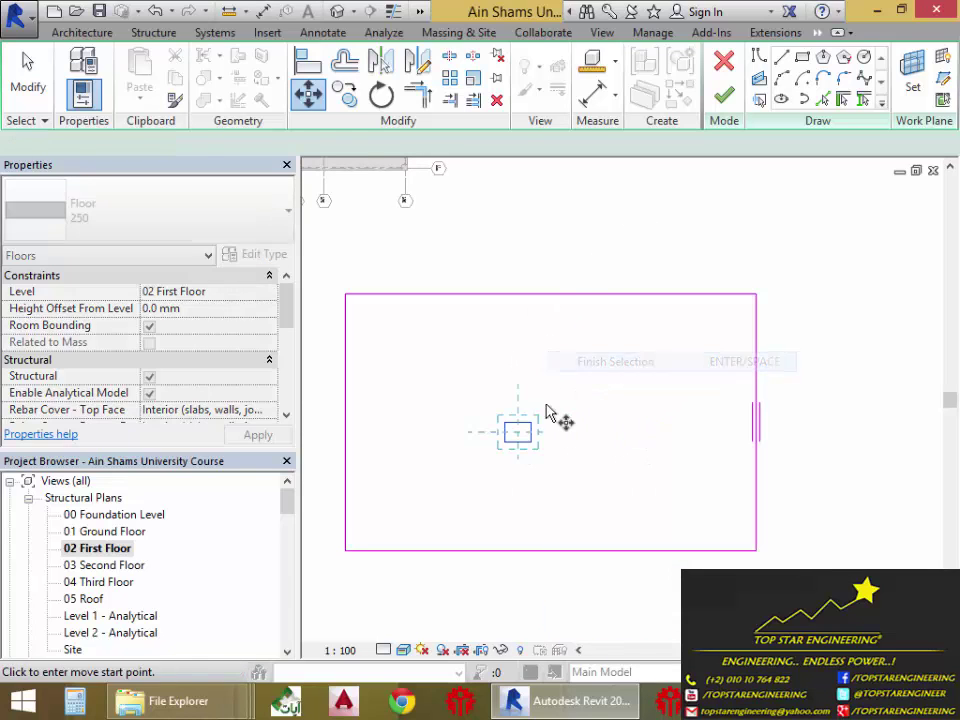
scroll(495, 440, up, 3)
click(494, 428)
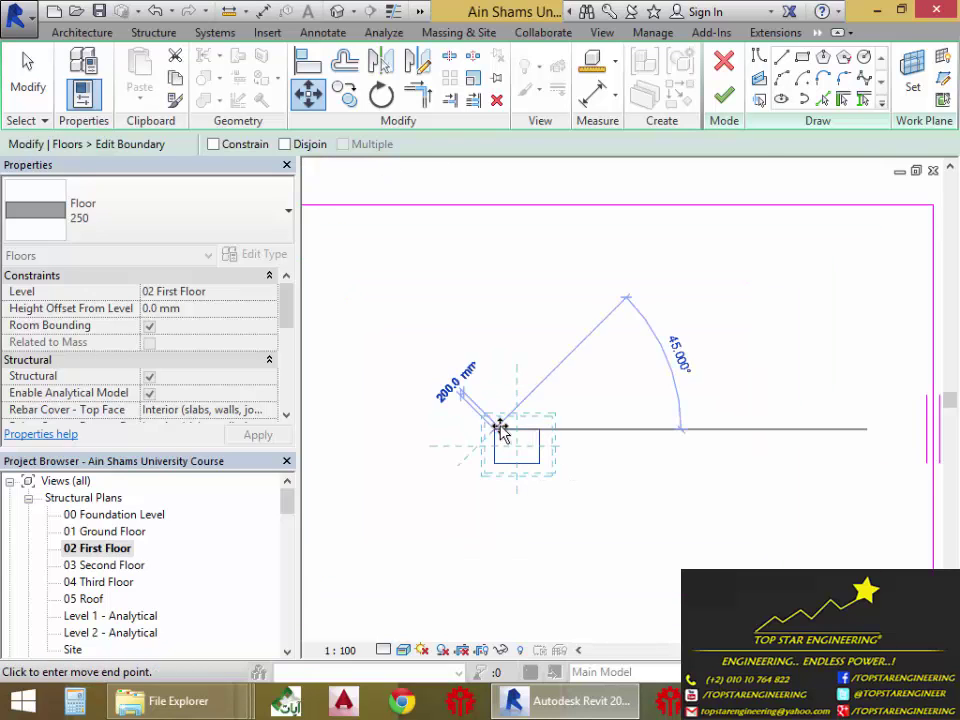
middle_drag(660, 435, 612, 451)
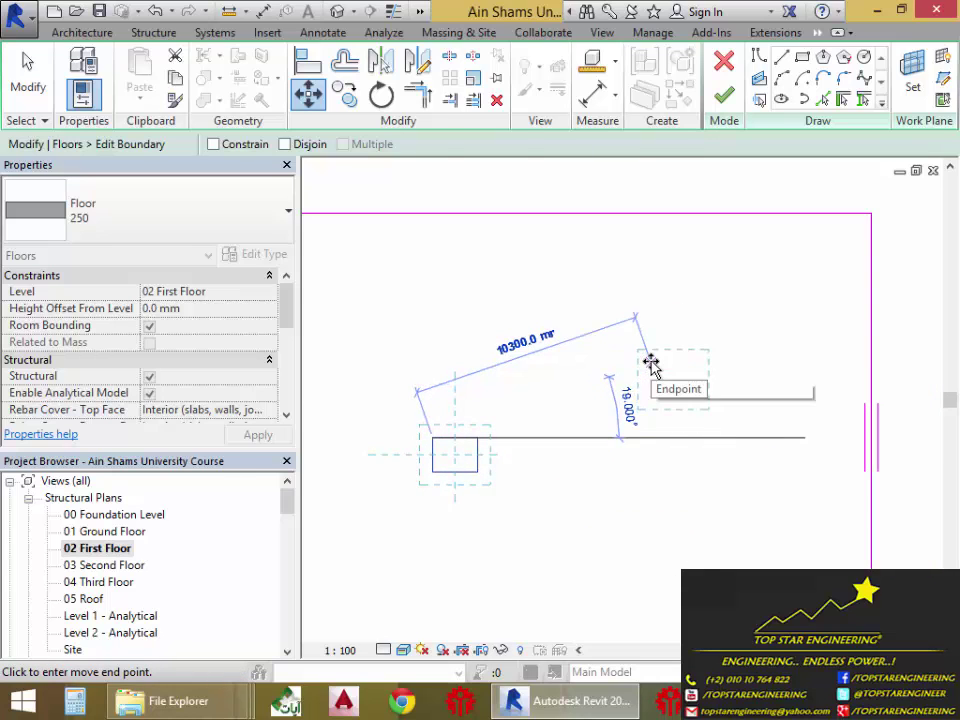
click(651, 363)
middle_drag(678, 443, 686, 491)
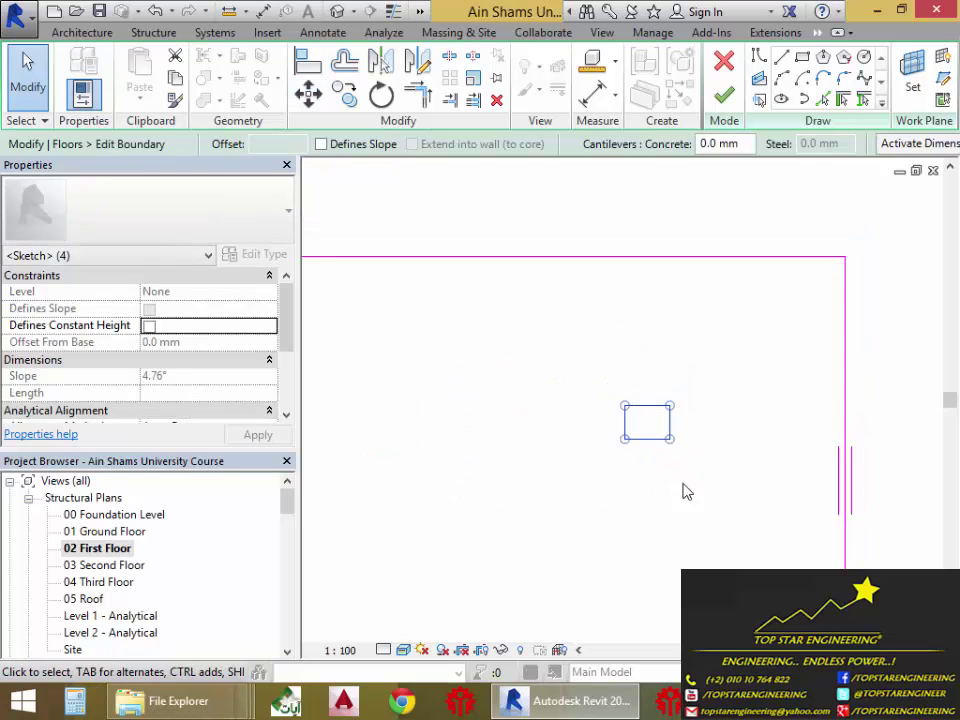
click(690, 418)
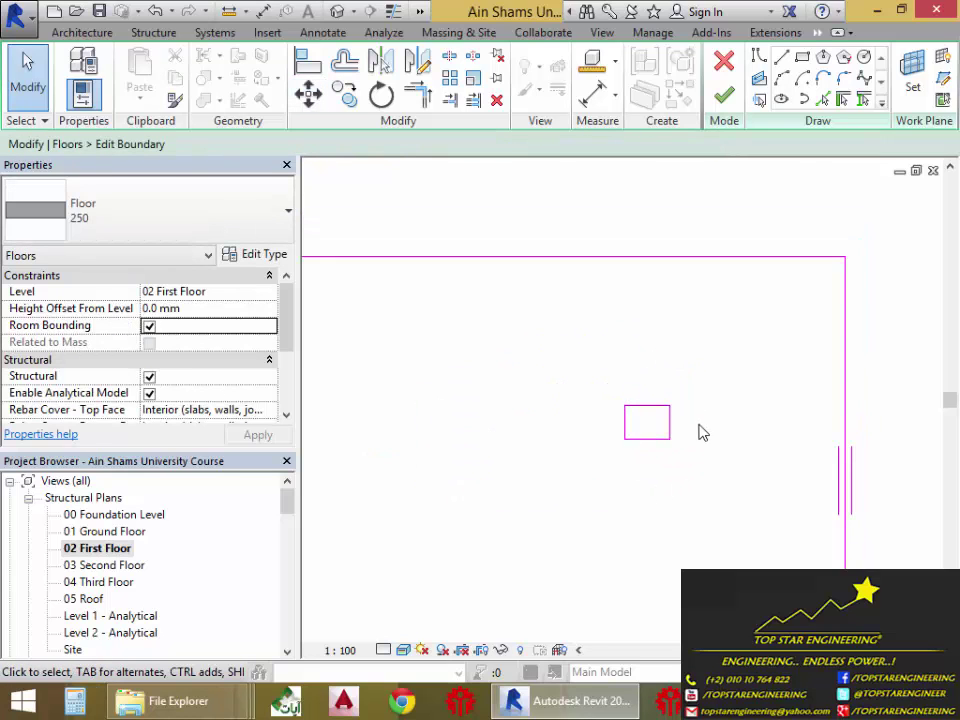
Step: Finish the floor's boundary sketch with the repositioned opening and deselect the floor
middle_drag(729, 408, 742, 335)
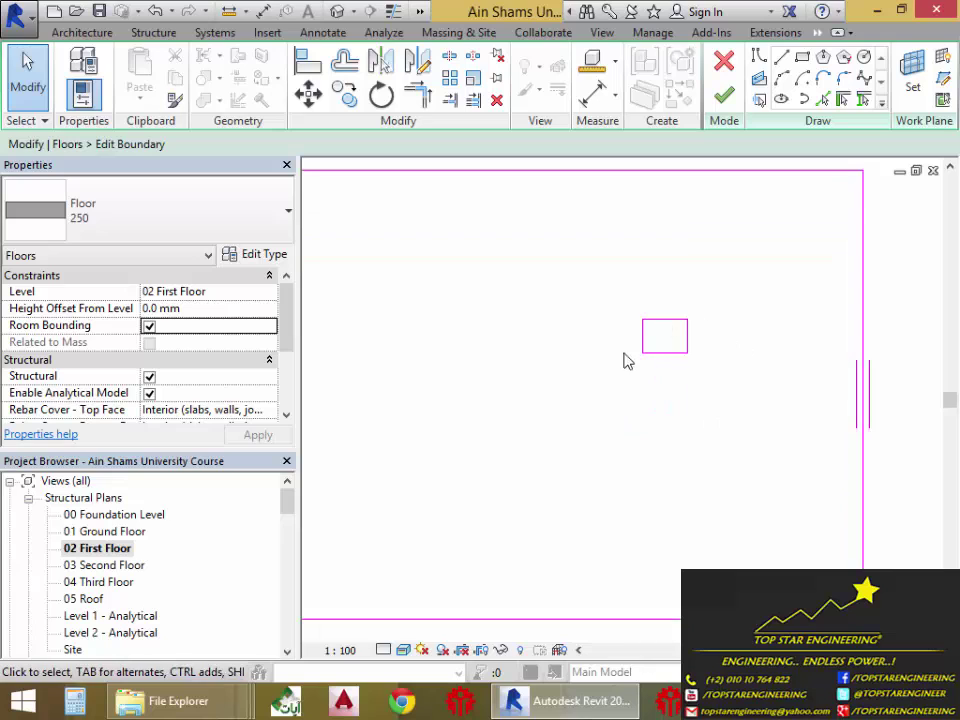
scroll(680, 390, down, 3)
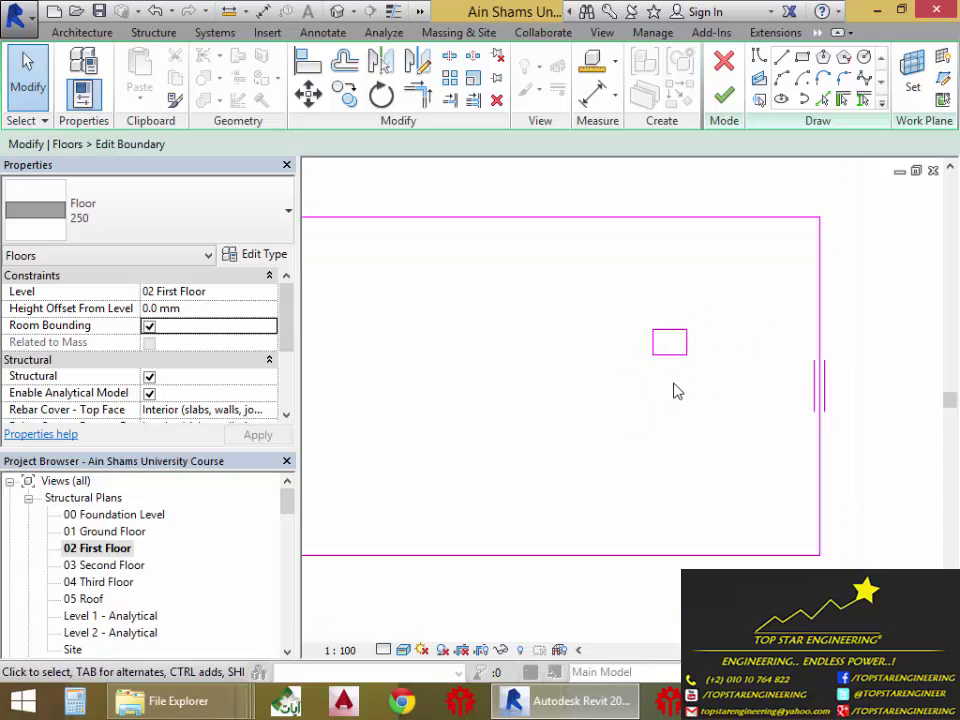
scroll(735, 381, down, 1)
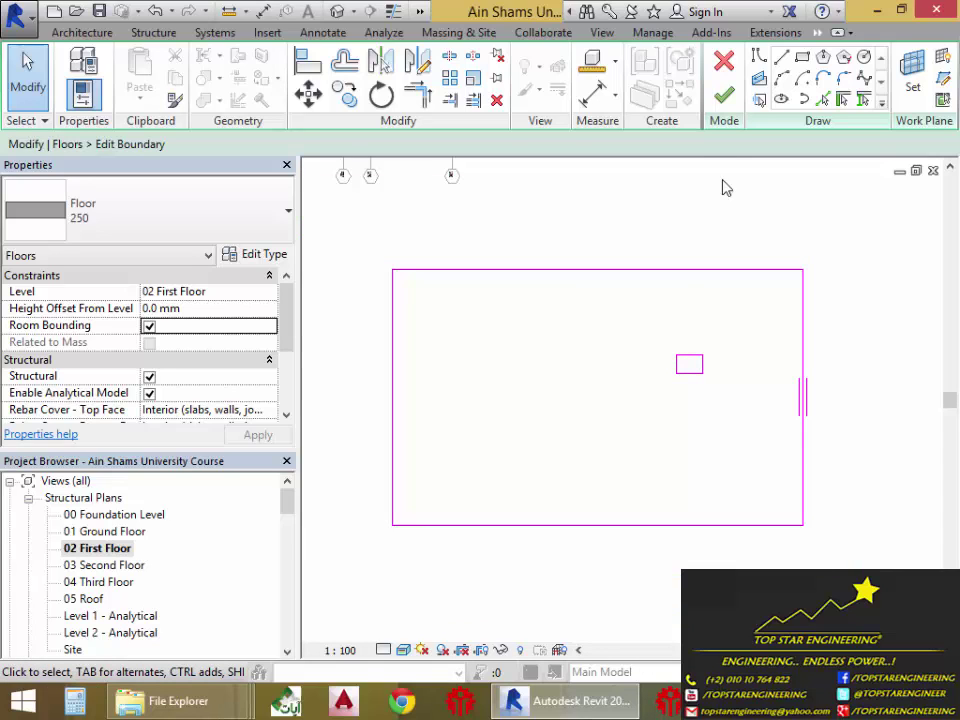
click(724, 95)
click(846, 384)
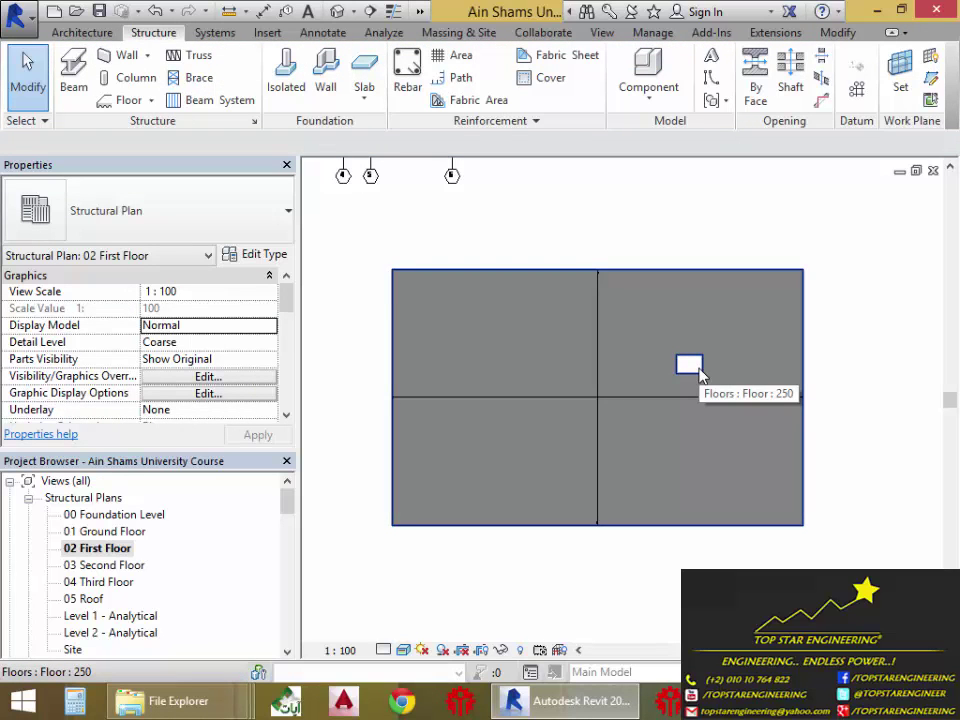
Step: Reopen the floor's boundary for editing and shorten its lower line to 29000 mm, leaving a 3000 mm gap at the lower-right corner
click(812, 366)
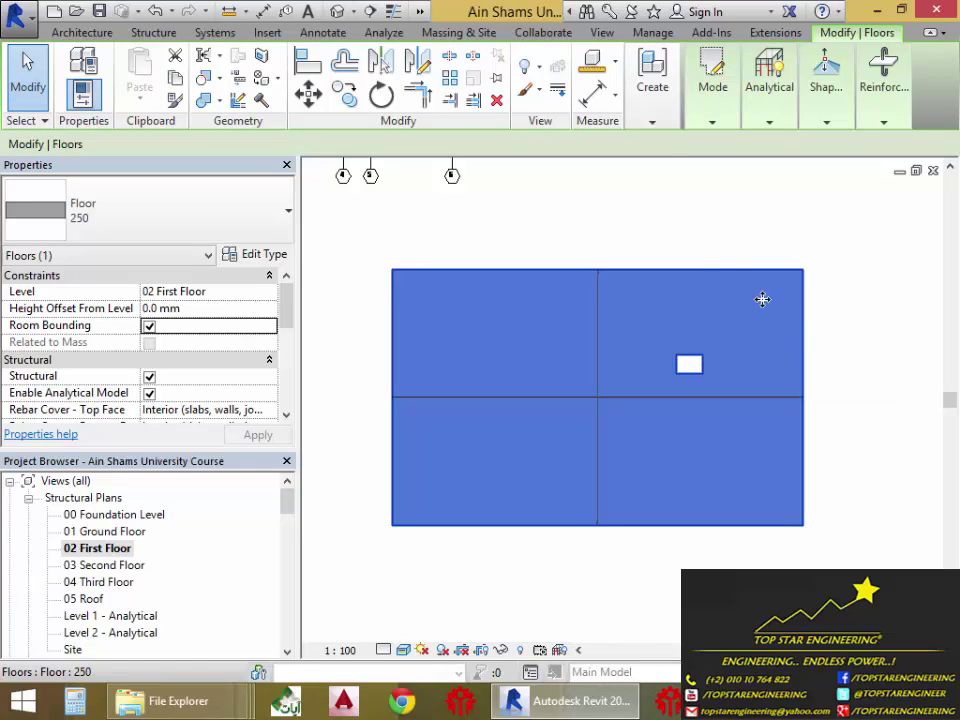
mouse_move(703, 126)
click(710, 170)
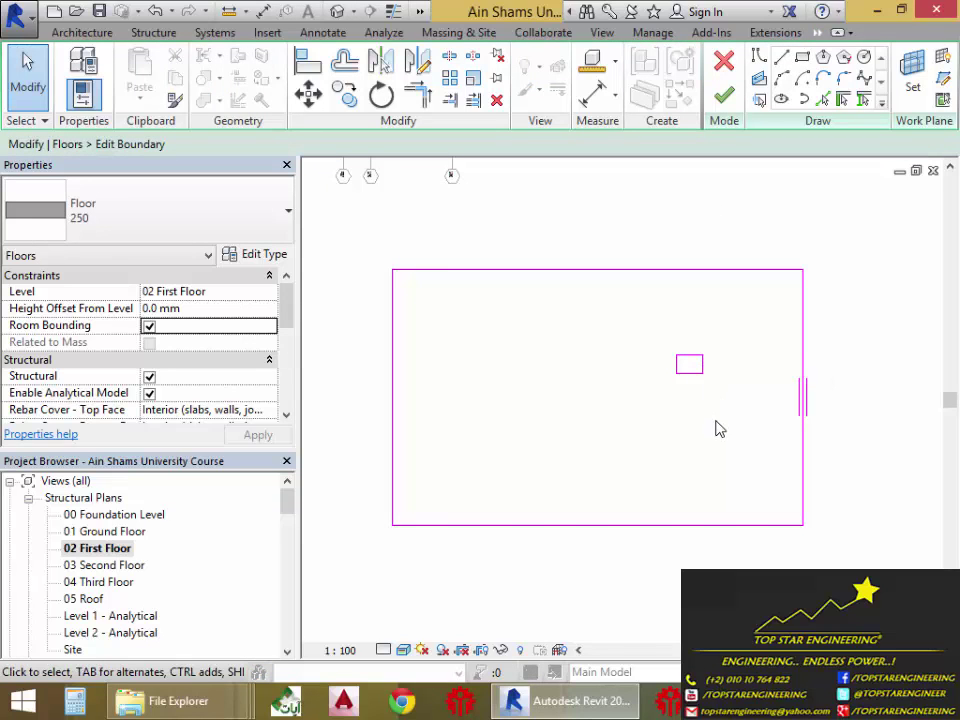
click(756, 525)
drag(804, 526, 764, 525)
click(789, 547)
key(Return)
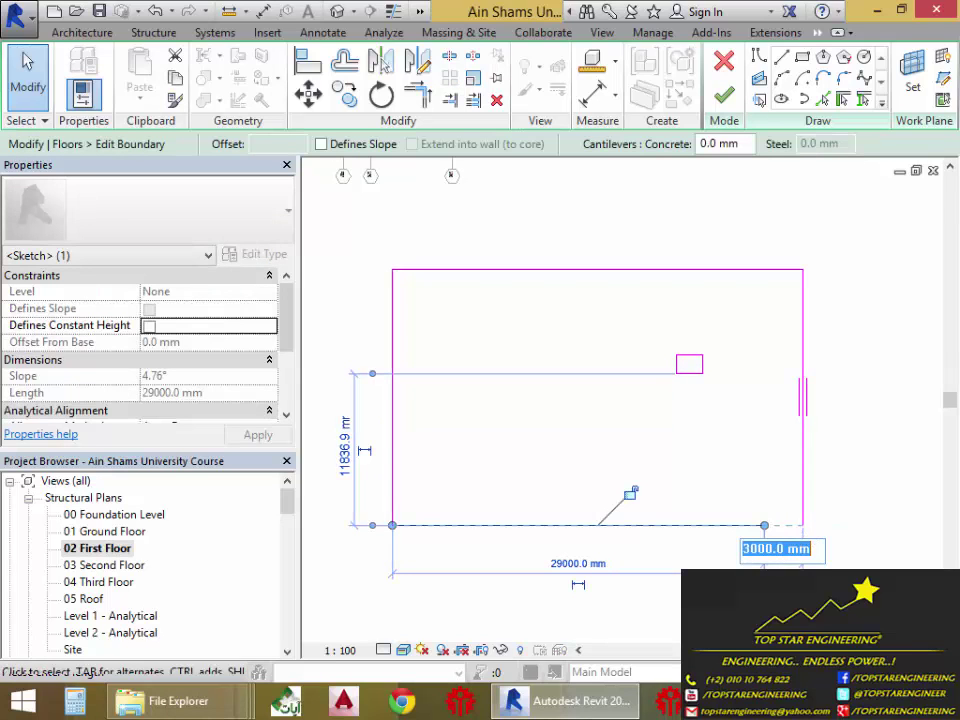
key(Escape)
scroll(810, 545, up, 1)
scroll(795, 530, up, 1)
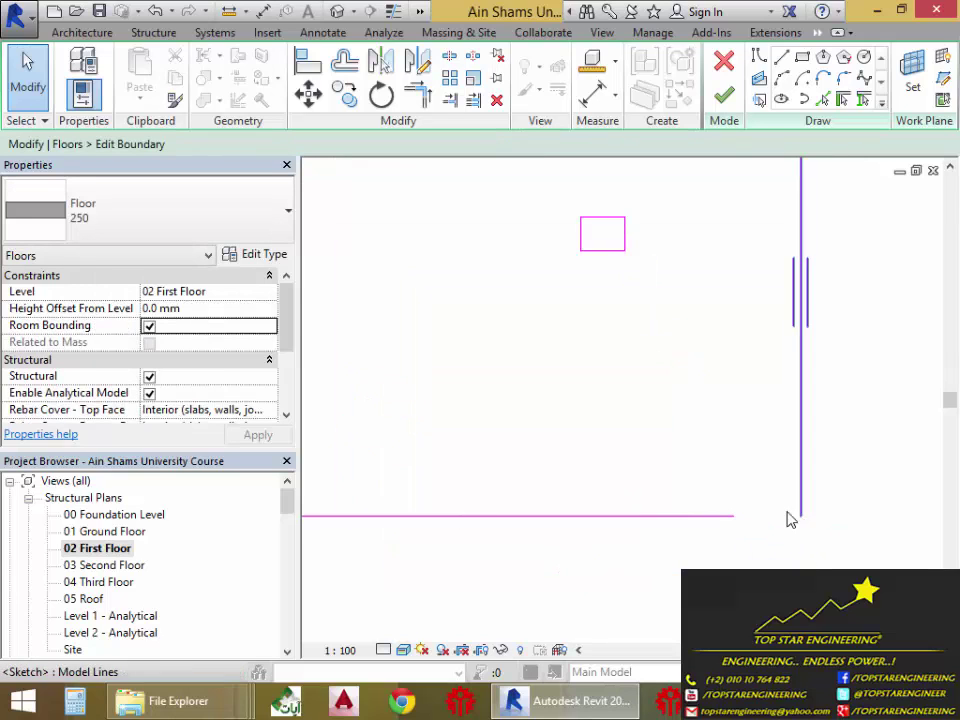
scroll(808, 534, down, 3)
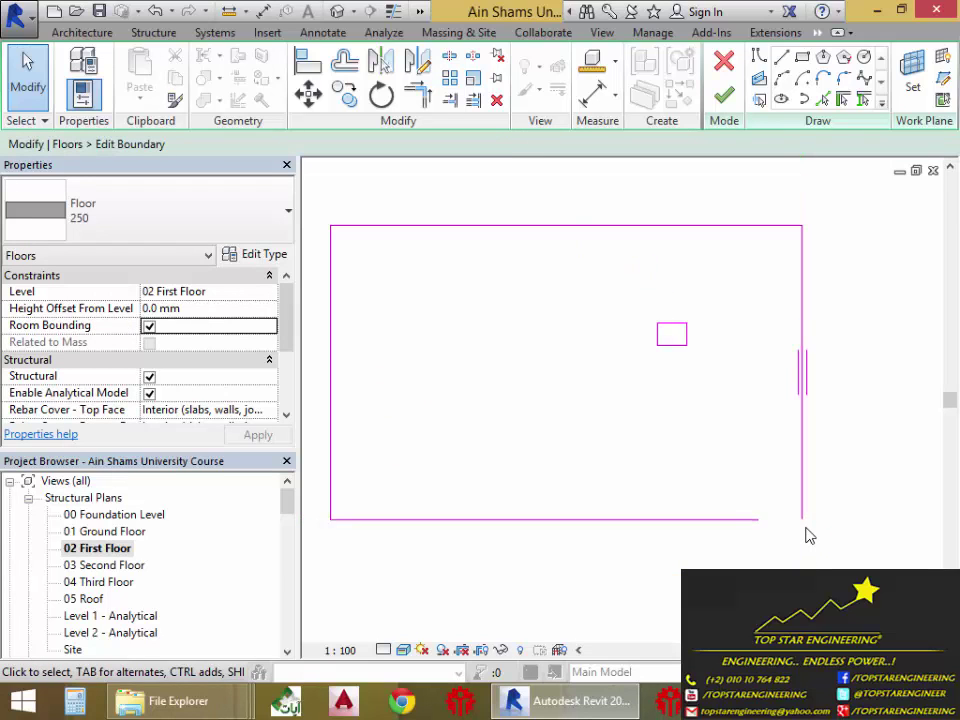
Step: Try to finish the boundary sketch with its corner left open, and return to editing it
click(724, 94)
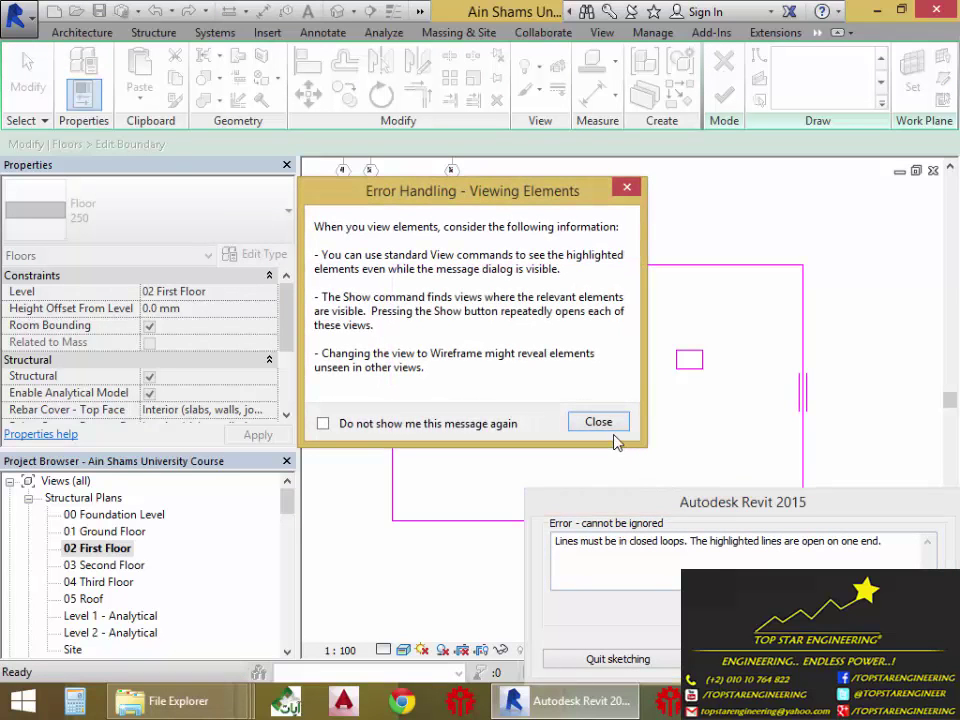
click(620, 424)
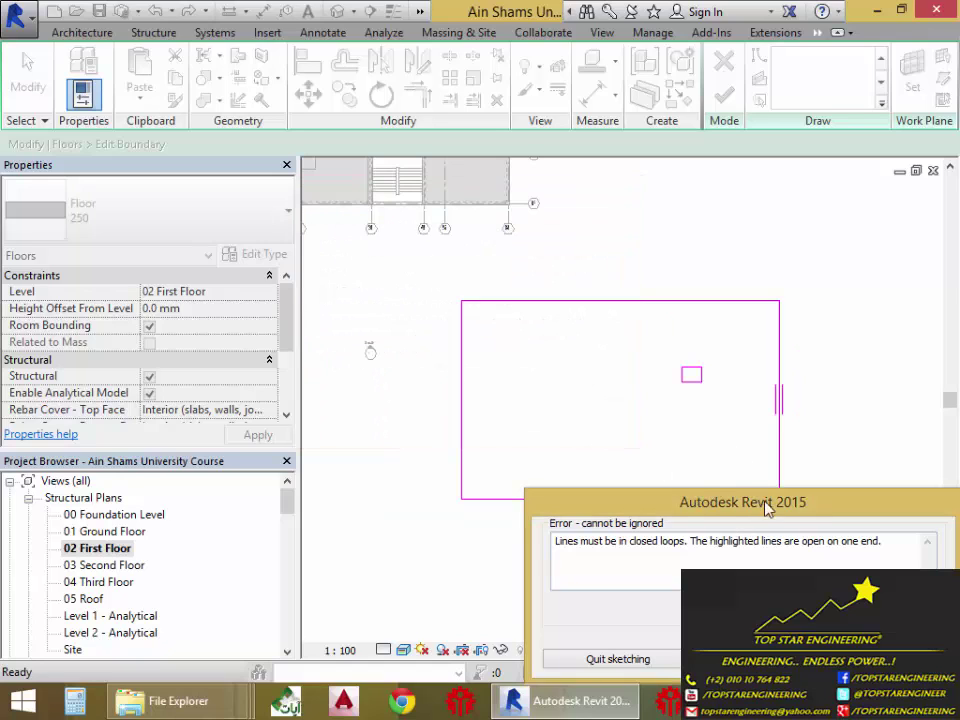
drag(767, 509, 773, 551)
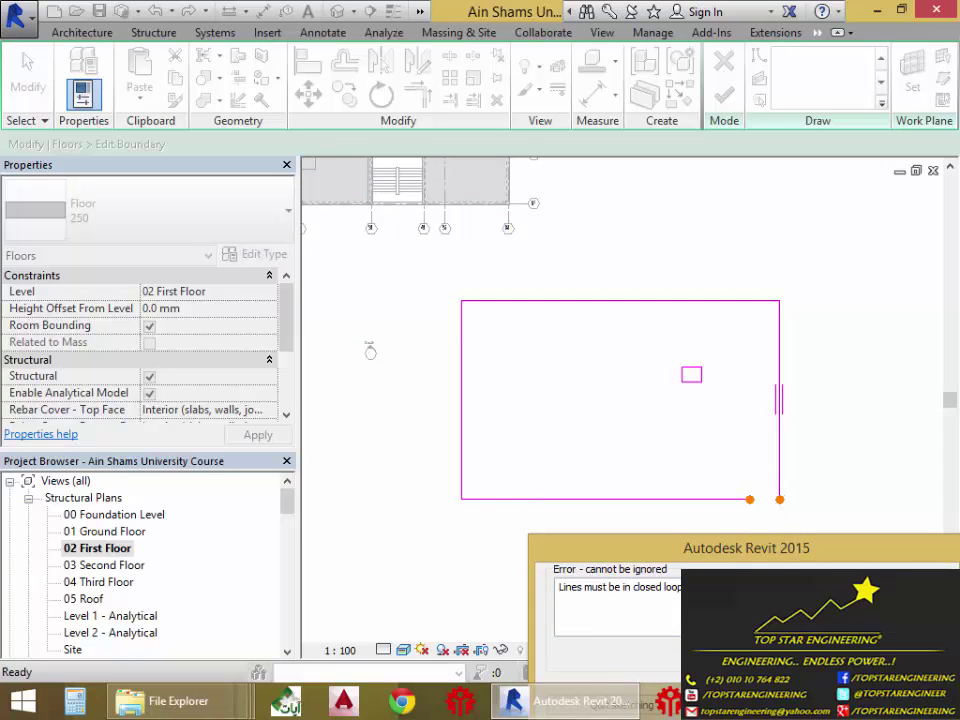
drag(836, 563, 793, 471)
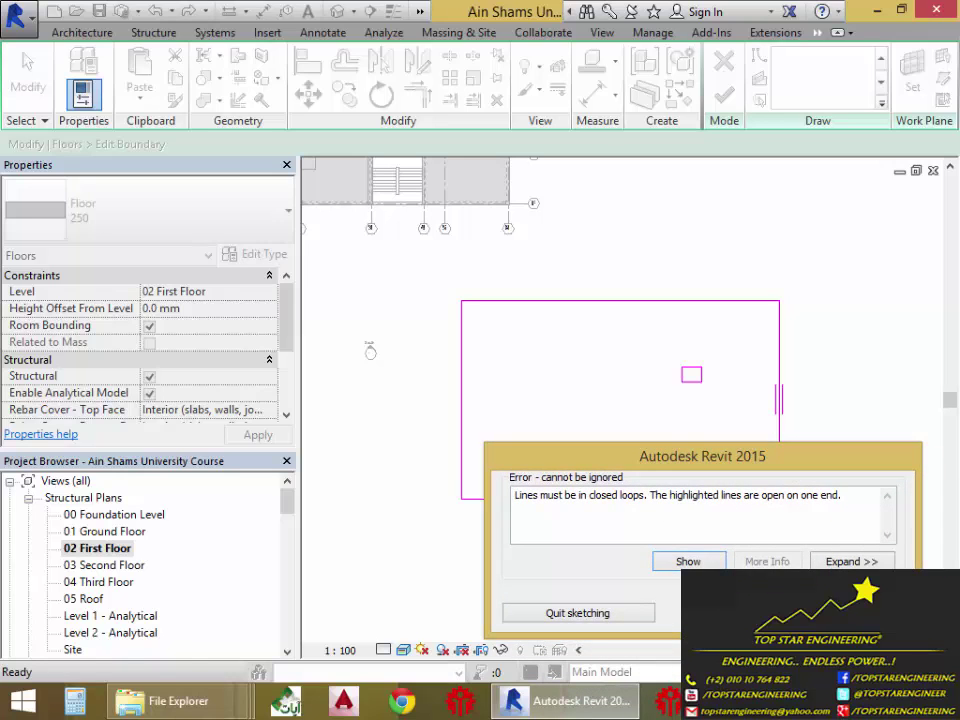
key(Escape)
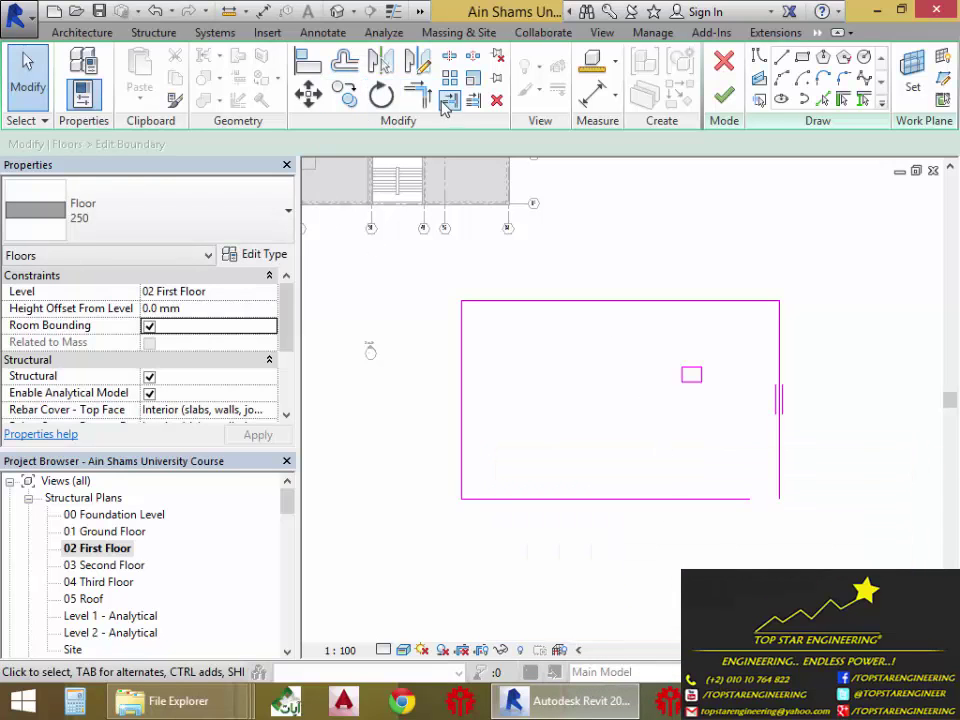
Step: Trim/extend the lower and right-hand boundary lines to a closed corner and finish the floor's boundary sketch
click(417, 94)
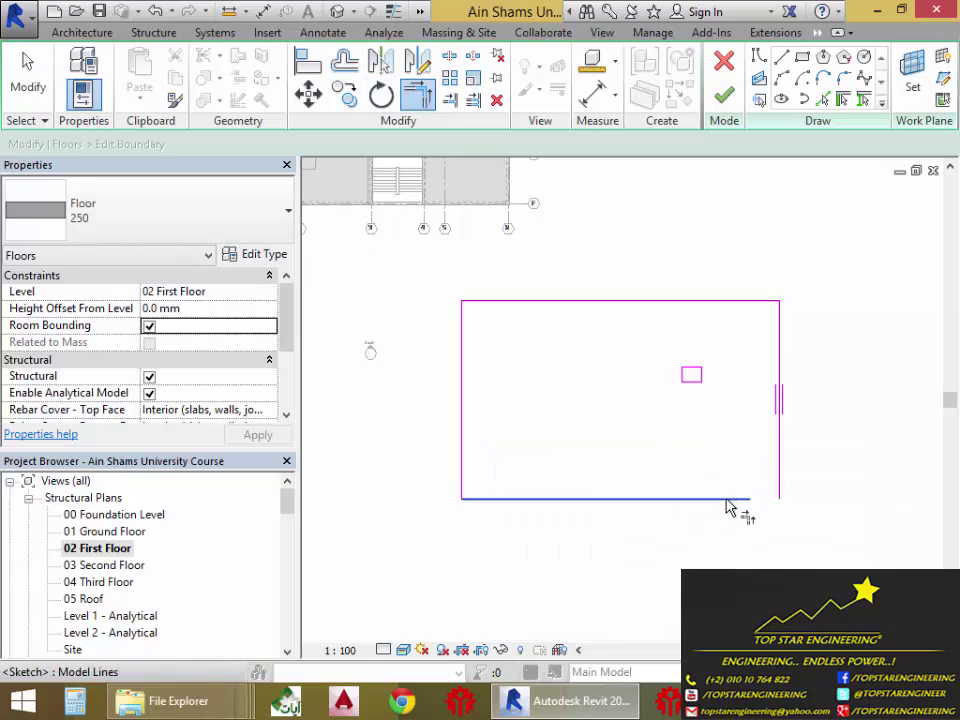
click(727, 505)
click(777, 480)
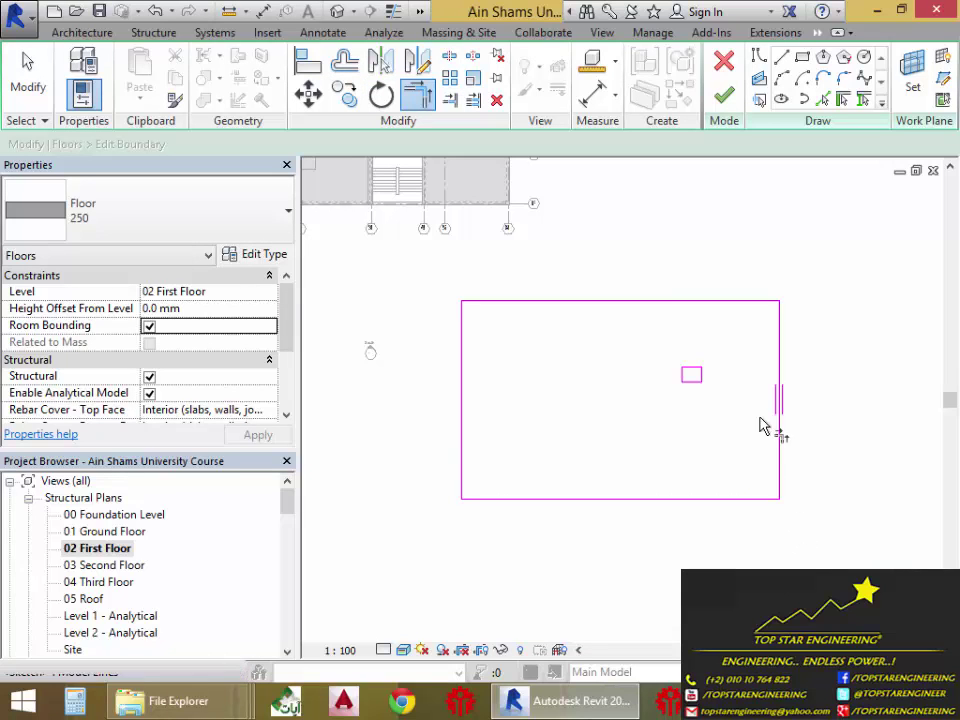
click(724, 95)
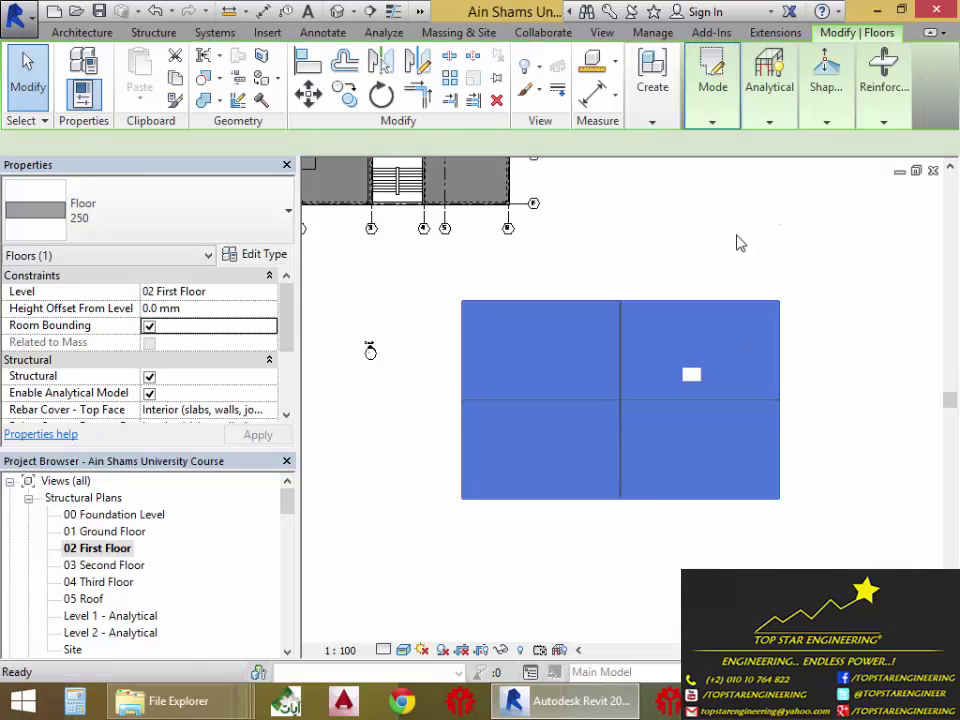
click(720, 553)
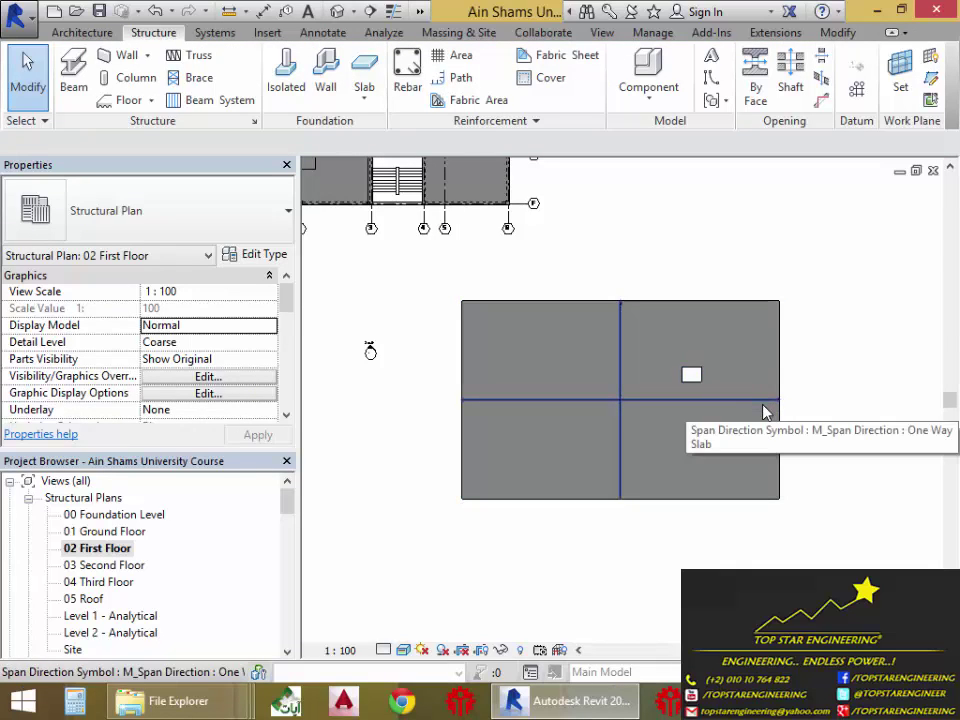
Step: Add a second rectangular opening of about 5000 by 5000 mm in the left half of the floor's boundary and finish the sketch
click(741, 498)
mouse_move(703, 107)
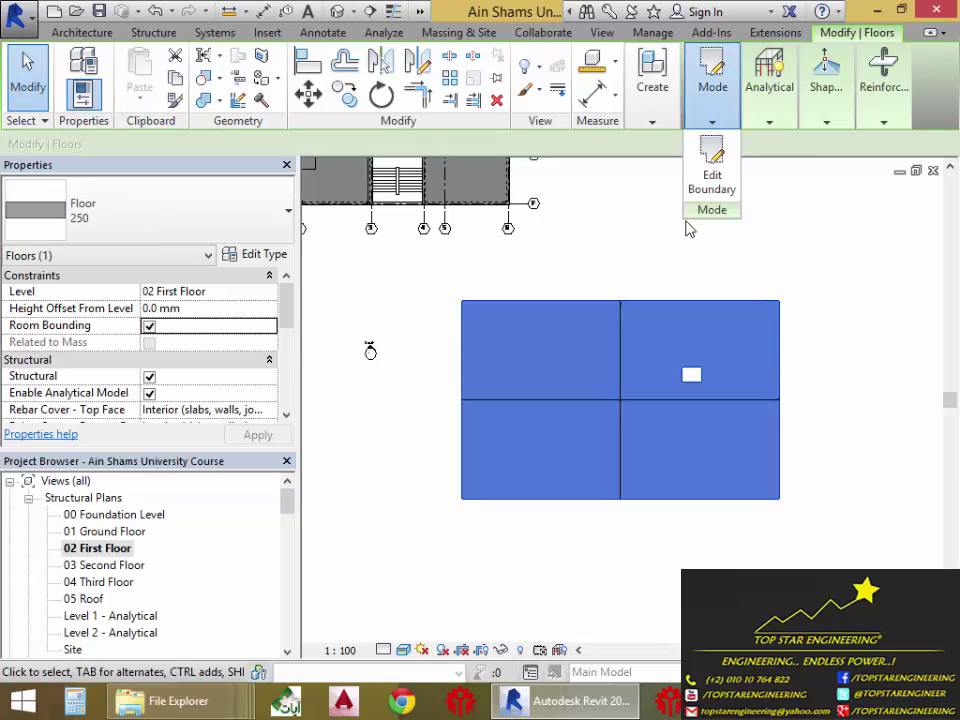
click(705, 185)
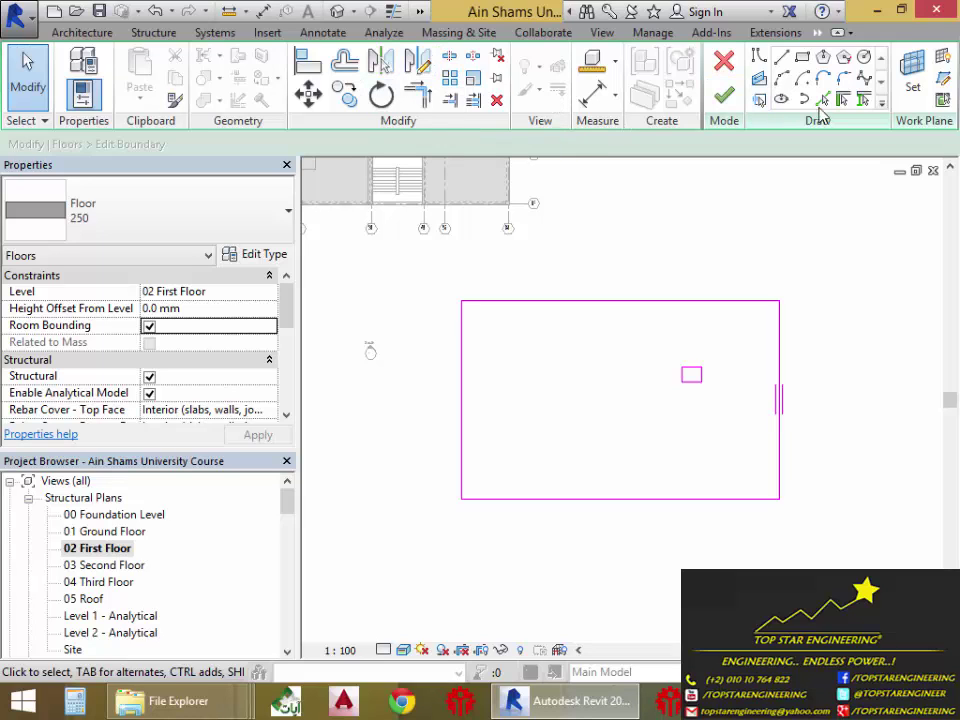
click(805, 58)
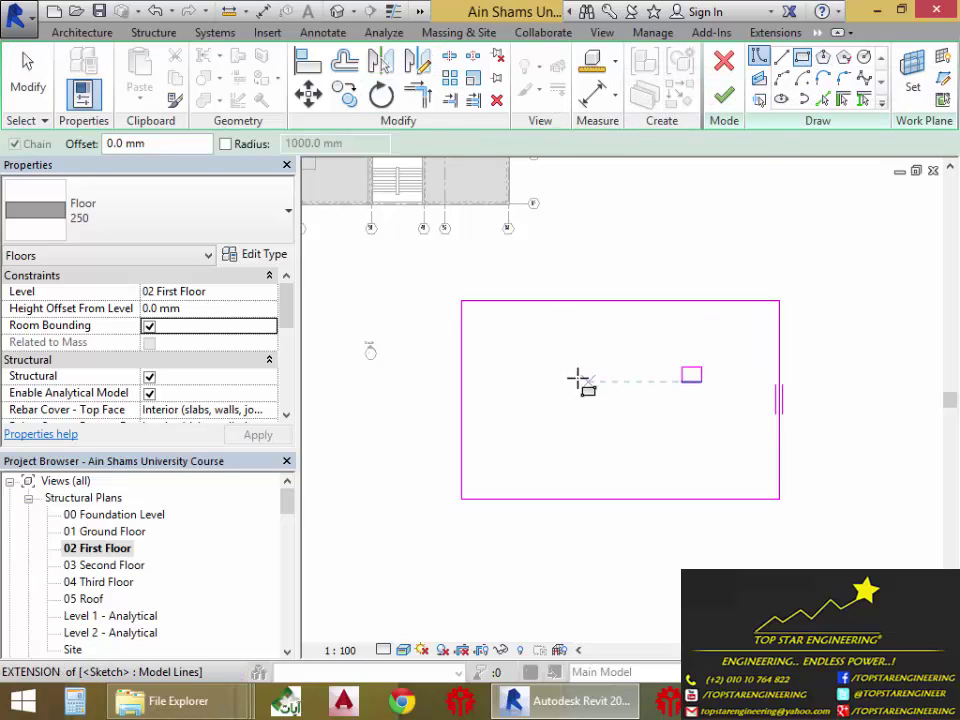
click(534, 367)
click(580, 413)
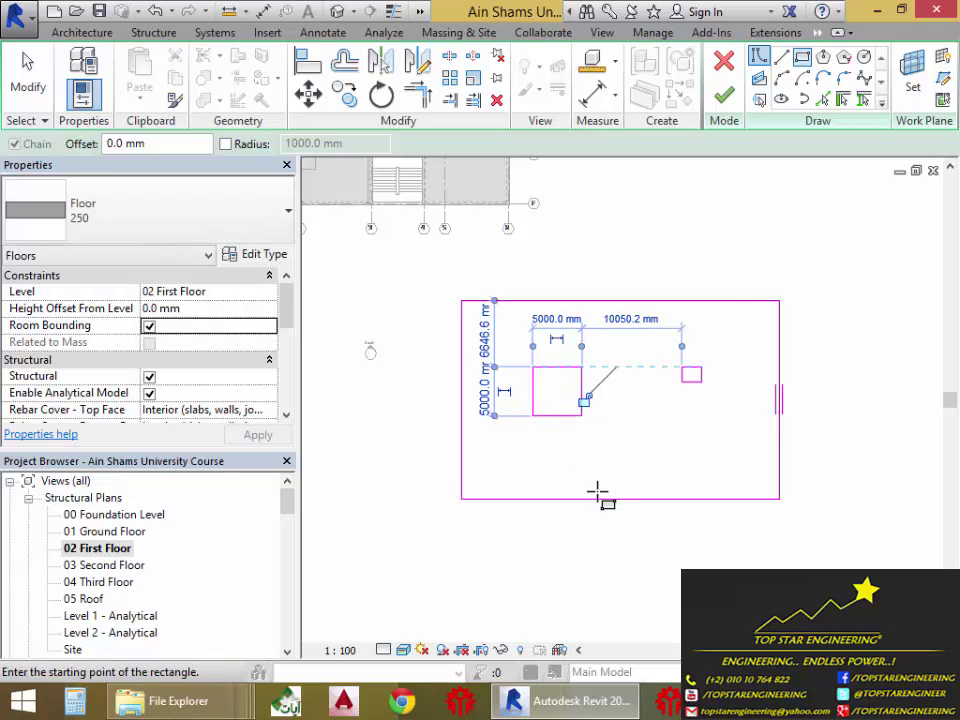
click(723, 95)
click(559, 287)
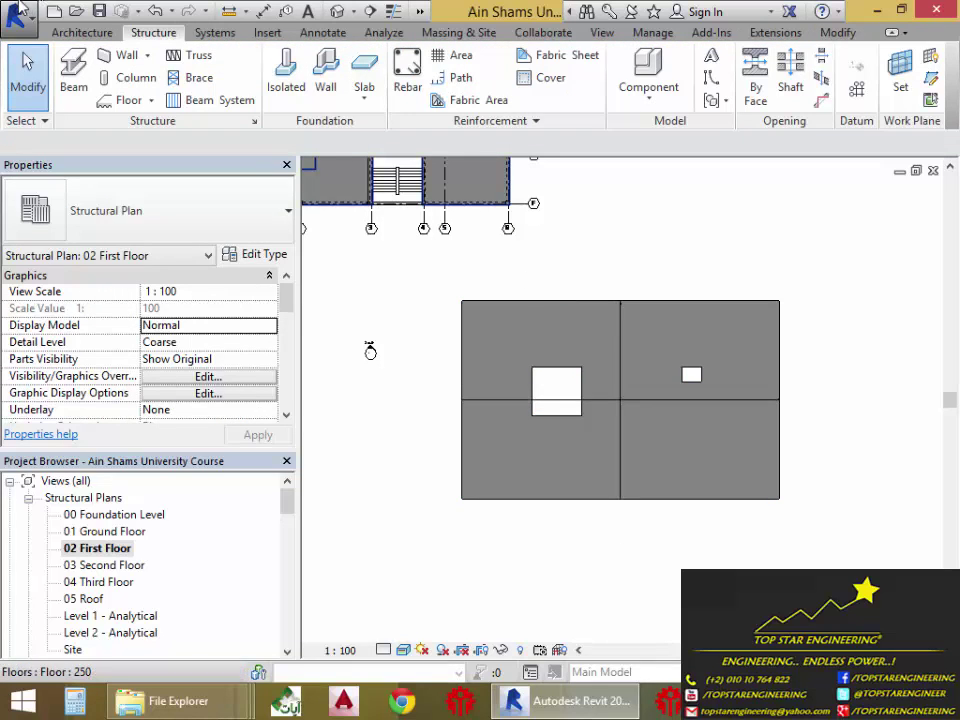
Step: Start a new structural floor of type Drop Panel and sketch its 5000 by 5000 mm rectangular boundary along the larger opening's edges
click(151, 100)
click(163, 73)
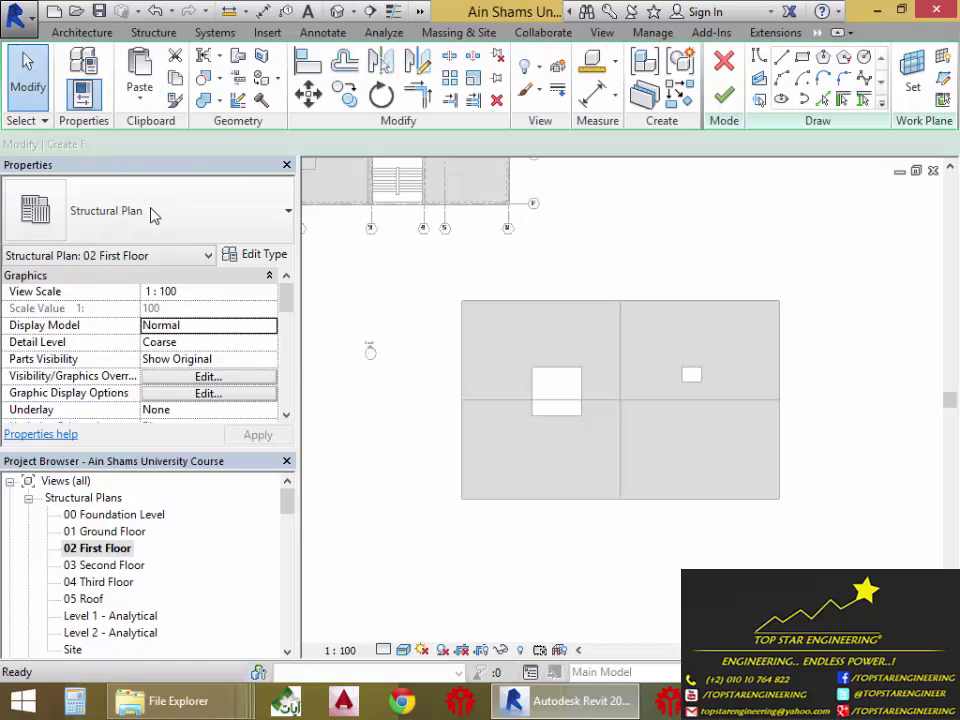
click(220, 236)
click(126, 236)
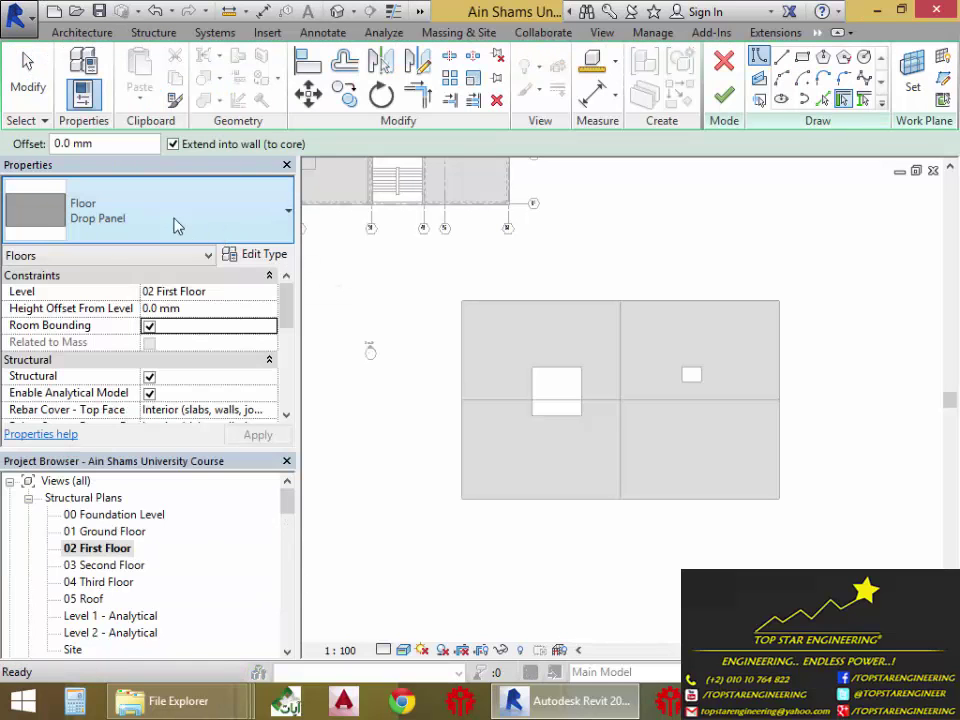
click(804, 62)
scroll(624, 360, up, 3)
click(566, 370)
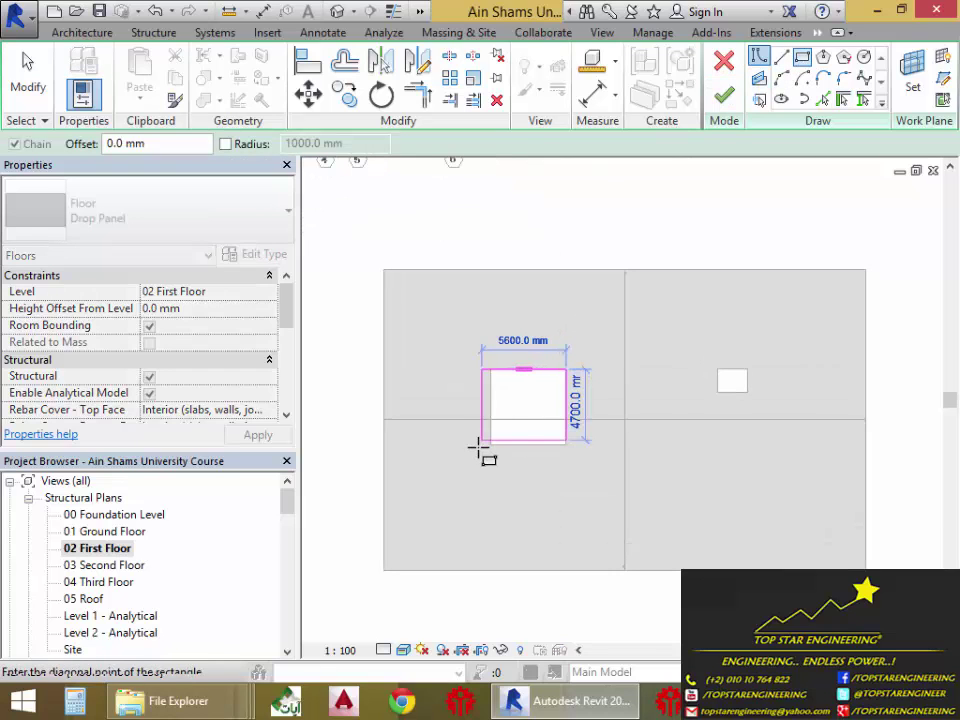
click(490, 444)
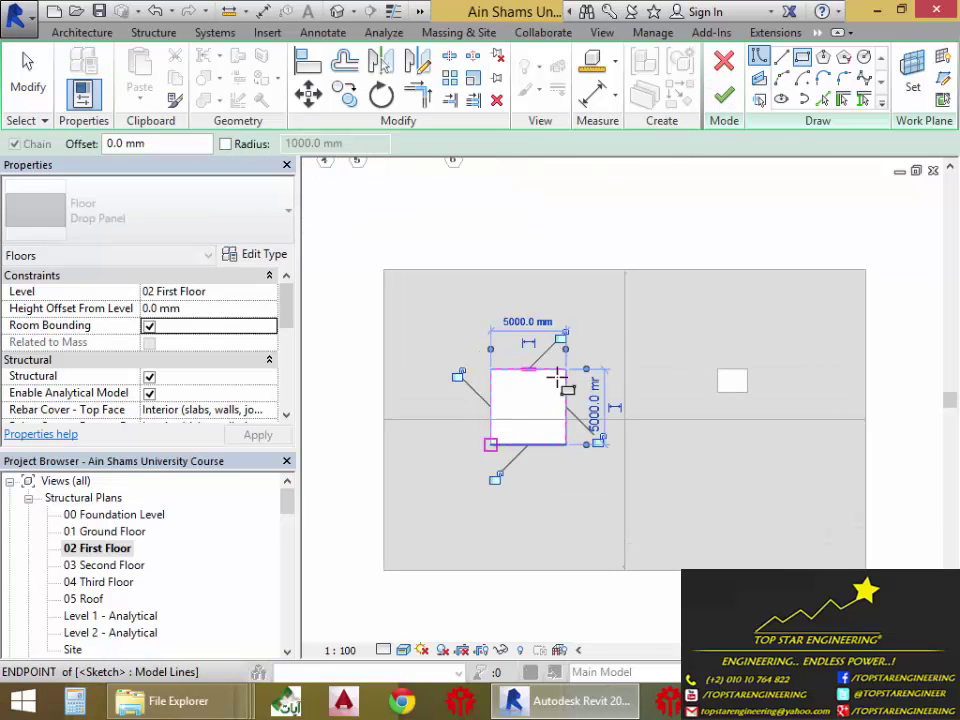
Step: Finish the boundary sketch of the Drop Panel floor inside the larger opening
click(724, 96)
click(321, 506)
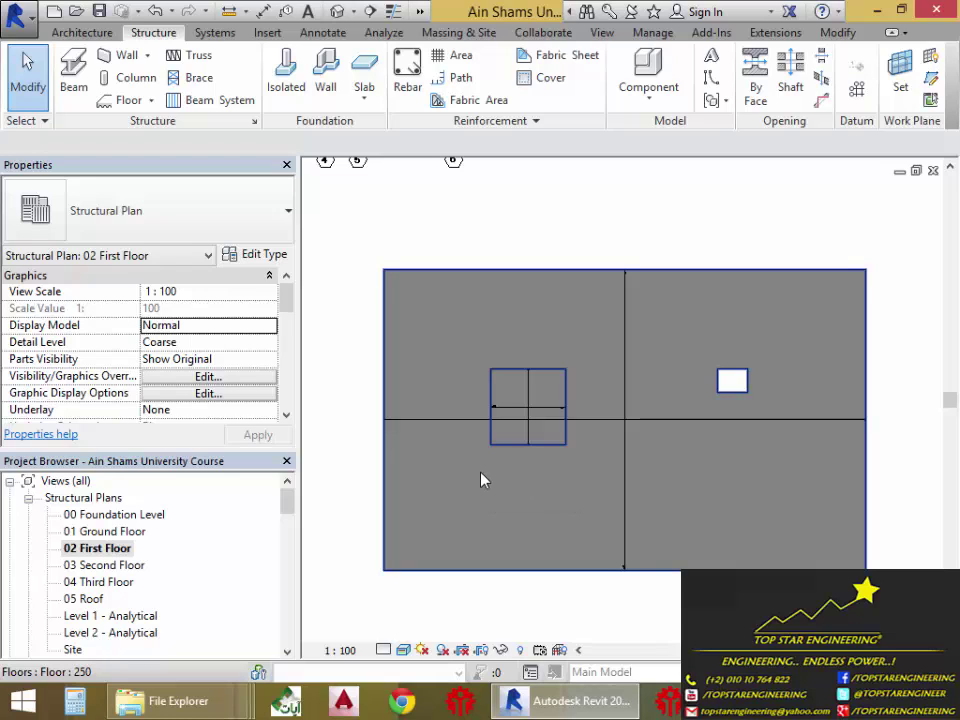
scroll(481, 480, down, 1)
middle_drag(538, 497, 668, 577)
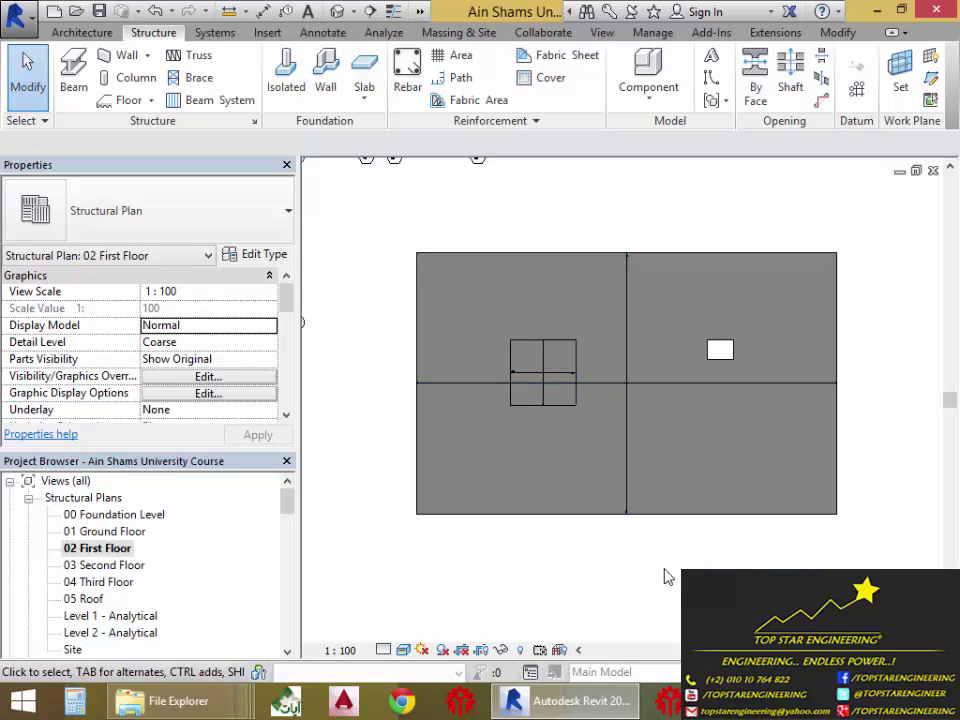
middle_drag(570, 523, 500, 526)
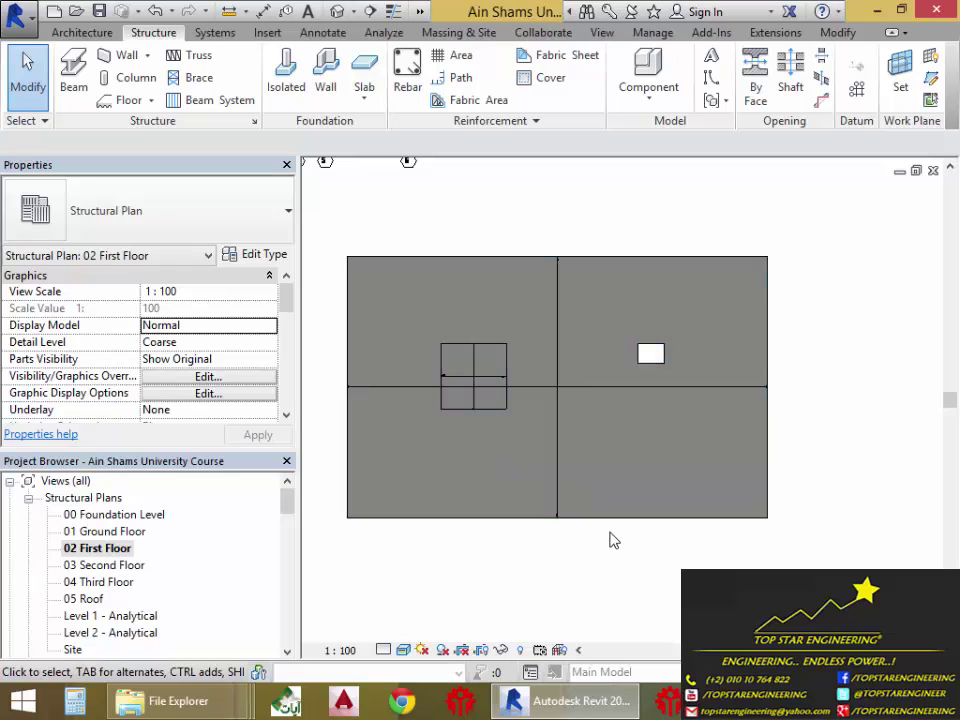
Step: Select the large type 250 practice floor to examine its extent around the Drop Panel floor, and clear the selection
click(642, 450)
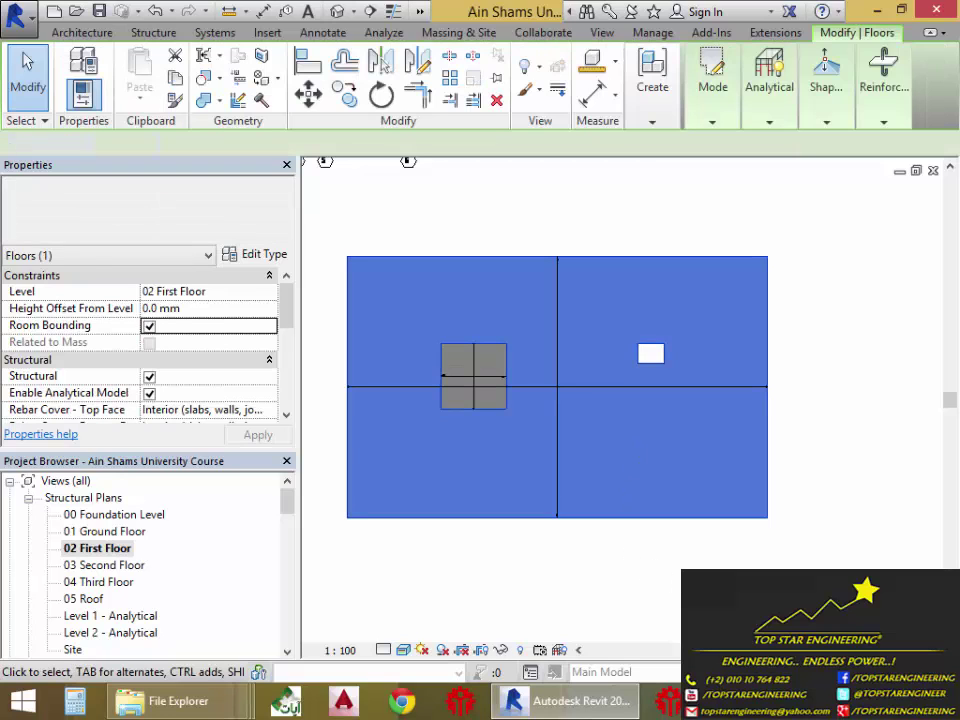
click(671, 560)
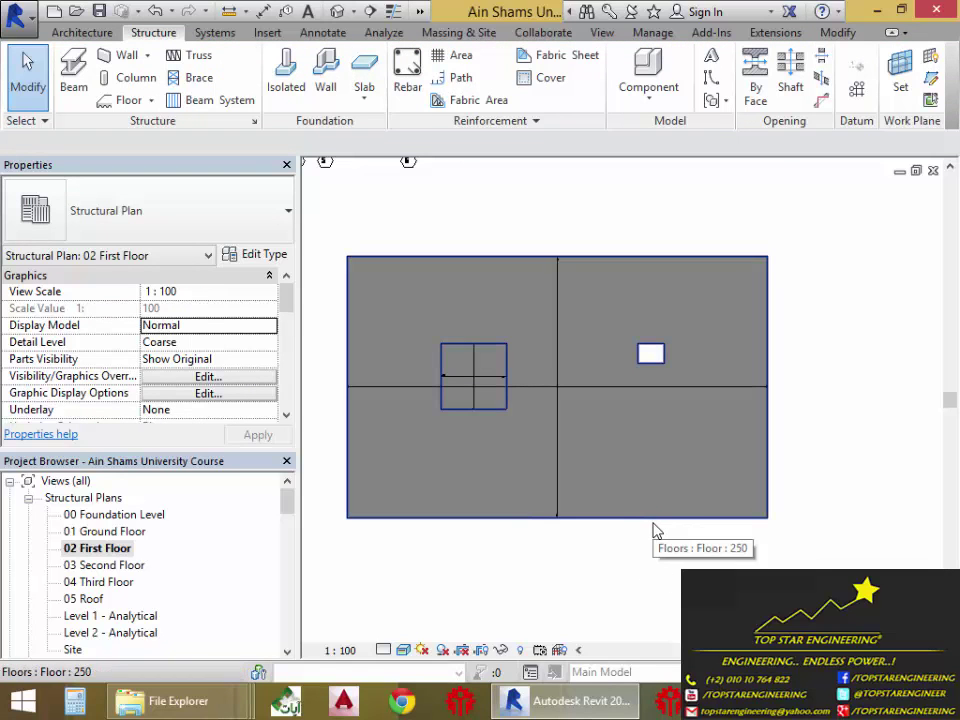
click(655, 530)
click(653, 566)
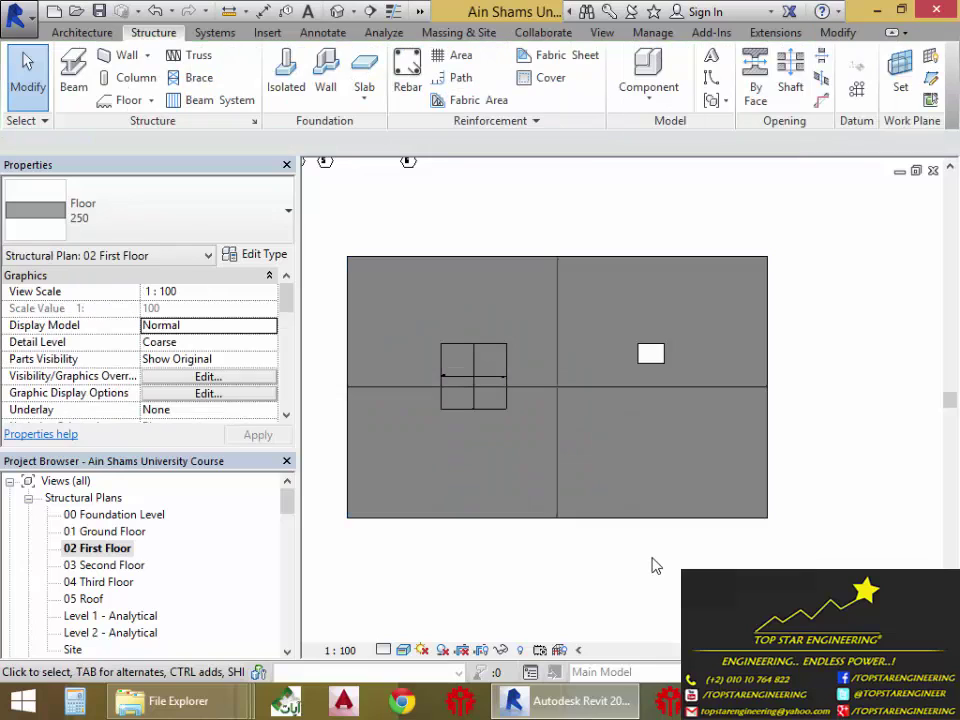
click(622, 430)
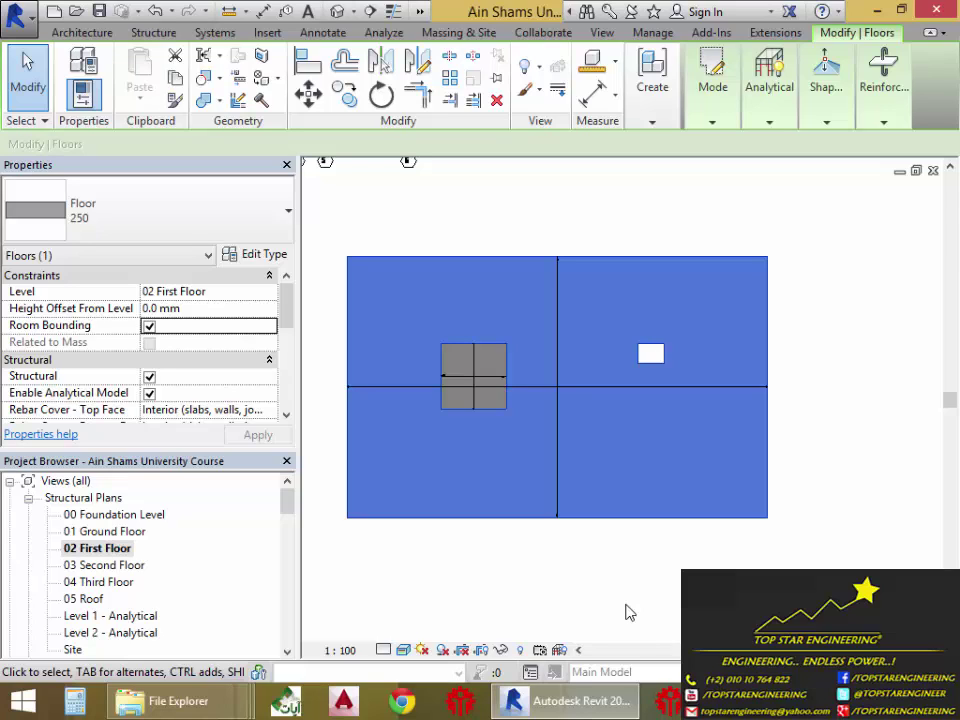
mouse_move(946, 8)
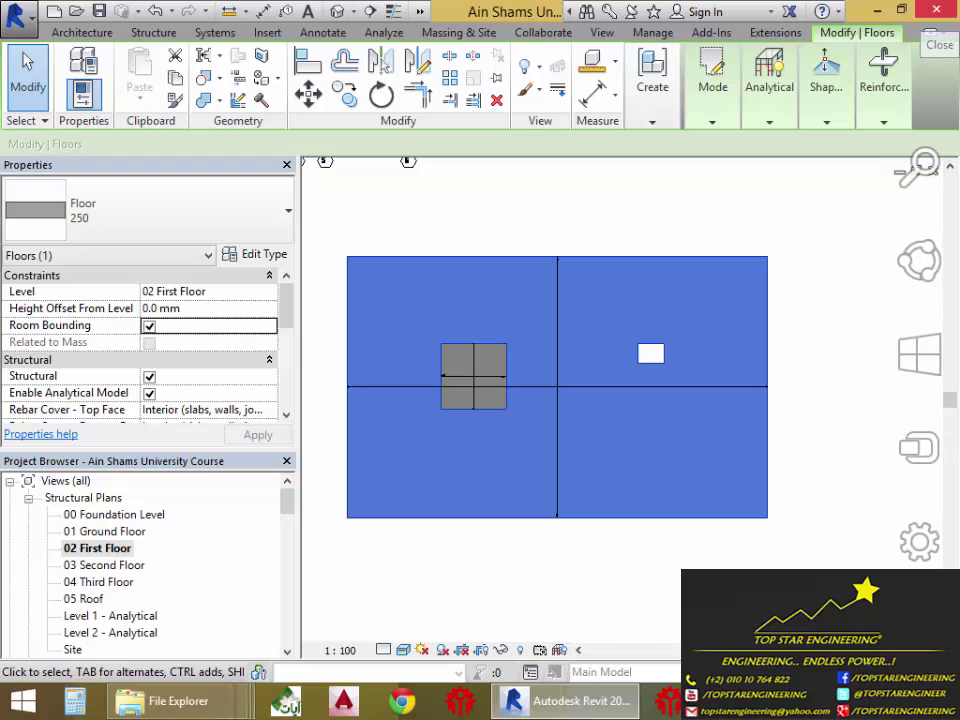
key(Escape)
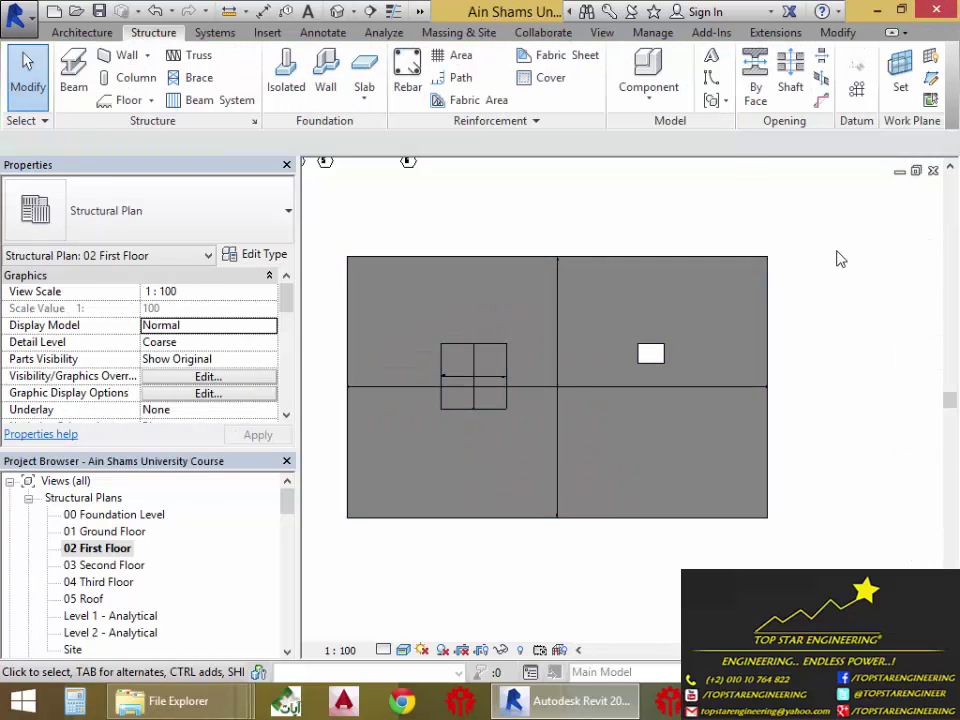
Step: Delete the type 250 practice floor and the Drop Panel floor inside it
drag(843, 246, 372, 535)
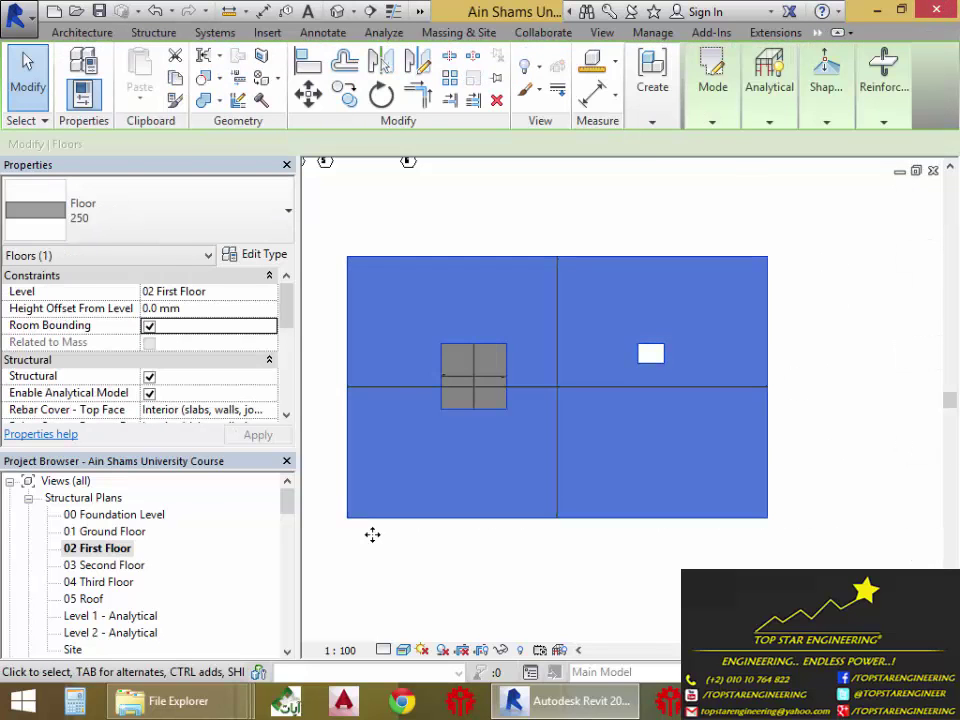
key(Delete)
drag(606, 300, 437, 435)
key(Delete)
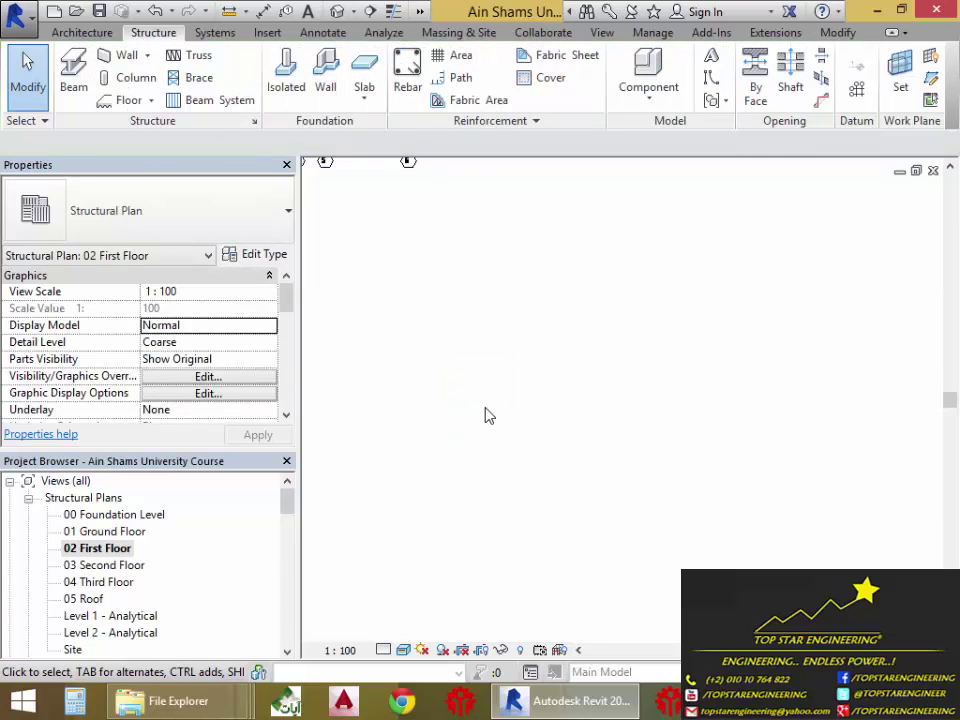
Step: Select the building's type 250 floor near the stair opening to examine its extent, and clear the selection
mouse_move(478, 416)
middle_down()
mouse_move(448, 343)
mouse_move(591, 531)
mouse_move(493, 407)
middle_up()
scroll(560, 400, up, 6)
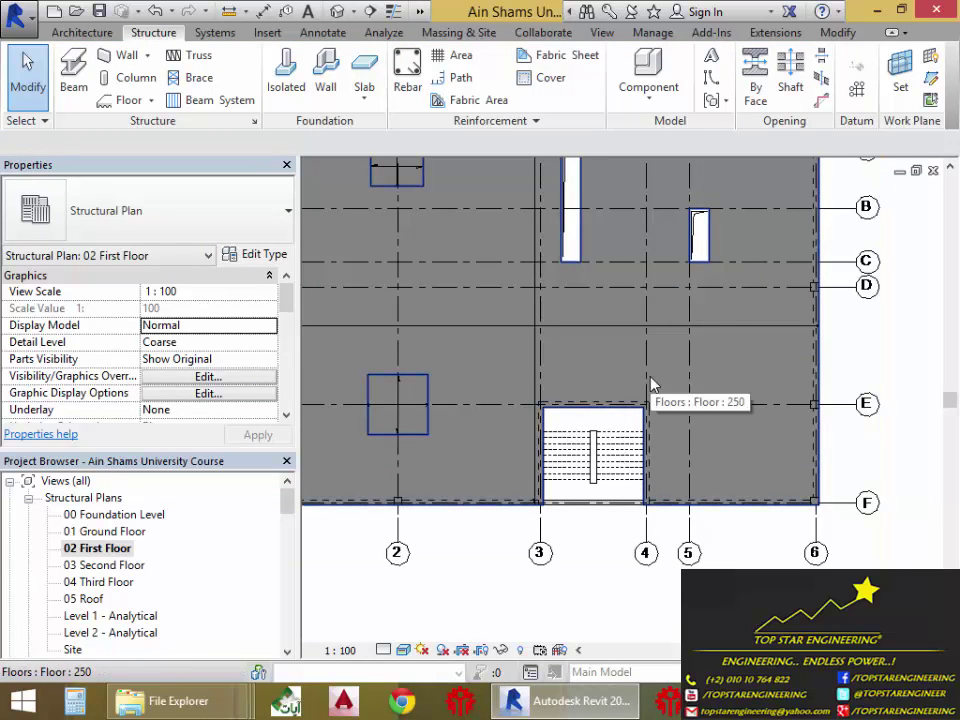
click(620, 358)
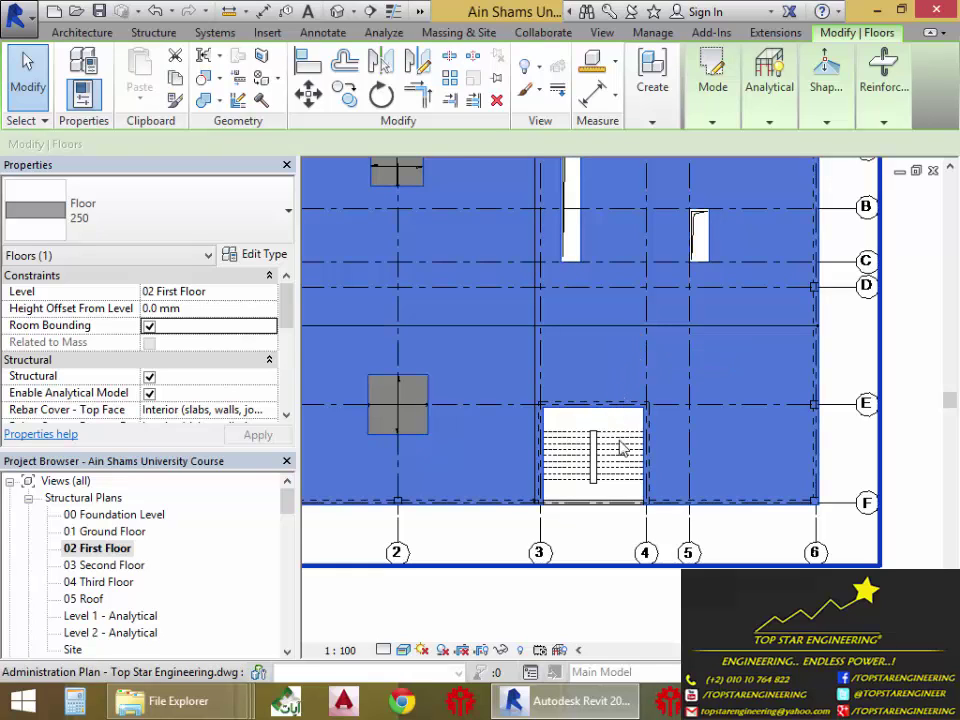
click(643, 605)
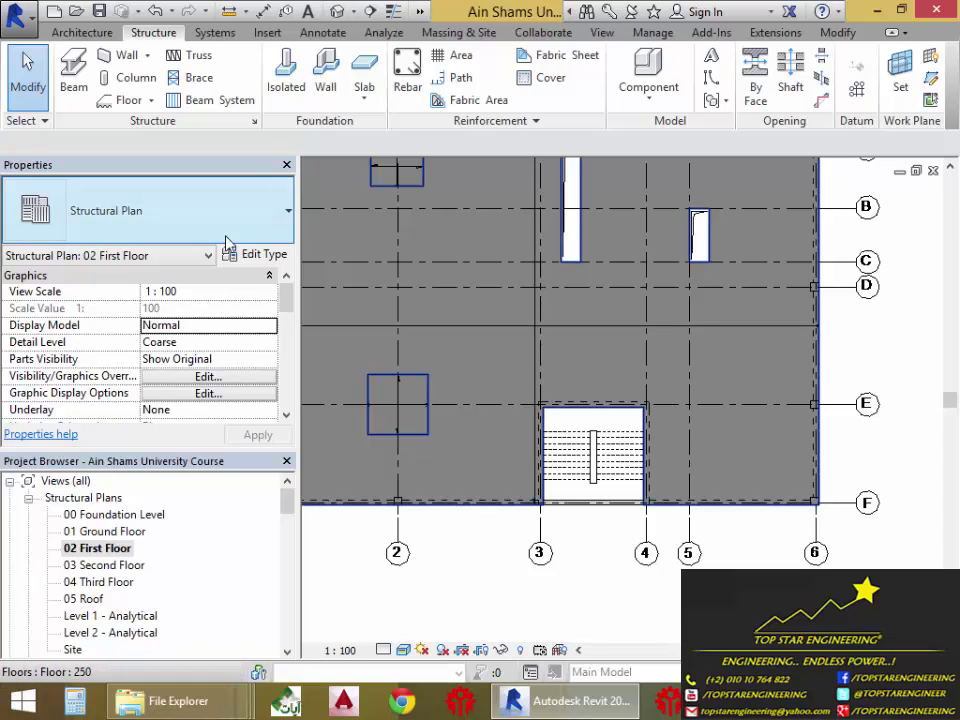
drag(362, 12, 385, 15)
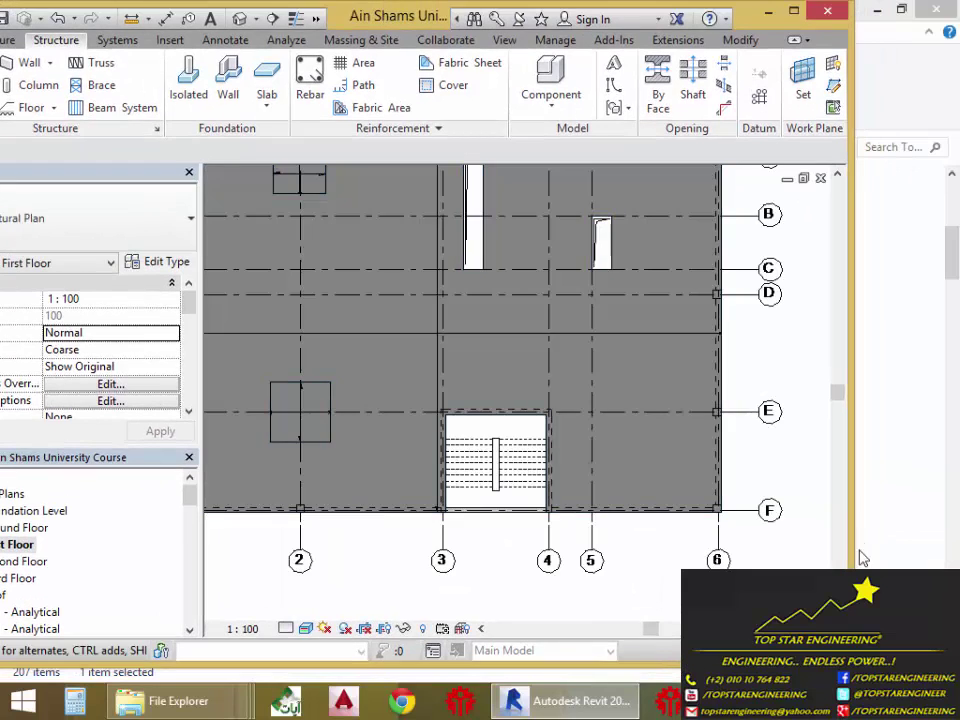
drag(851, 569, 862, 569)
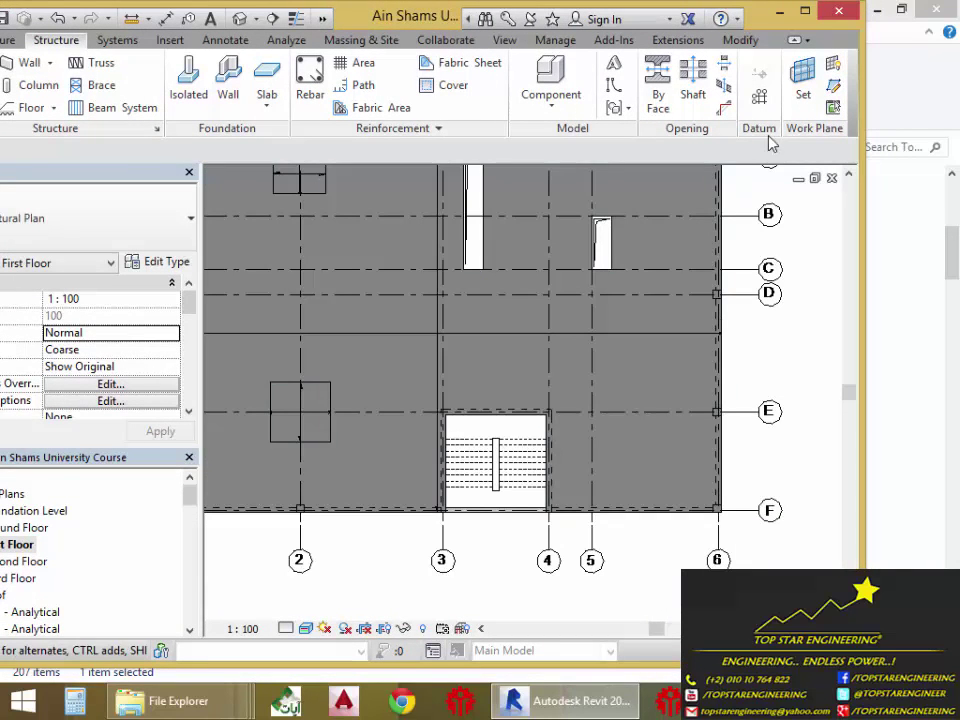
drag(326, 21, 73, 21)
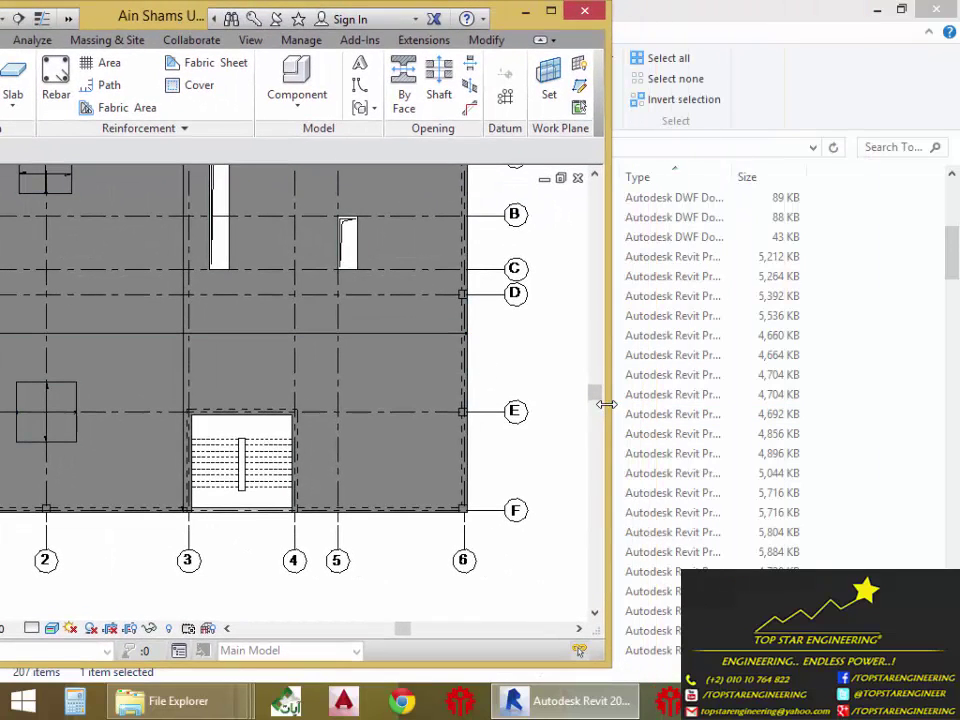
click(640, 318)
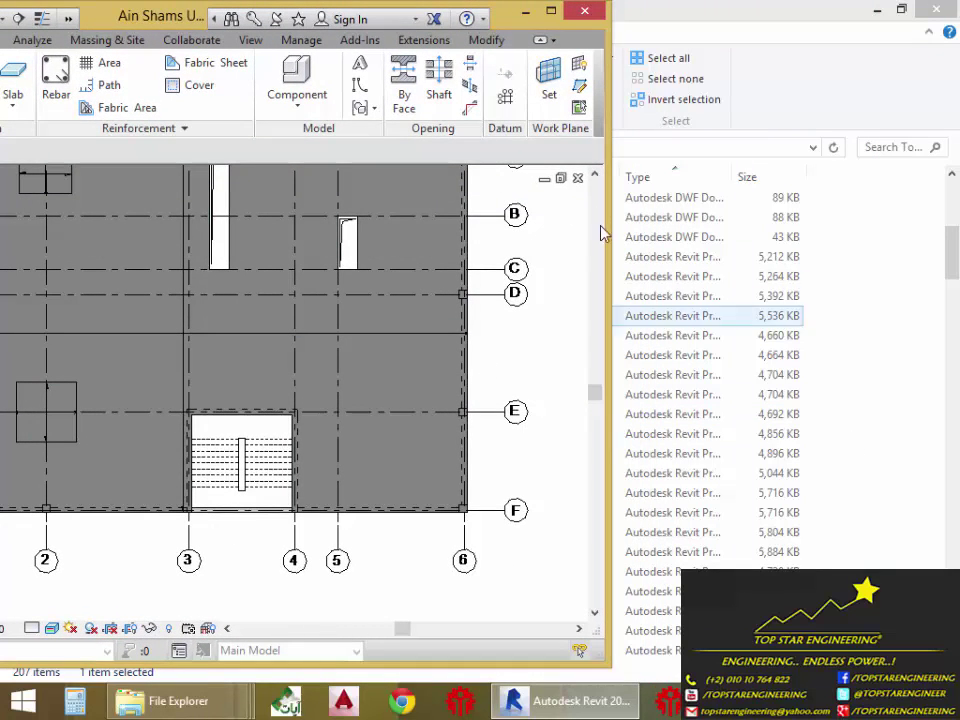
click(551, 11)
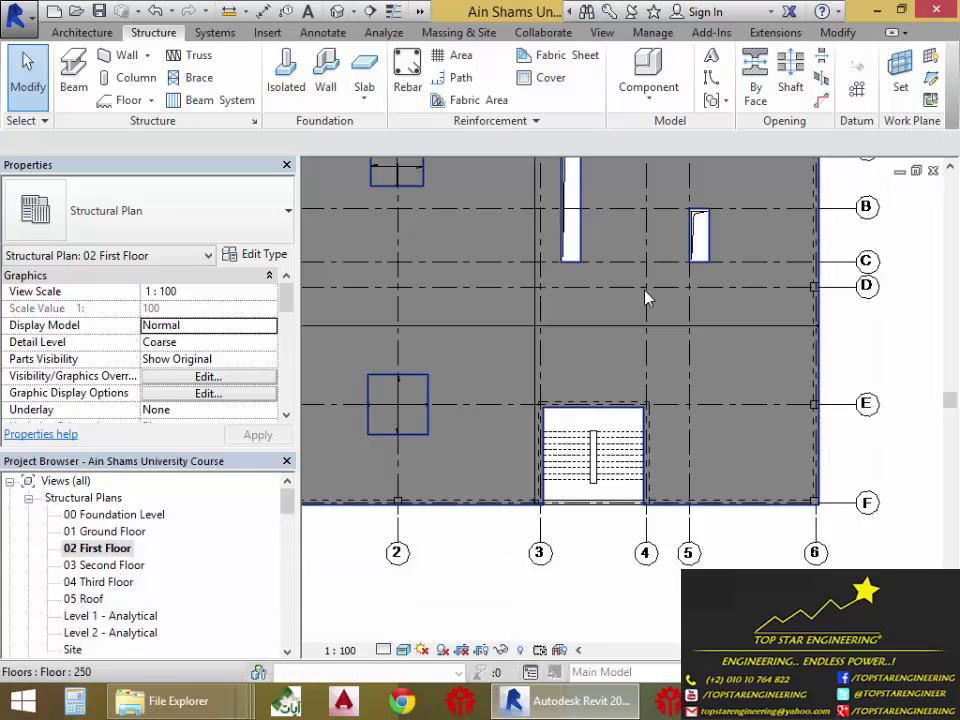
click(738, 367)
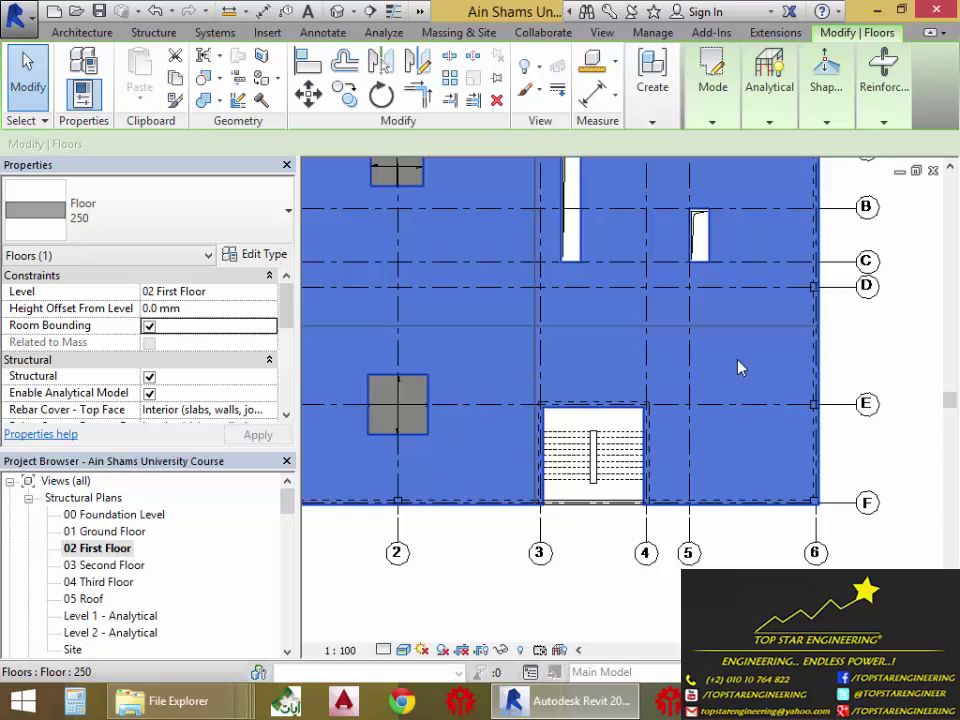
key(Escape)
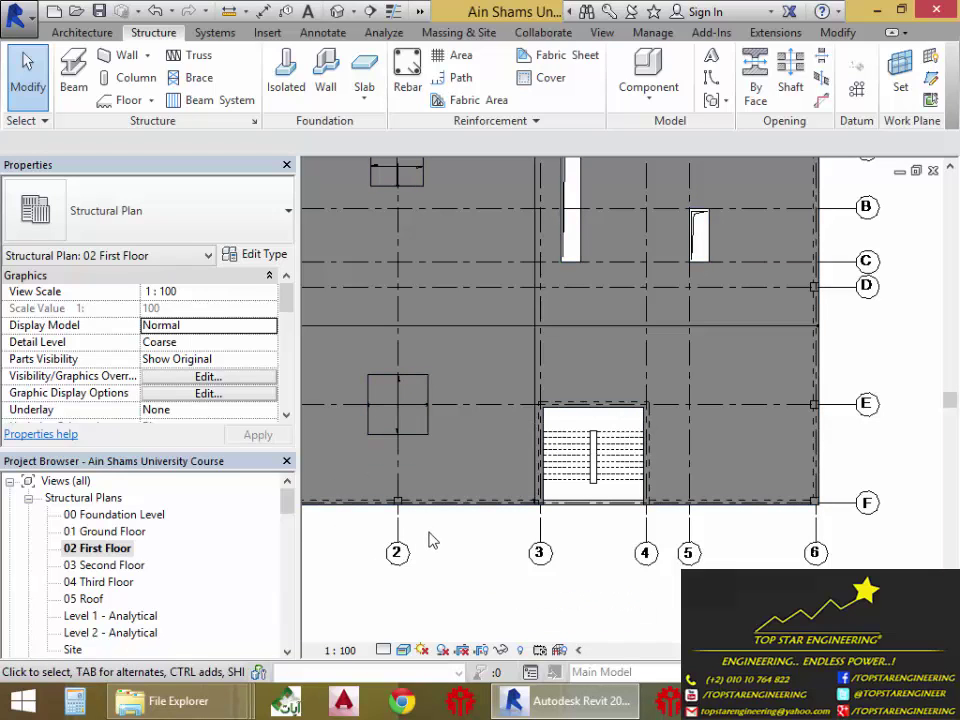
Step: Cycle the highlight through the overlapping floor, column, beam and imported DWG at the slab corner near grids 1 and F
middle_drag(429, 540, 531, 498)
scroll(420, 470, up, 1)
scroll(420, 470, up, 1)
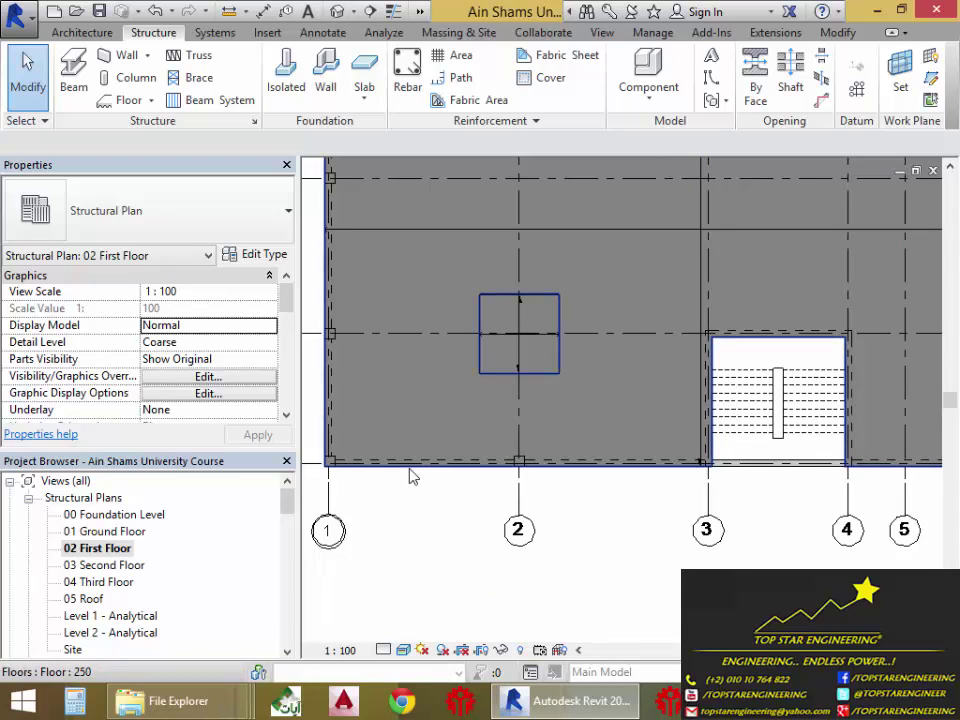
middle_drag(407, 476, 437, 465)
scroll(430, 470, up, 4)
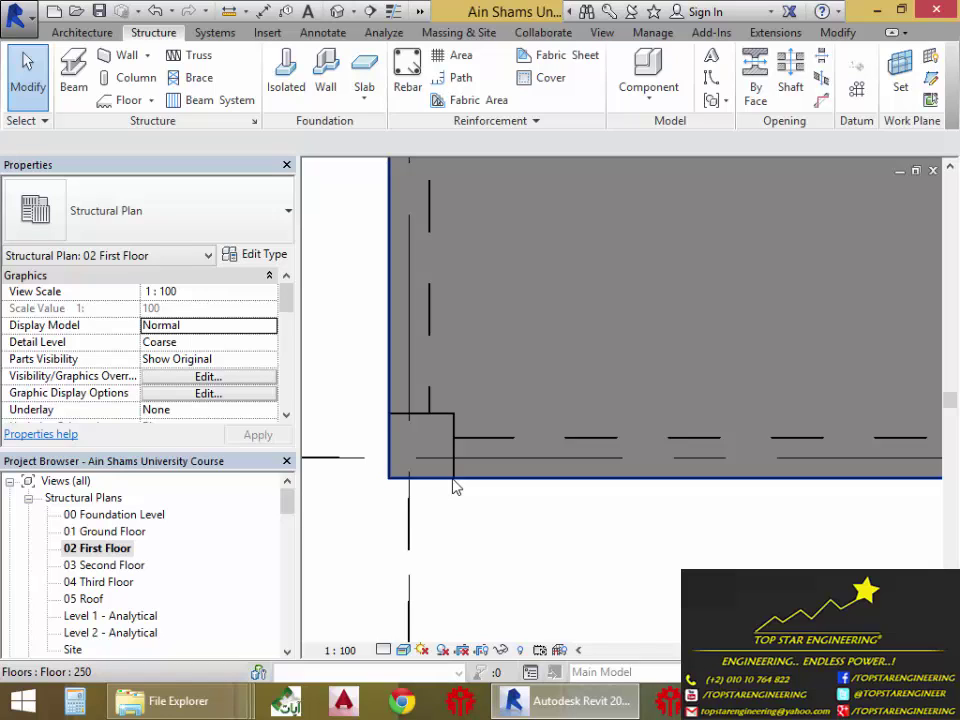
key(Tab)
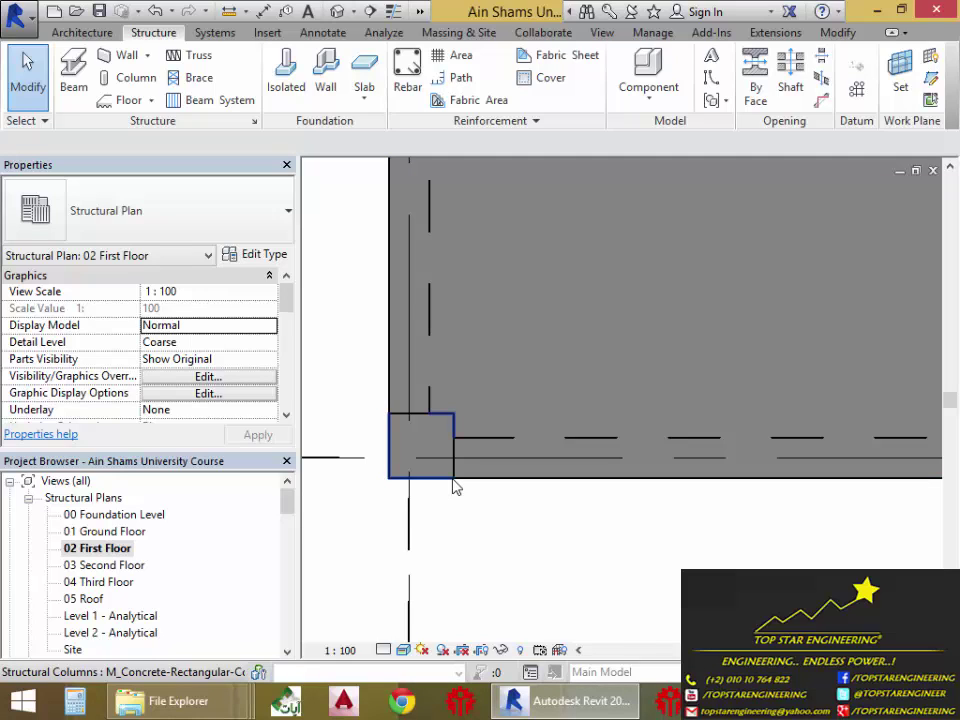
key(Tab)
key(Tab)
key(Tab)
key(Tab)
key(Tab)
key(Tab)
key(Tab)
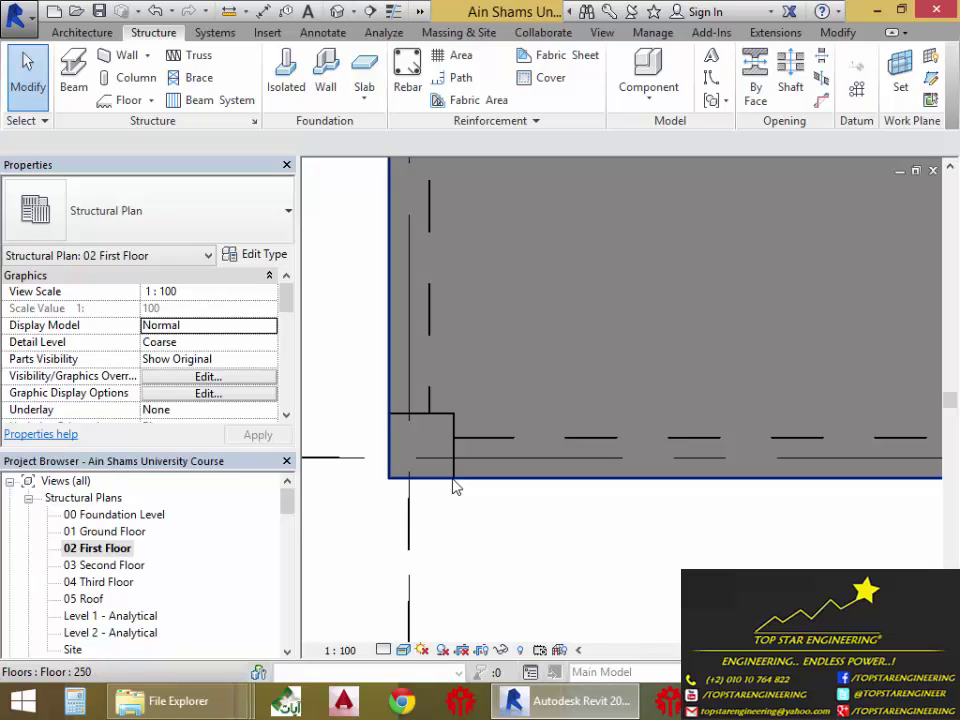
key(Tab)
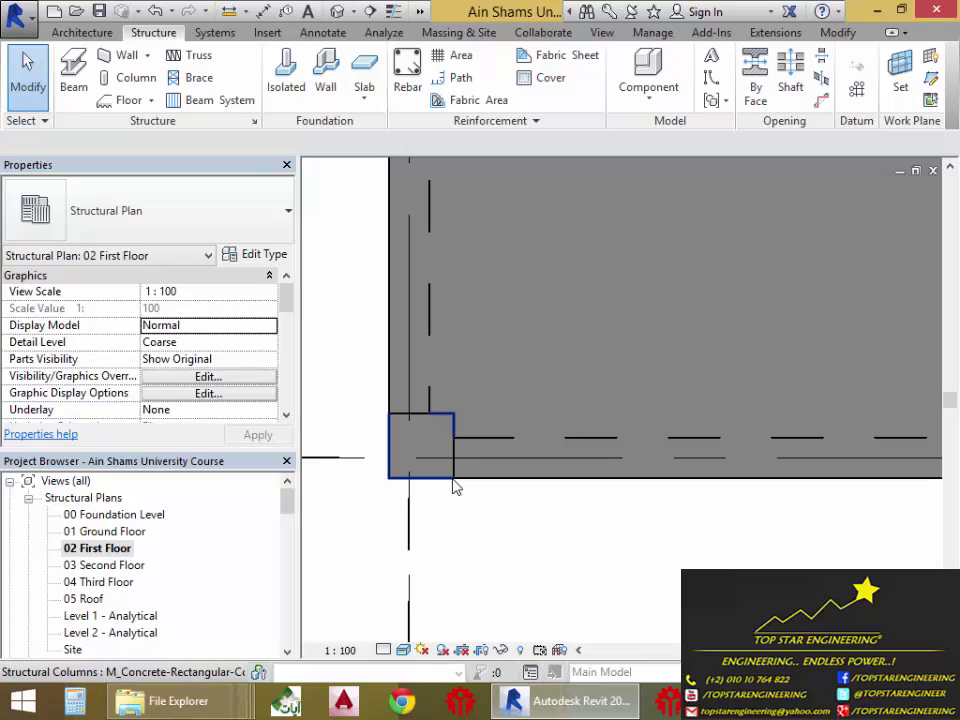
key(Tab)
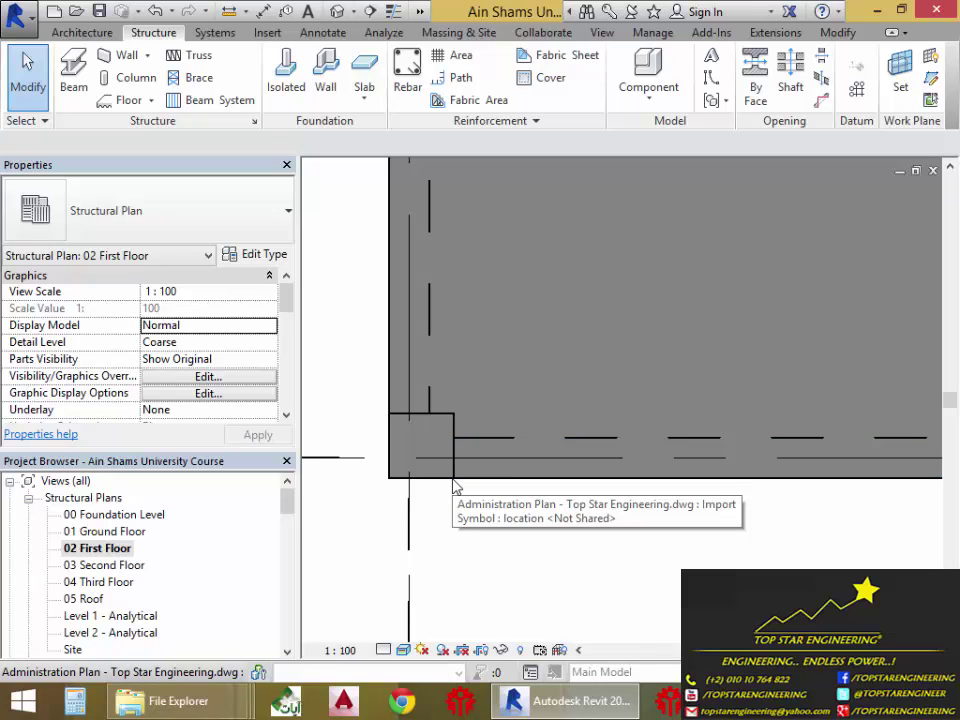
key(Tab)
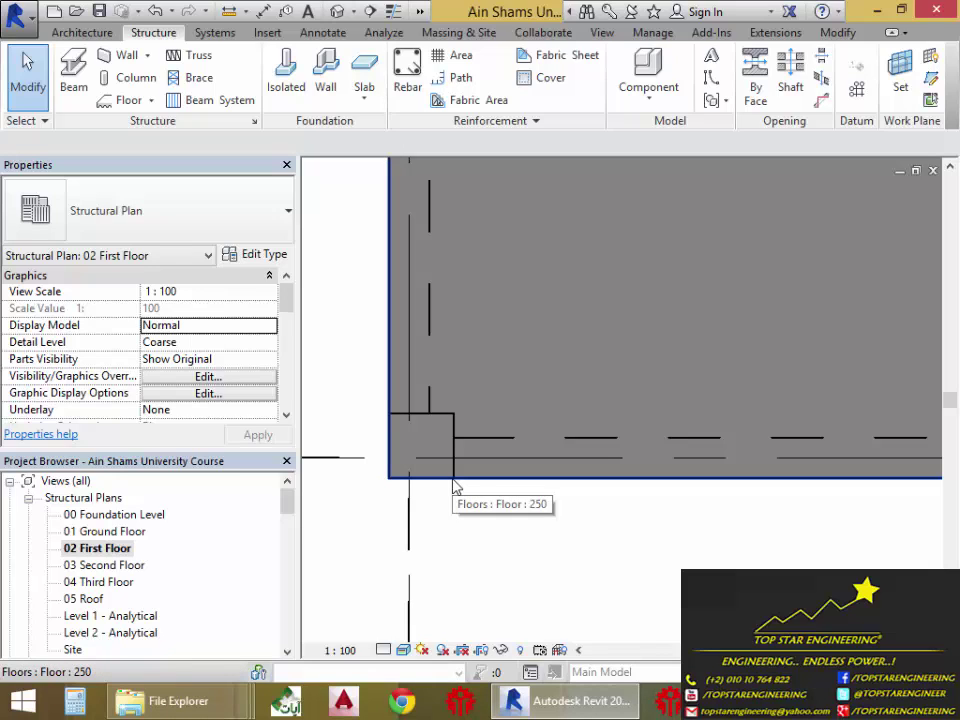
key(Tab)
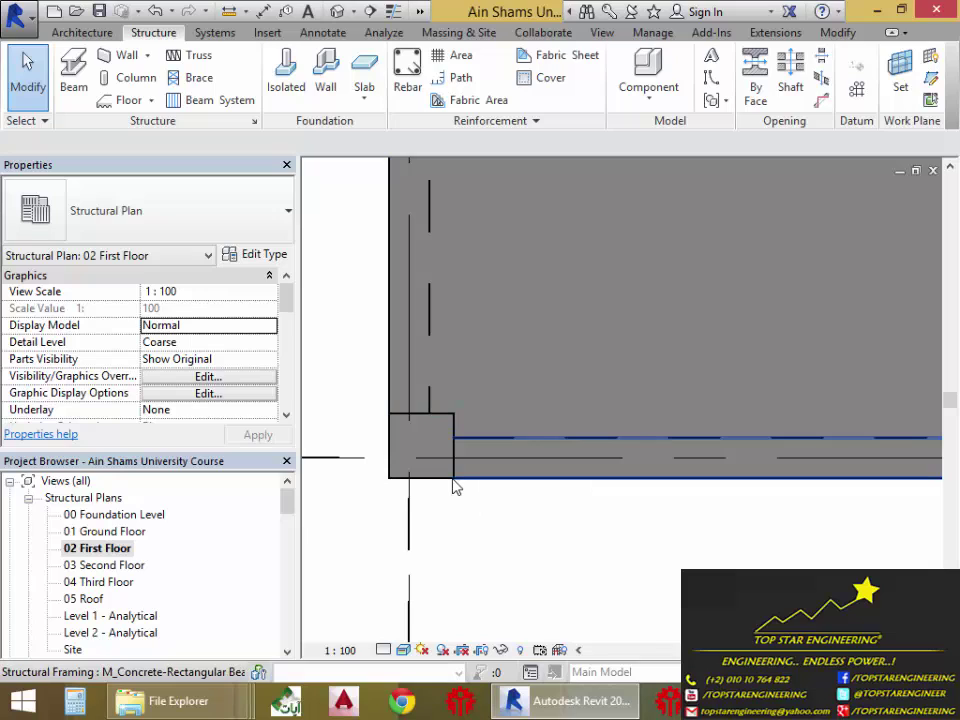
key(Tab)
key(Tab)
key(Tab)
key(Tab)
key(Tab)
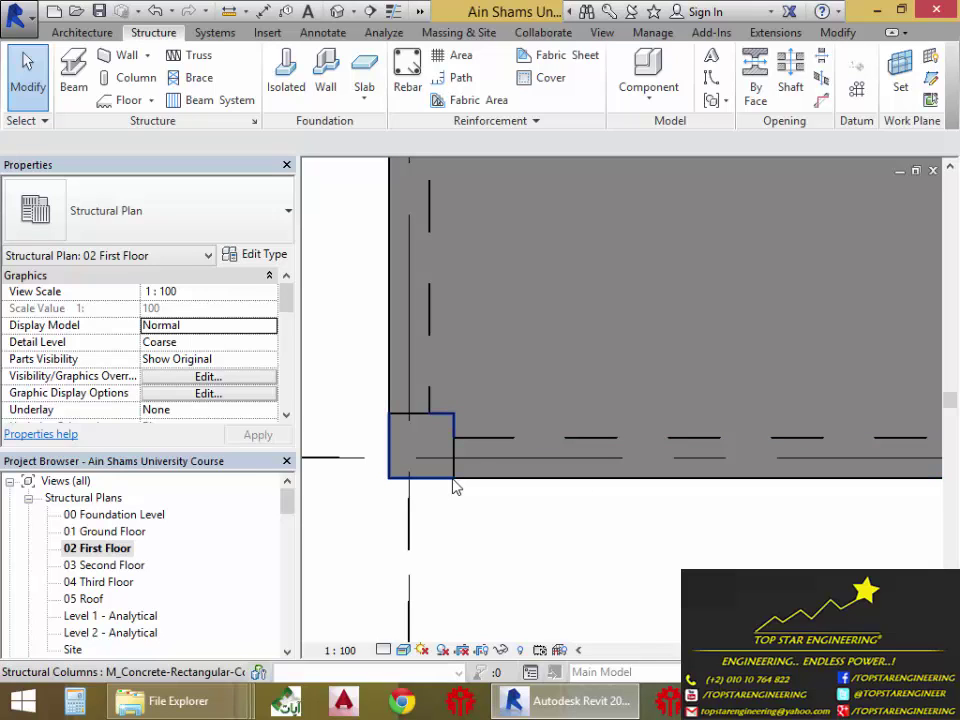
key(Tab)
key(Tab)
key(Tab)
key(Tab)
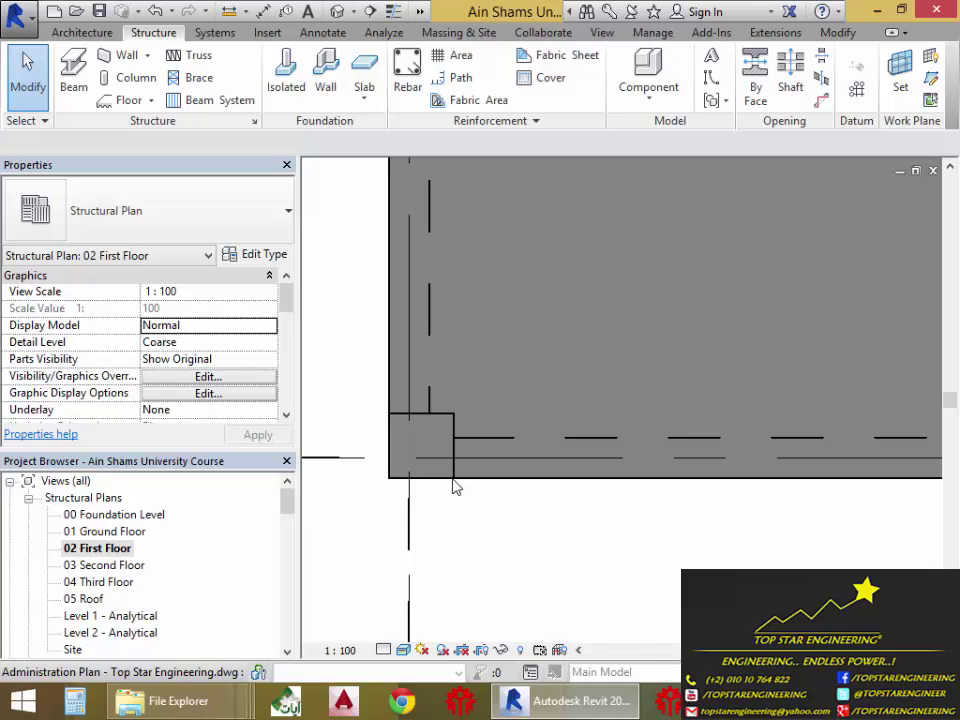
scroll(456, 487, down, 1)
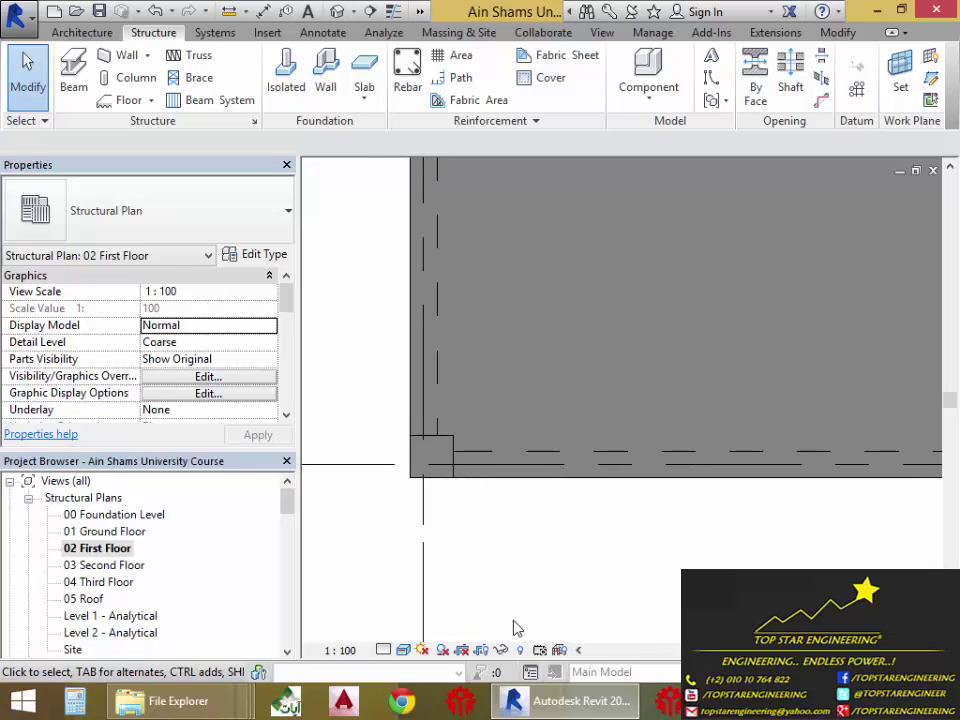
click(514, 390)
scroll(481, 436, down, 1)
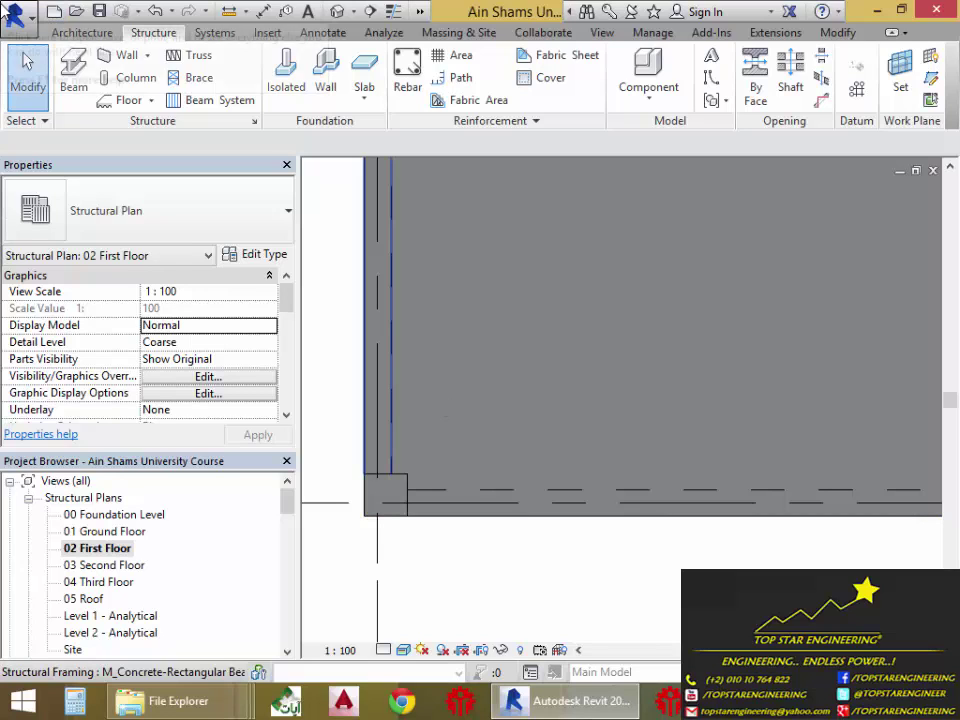
Step: Start saving the project under a new name, examine the maximum backups setting in the file save options, and accept the options
key(alt+f)
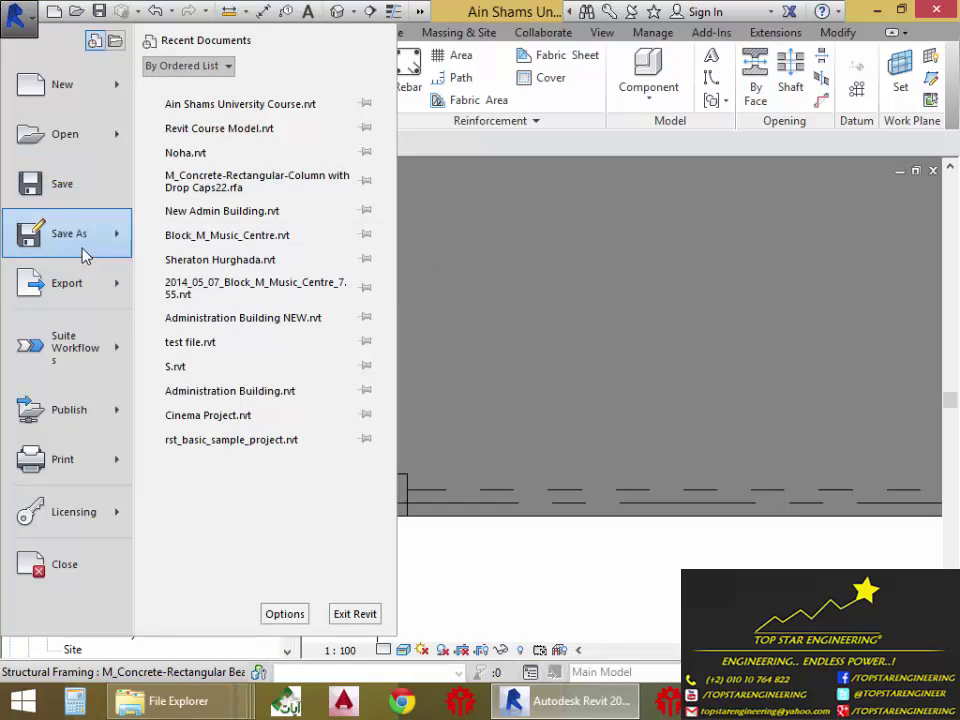
click(18, 24)
click(18, 24)
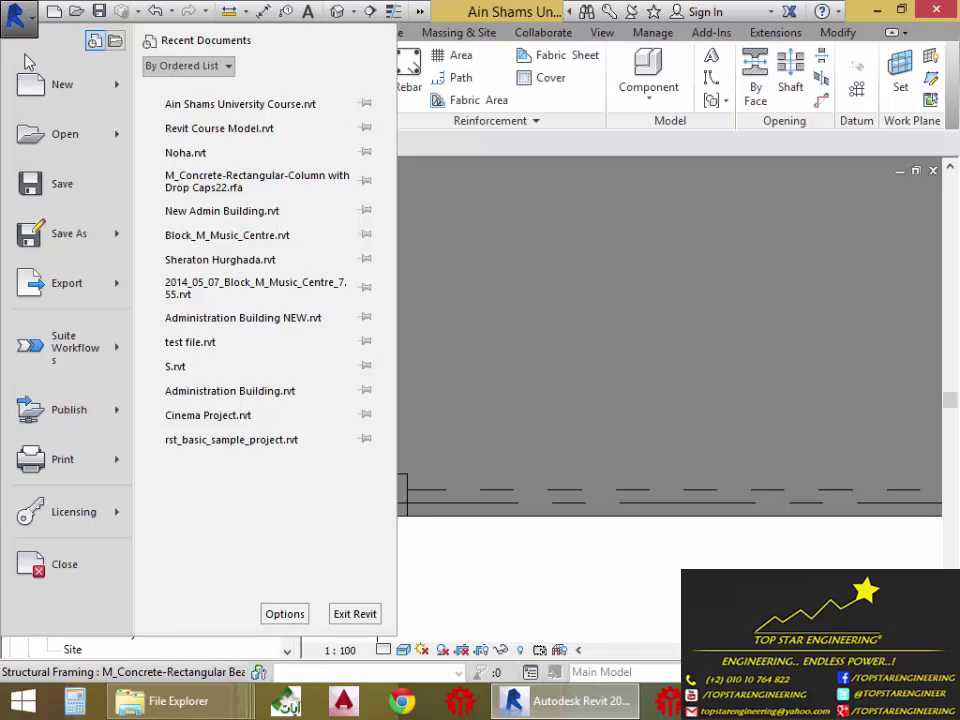
mouse_move(57, 236)
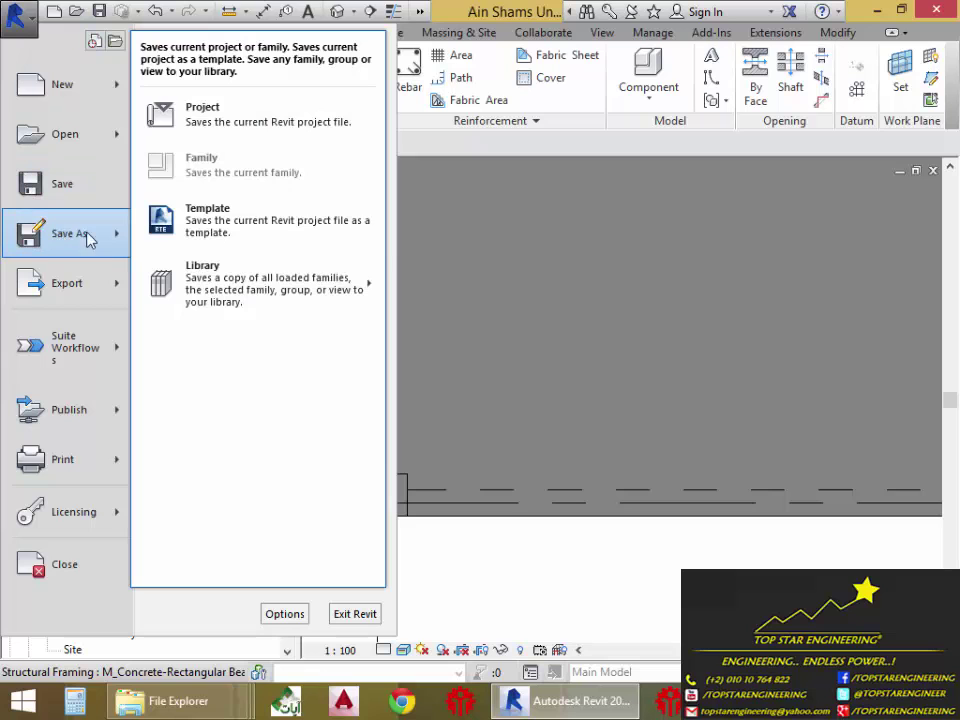
click(268, 133)
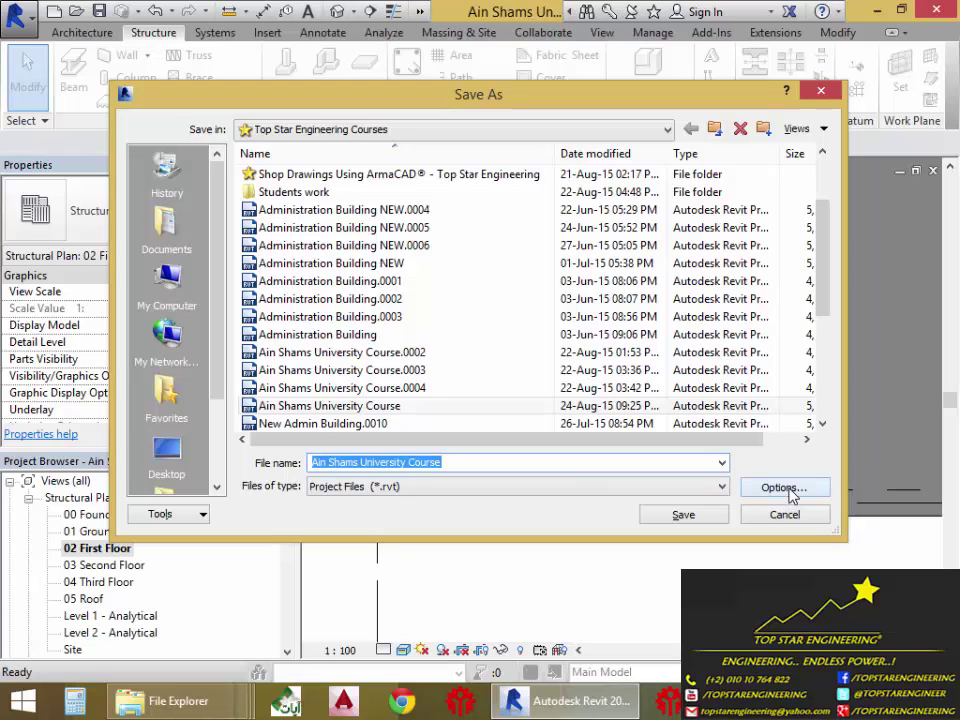
click(752, 489)
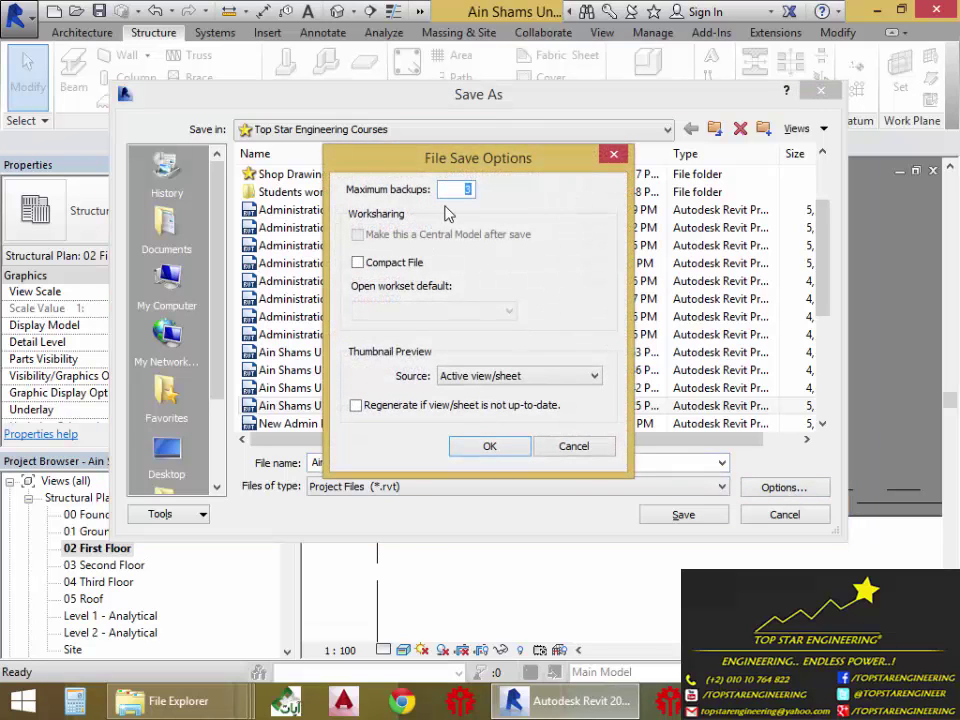
click(450, 189)
click(490, 447)
Step: Examine the Ain Shams University Course backups .0002, .0003 and .0004 and the main project file, and cancel the save
click(421, 356)
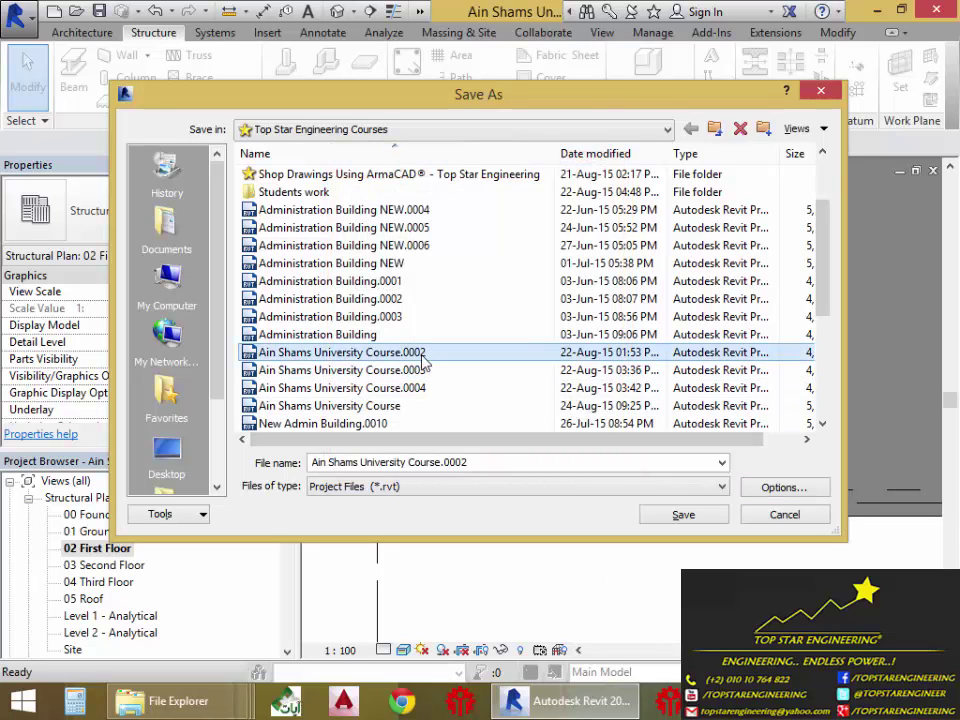
click(418, 372)
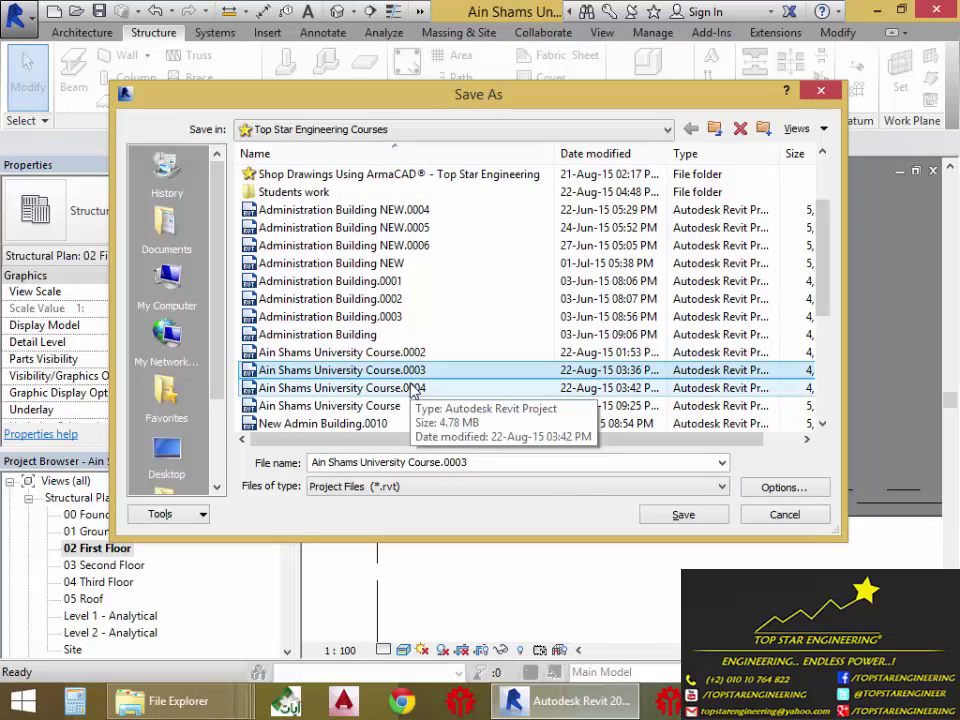
click(415, 389)
click(396, 405)
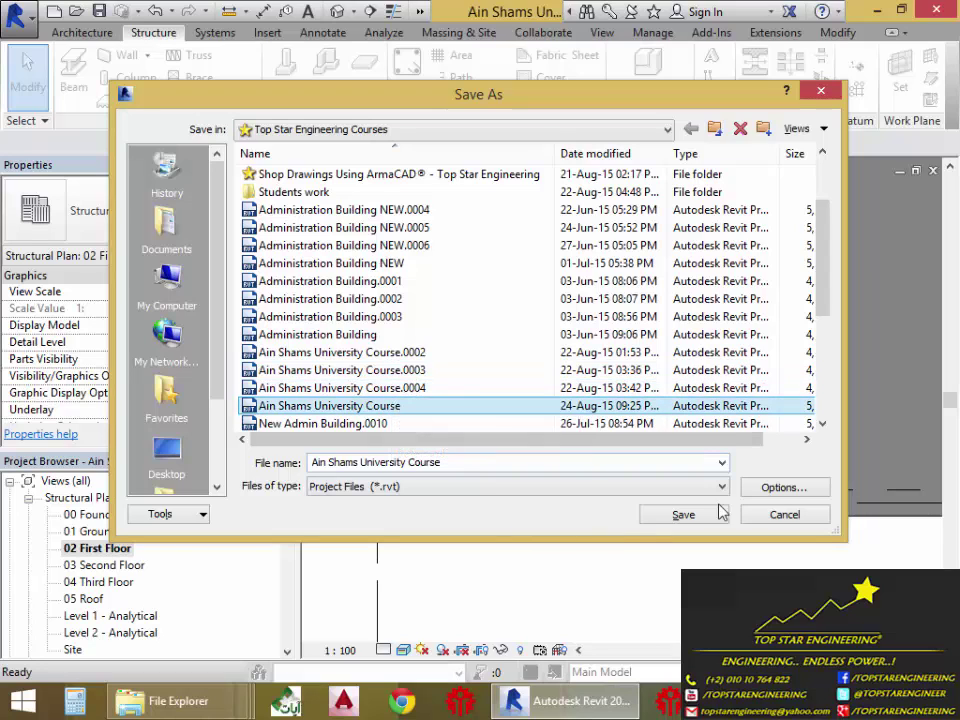
click(782, 516)
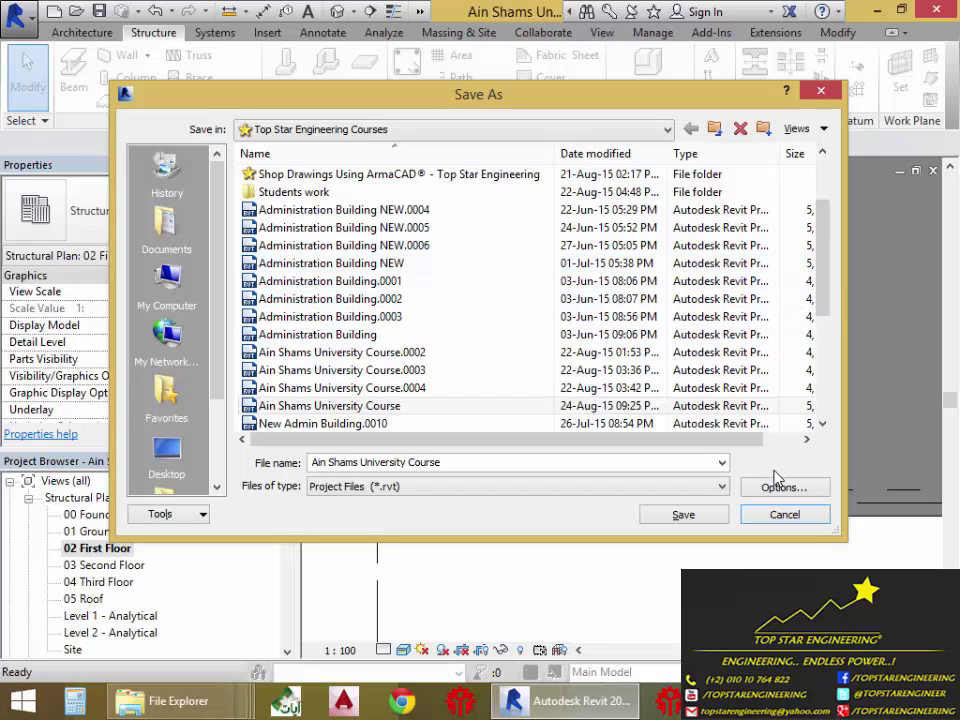
click(784, 514)
Step: Switch to the Top Star Engineering Courses folder in File Explorer and look through its Revit project files and numbered backups
mouse_move(175, 700)
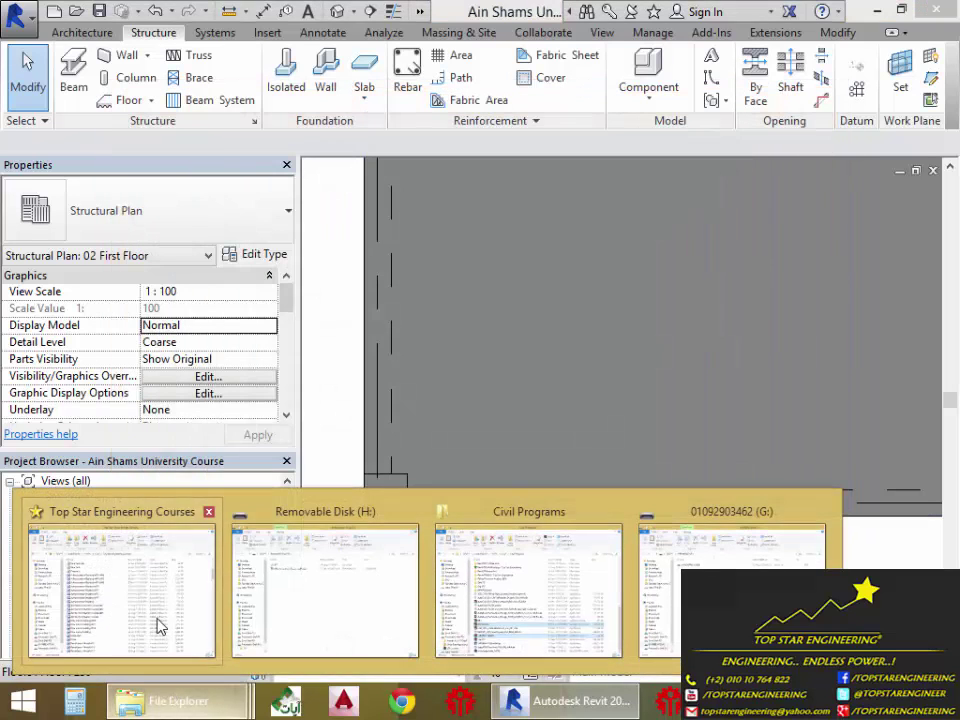
click(120, 570)
click(336, 474)
scroll(328, 521, down, 3)
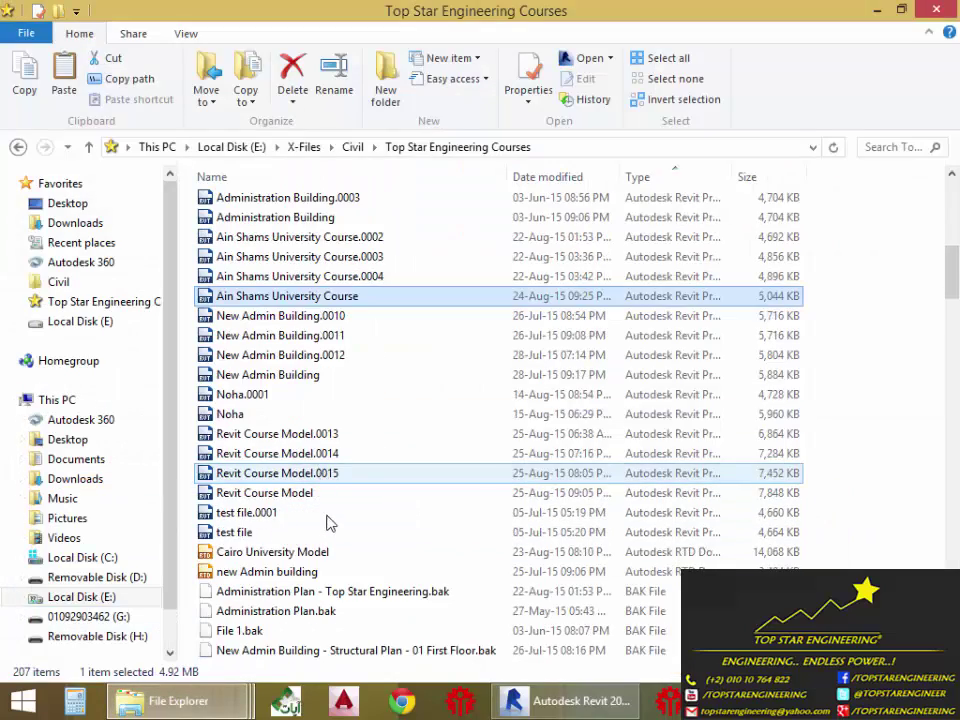
scroll(331, 538, up, 4)
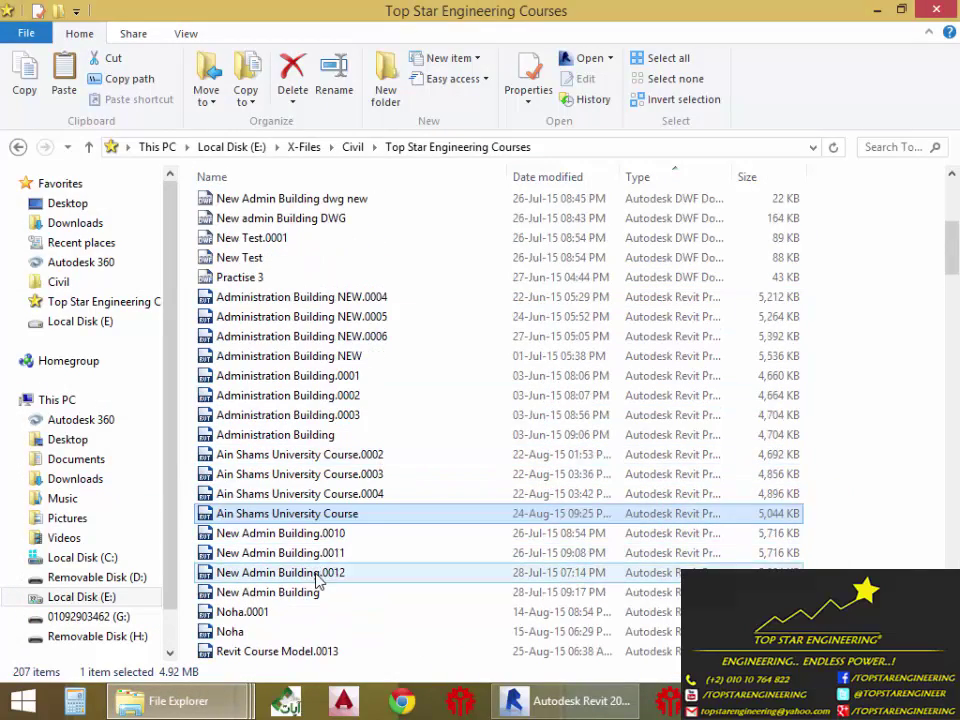
Step: Examine the New Admin Building backup files .0010, .0011 and .0012 in the folder
click(344, 574)
click(350, 555)
click(351, 536)
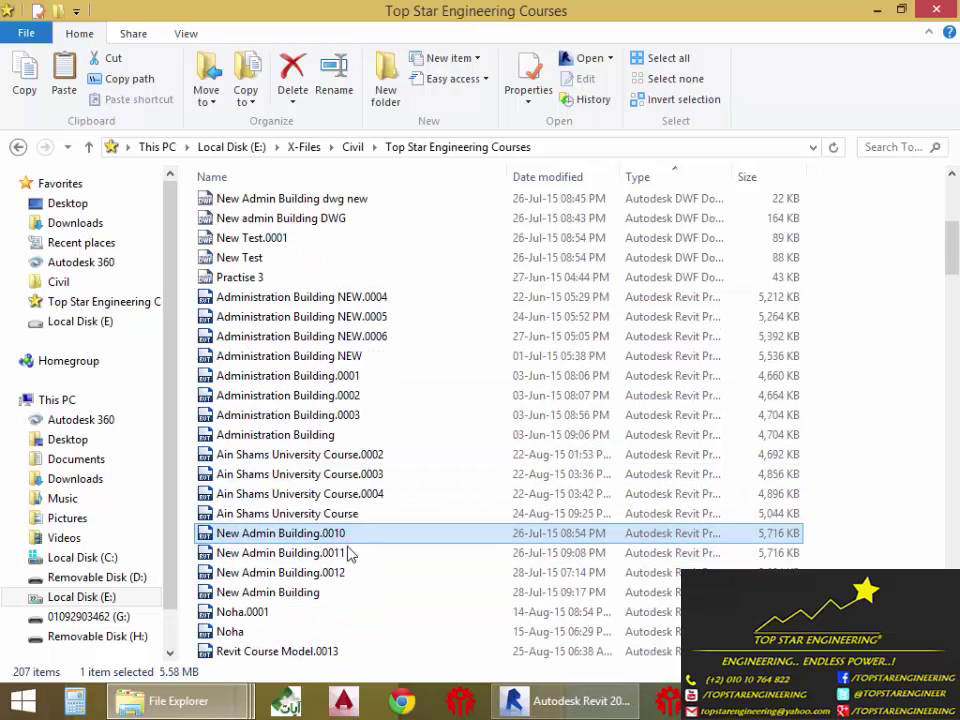
click(349, 553)
click(337, 574)
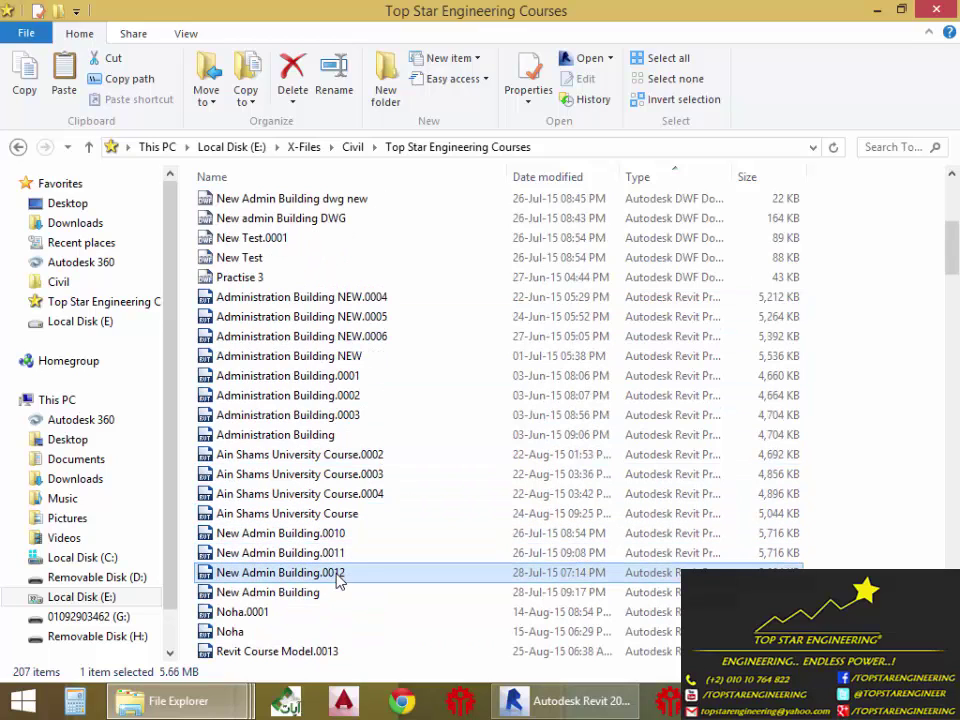
Step: Examine the Administration Building NEW backups and the other numbered project files, and return to Revit
click(432, 303)
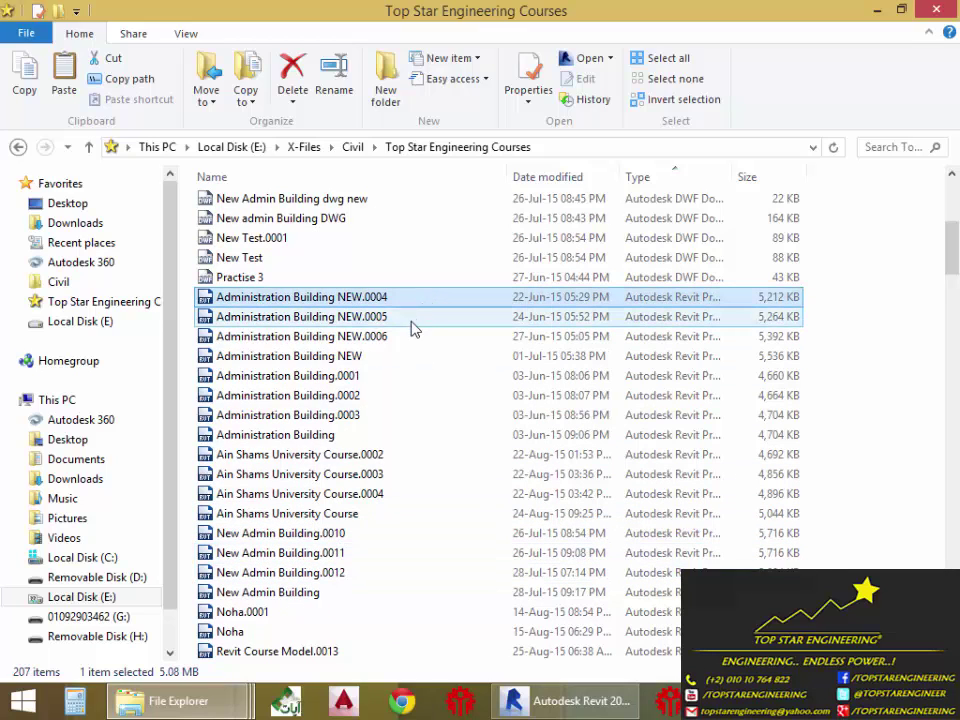
scroll(396, 519, down, 3)
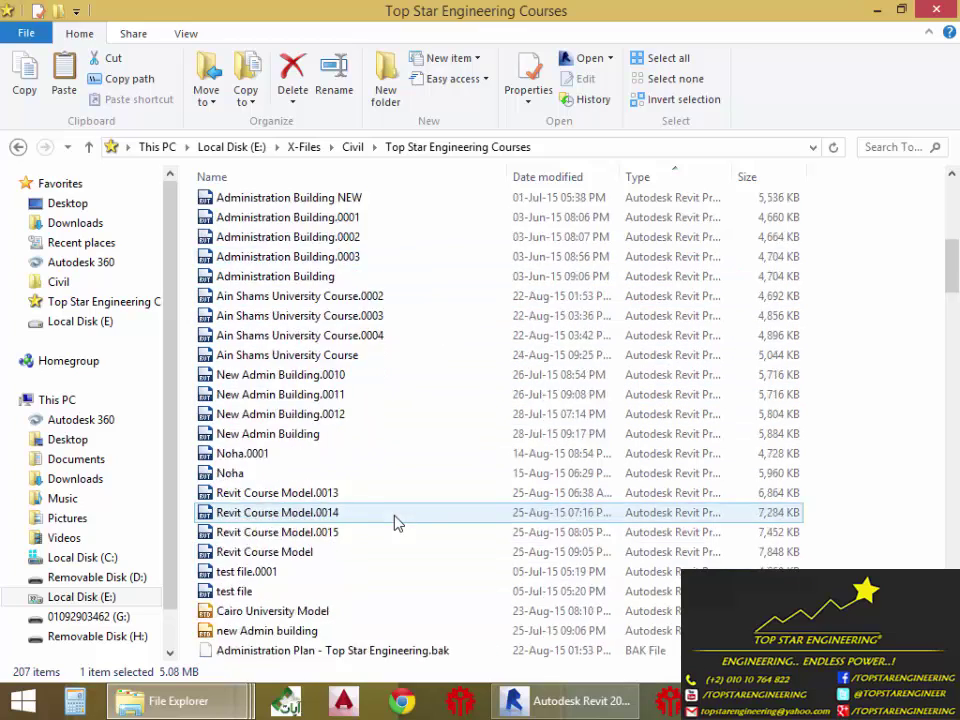
scroll(396, 535, up, 3)
scroll(396, 533, up, 1)
scroll(402, 455, down, 1)
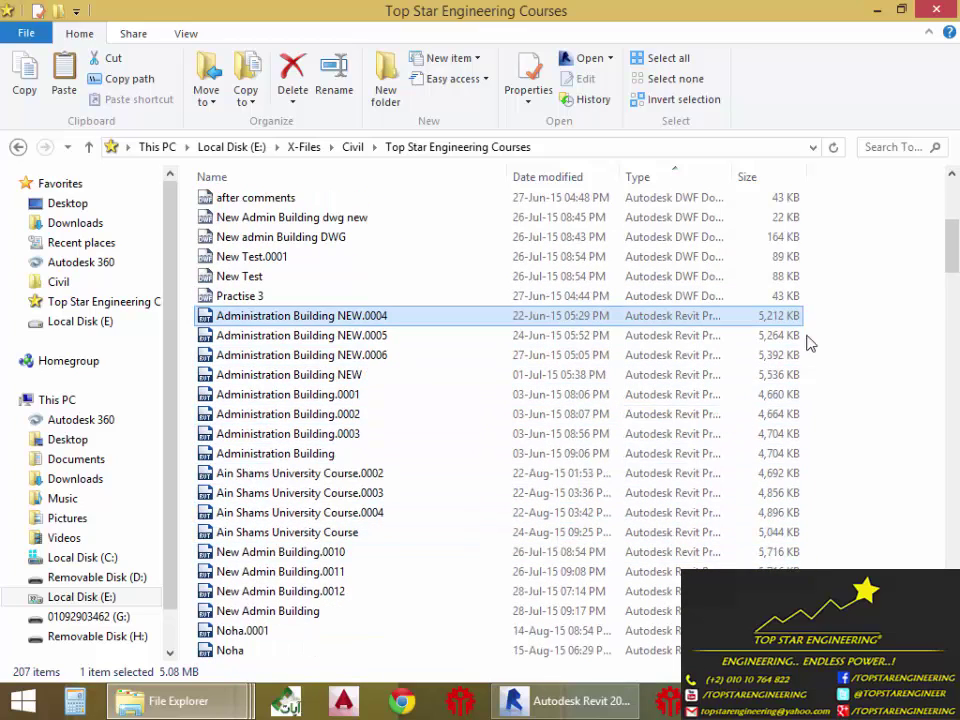
click(877, 9)
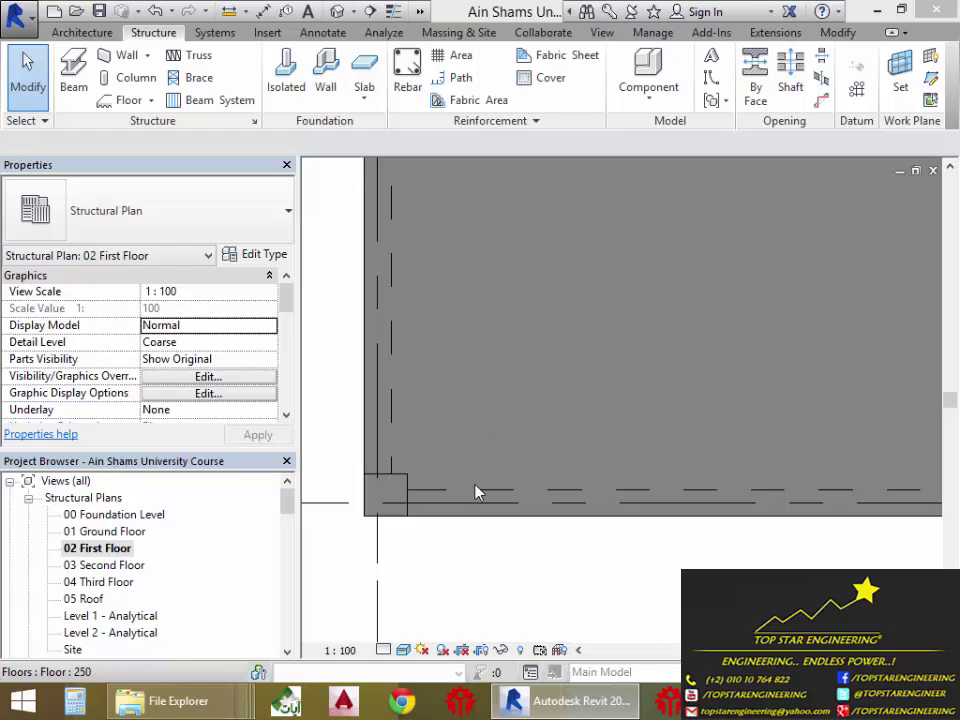
Step: Examine the First Floor slab plan with its existing openings, the stair opening, and the bay between grids 5, 6, E and F
scroll(541, 497, down, 3)
middle_drag(443, 615, 323, 620)
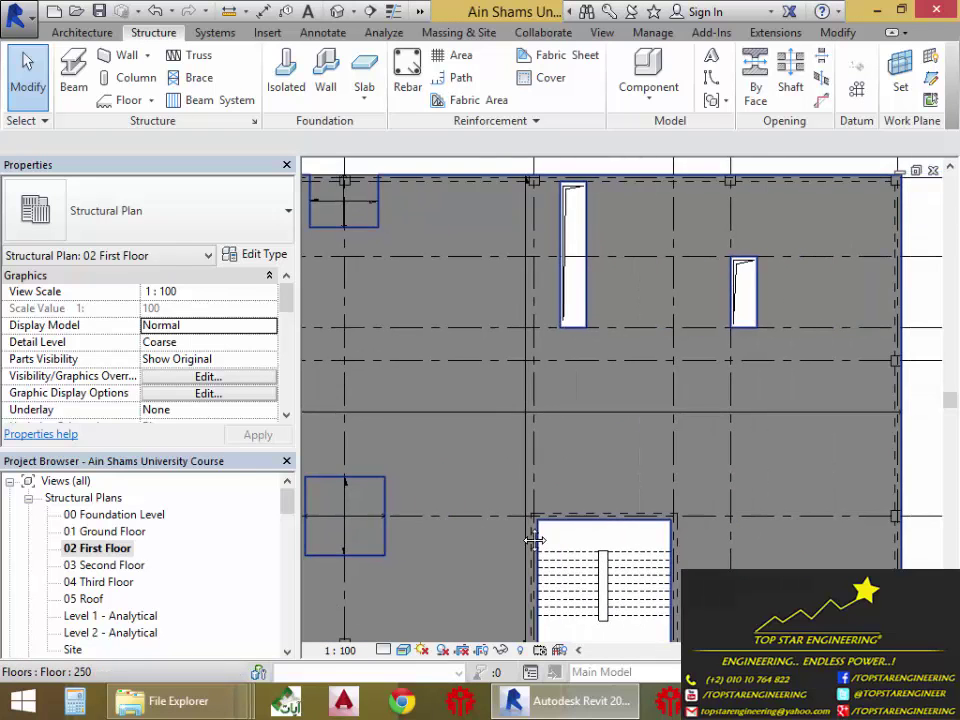
middle_drag(561, 628, 596, 521)
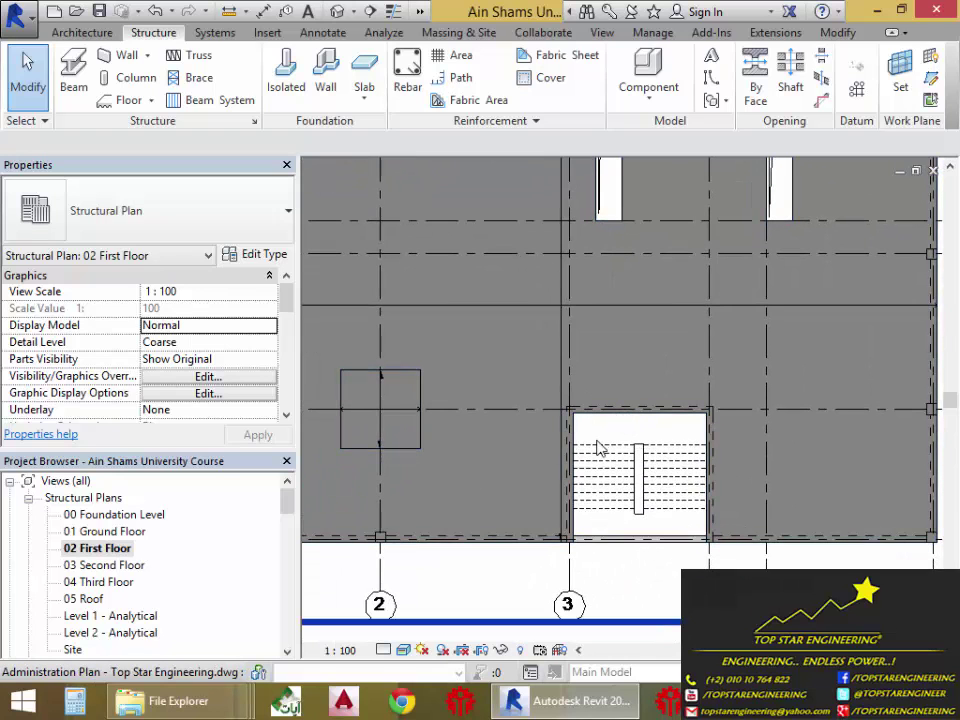
middle_drag(600, 446, 696, 459)
scroll(684, 453, down, 2)
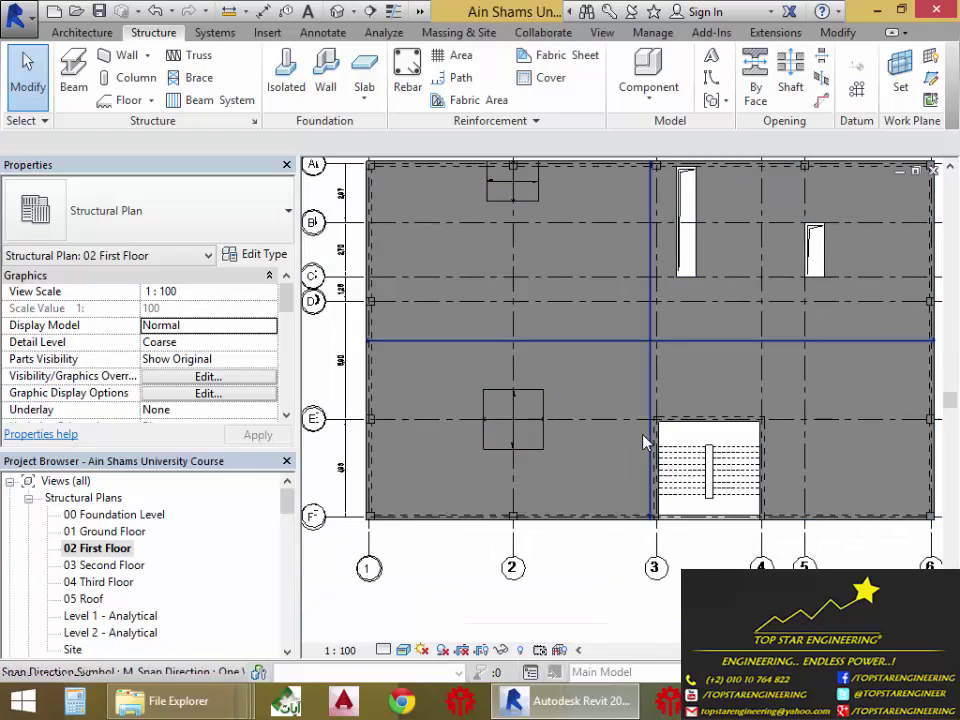
middle_drag(600, 380, 500, 405)
scroll(629, 428, up, 1)
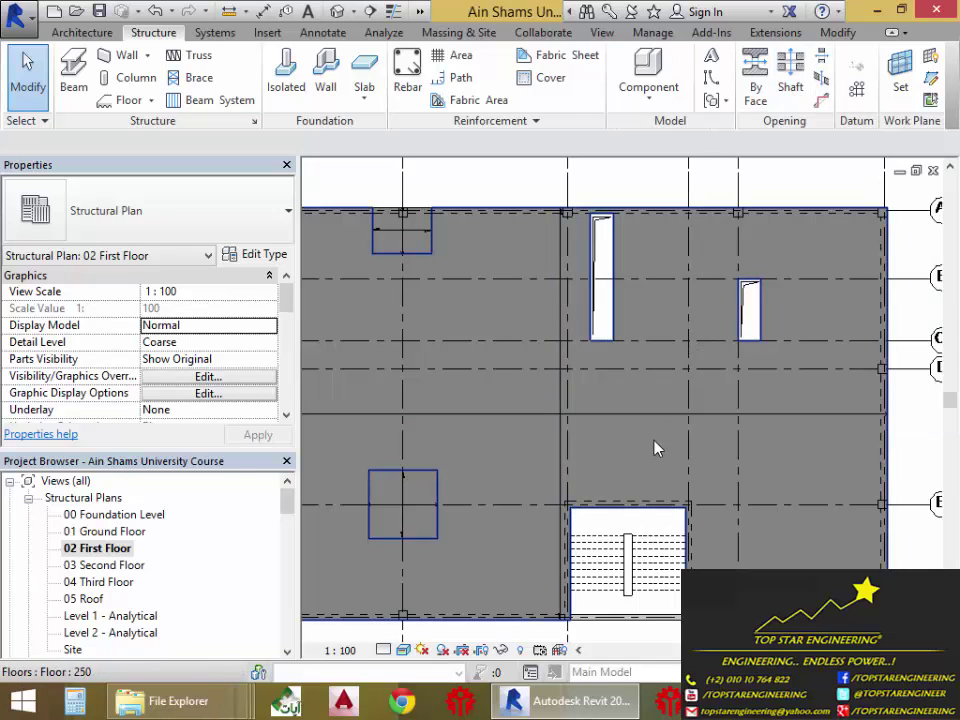
scroll(705, 405, down, 2)
scroll(645, 450, up, 2)
middle_drag(645, 450, 637, 361)
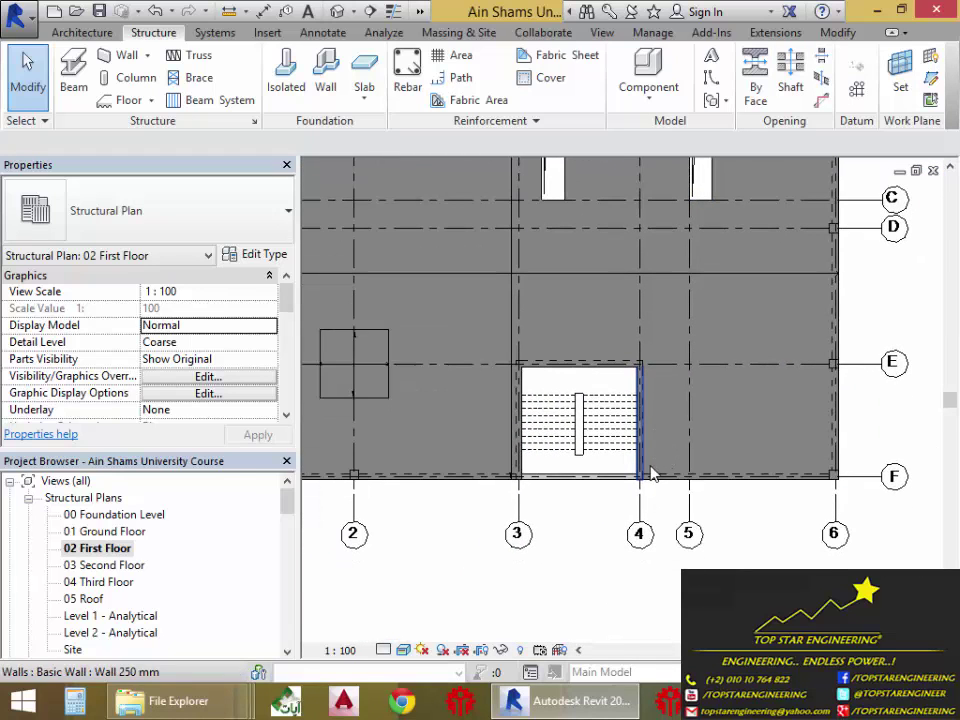
middle_drag(725, 463, 708, 435)
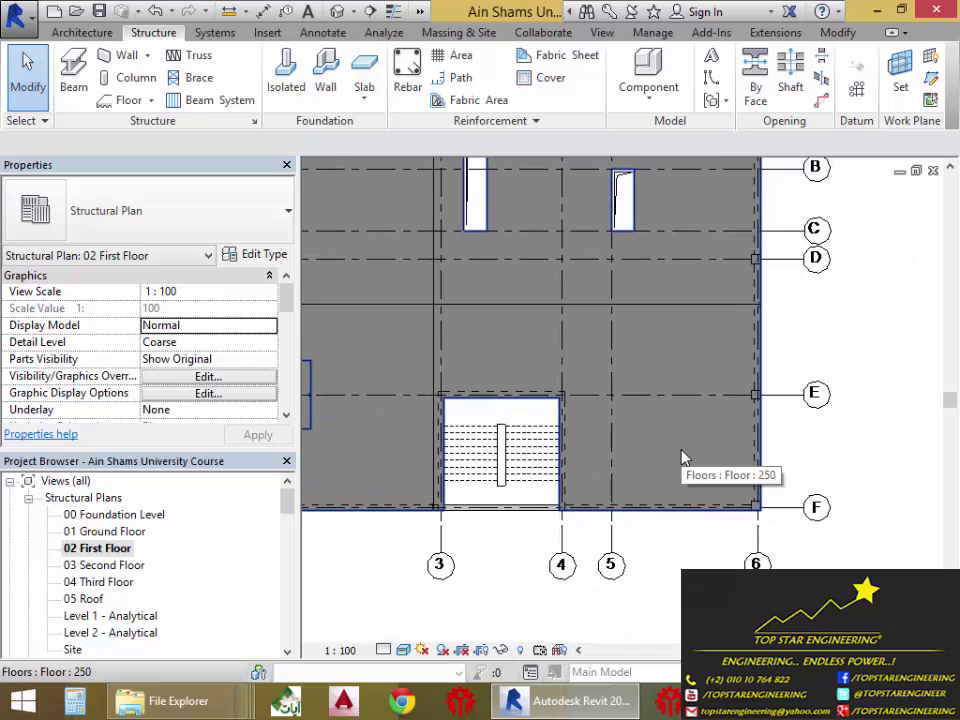
Step: Create a rectangular shaft opening about 2400 by 2500 mm in the First Floor slab between grids 5, 6, E and F
click(790, 75)
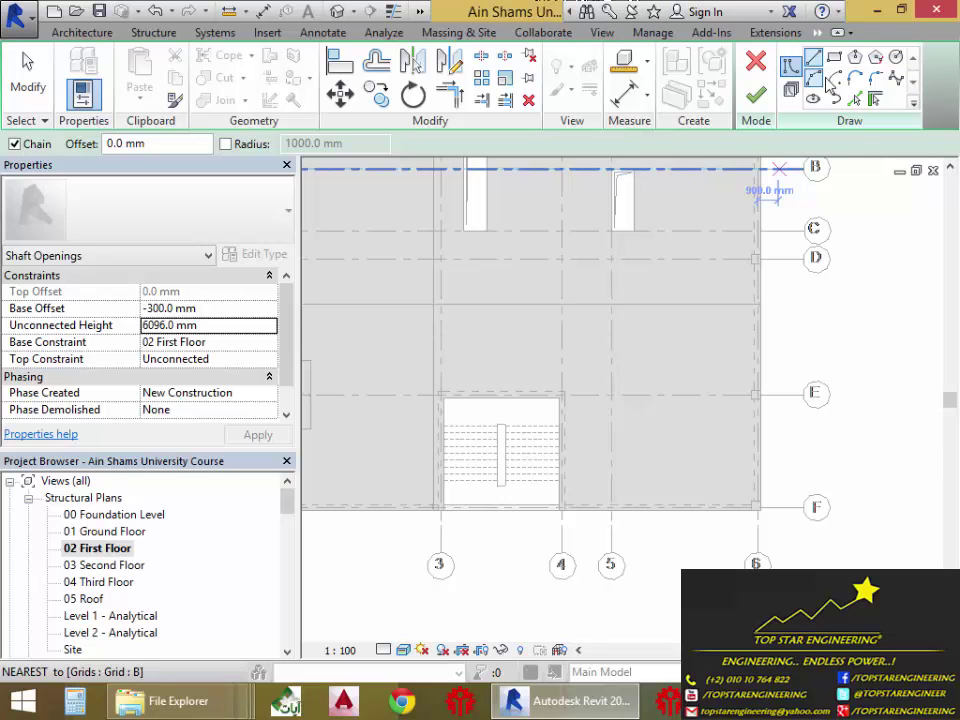
click(831, 60)
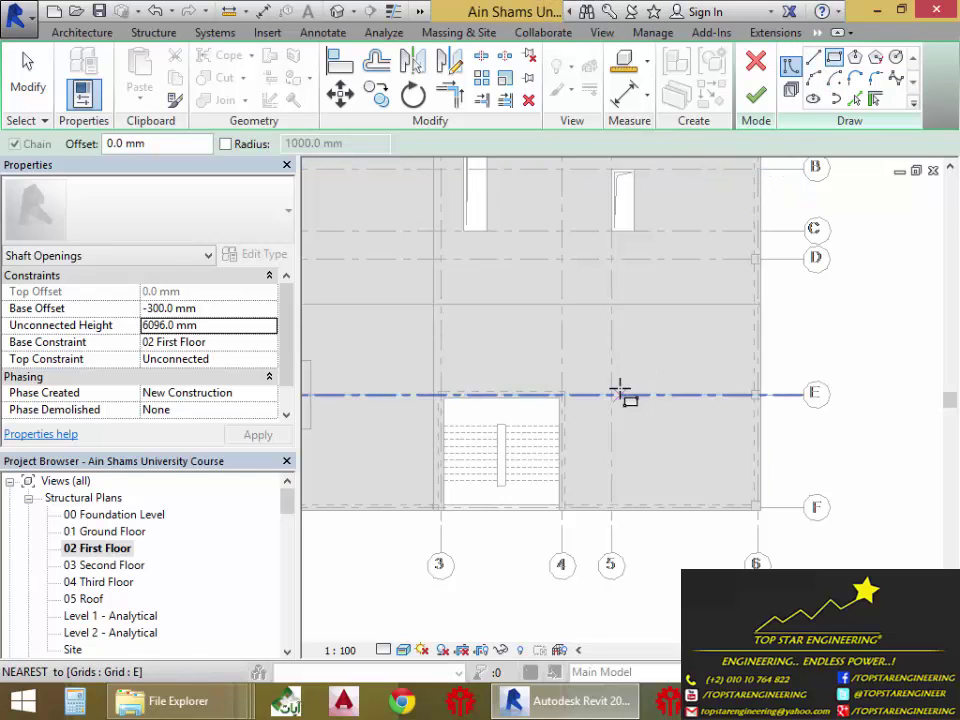
middle_drag(632, 414, 666, 377)
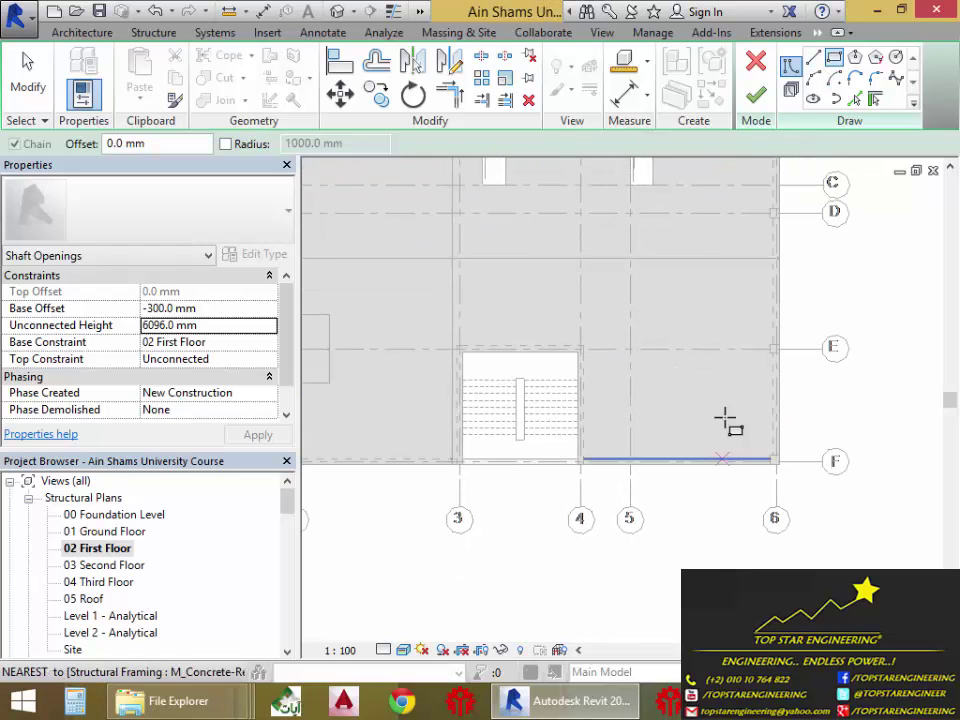
scroll(700, 420, up, 2)
middle_drag(693, 420, 666, 427)
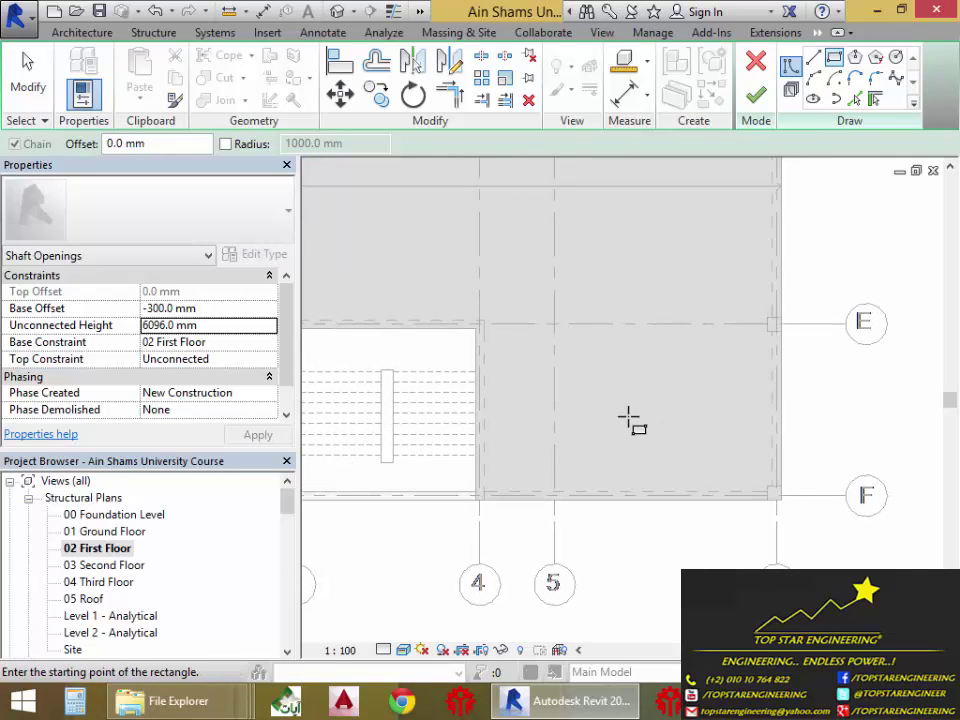
click(610, 362)
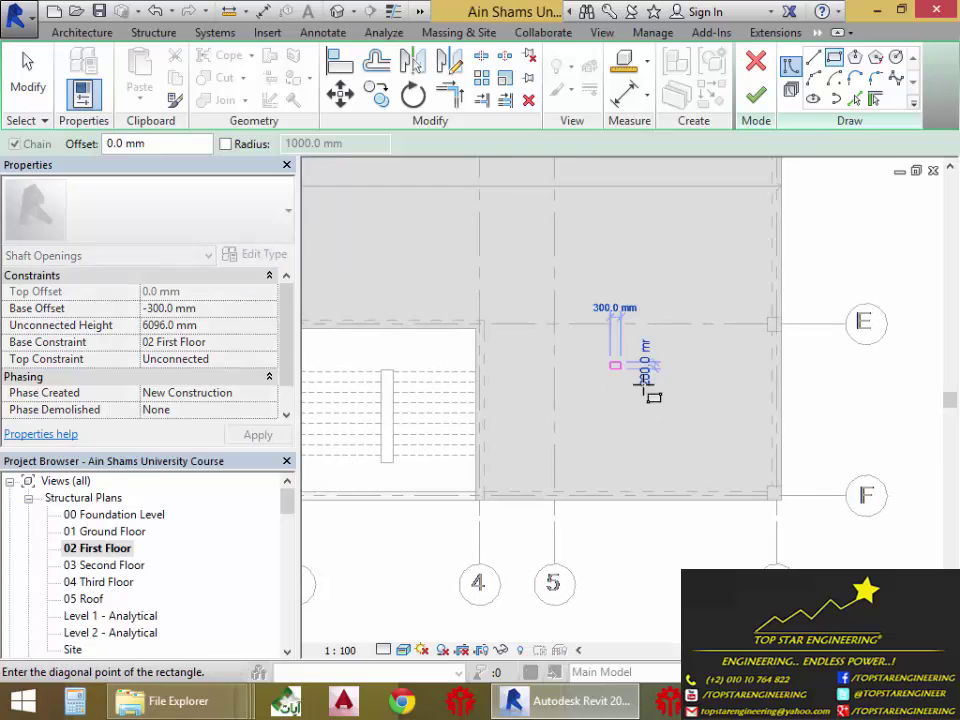
click(694, 448)
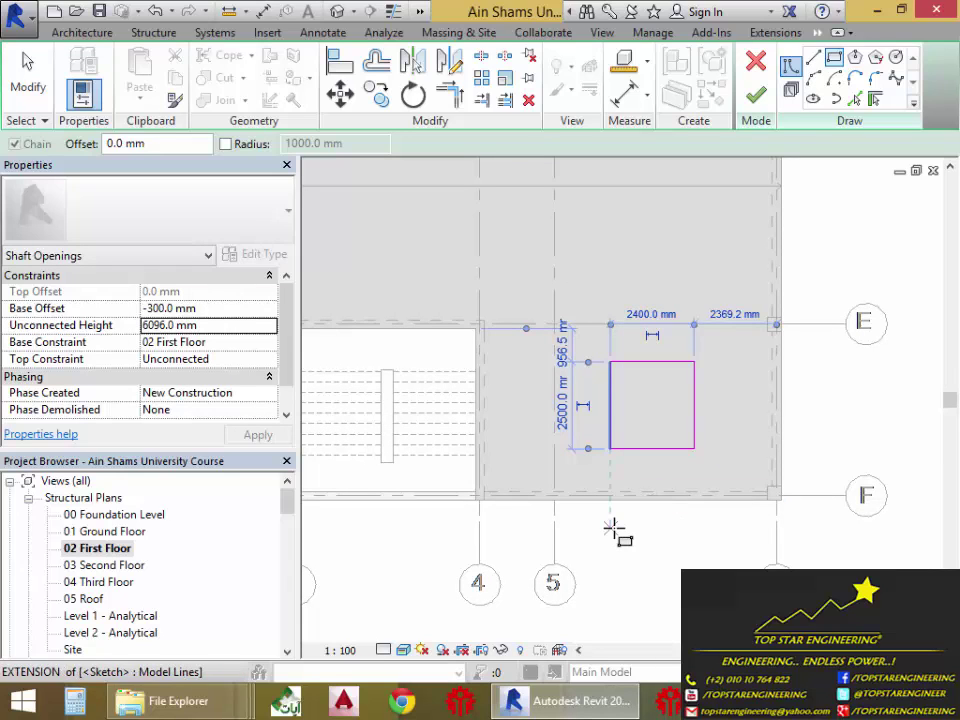
click(758, 97)
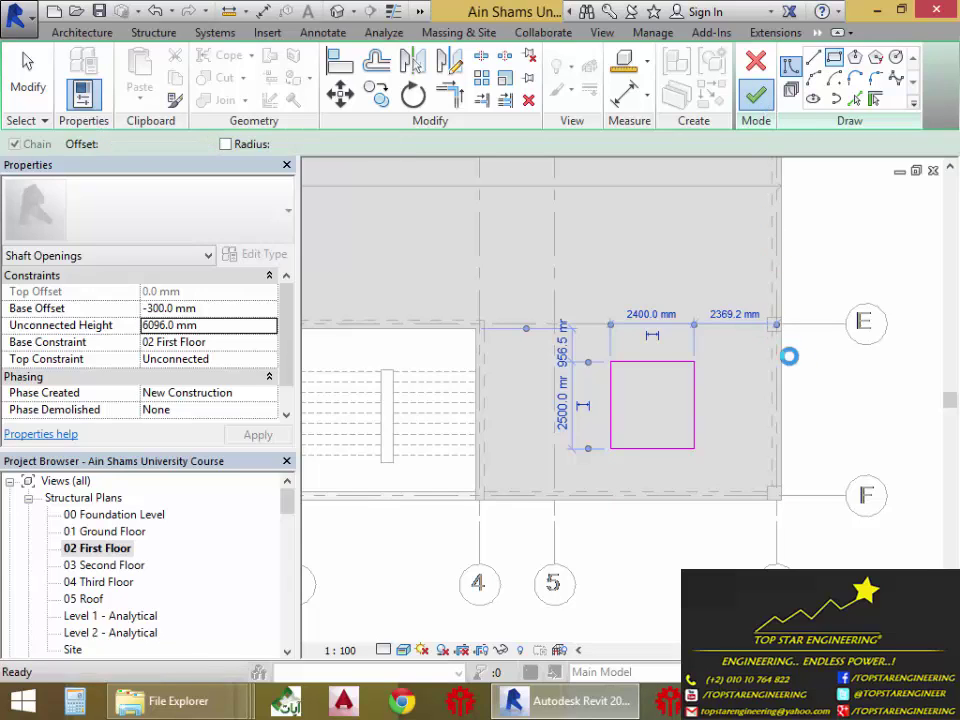
click(822, 408)
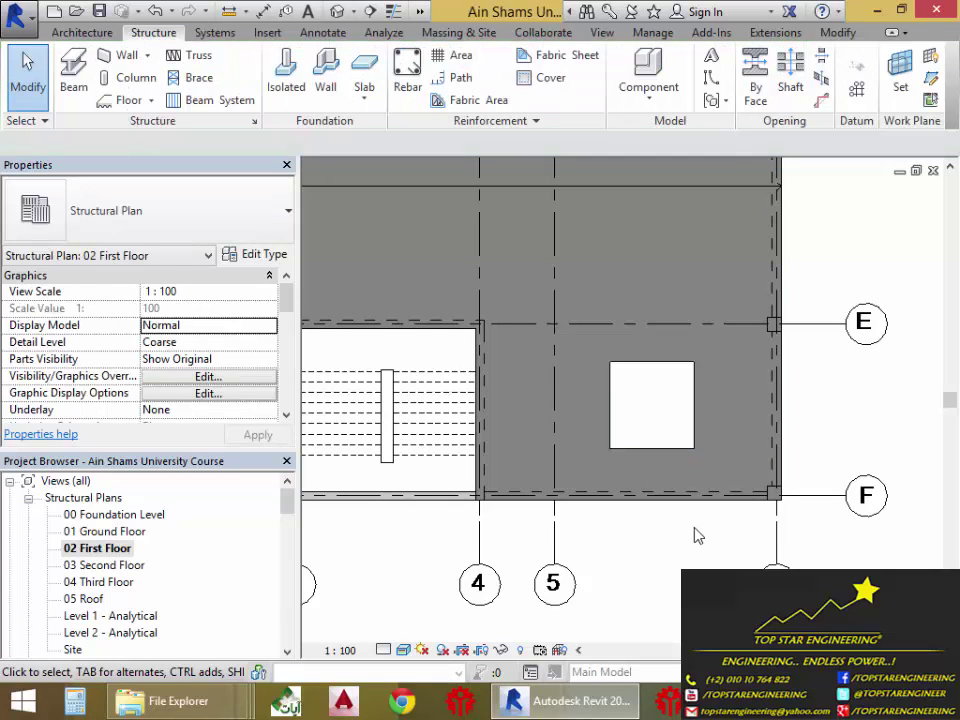
Step: Open the 3D view and select the new shaft opening near the slab corner to examine its vertical extent
click(338, 12)
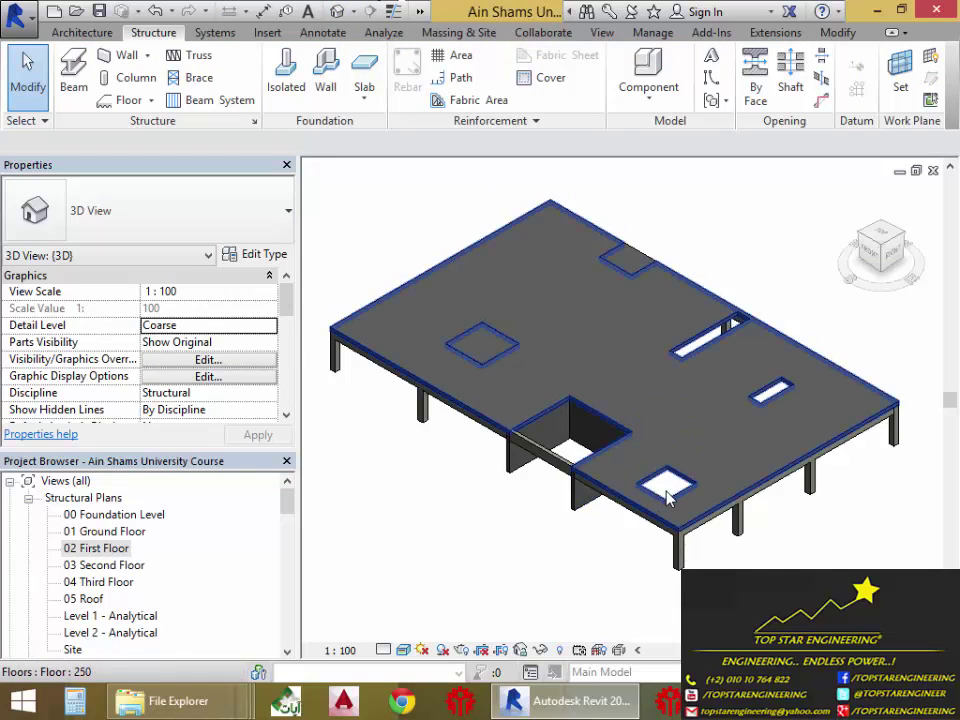
scroll(668, 497, up, 2)
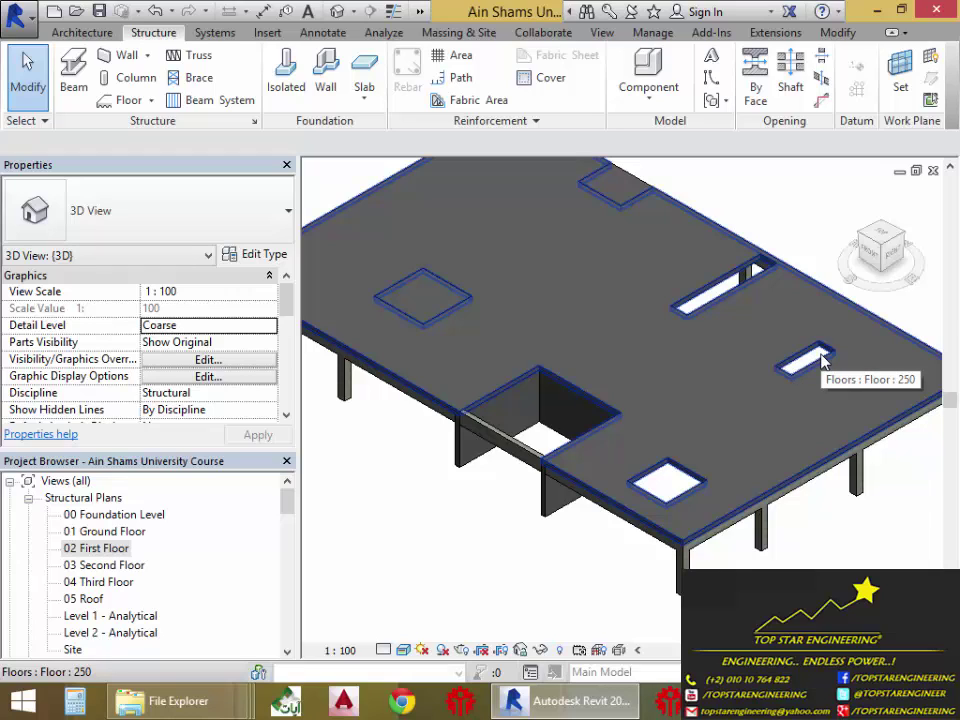
click(672, 490)
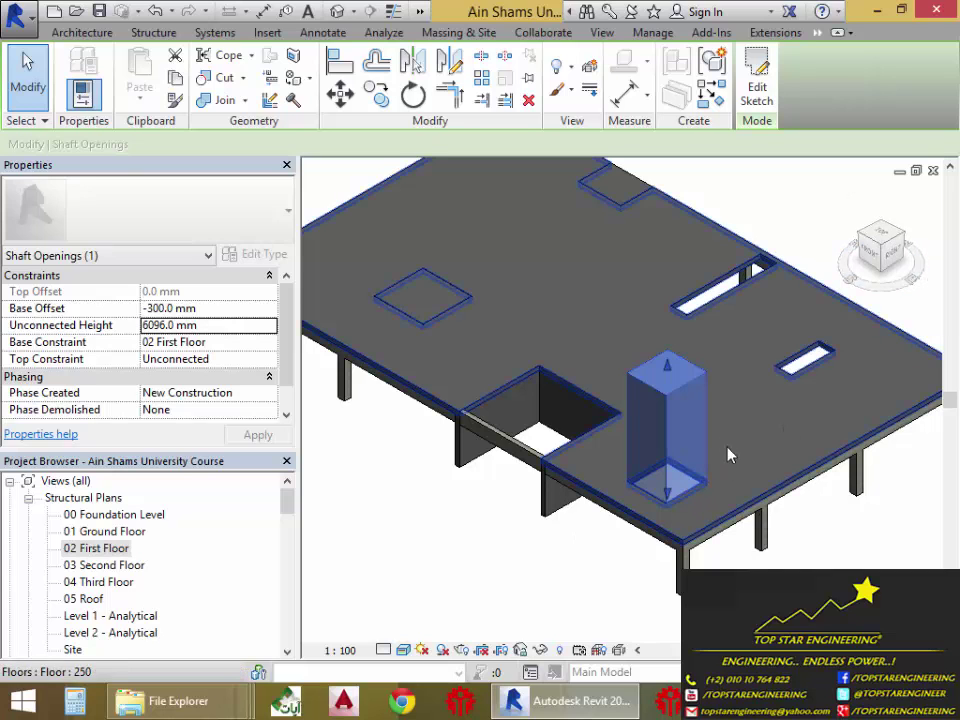
Step: Stretch the shaft opening's top up to about 10185 mm high, shorten it to 5490 mm, and extend its base to an offset of about -318 mm
drag(667, 370, 694, 261)
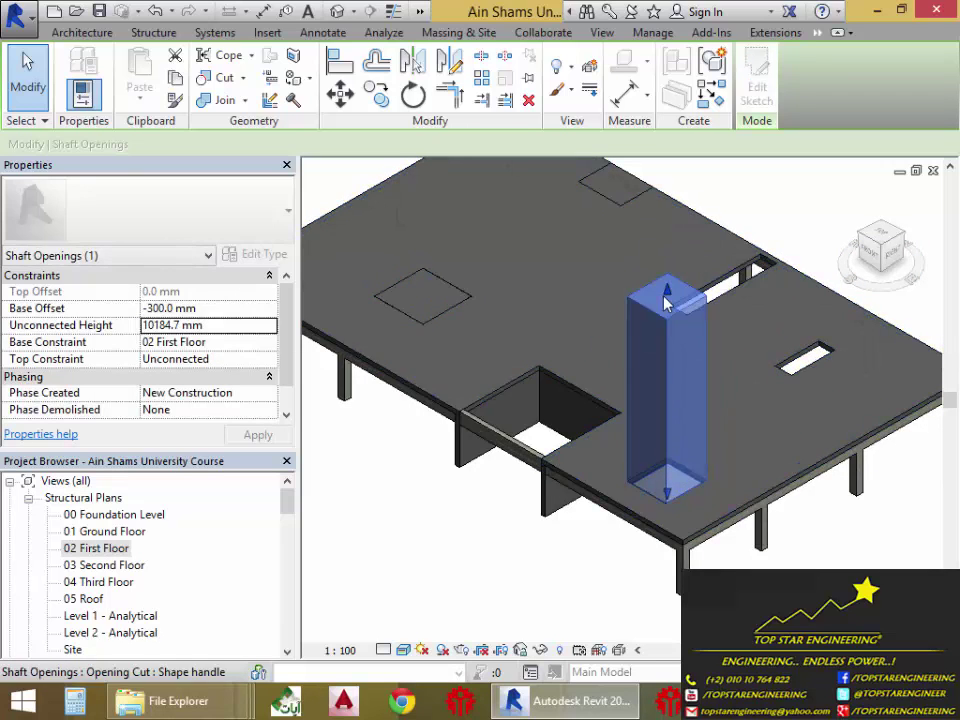
drag(668, 375, 664, 439)
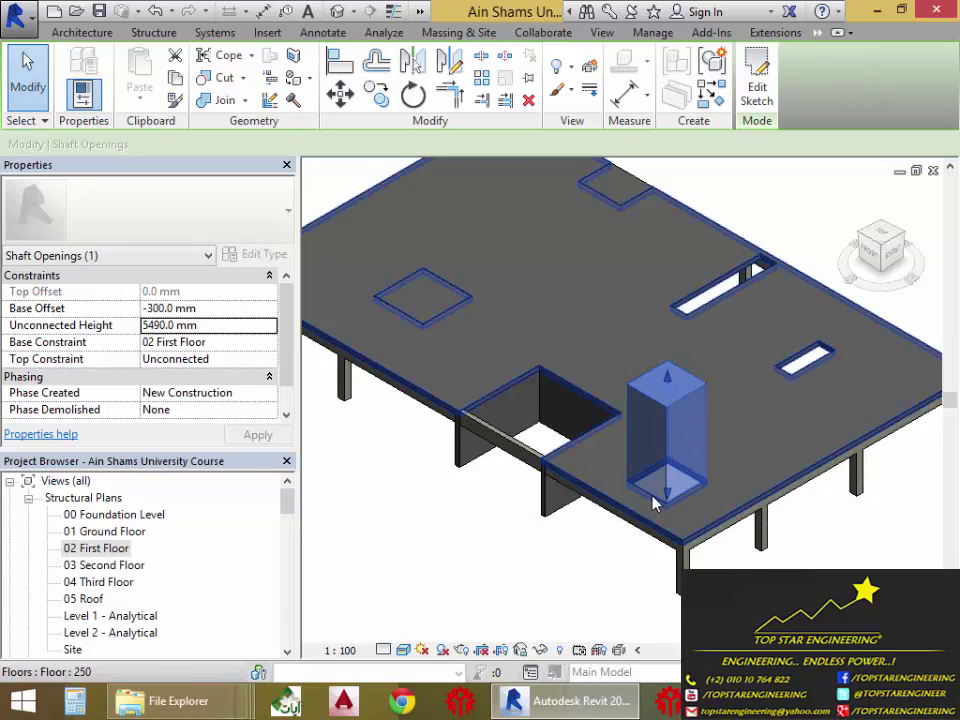
drag(668, 490, 667, 492)
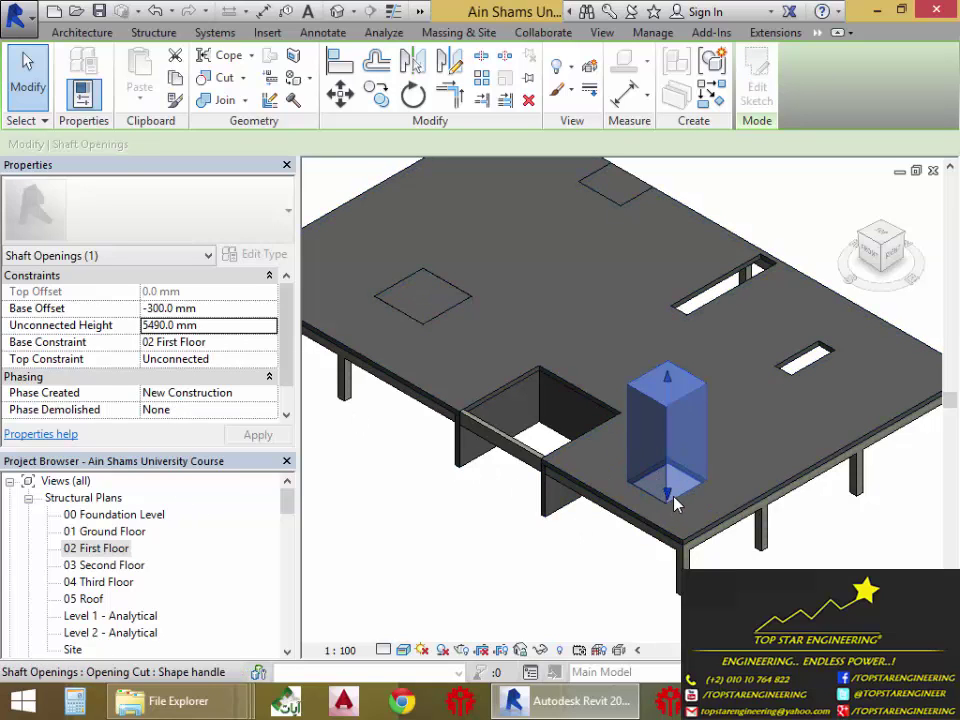
drag(669, 500, 620, 497)
click(549, 561)
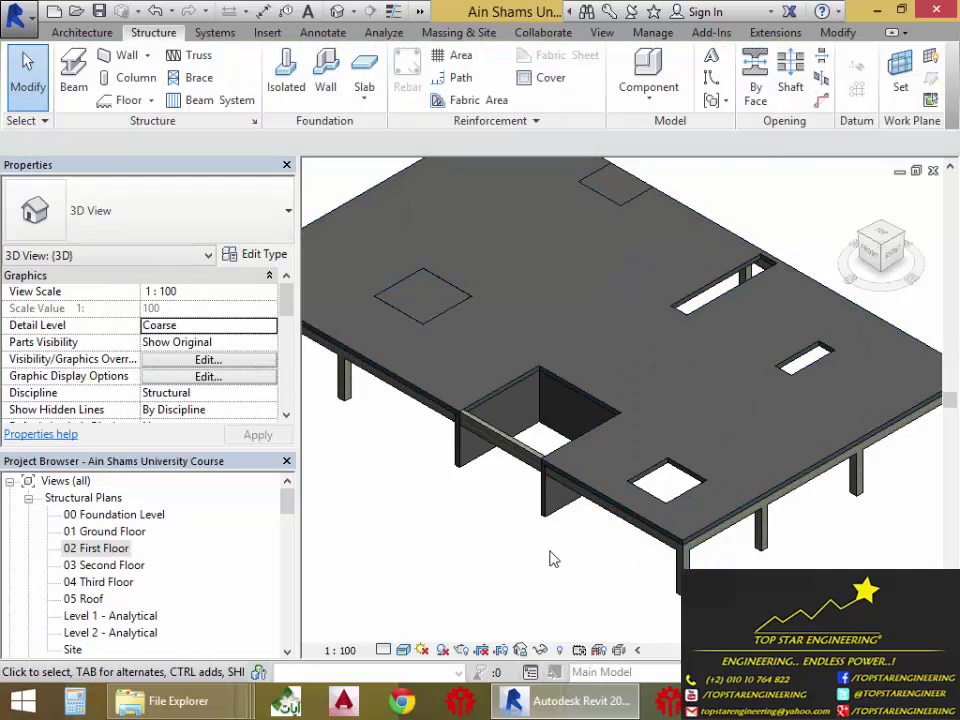
Step: Raise the base of the shaft opening above the slab to a base offset of about 1024 mm
click(670, 482)
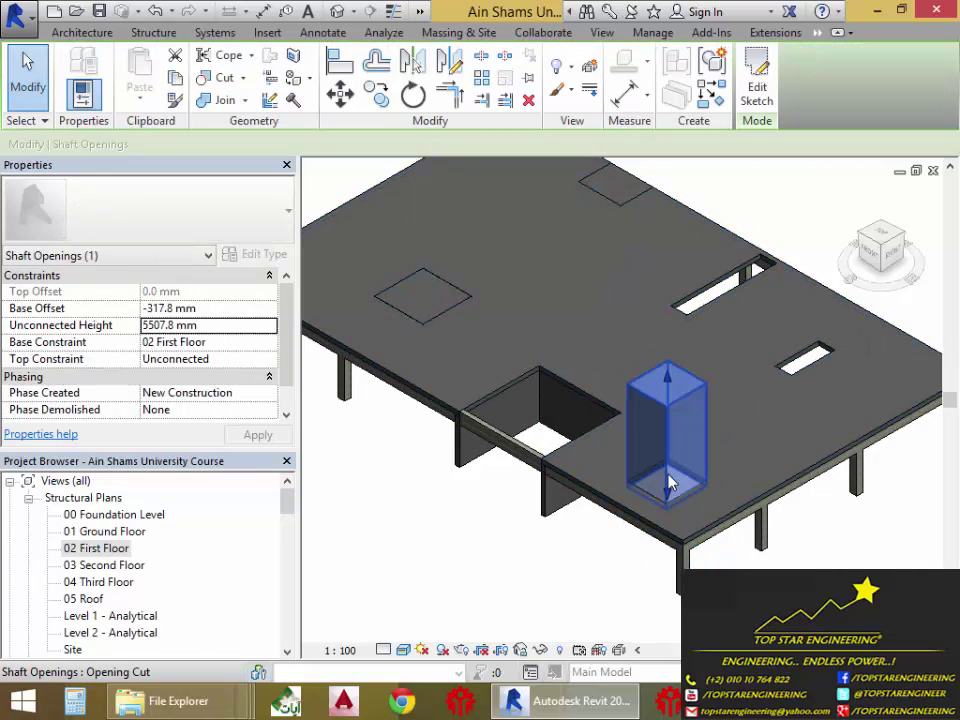
scroll(683, 492, up, 5)
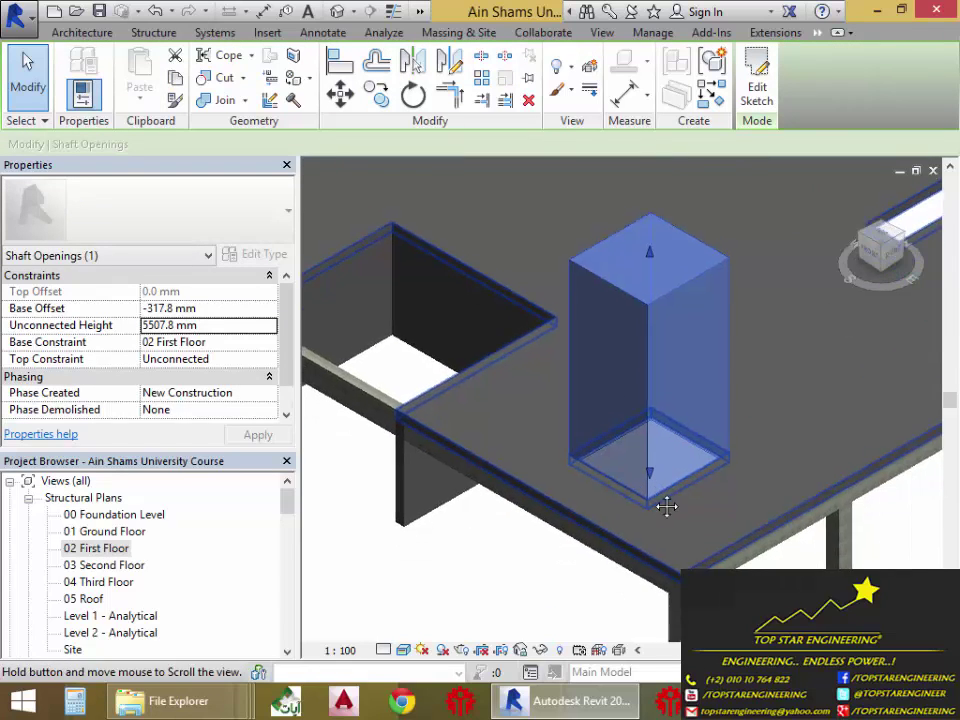
drag(650, 463, 655, 380)
click(549, 566)
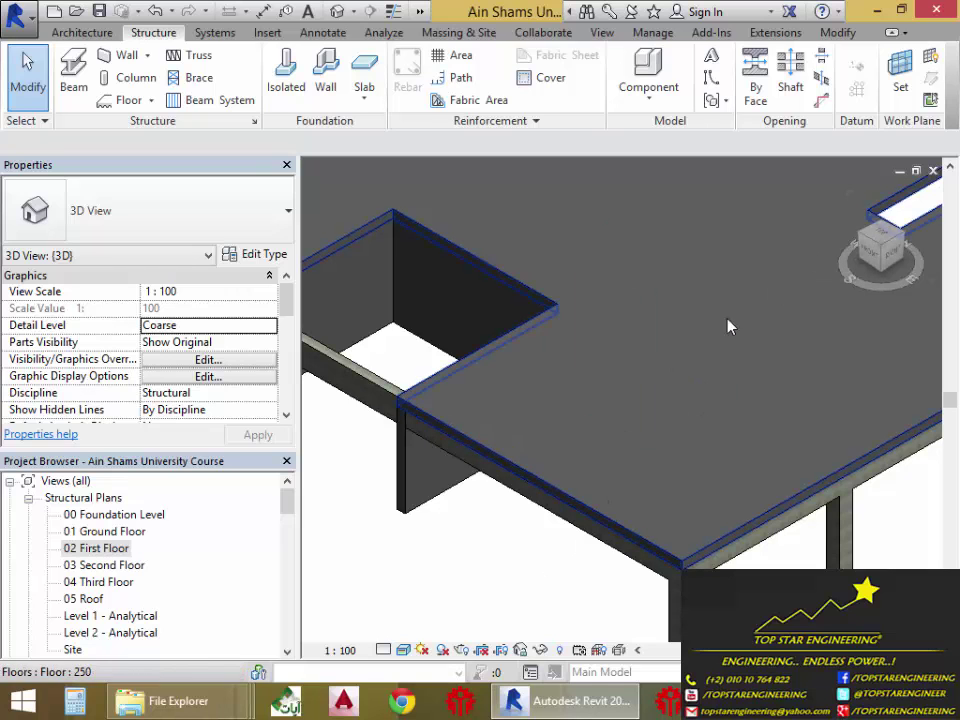
Step: Lower the base of the shaft opening down through the slab to a base offset of about -1674 mm
click(700, 335)
drag(654, 410, 536, 613)
click(534, 609)
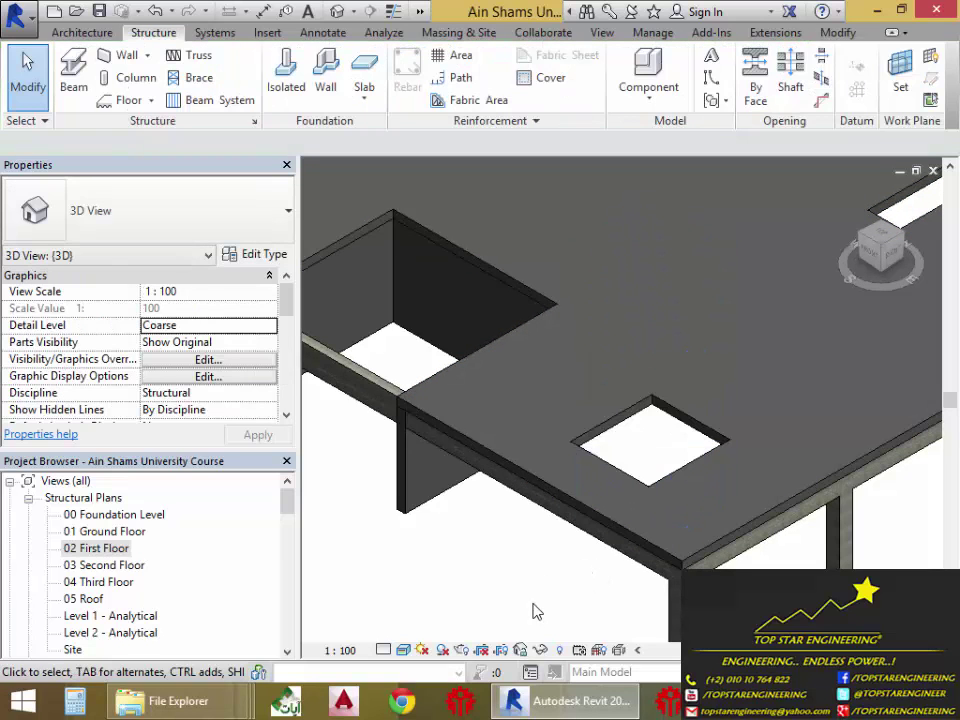
click(636, 465)
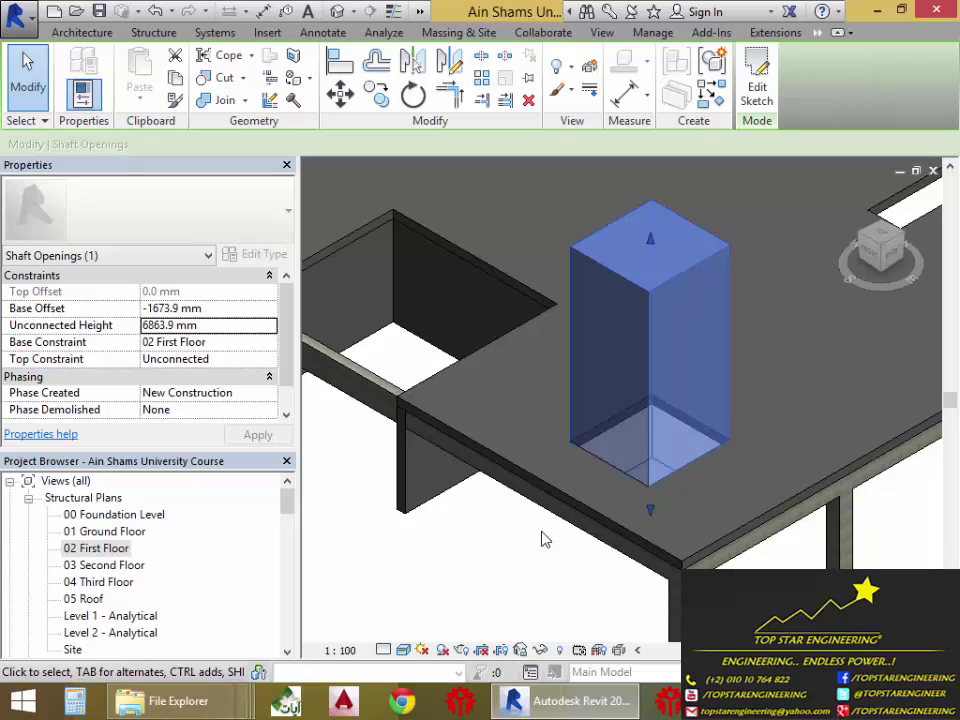
click(545, 540)
Step: Raise the shaft opening's base back above the slab to a base offset of about 289 mm
click(645, 470)
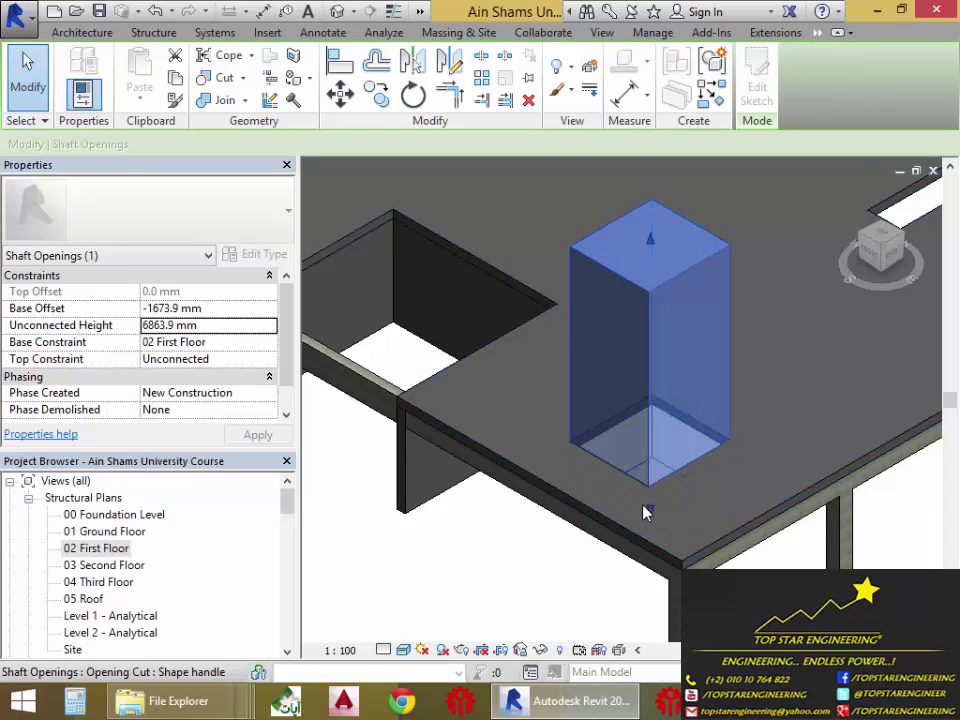
drag(645, 512, 676, 400)
click(538, 566)
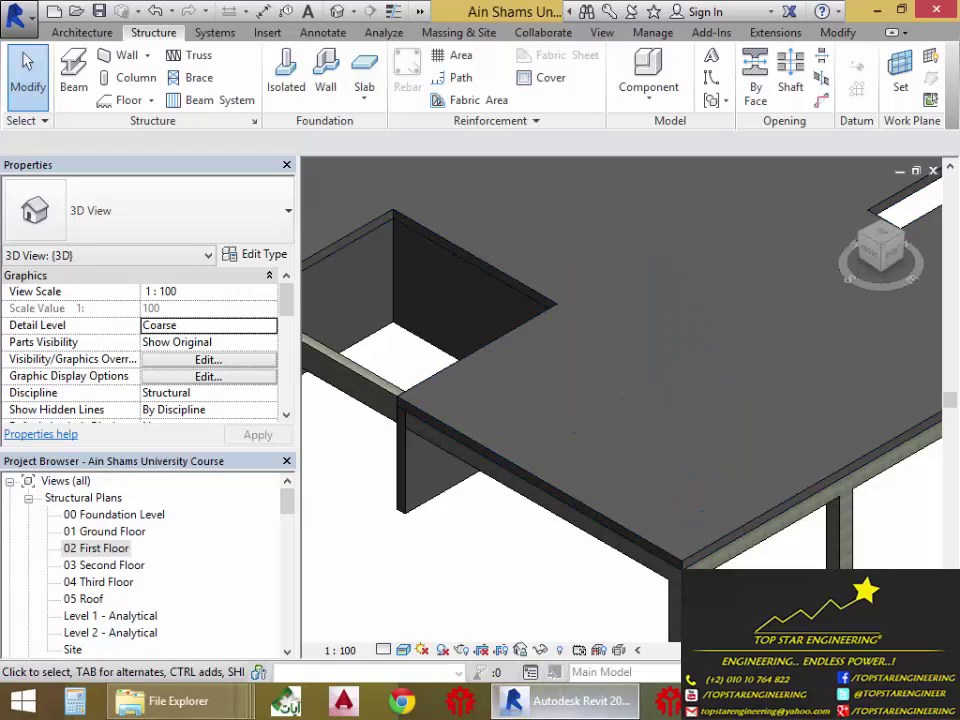
Step: Select the slab structure in the full 3D view, filter the selection to Shaft Openings only, and delete the shaft
mouse_move(560, 700)
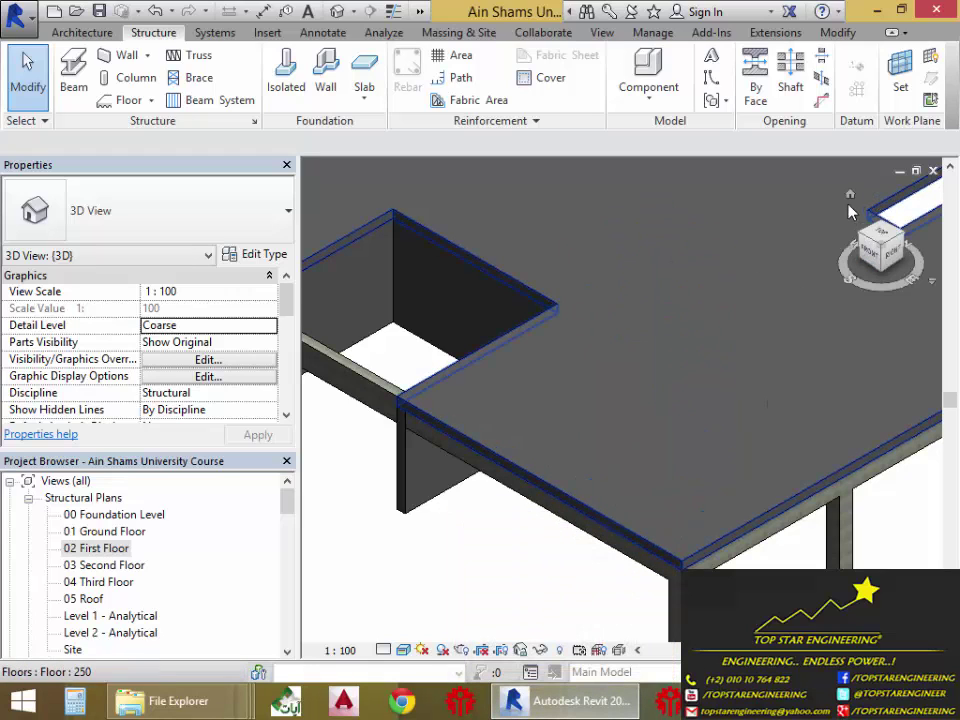
click(850, 195)
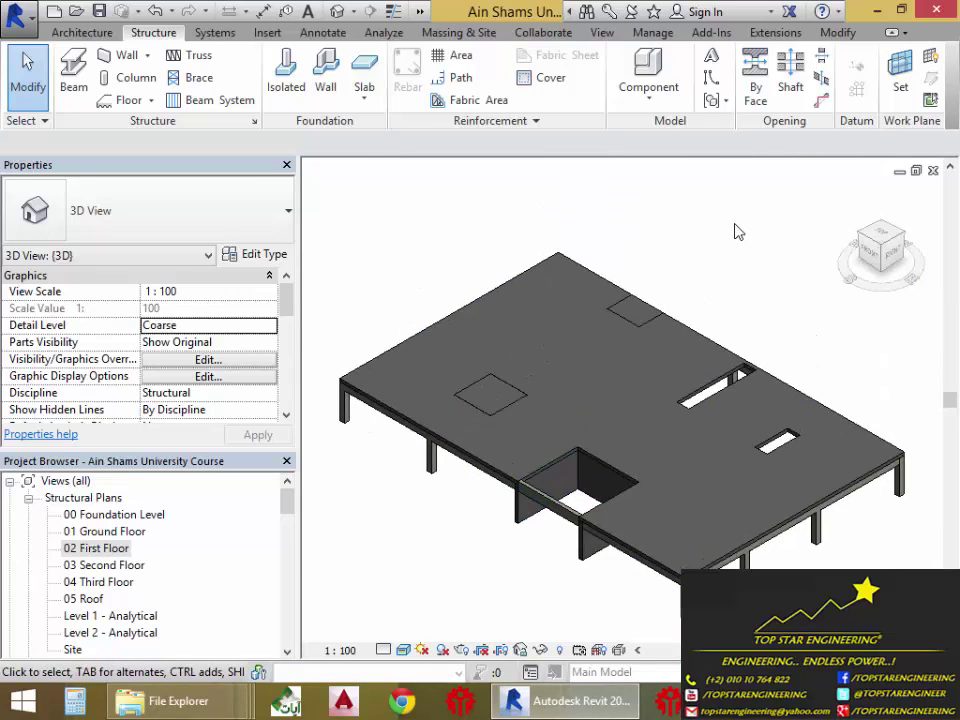
scroll(737, 232, down, 2)
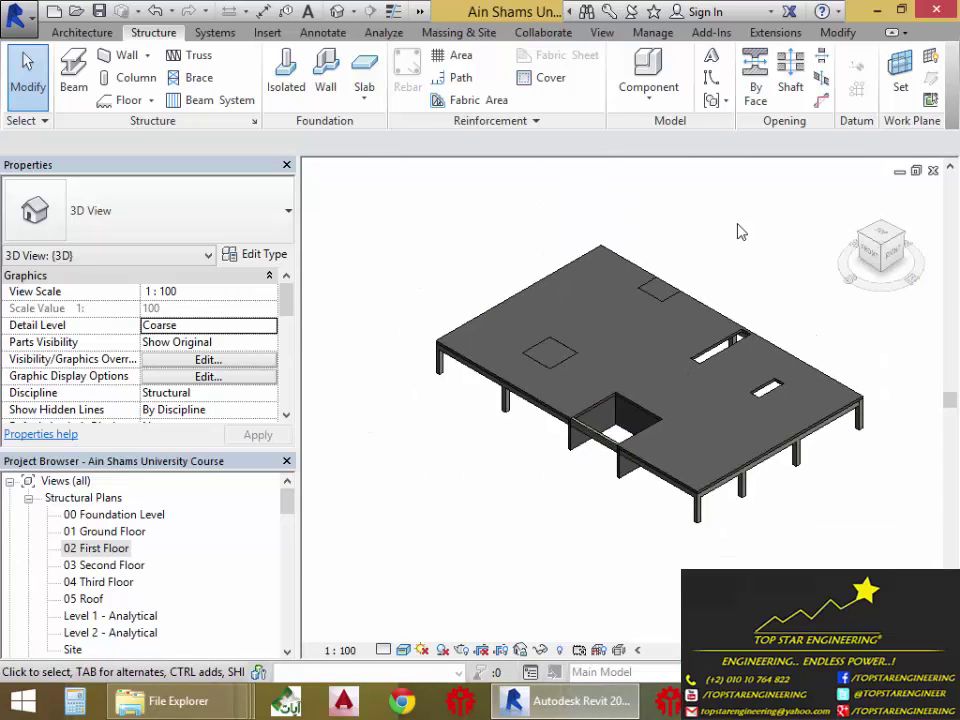
middle_drag(737, 233, 668, 261)
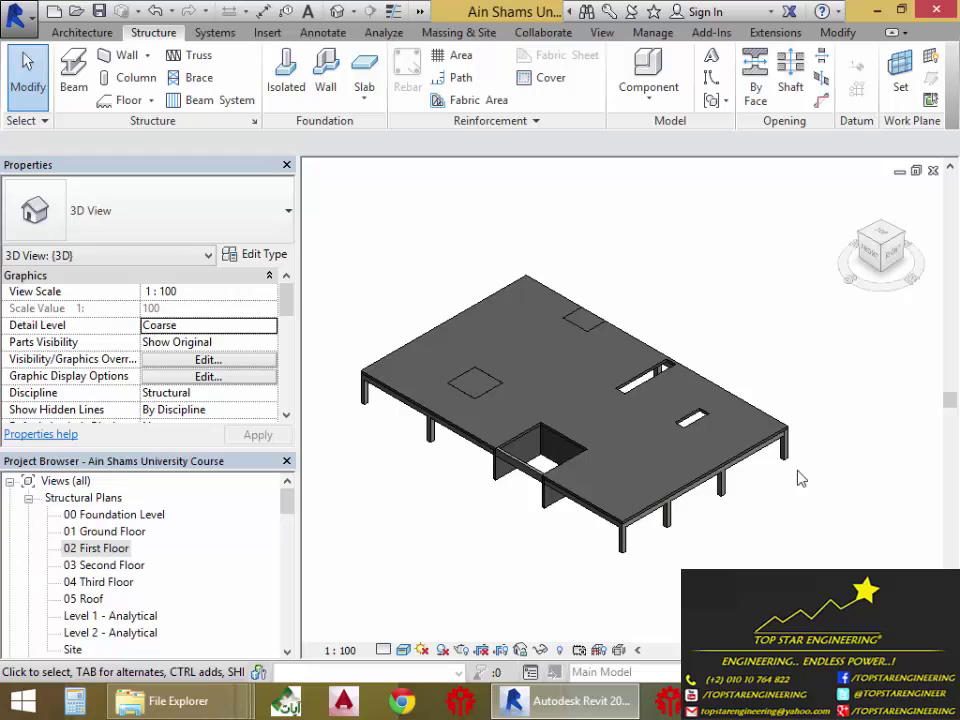
drag(857, 331, 437, 580)
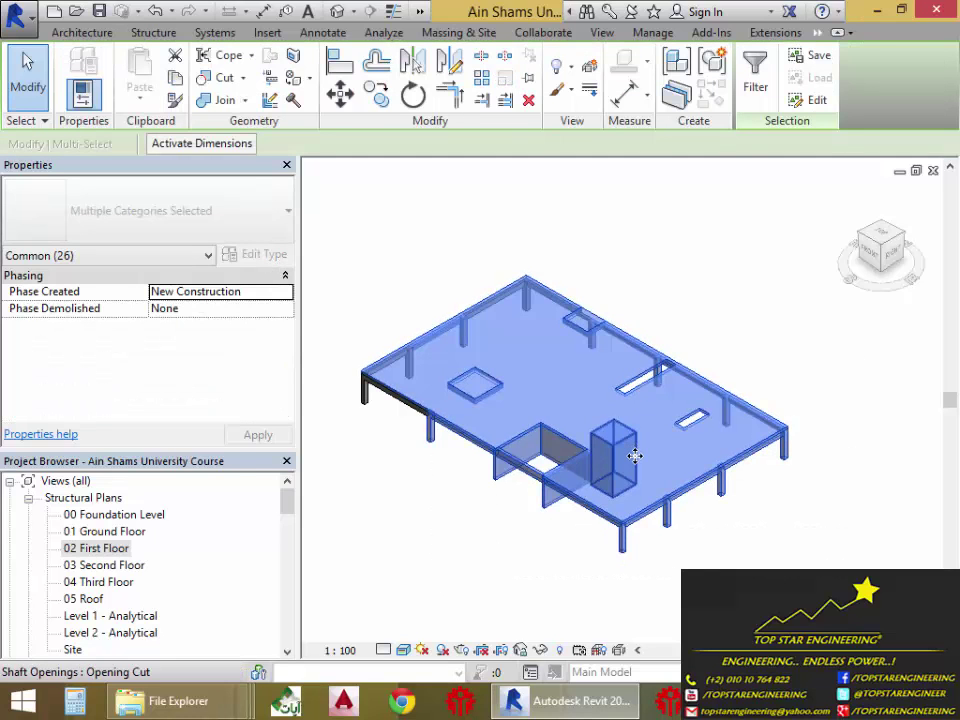
click(750, 88)
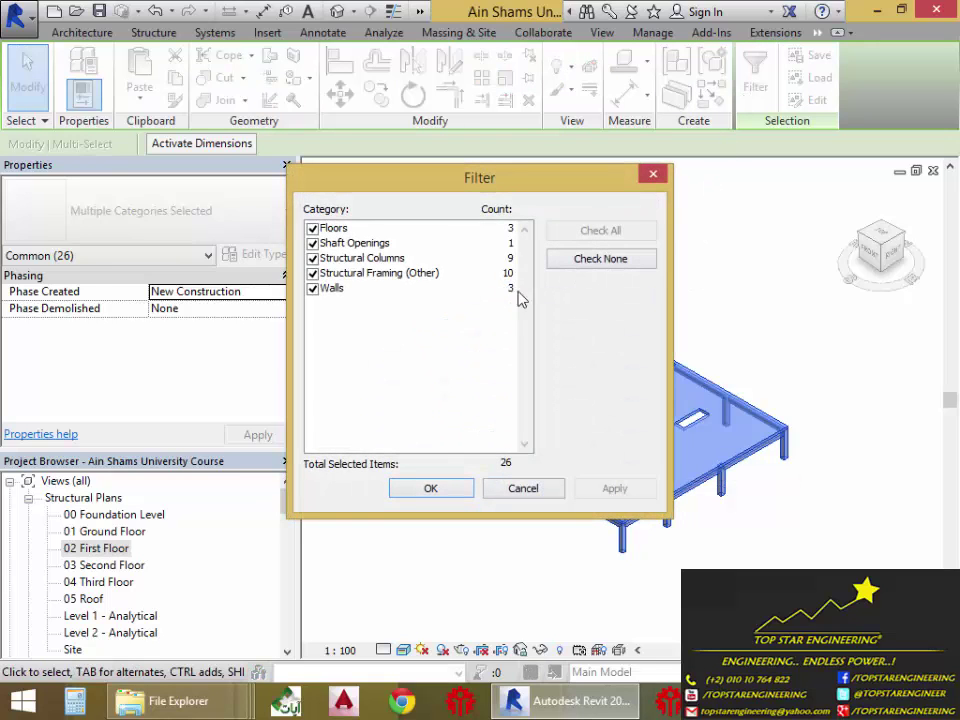
click(376, 246)
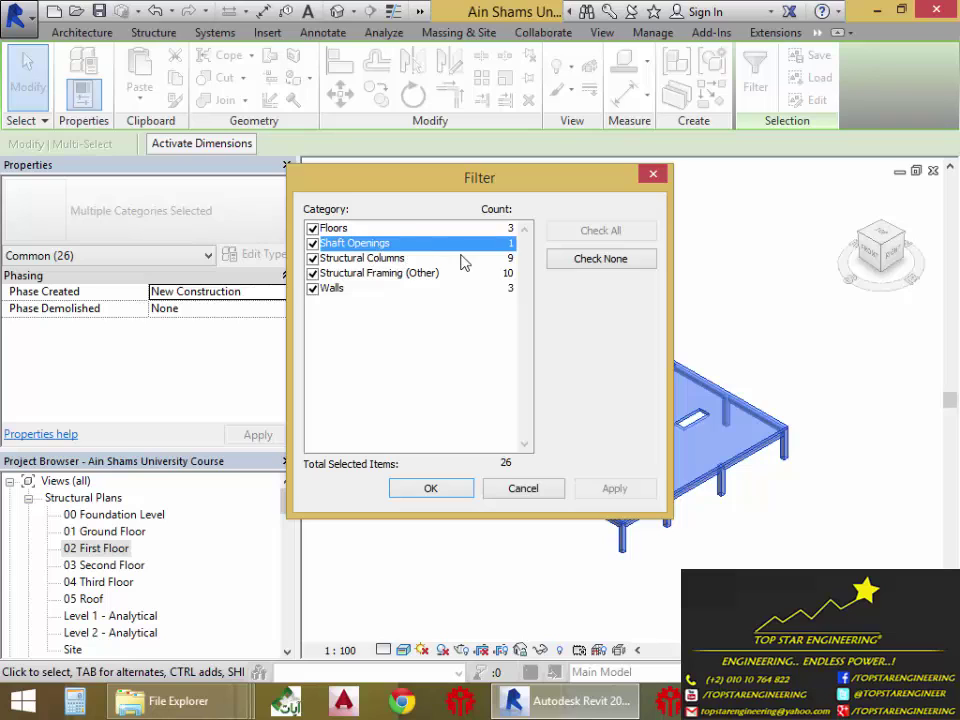
click(585, 259)
click(312, 243)
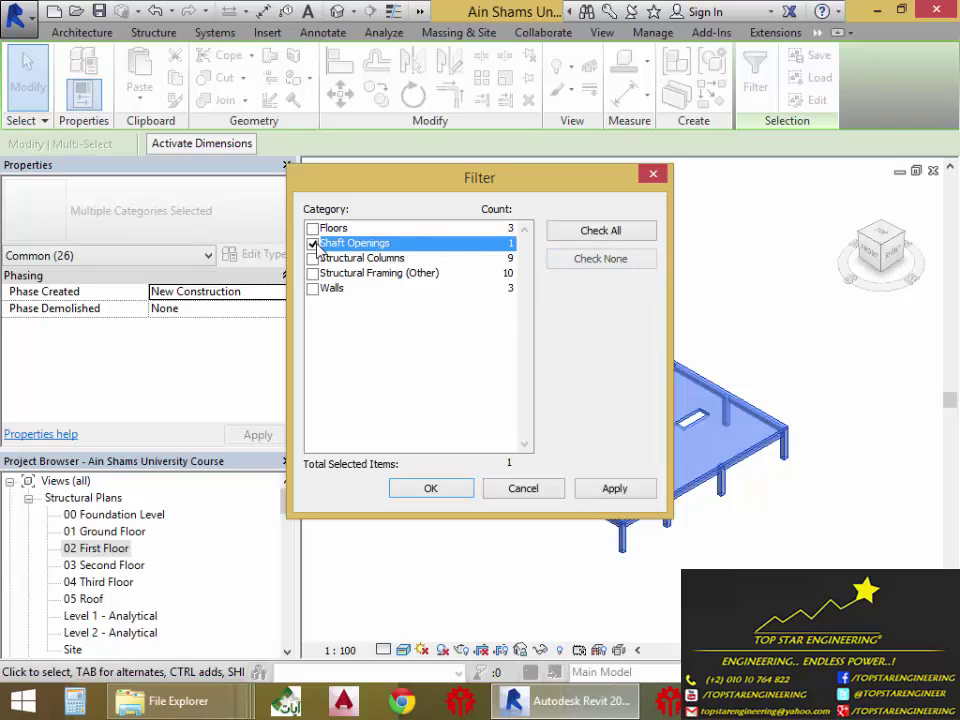
click(430, 489)
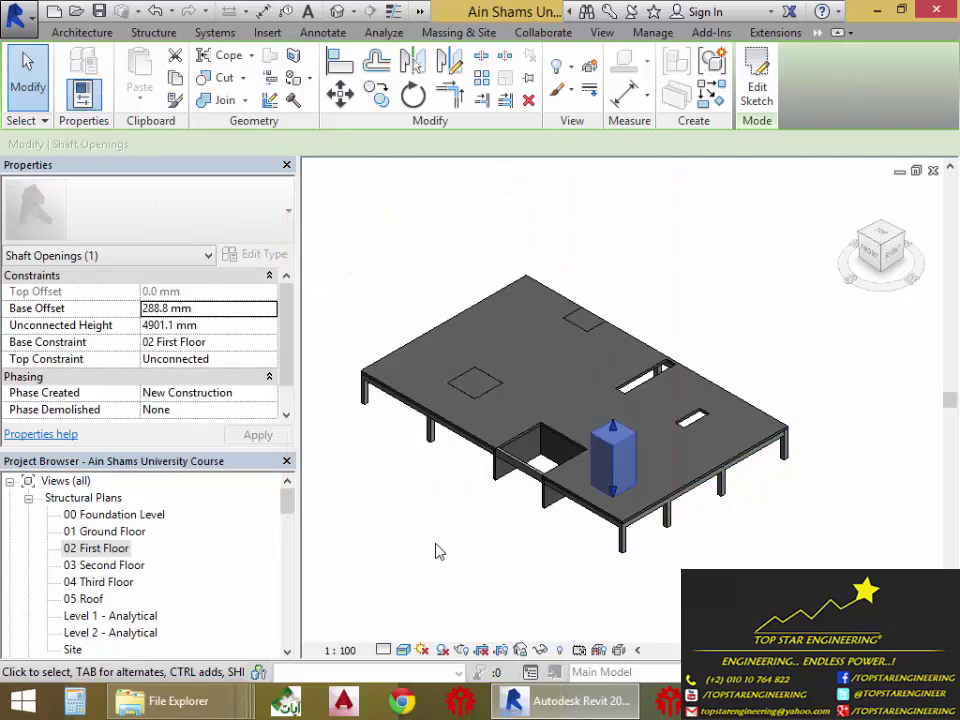
key(Delete)
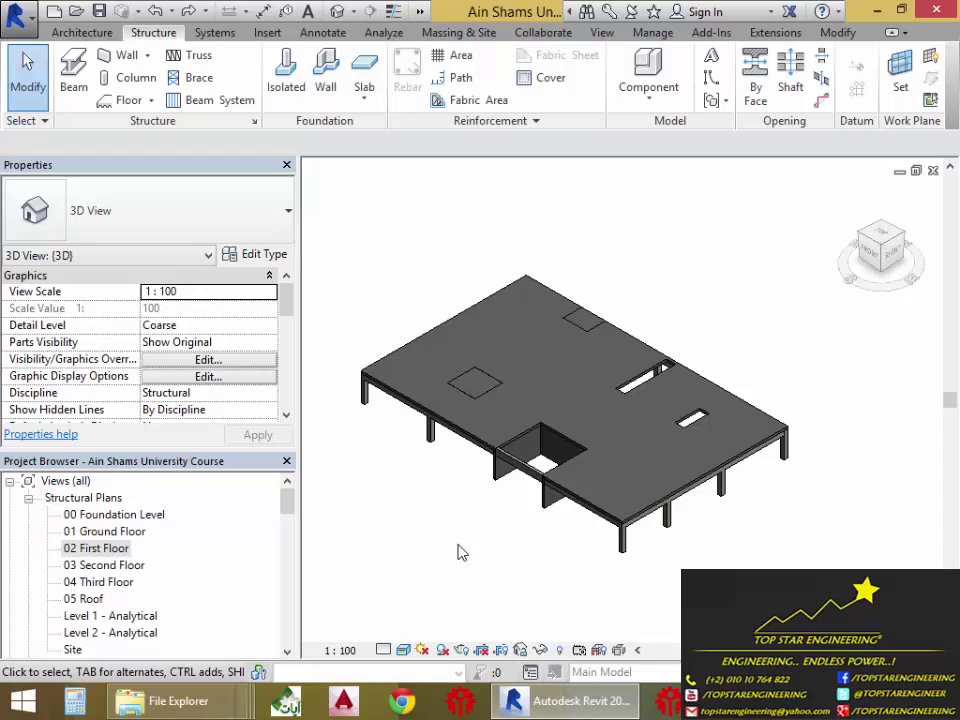
Step: Constrain the shaft opening near the stair opening from base level 02 First Floor to top level 05 Roof
scroll(460, 553, up, 5)
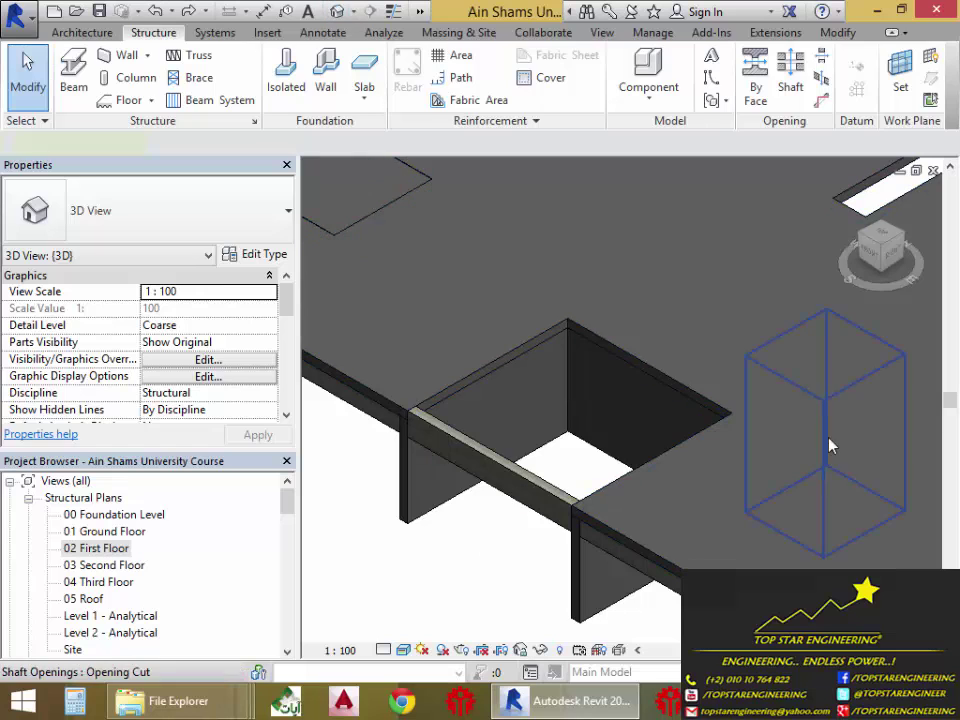
click(821, 479)
middle_drag(821, 479, 712, 420)
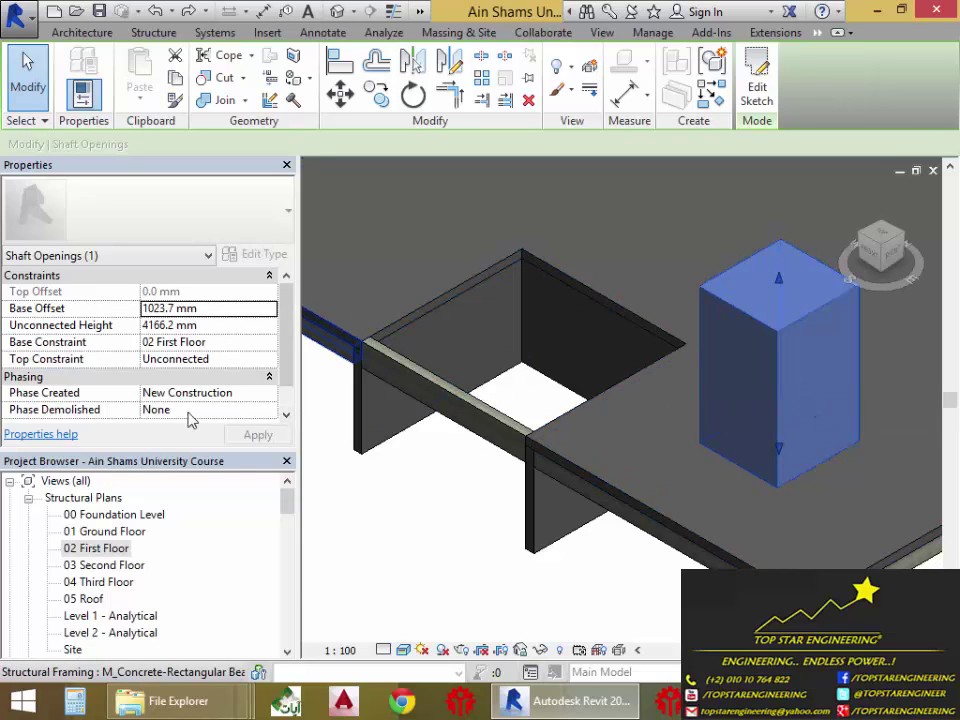
click(205, 344)
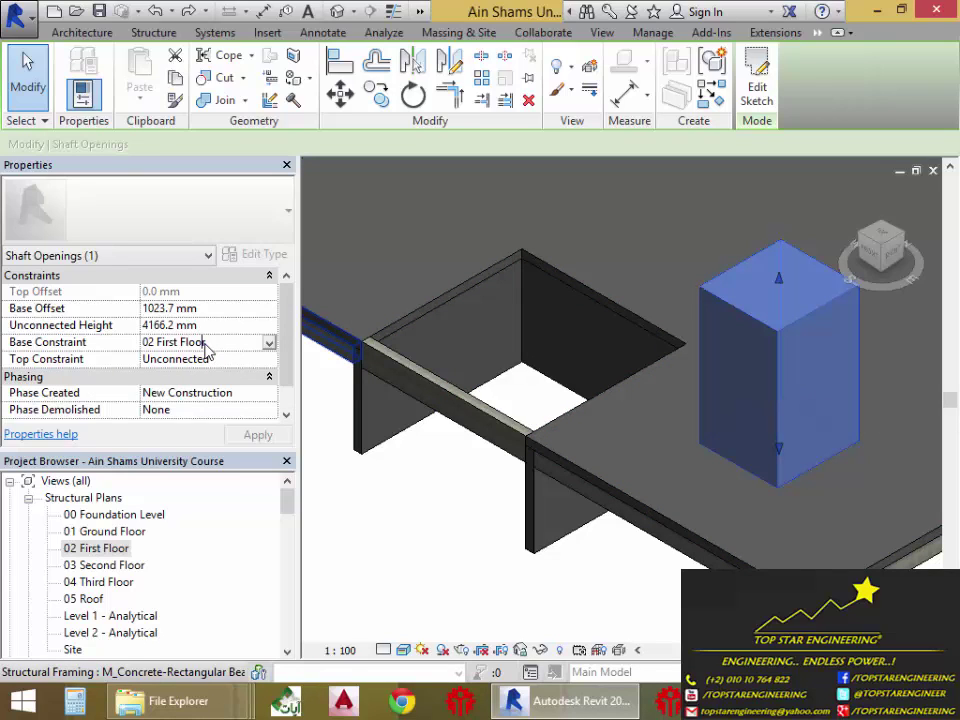
click(269, 343)
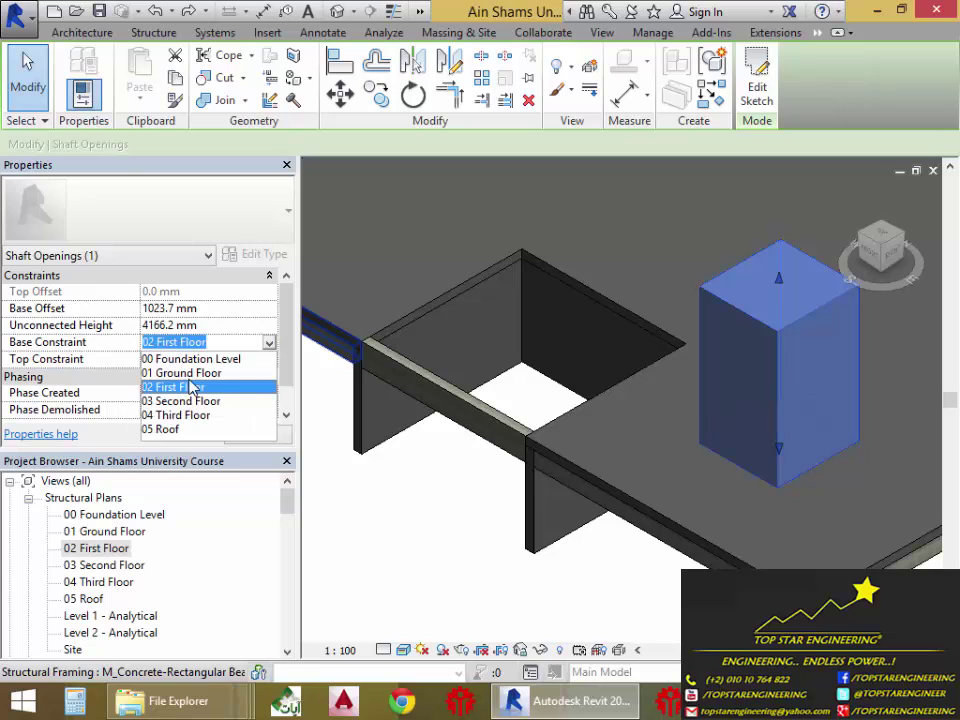
click(200, 386)
click(264, 360)
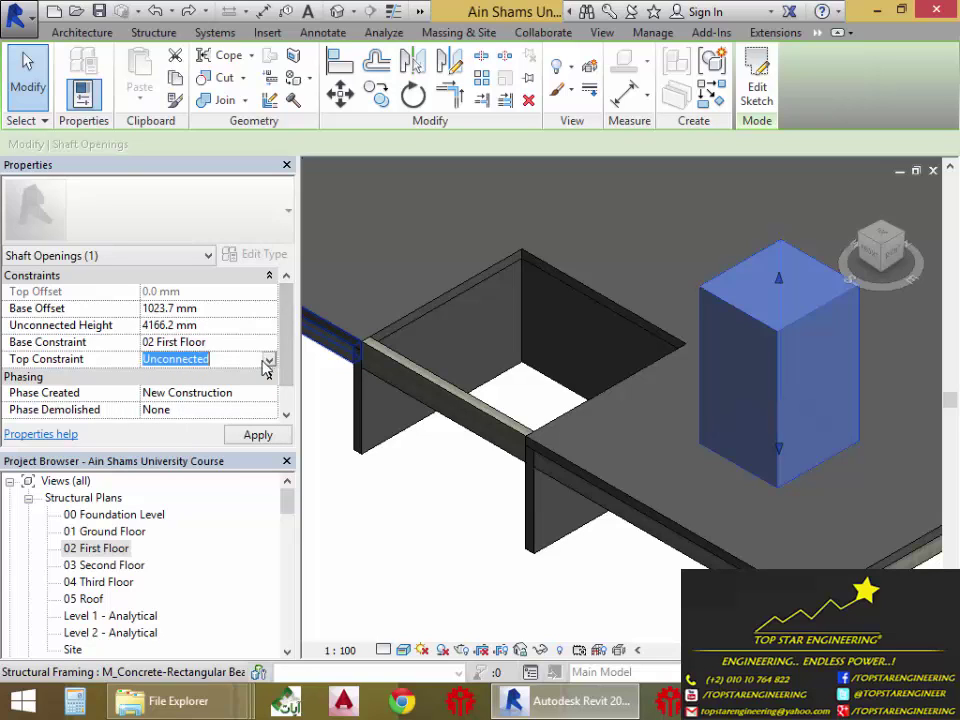
click(269, 359)
scroll(200, 430, down, 1)
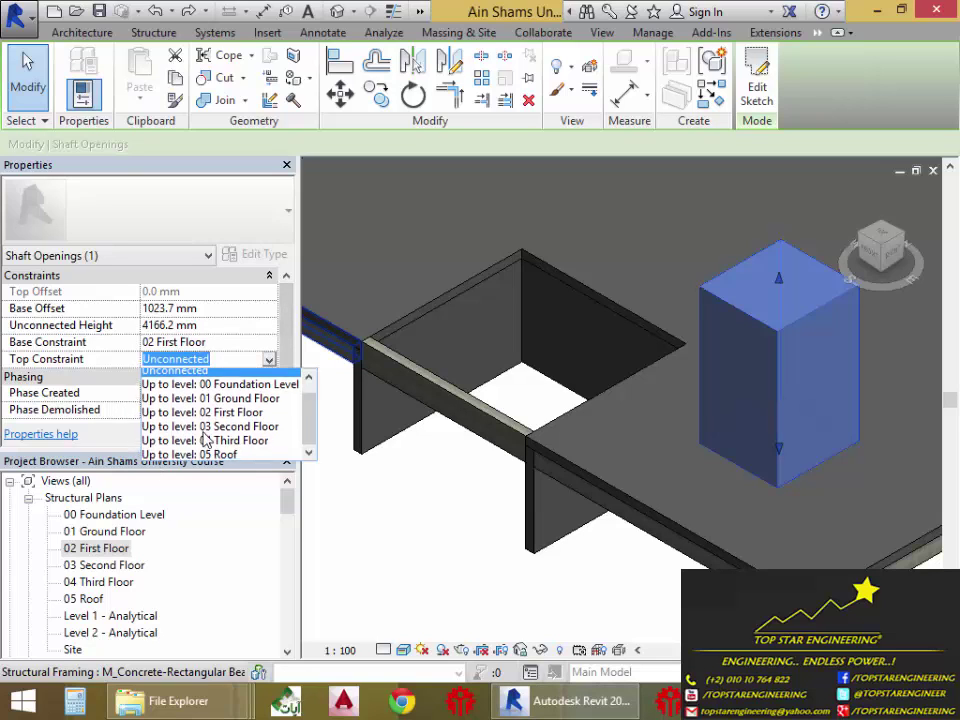
click(230, 453)
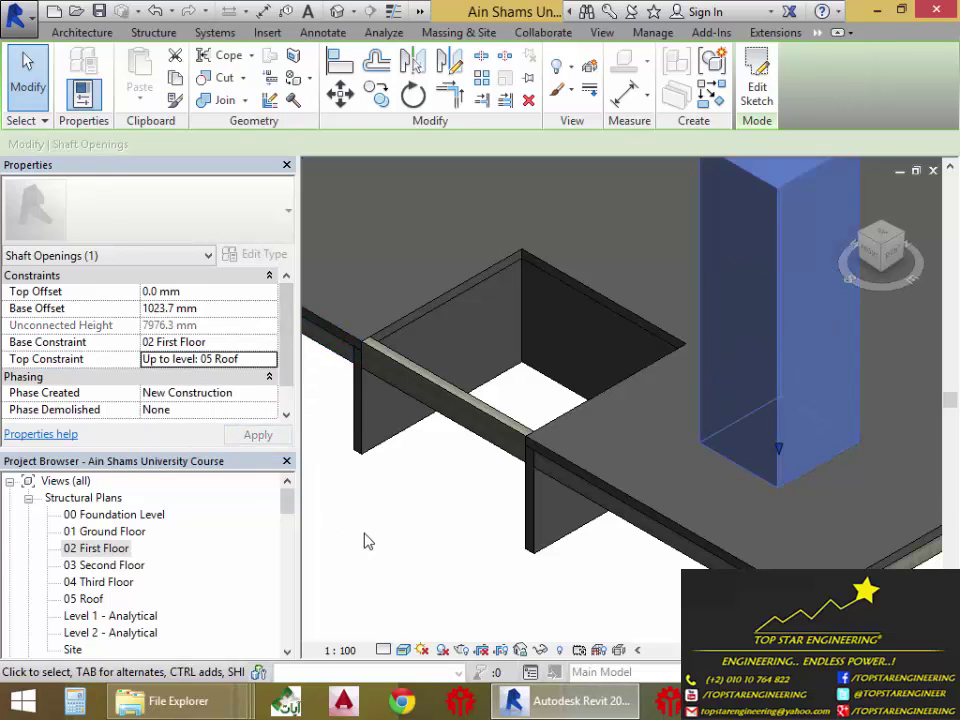
click(392, 534)
Step: Set the shaft opening's base constraint to 00 Foundation Level and review the level options for its top constraint
scroll(392, 534, down, 3)
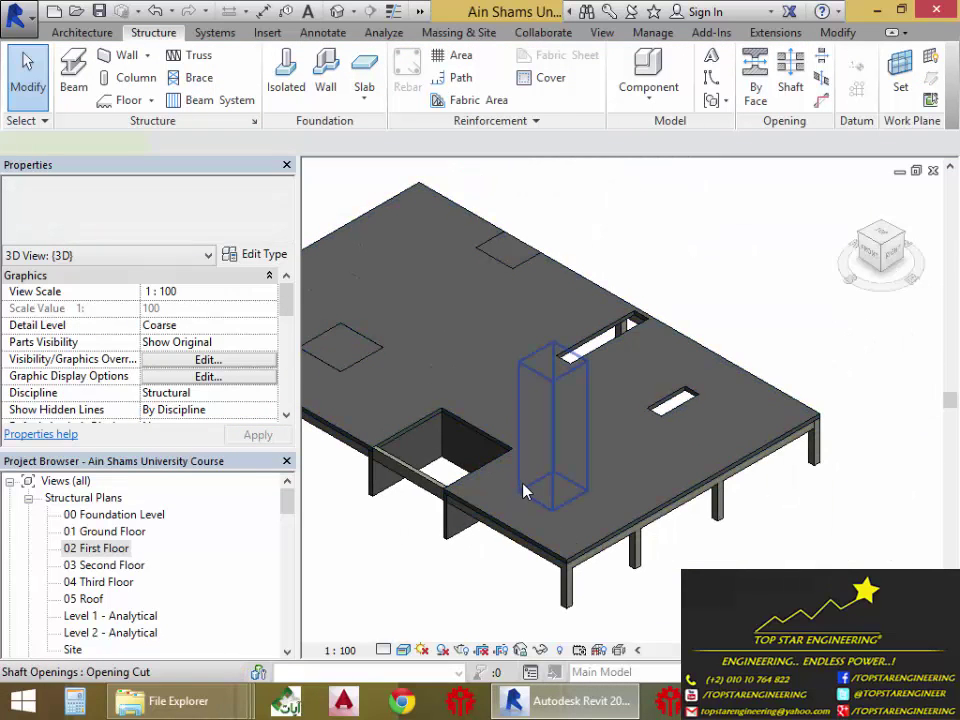
click(522, 490)
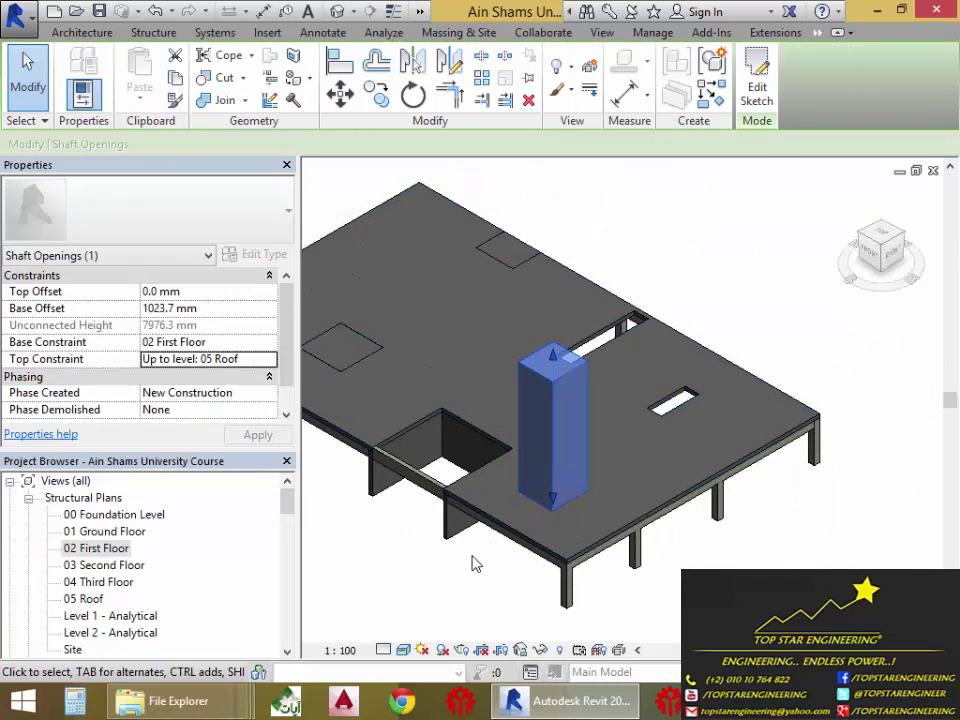
click(268, 358)
click(268, 342)
click(268, 342)
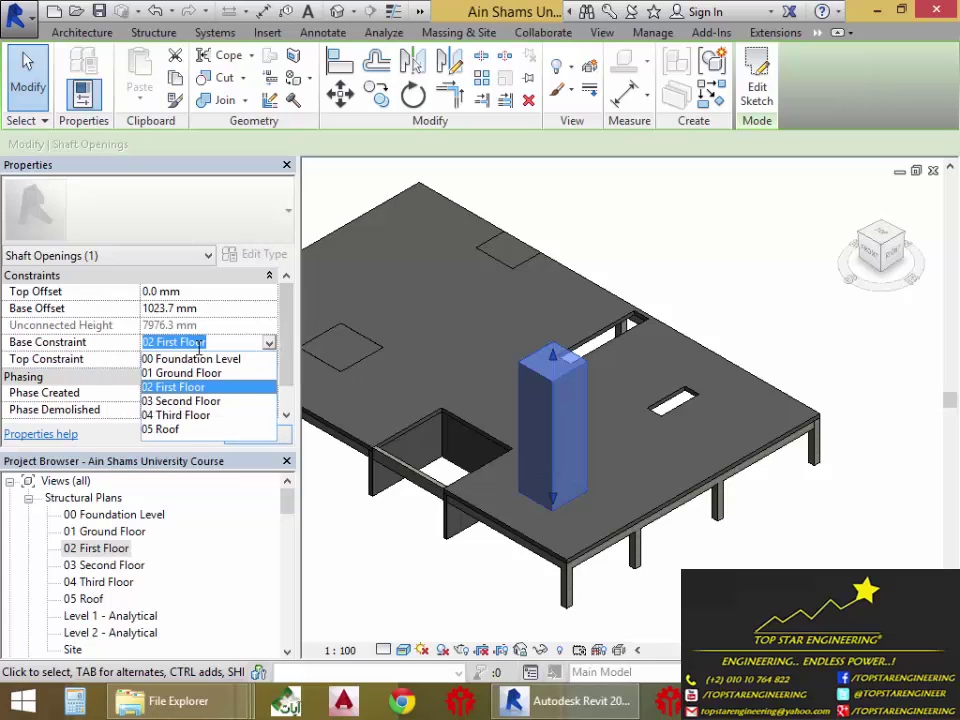
click(190, 358)
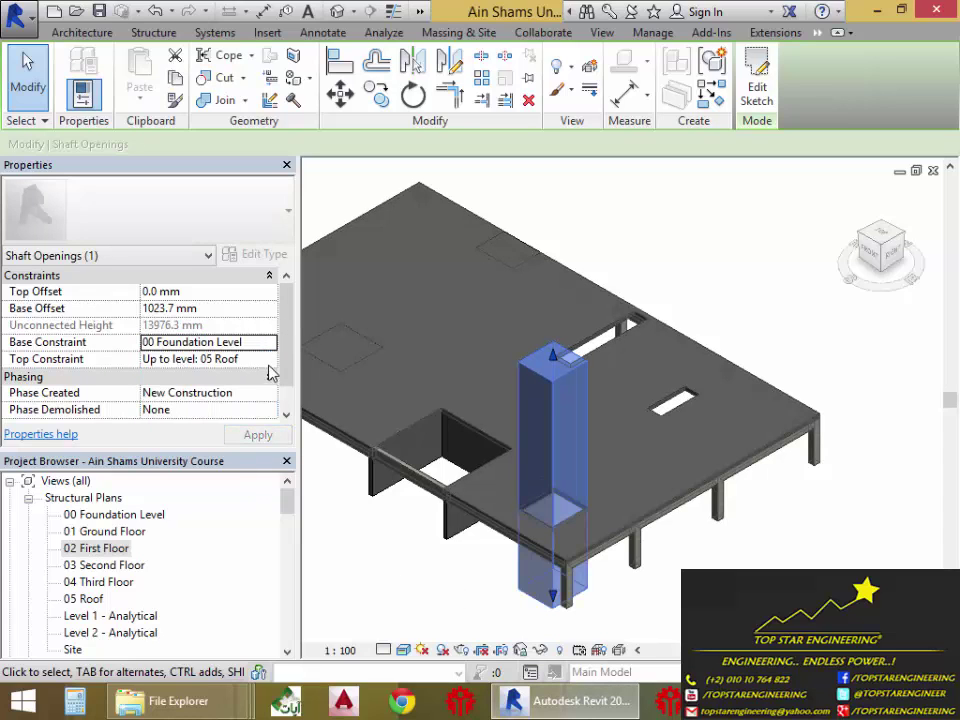
click(269, 362)
click(269, 362)
click(270, 362)
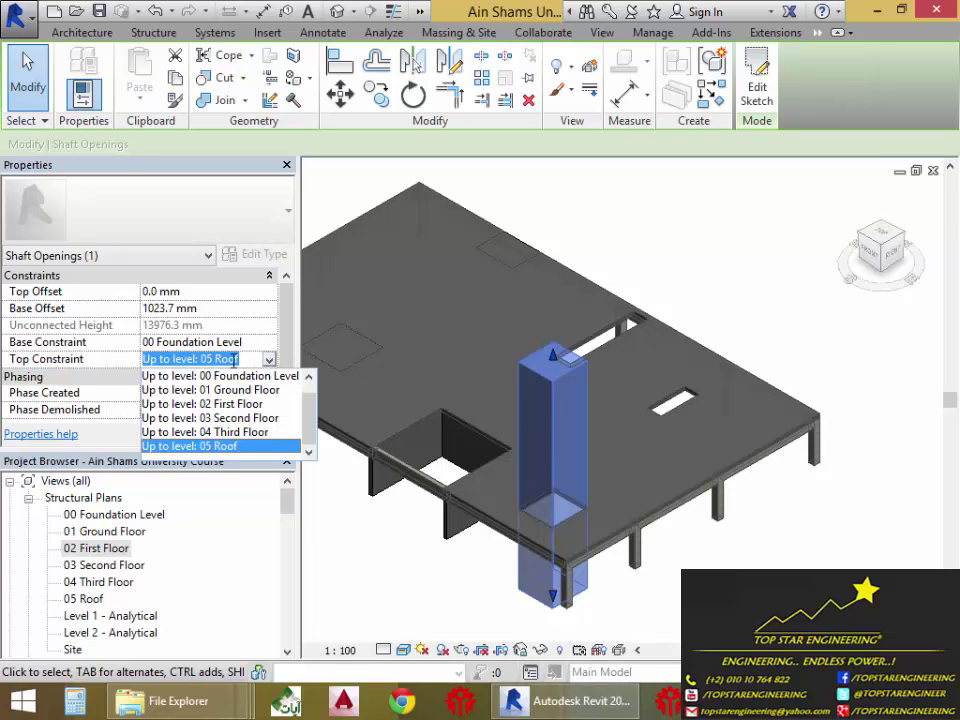
click(227, 170)
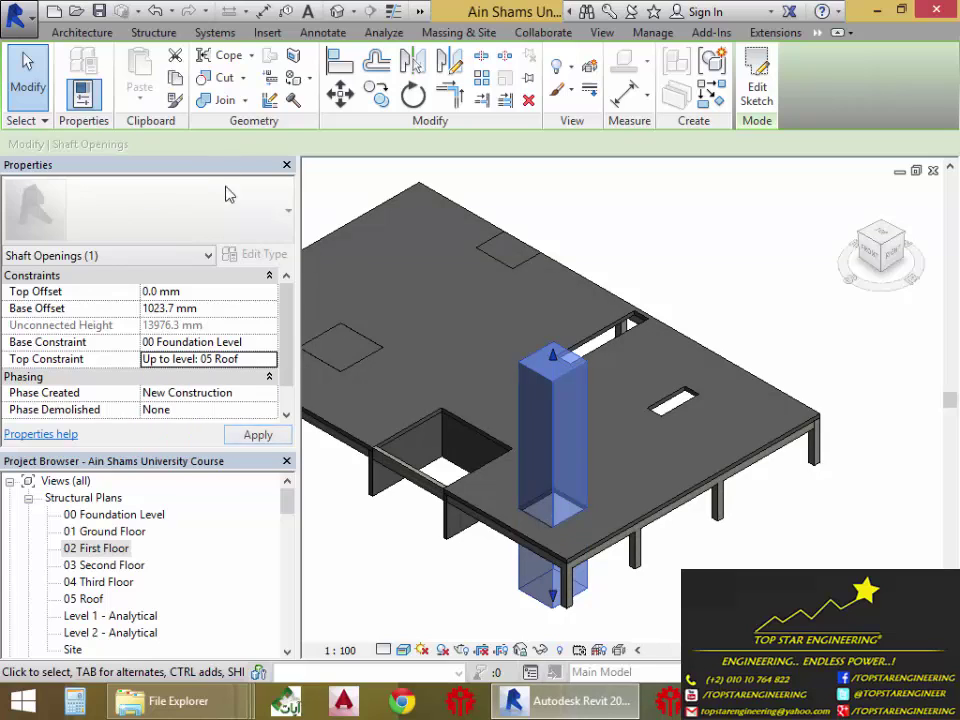
click(513, 205)
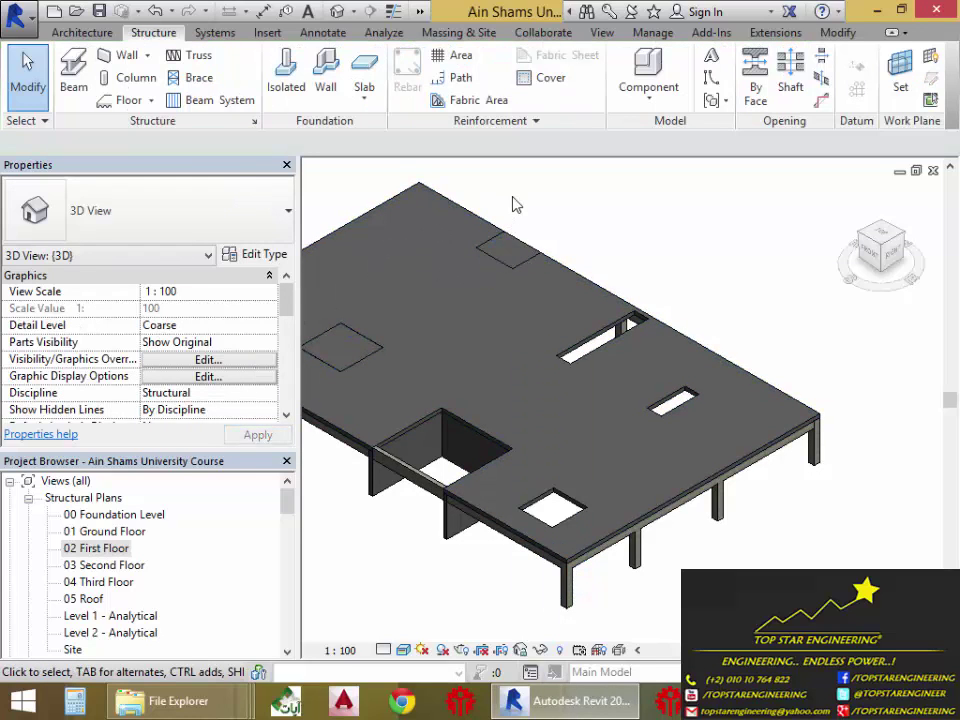
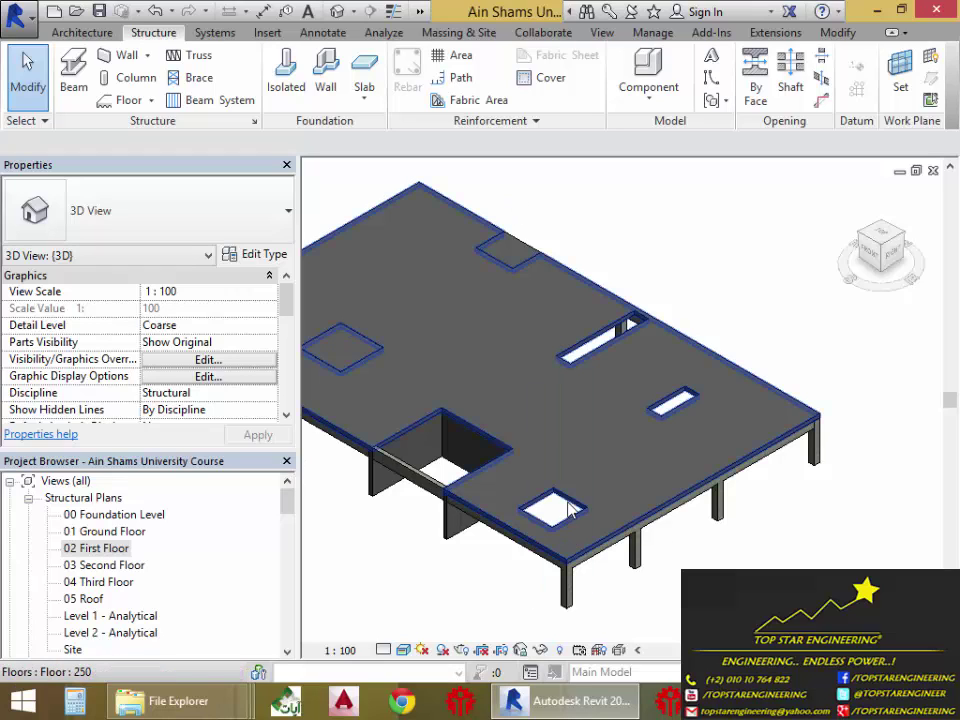
Step: Select the shaft opening near the slab corner and raise its base above the First Floor slab
click(562, 540)
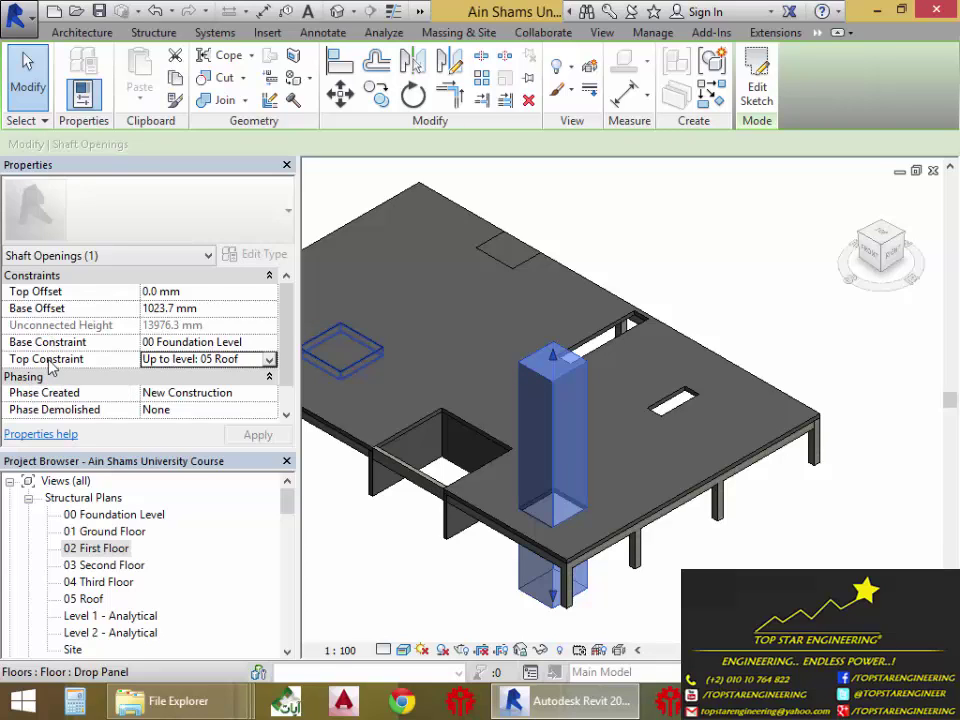
click(195, 362)
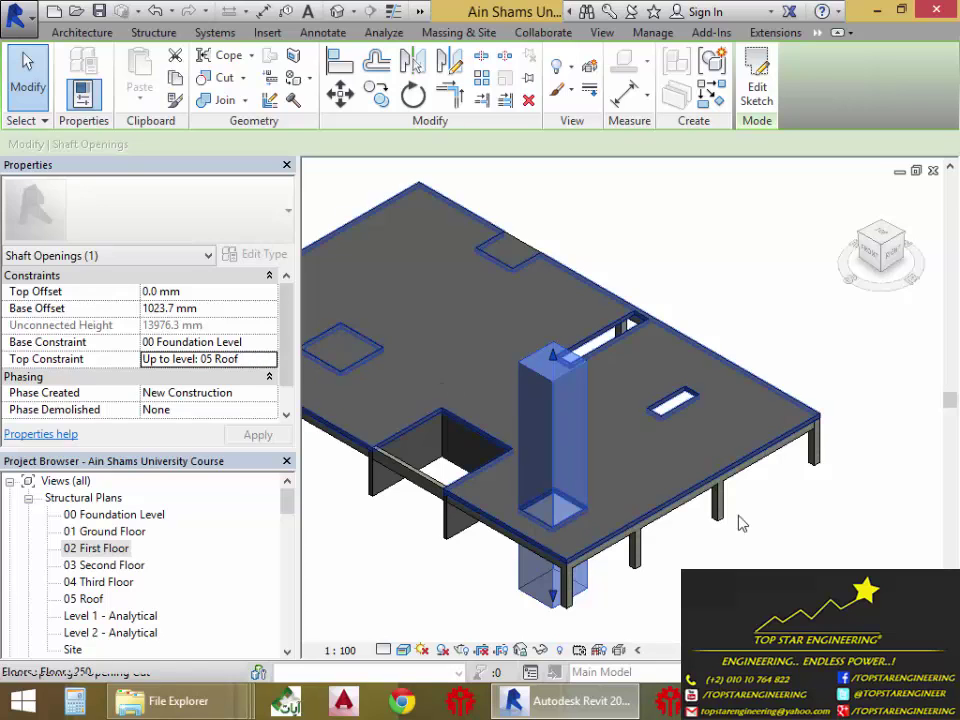
middle_drag(779, 520, 842, 439)
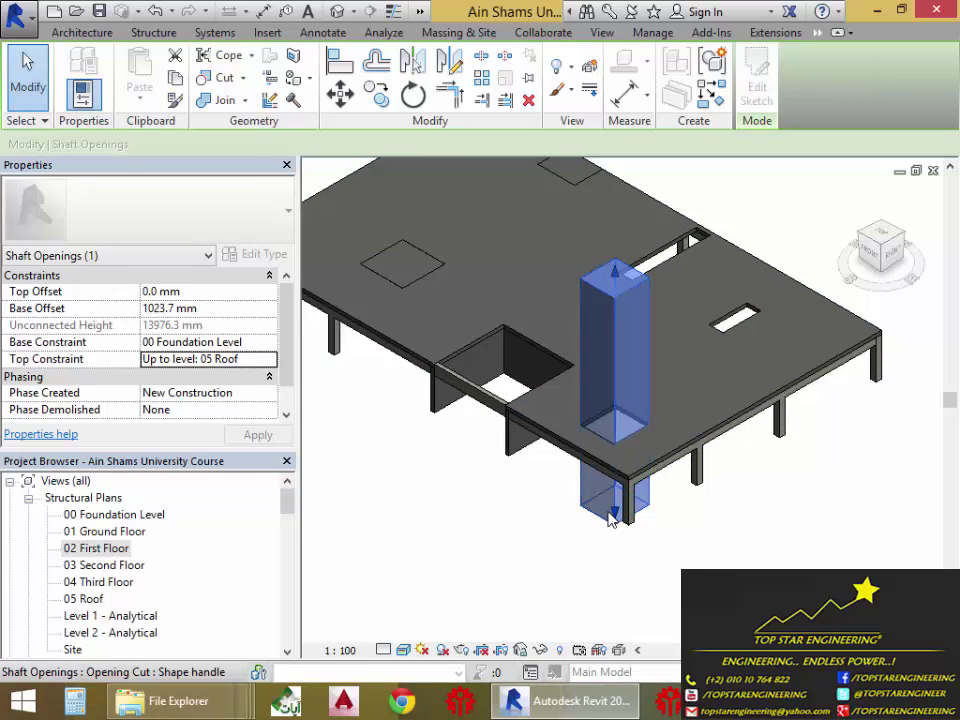
drag(611, 514, 616, 404)
click(506, 606)
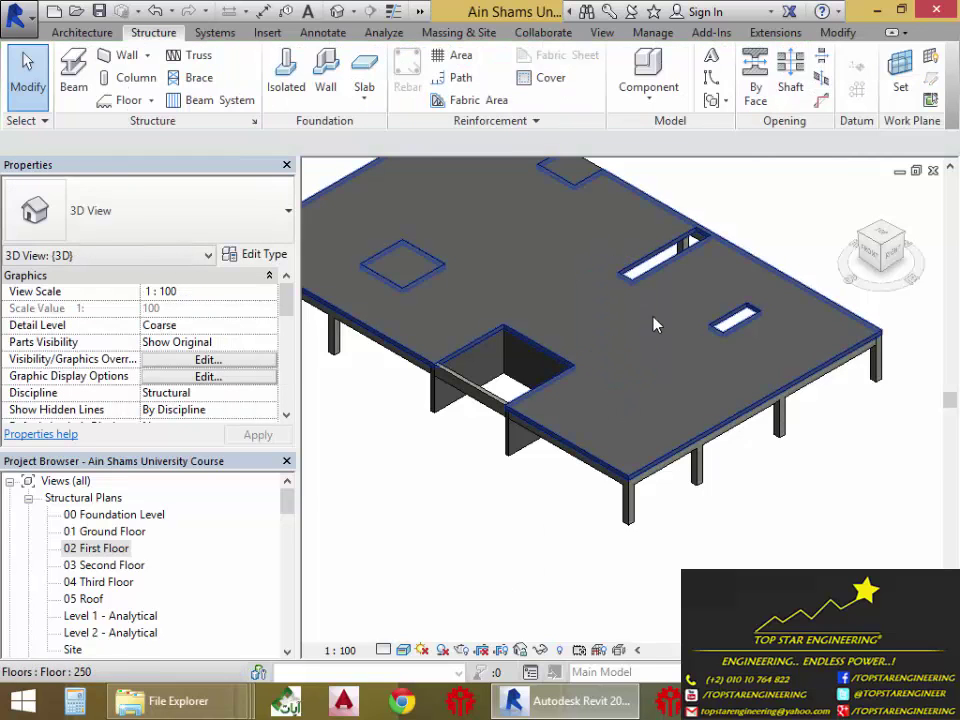
Step: Reshape the shaft into a thin volume above the slab, at about -5231 mm top offset and 9713 mm base offset
click(624, 358)
scroll(624, 365, up, 3)
scroll(620, 370, up, 2)
drag(611, 360, 602, 362)
click(347, 587)
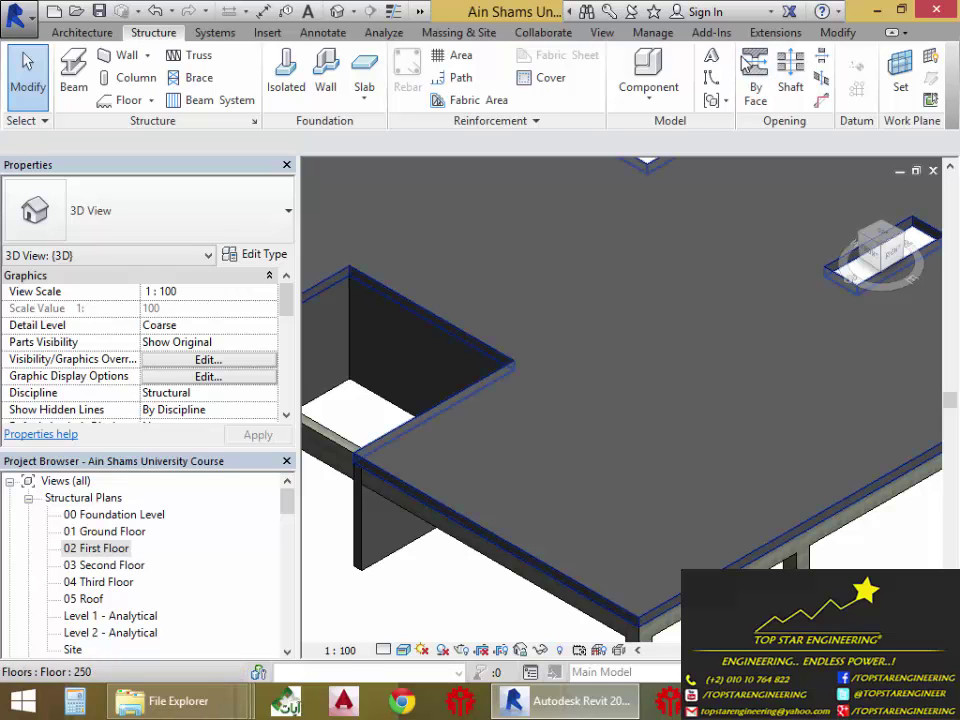
Step: Lower the thin shaft opening's base in two stages to a base offset of about 8119 mm
scroll(630, 354, down, 4)
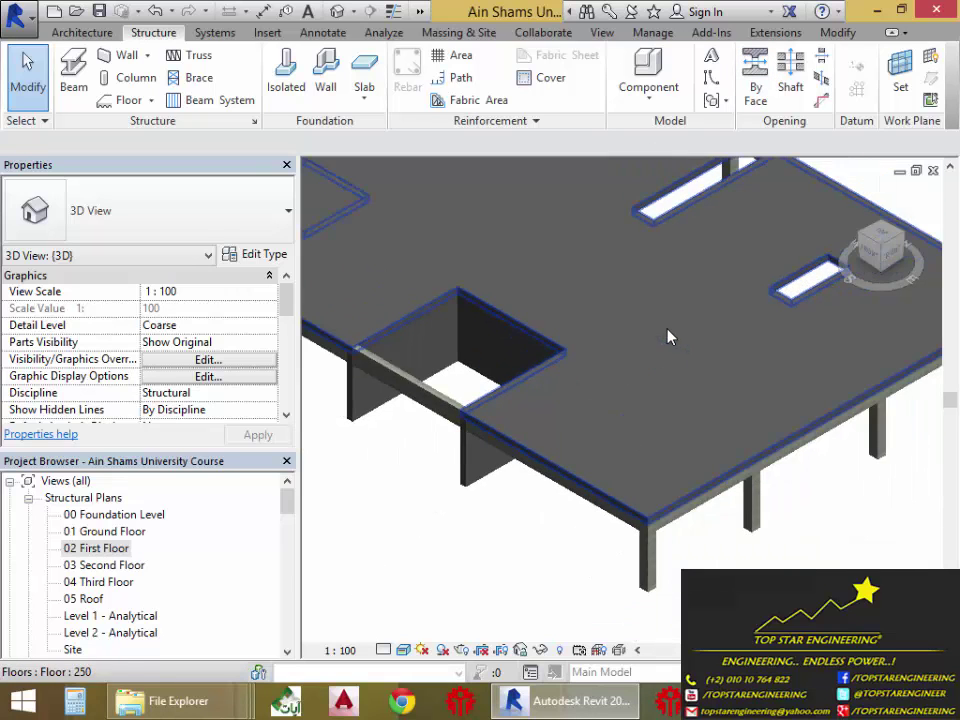
click(632, 346)
scroll(595, 360, up, 3)
scroll(595, 360, up, 1)
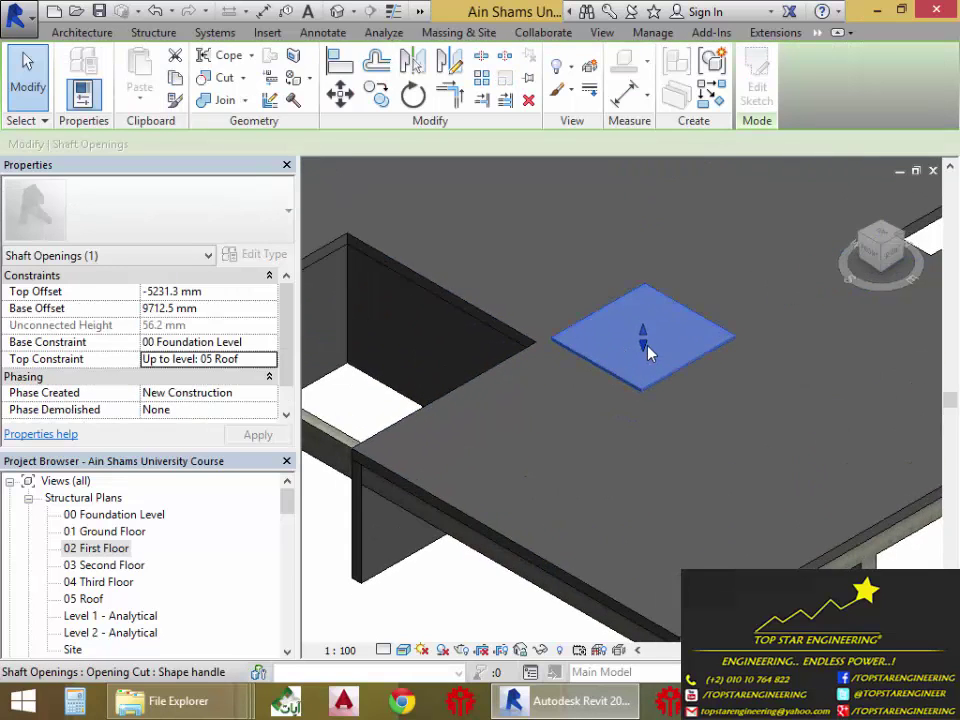
mouse_move(640, 372)
mouse_down()
mouse_move(635, 392)
mouse_move(636, 351)
mouse_move(639, 381)
mouse_move(625, 390)
mouse_up()
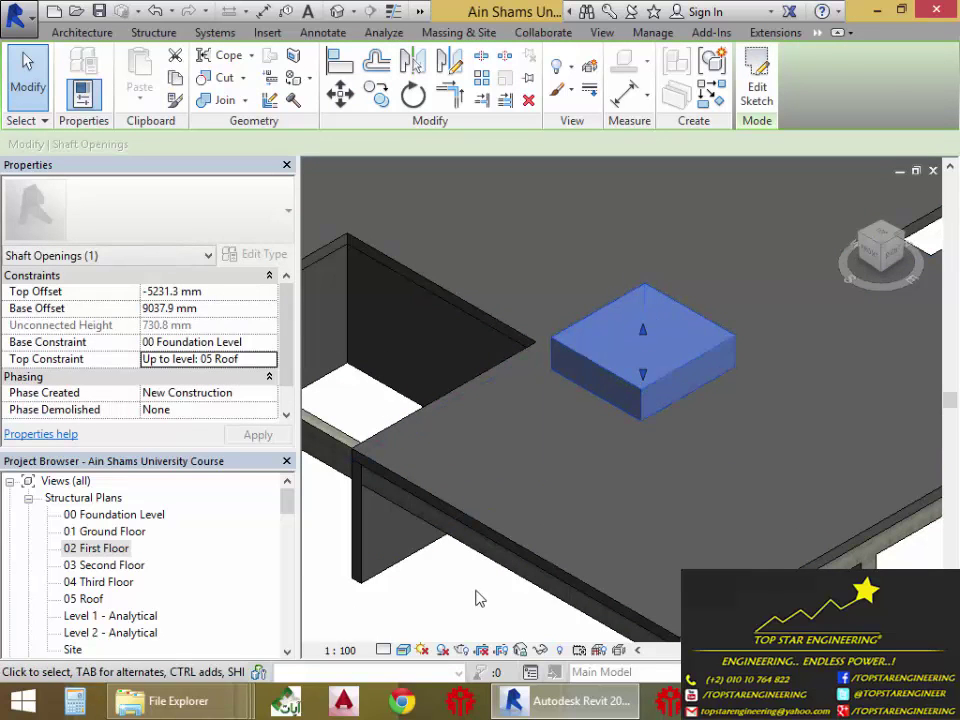
key(Escape)
click(703, 362)
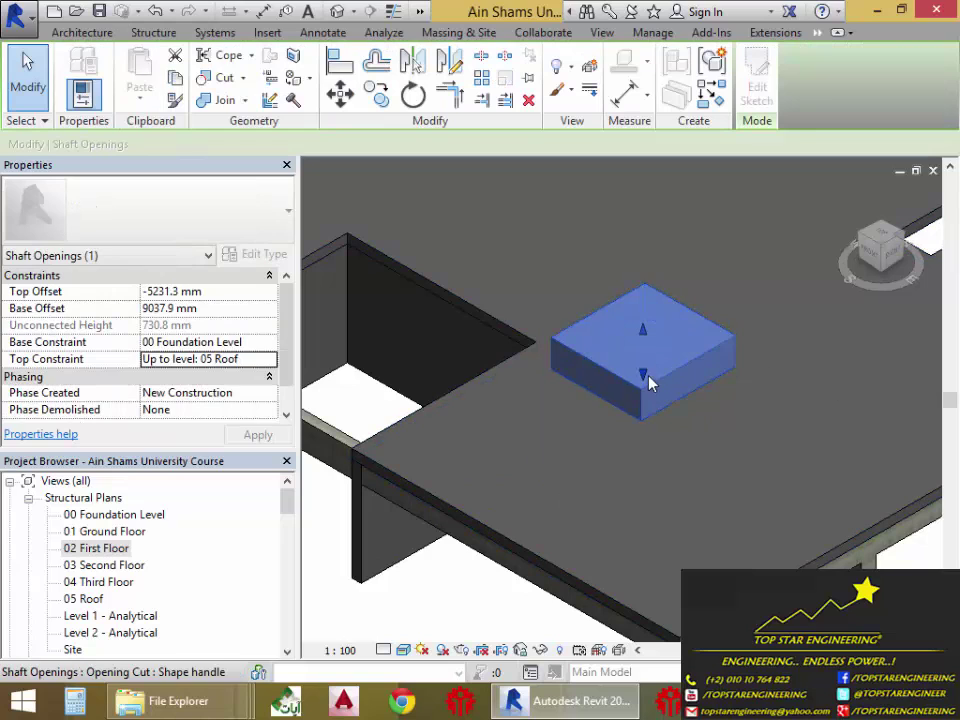
drag(647, 379, 628, 424)
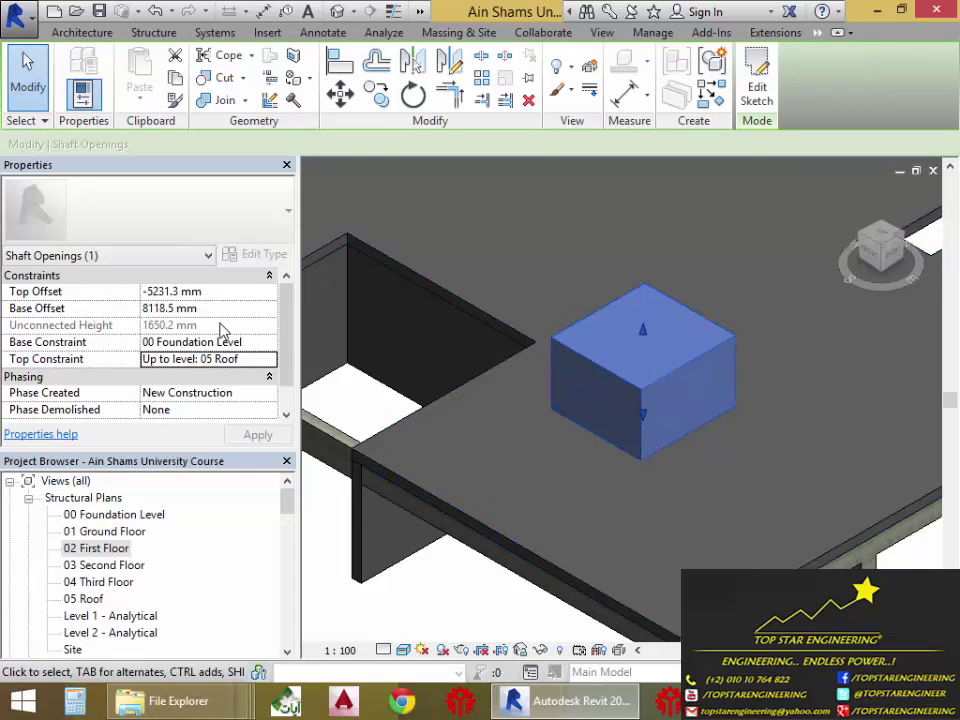
Step: Set the shaft opening's top offset and base offset to 0 mm and apply the changes
click(206, 291)
click(96, 293)
text(0)
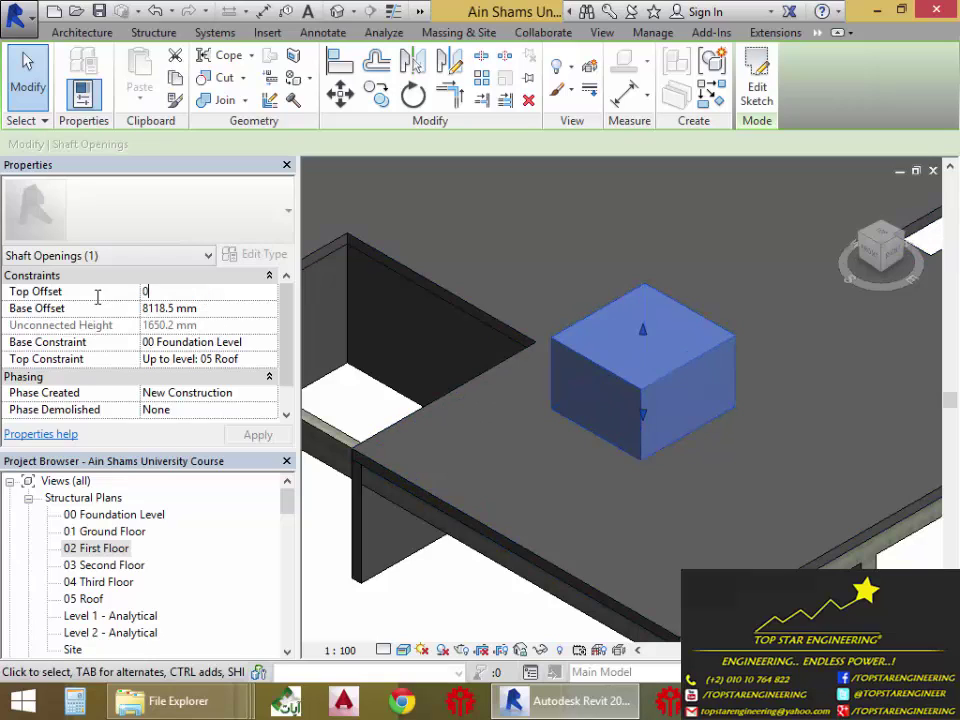
key(Return)
key(shift+Tab)
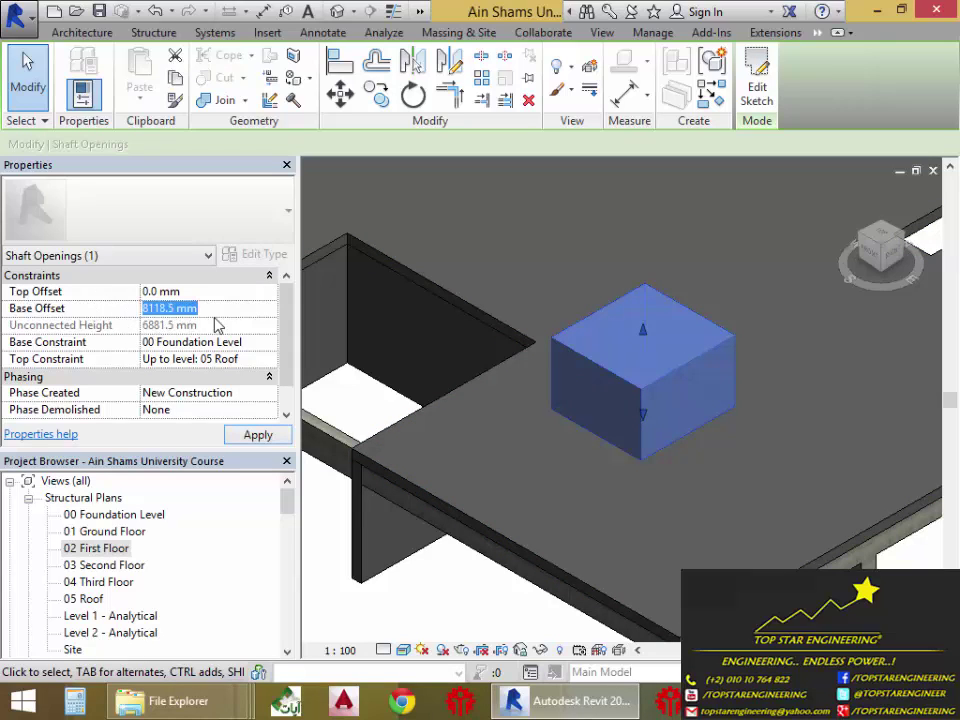
text(0)
key(Return)
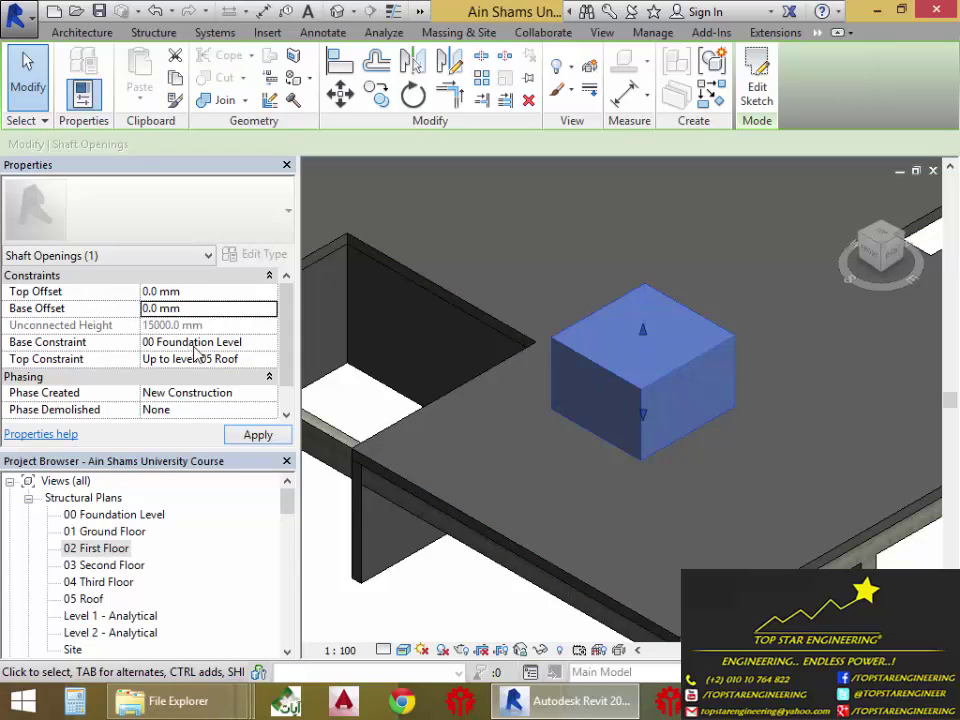
click(250, 359)
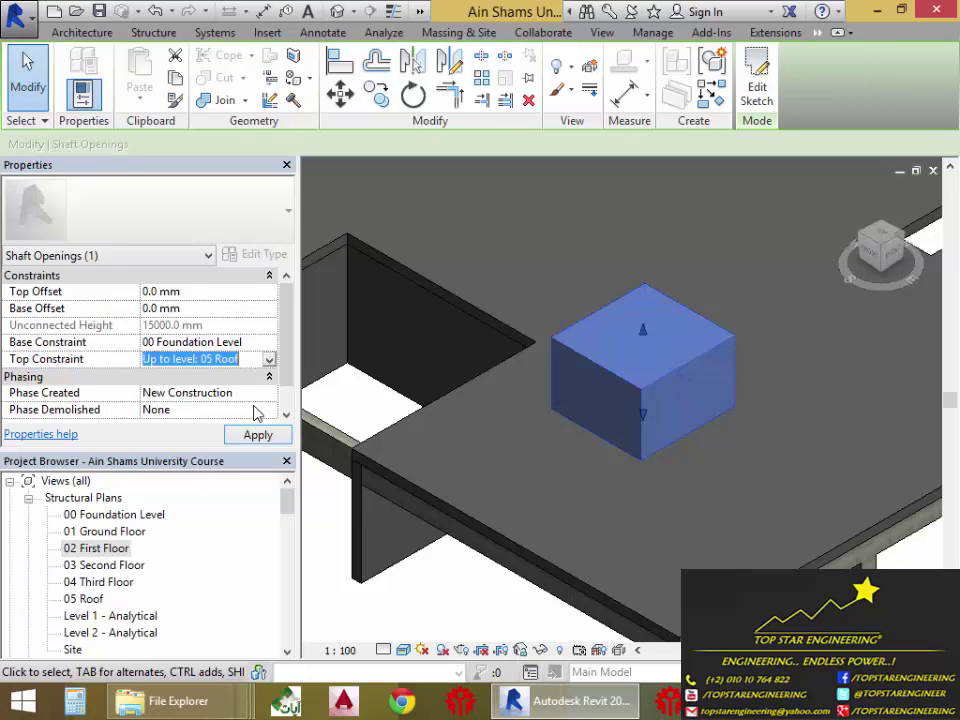
click(257, 435)
click(429, 579)
scroll(429, 579, down, 3)
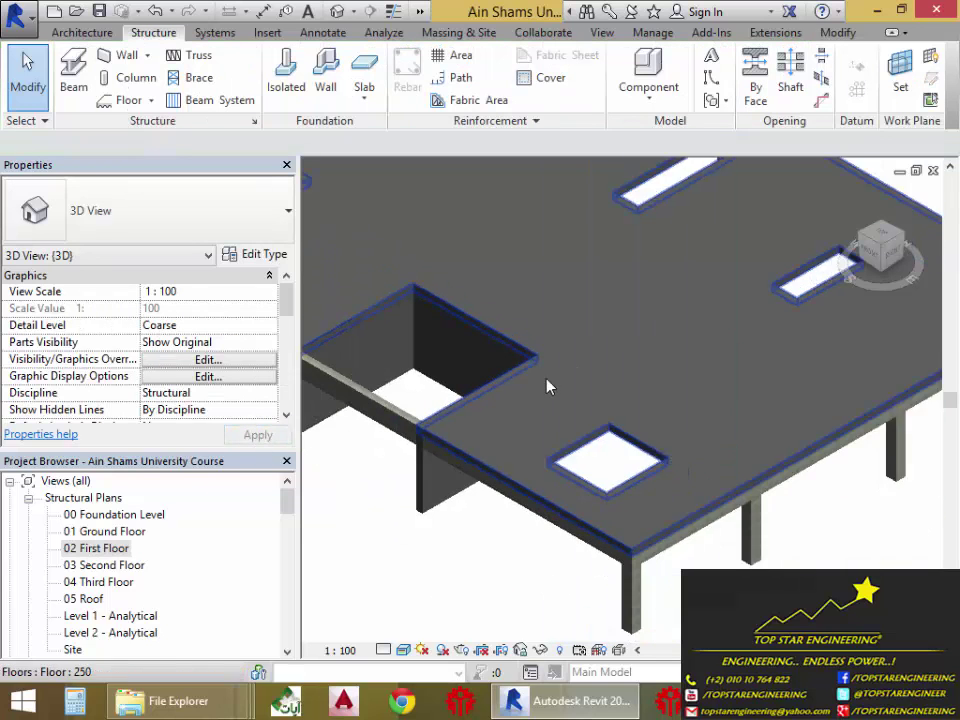
Step: Constrain the shaft opening from base level 02 First Floor up to level 03 Second Floor and apply it
scroll(546, 386, up, 3)
click(610, 461)
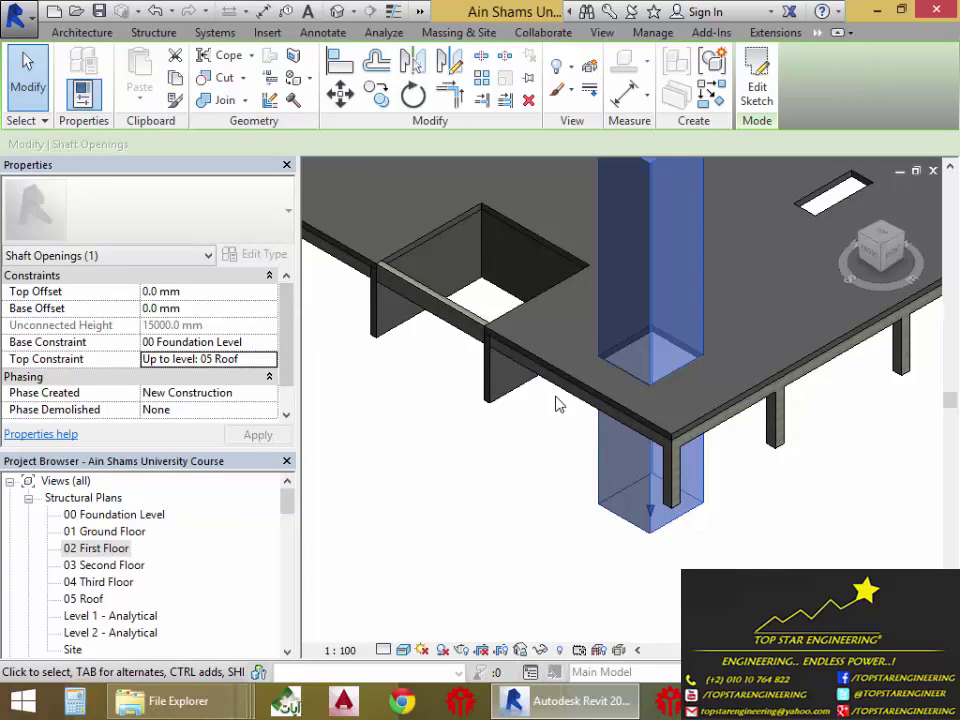
click(251, 343)
click(269, 343)
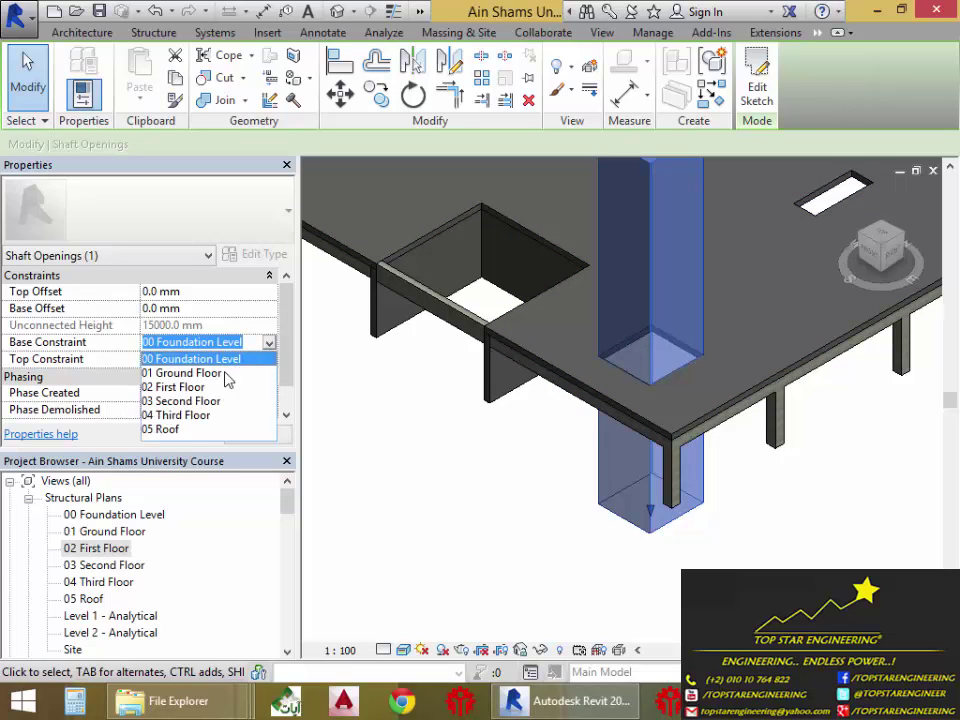
key(Escape)
key(Down)
key(Down)
click(269, 359)
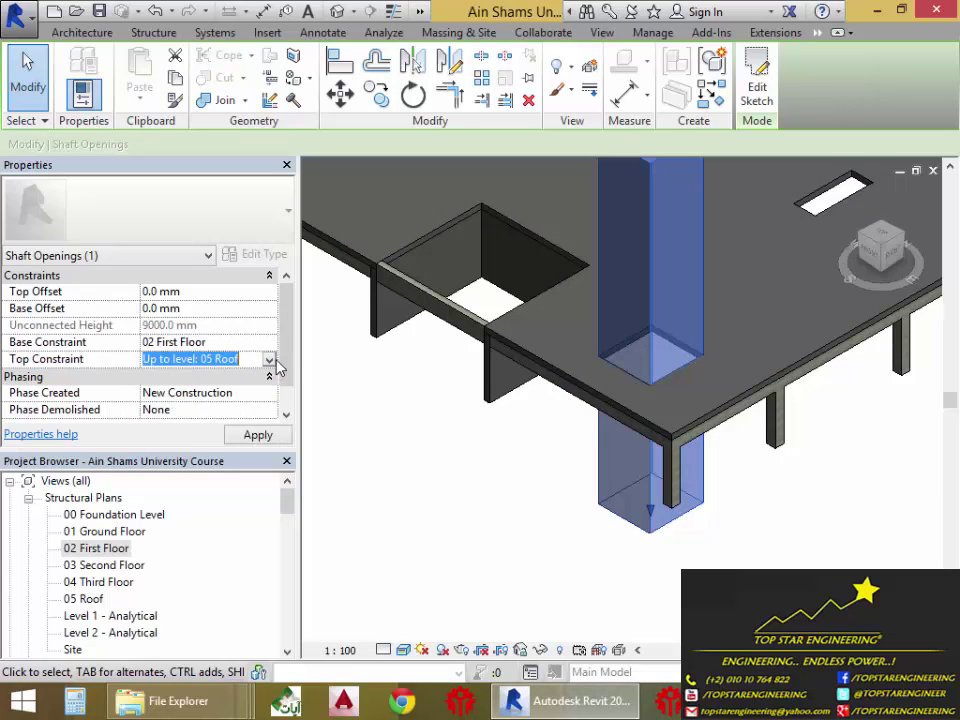
click(269, 359)
click(227, 418)
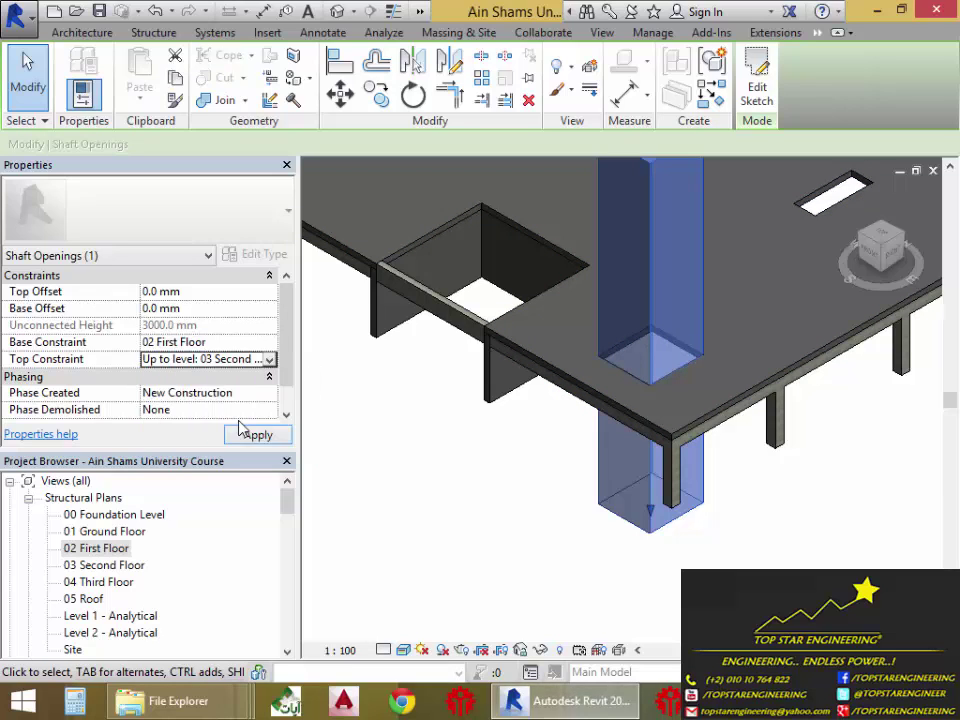
click(255, 432)
click(392, 448)
Step: Lower the shaft opening's base into the slab to a base offset of about -188 mm
click(644, 304)
scroll(644, 304, up, 2)
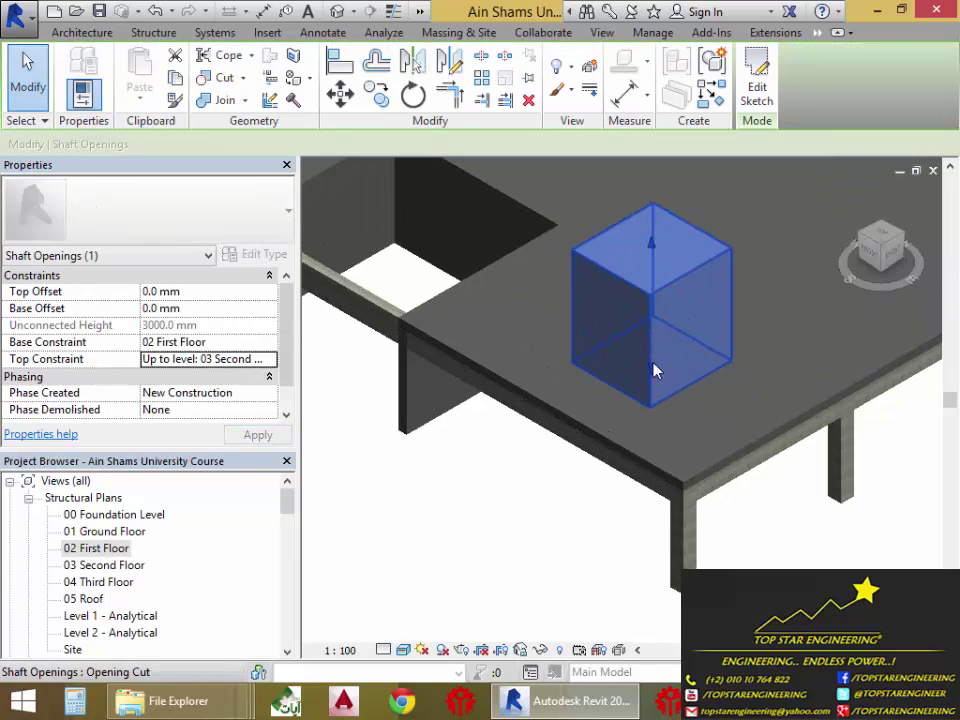
drag(653, 375, 651, 384)
click(549, 501)
Step: Set the shaft opening's base offset to -30 mm and recheck its constraints
click(703, 360)
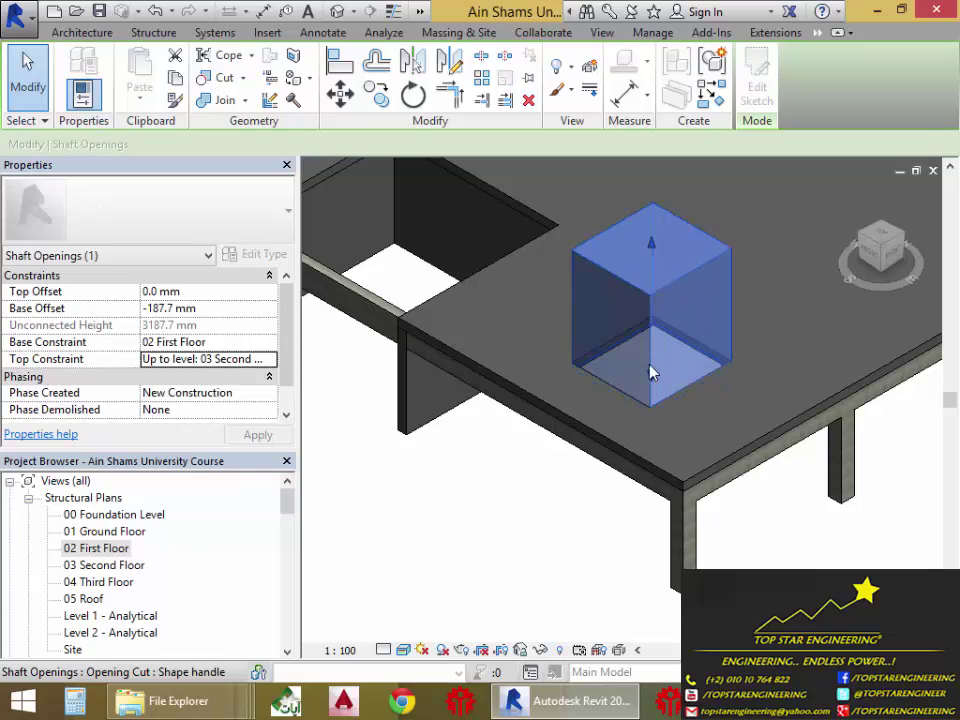
drag(194, 309, 143, 308)
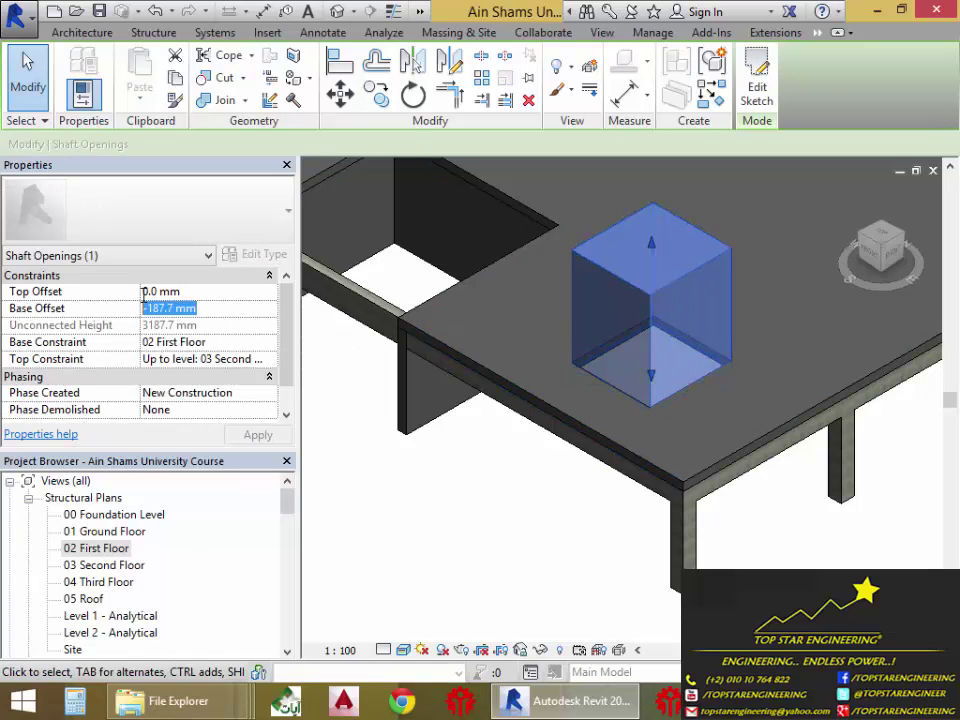
text(-)
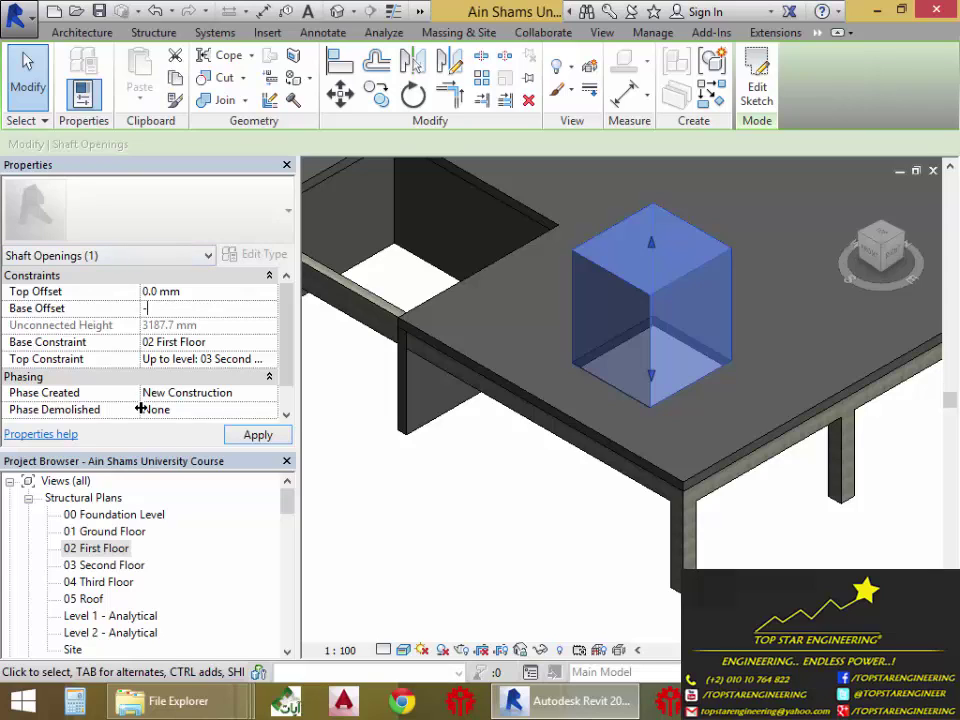
text(20)
key(BackSpace)
key(BackSpace)
text(30)
key(Return)
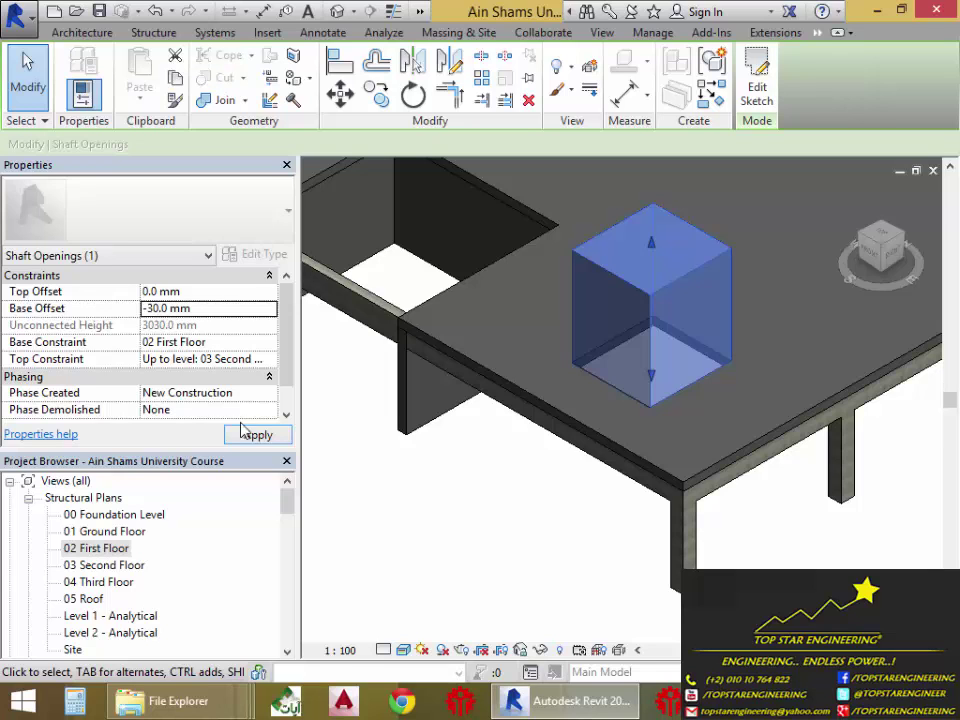
click(447, 465)
click(664, 364)
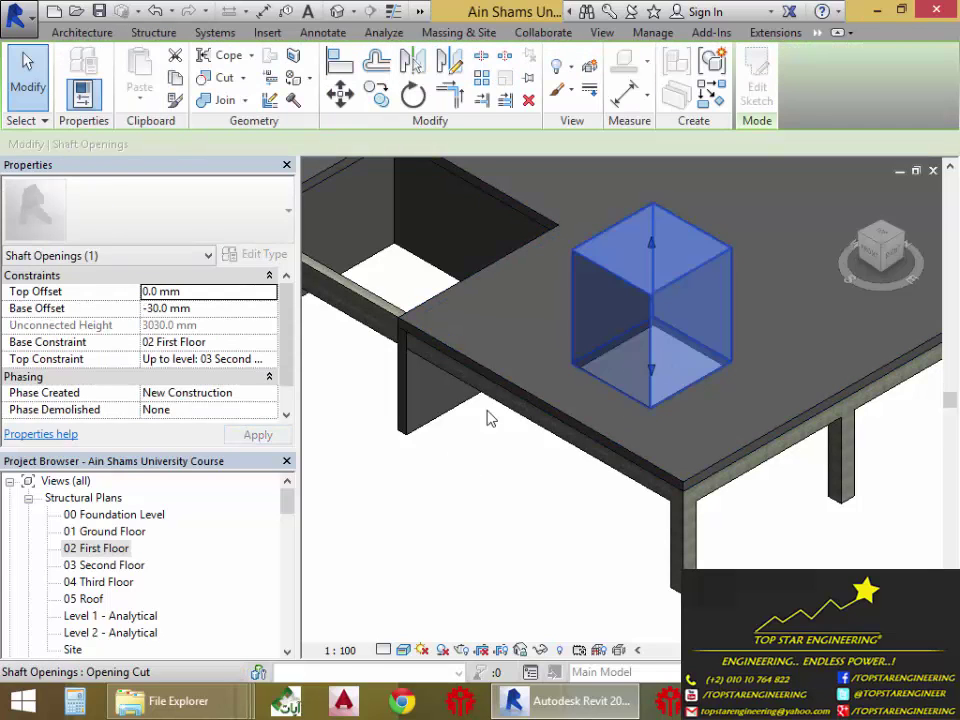
click(214, 307)
click(217, 307)
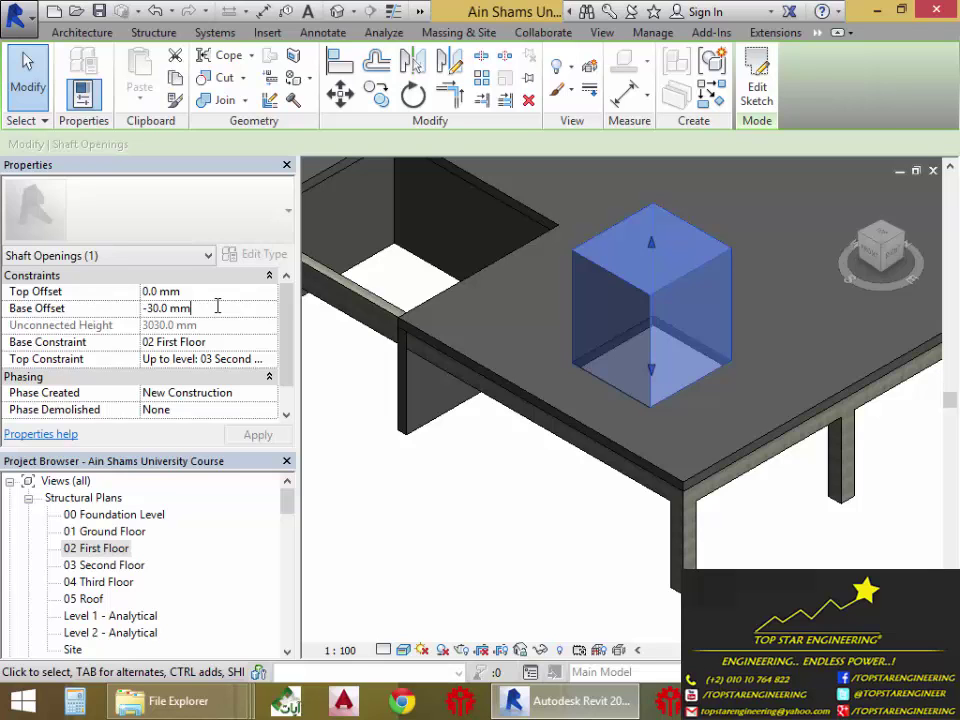
key(Escape)
Step: Open the North building elevation view
click(118, 533)
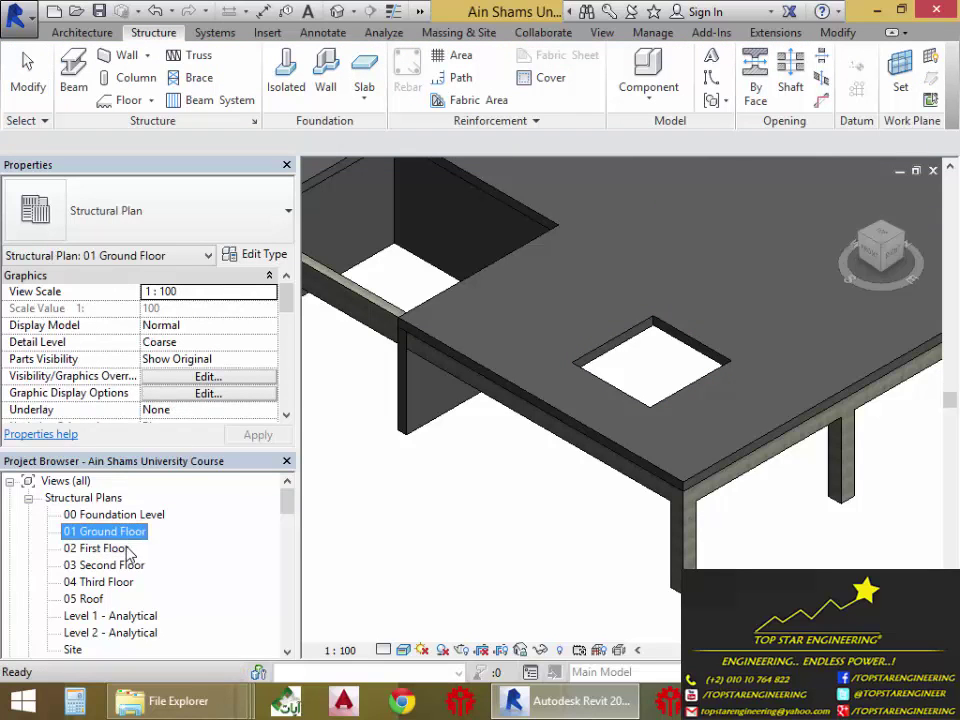
scroll(130, 555, down, 5)
double_click(80, 548)
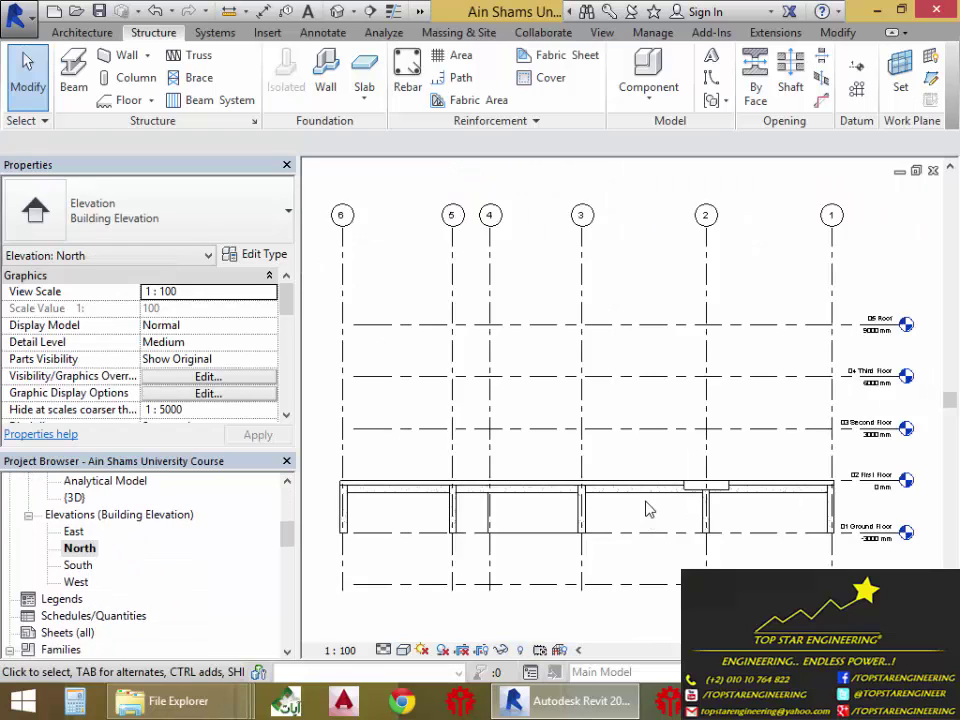
Step: Move the 250 floor slab vertically by setting its distance below the 03 Second Floor level to 2500 mm
scroll(690, 497, up, 4)
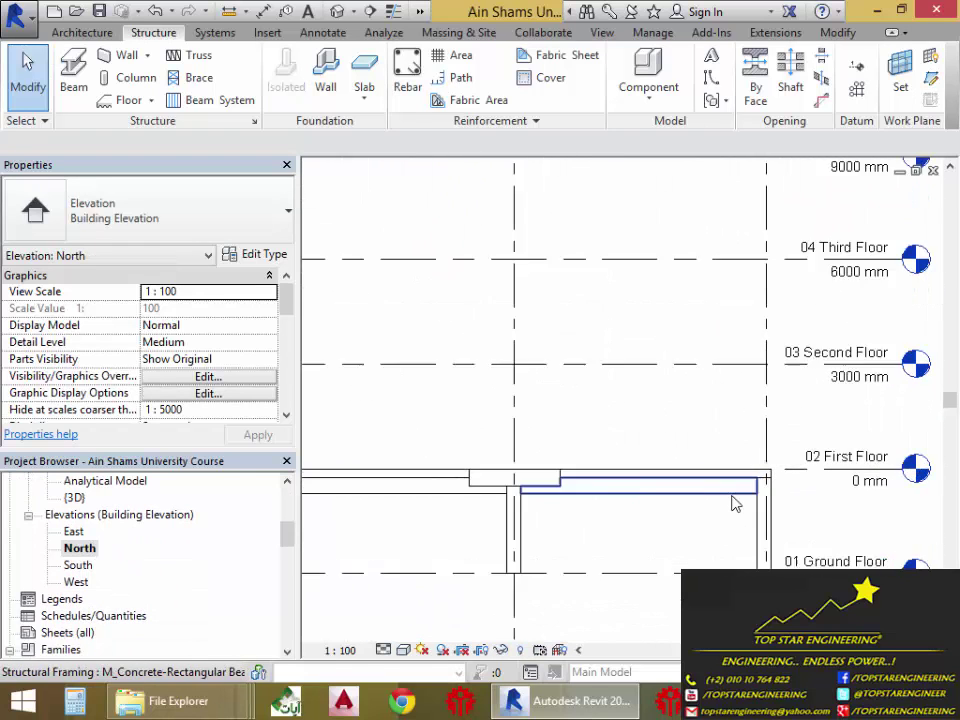
scroll(735, 503, up, 1)
click(735, 468)
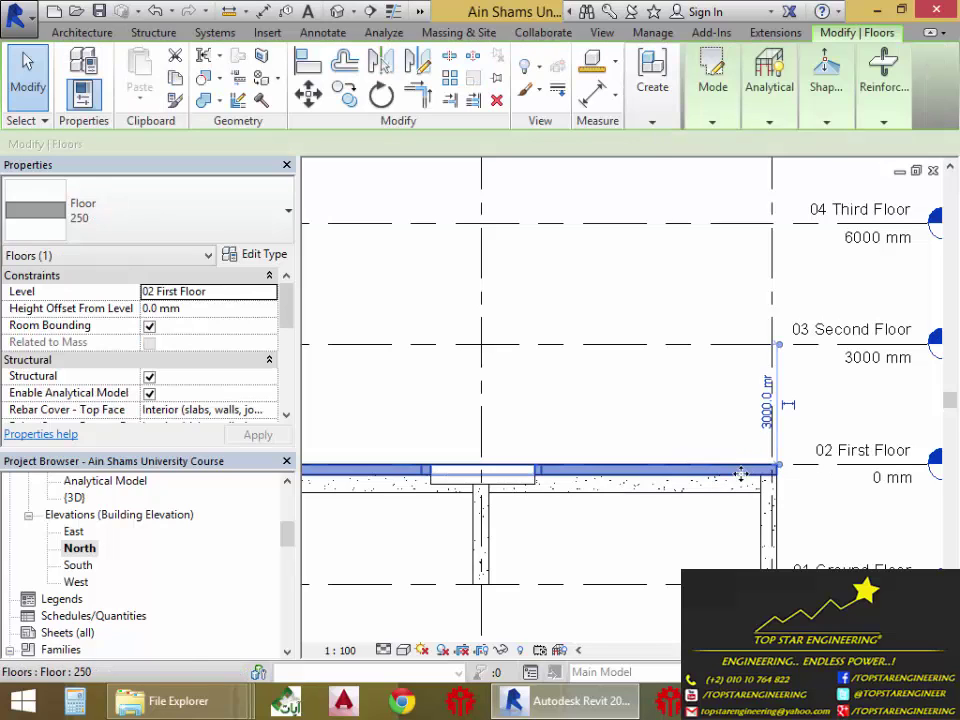
scroll(785, 410, up, 3)
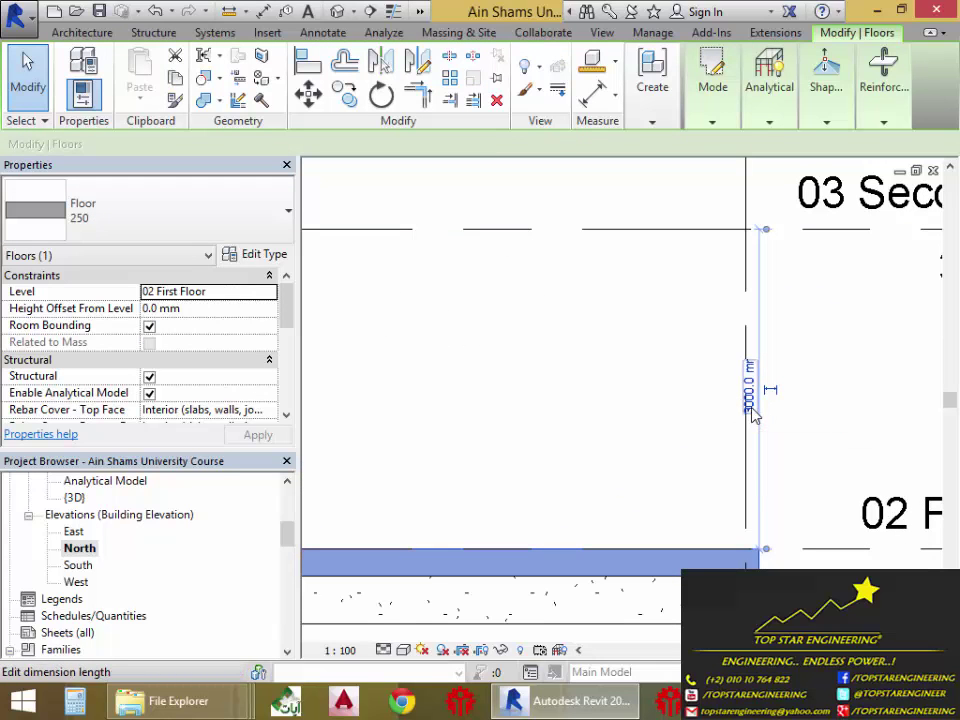
scroll(752, 413, down, 2)
click(749, 400)
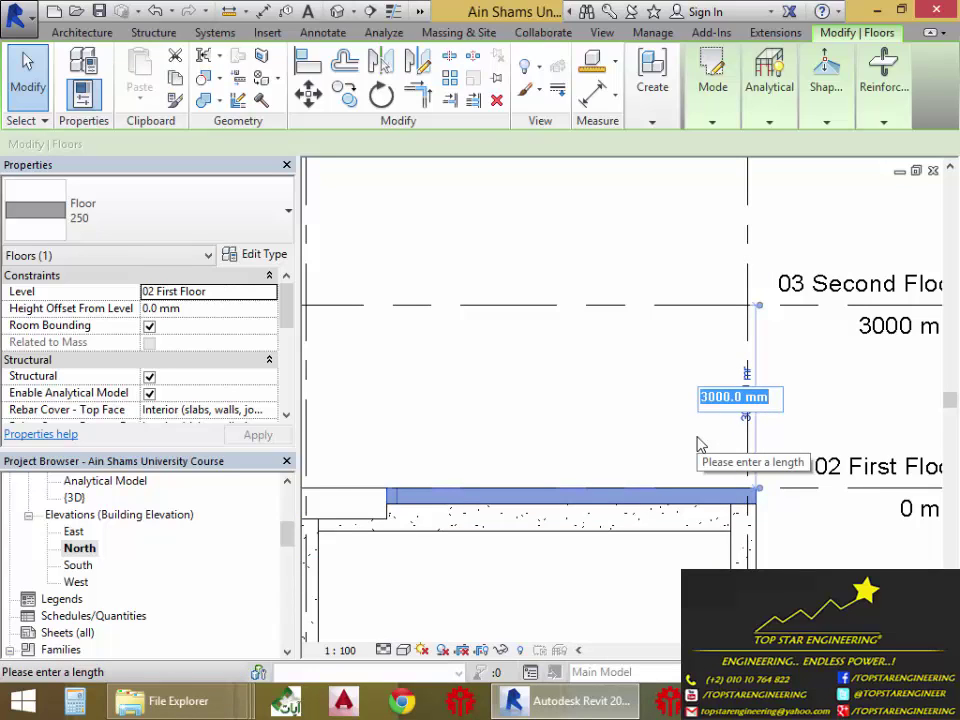
text(2500)
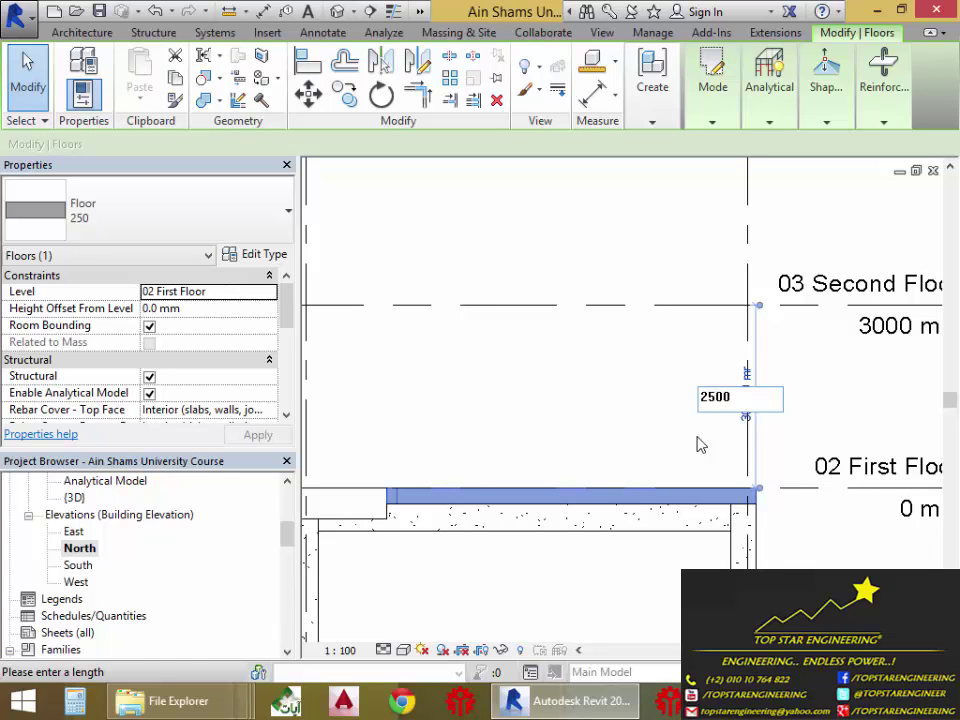
key(Return)
click(645, 557)
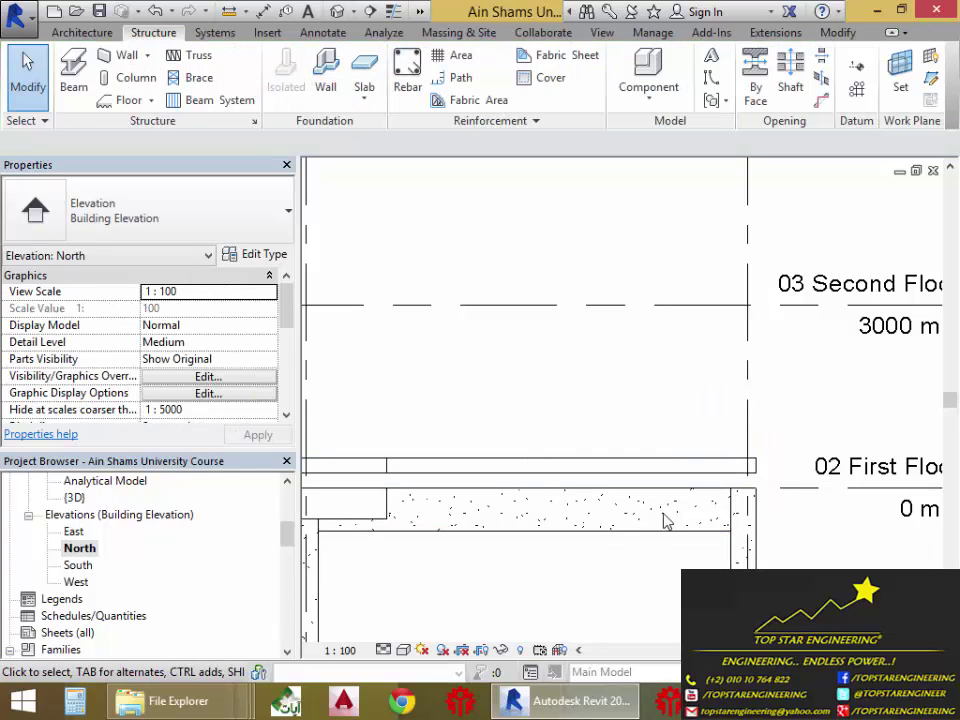
Step: Undo the 250 floor slab's vertical move and dismiss the save reminder without saving the project
click(678, 476)
click(668, 552)
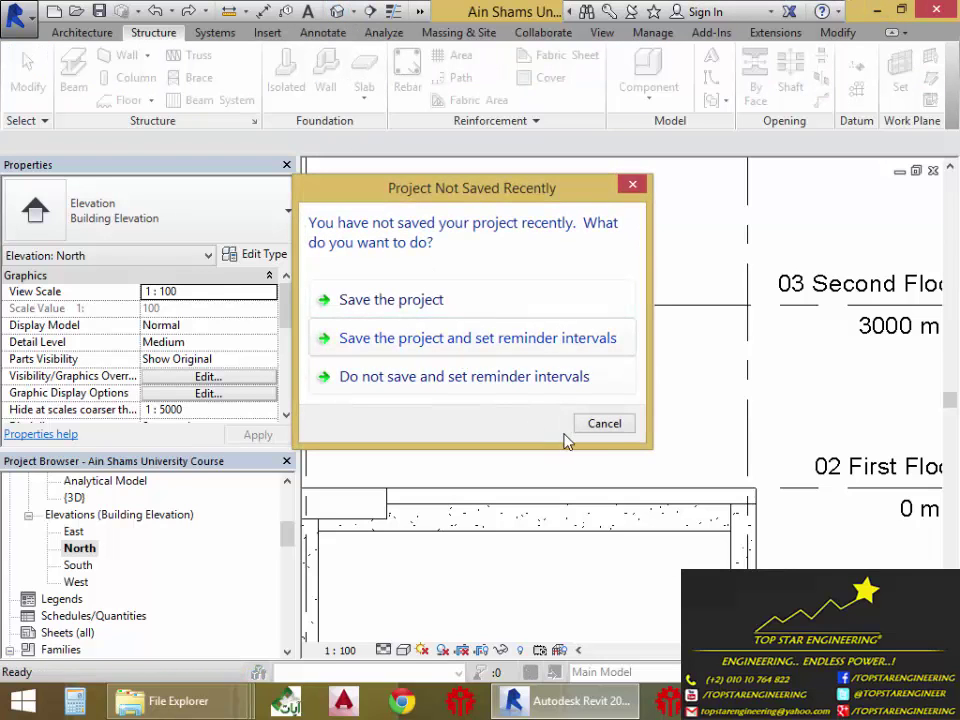
click(596, 424)
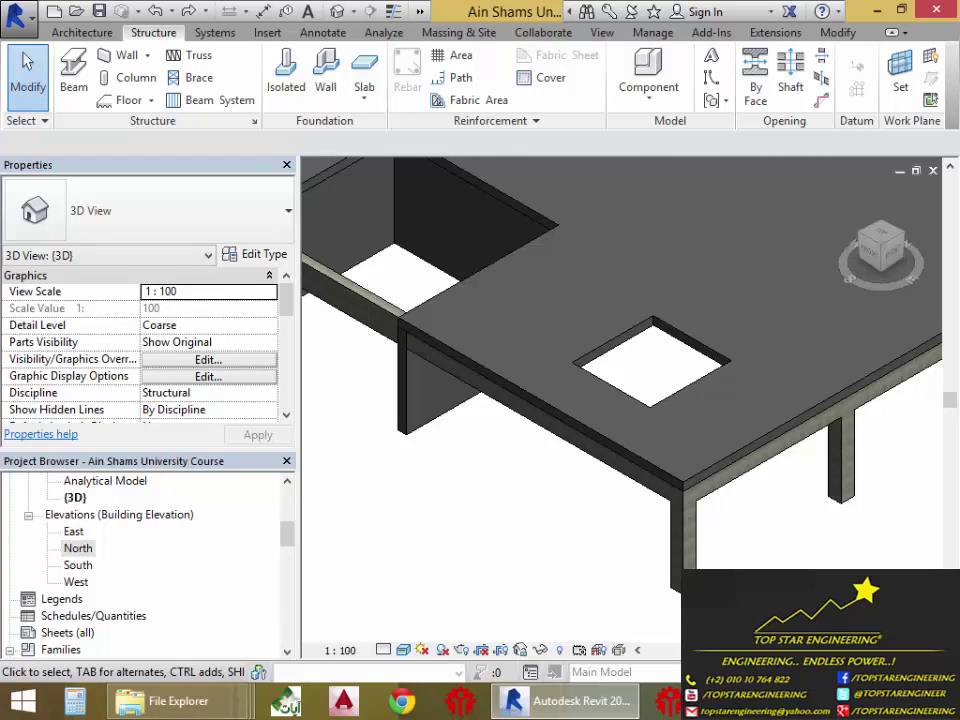
Step: In the 3D view, cut a small rectangular wall opening near the middle of the 250 mm wall at the back of the slab recess
middle_drag(572, 456, 737, 553)
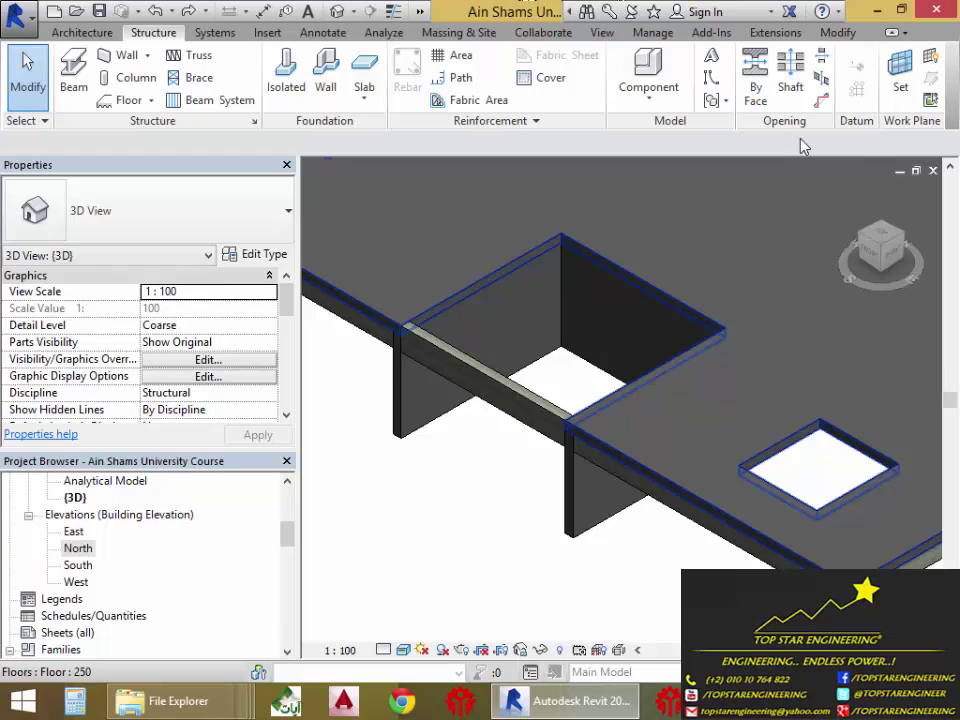
click(822, 62)
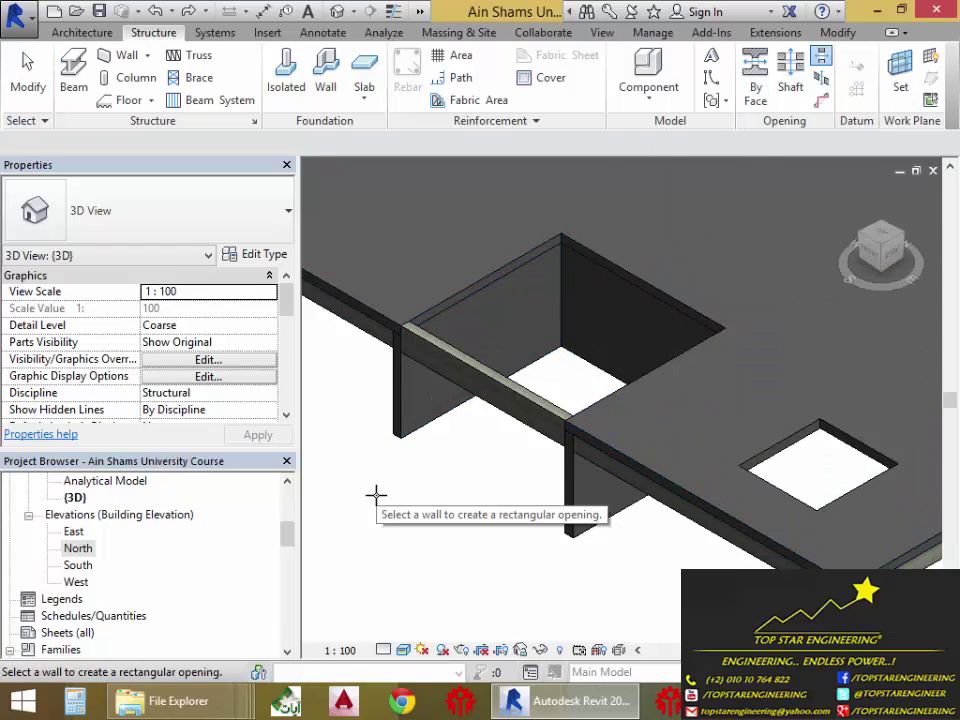
scroll(385, 485, up, 1)
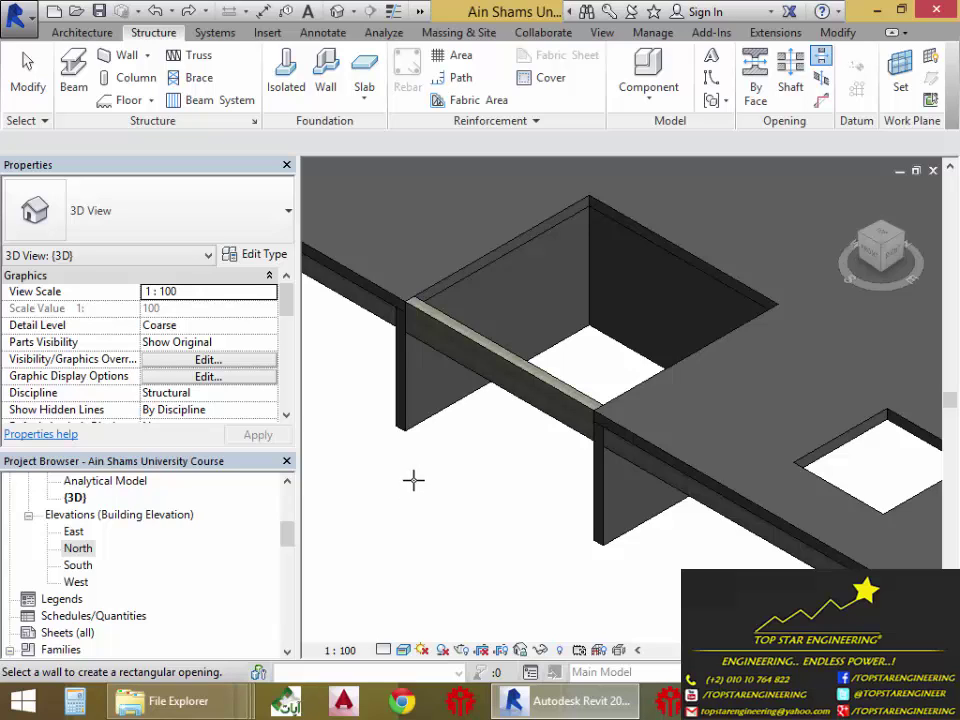
shift+middle_drag(435, 480, 512, 460)
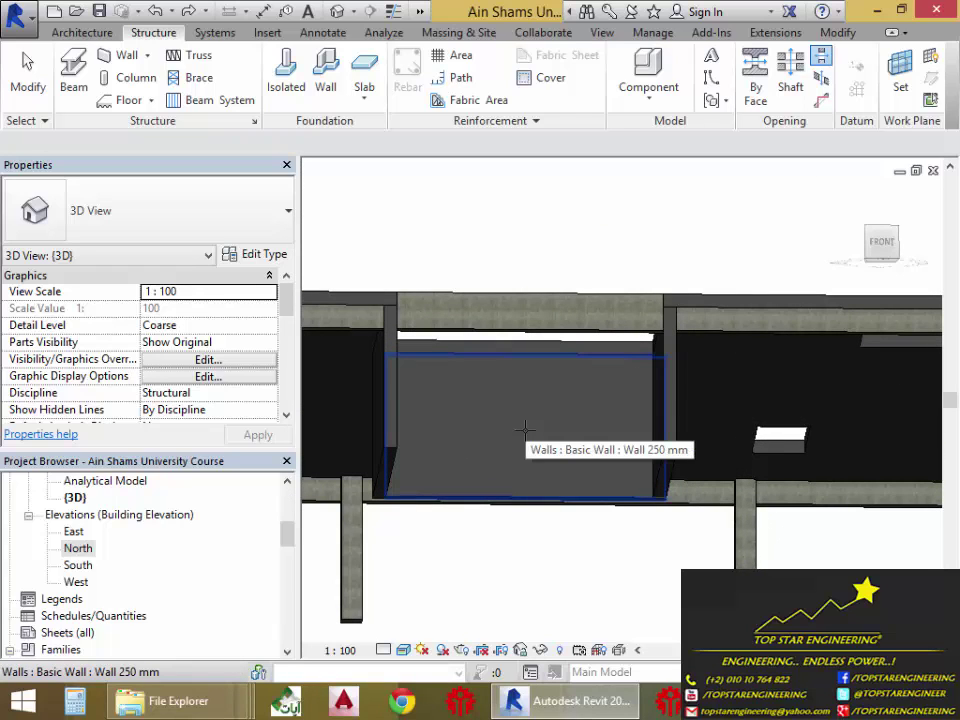
click(524, 430)
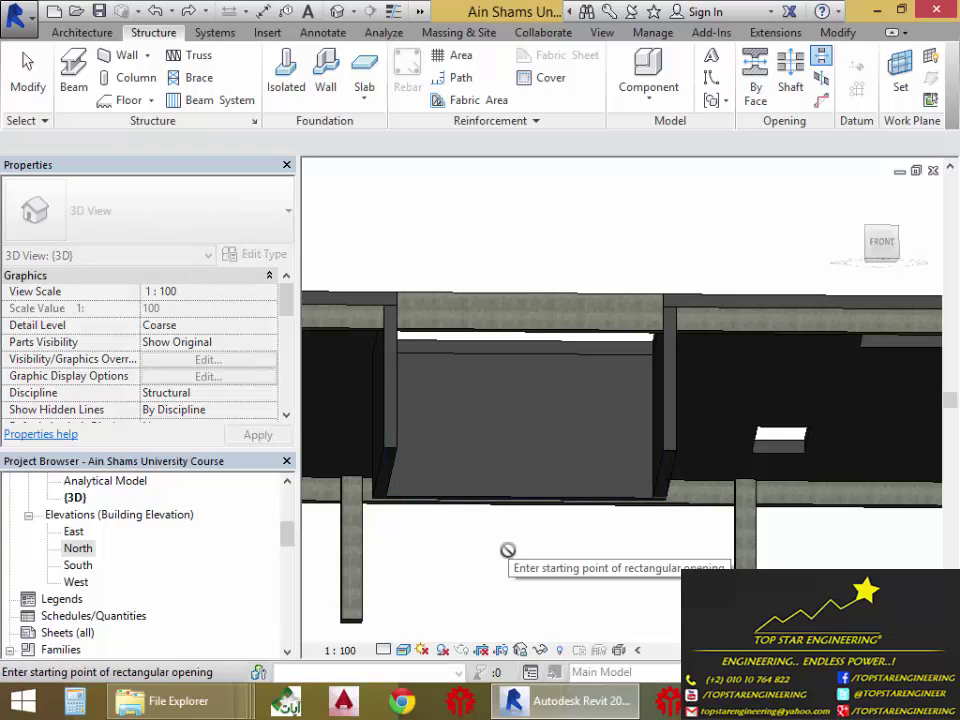
click(565, 392)
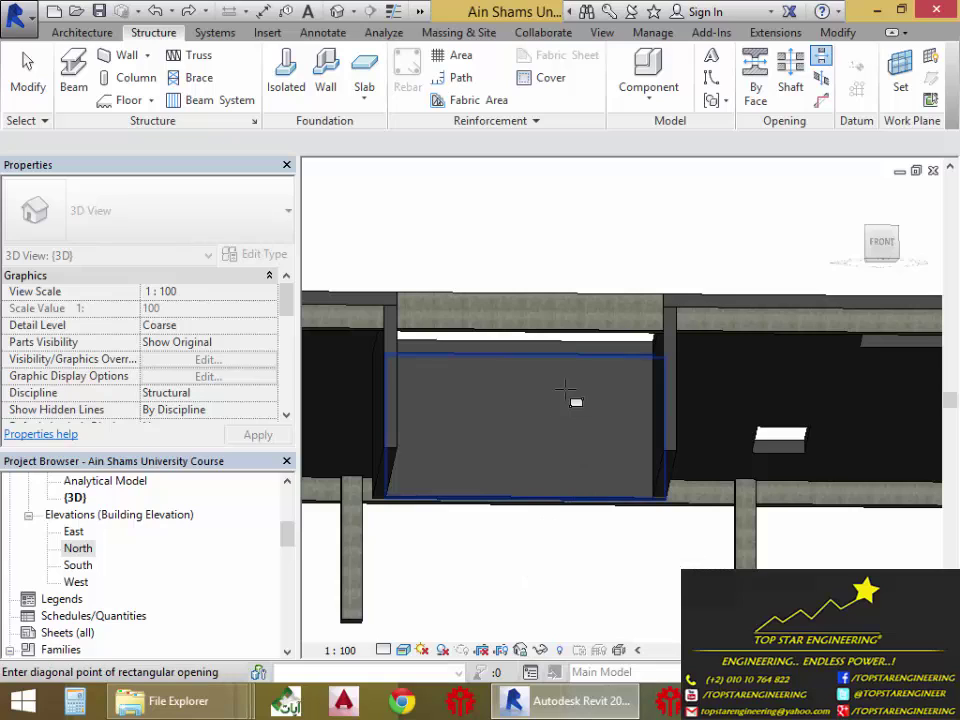
click(504, 432)
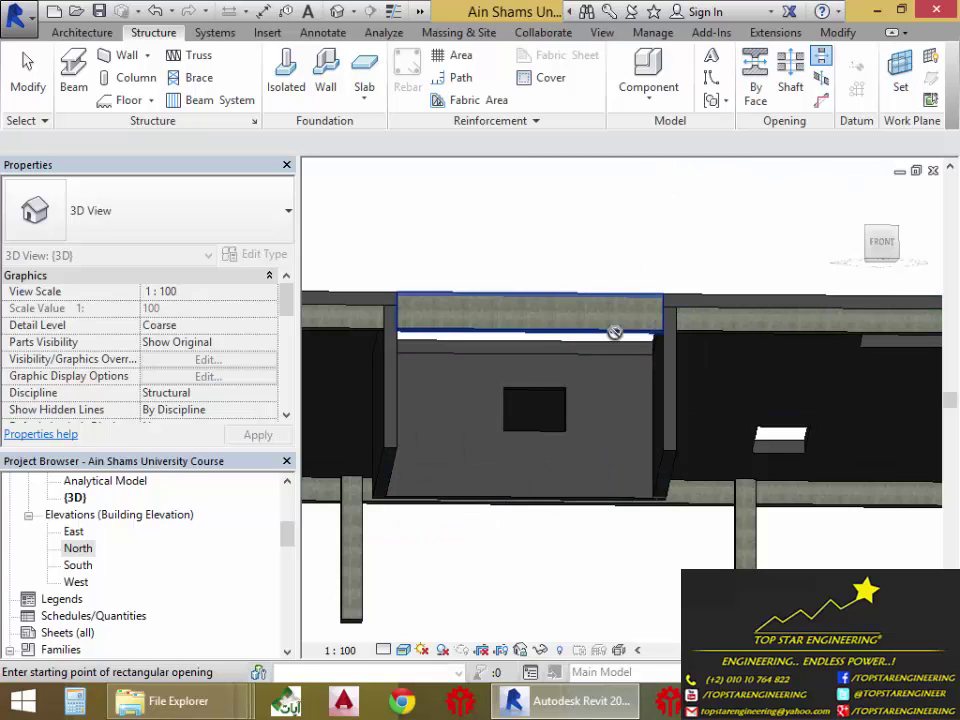
key(Escape)
mouse_move(591, 508)
shift+middle_down()
mouse_move(608, 494)
mouse_move(540, 546)
mouse_move(529, 531)
mouse_move(577, 517)
mouse_move(579, 503)
shift+middle_up()
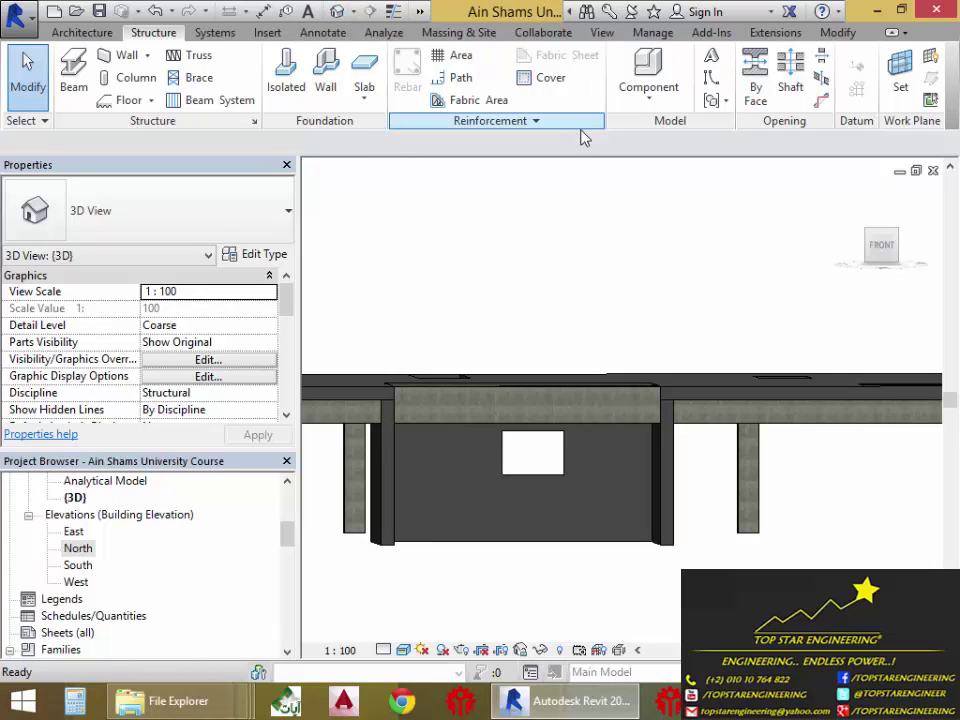
click(850, 198)
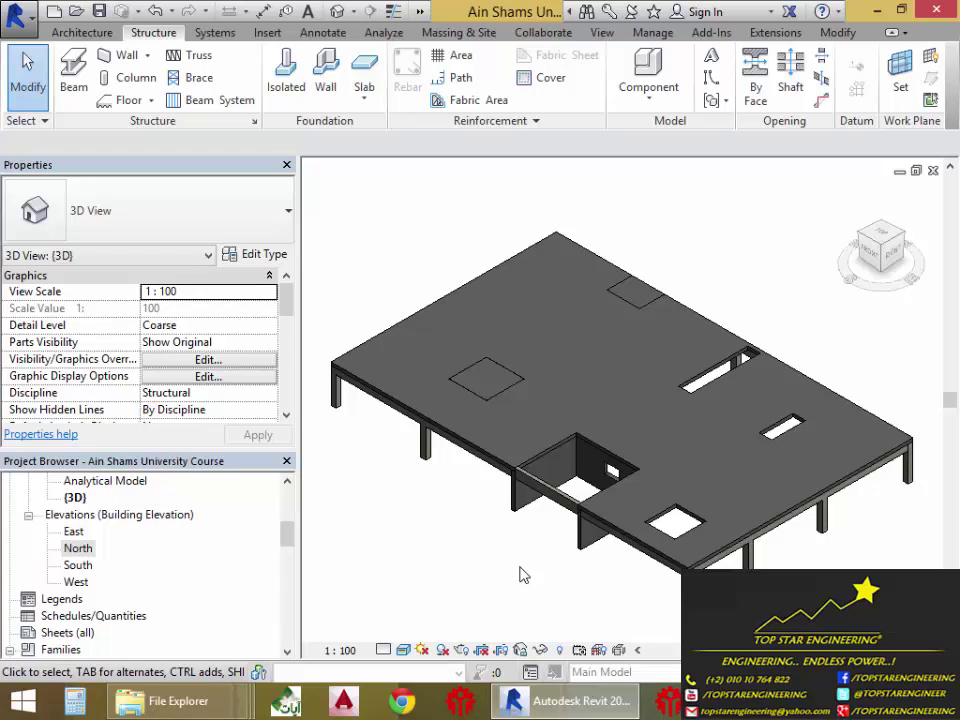
Step: Switch to the Removable Disk (H:) window in File Explorer
mouse_move(172, 712)
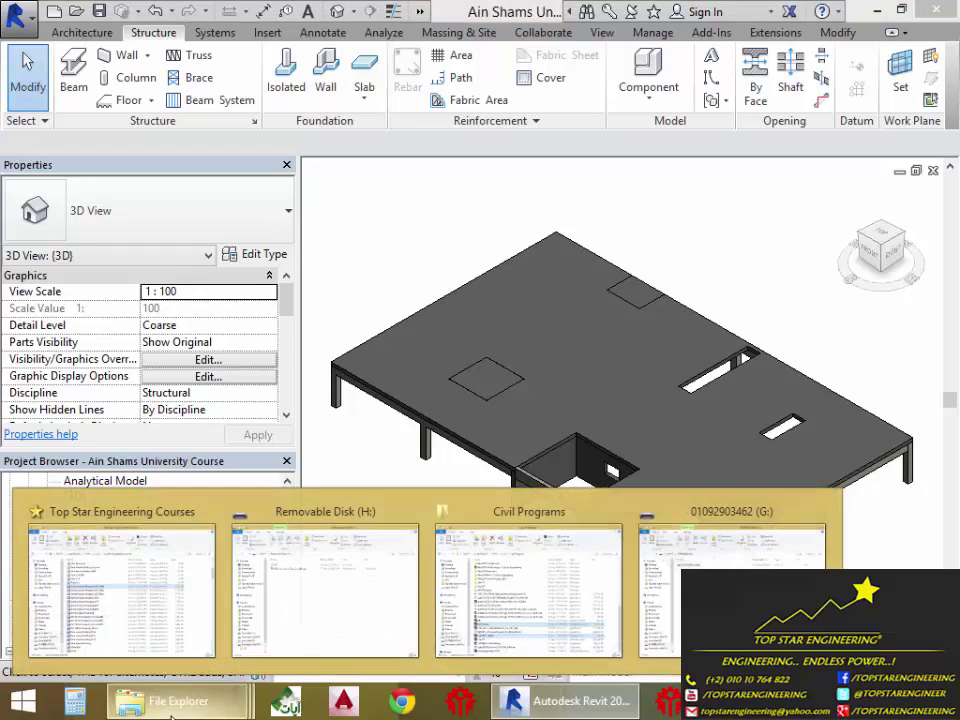
mouse_move(424, 556)
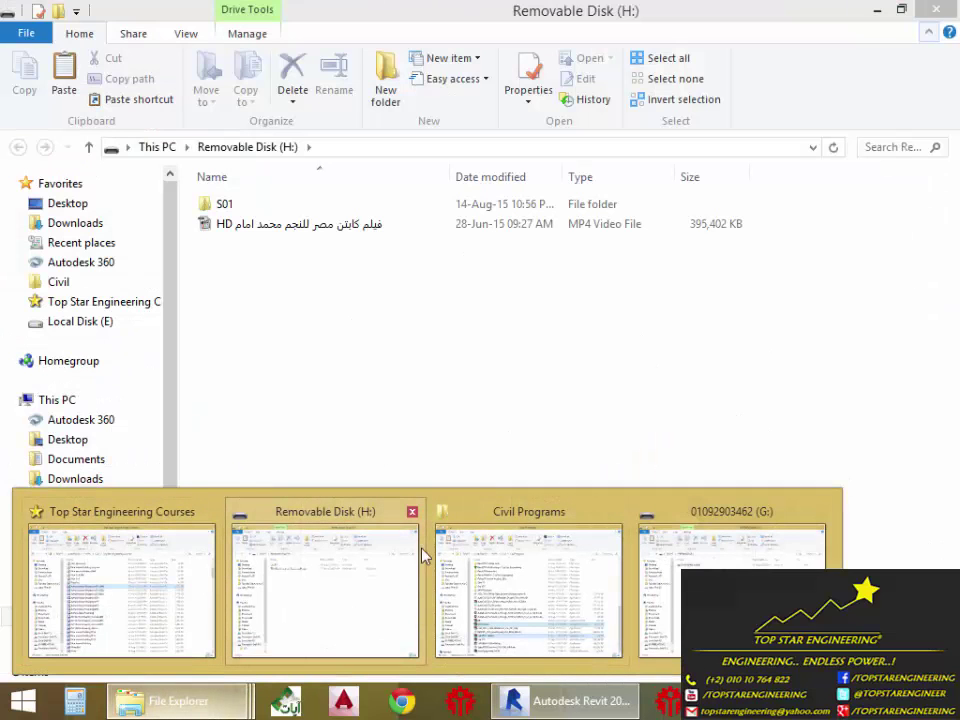
click(302, 585)
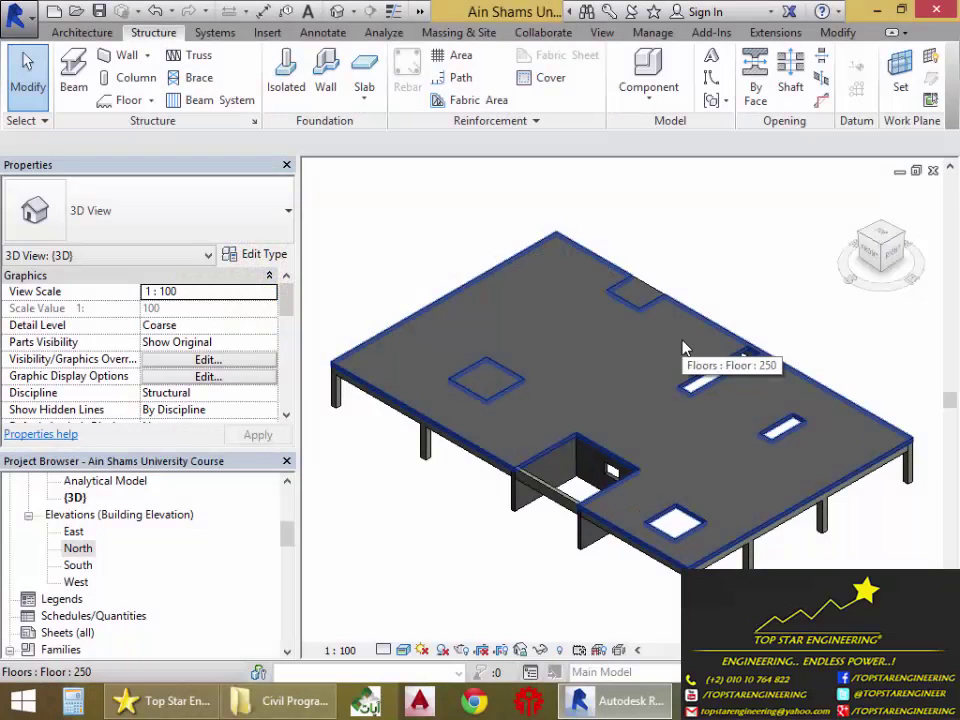
Step: Examine the floor slab and its openings in the 3D view from several angles
shift+middle_drag(593, 513, 651, 437)
scroll(767, 349, up, 3)
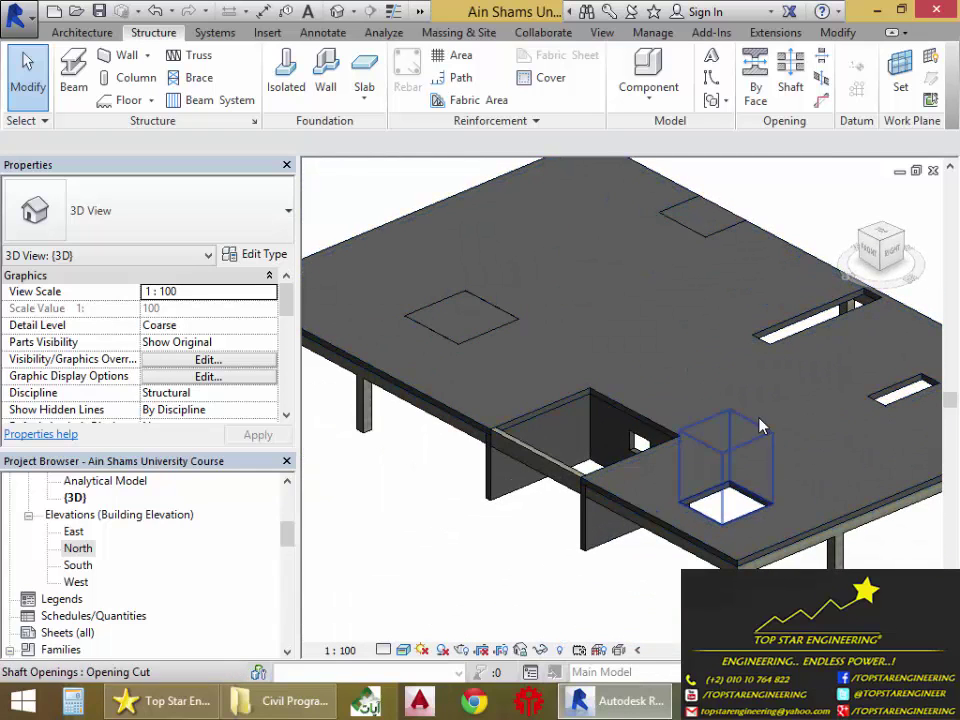
scroll(535, 410, down, 3)
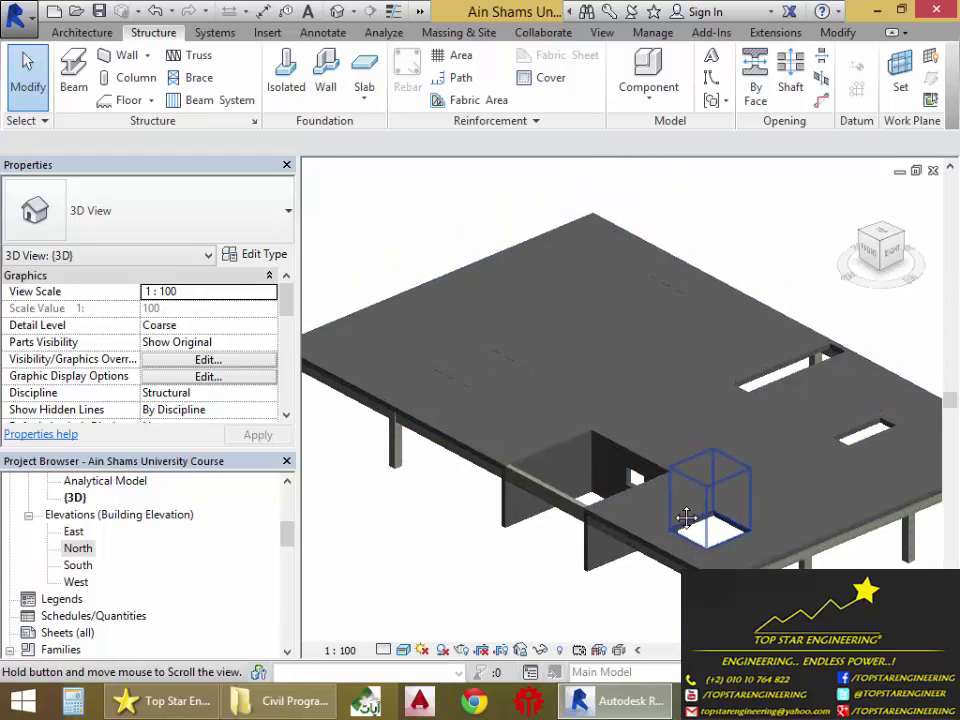
scroll(615, 462, up, 3)
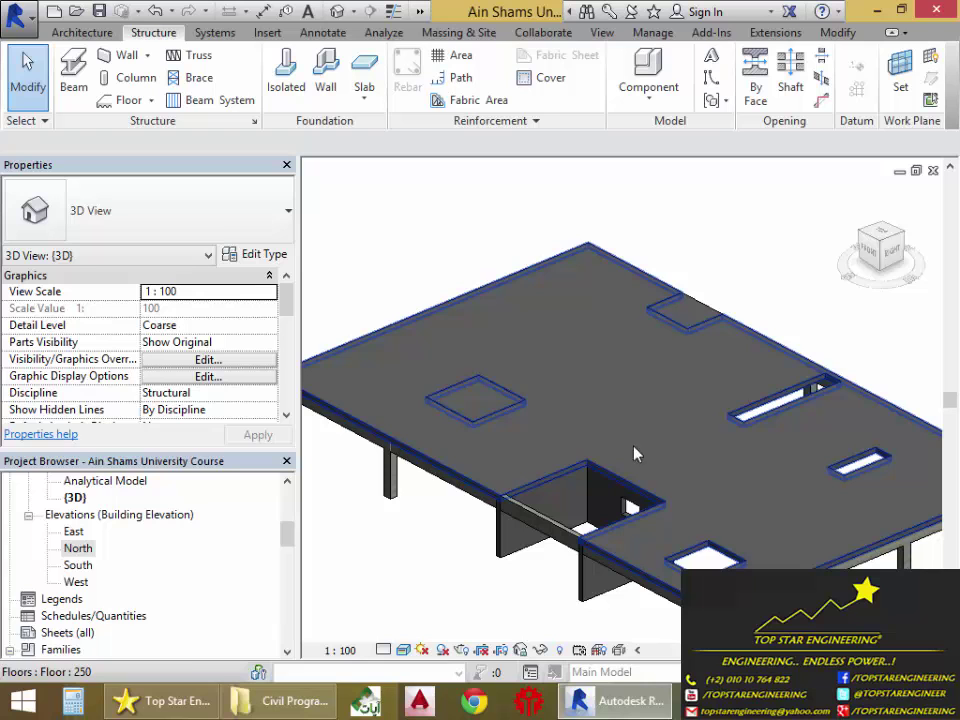
shift+middle_drag(450, 390, 590, 440)
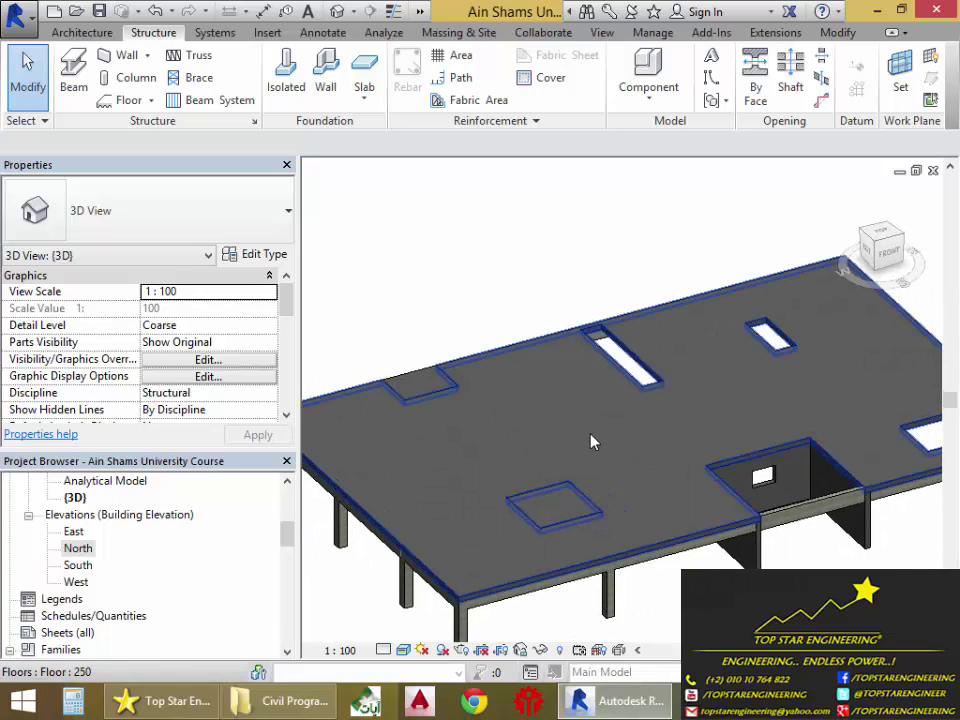
Step: Open the 01 Ground Floor structural plan and fit the whole grid in the view
click(78, 547)
scroll(130, 553, up, 2)
scroll(137, 556, up, 3)
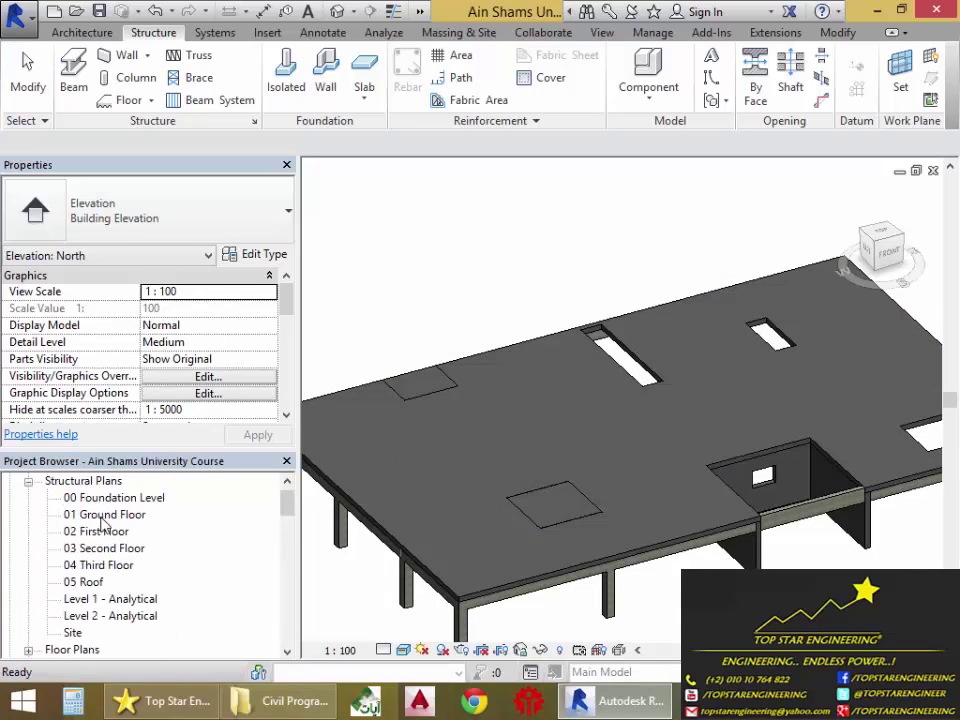
click(103, 532)
click(101, 517)
double_click(101, 519)
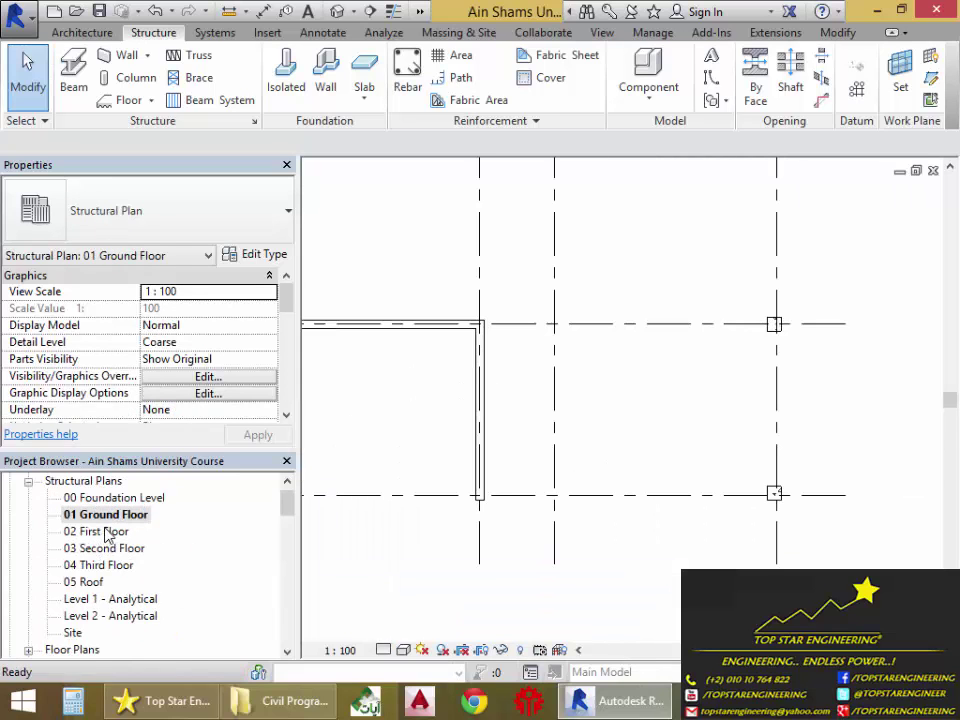
middle_drag(860, 458, 821, 521)
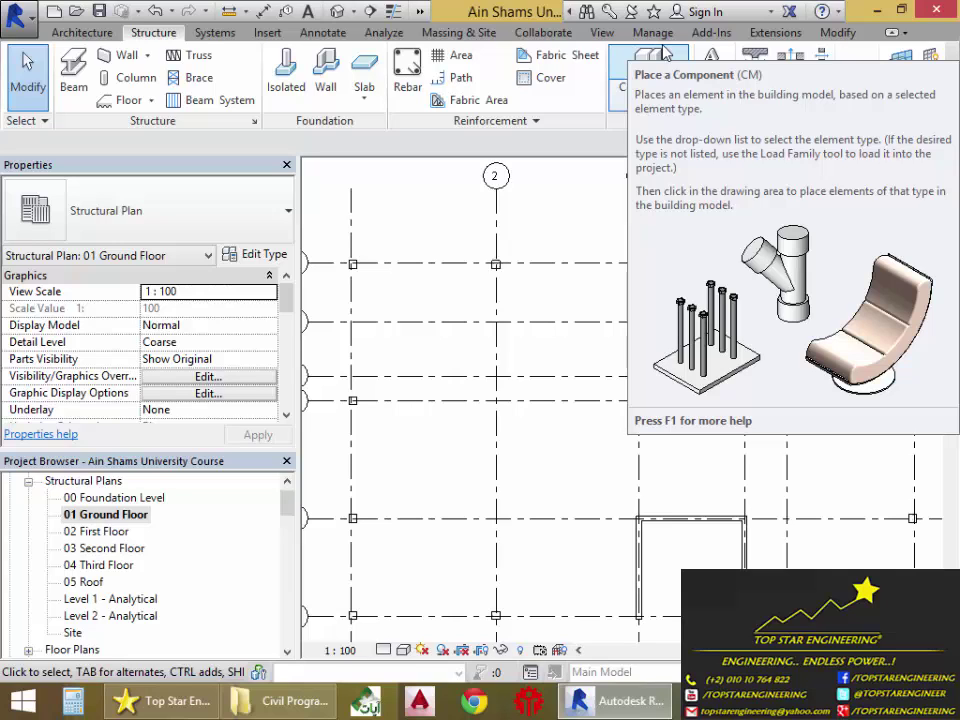
key(z)
key(f)
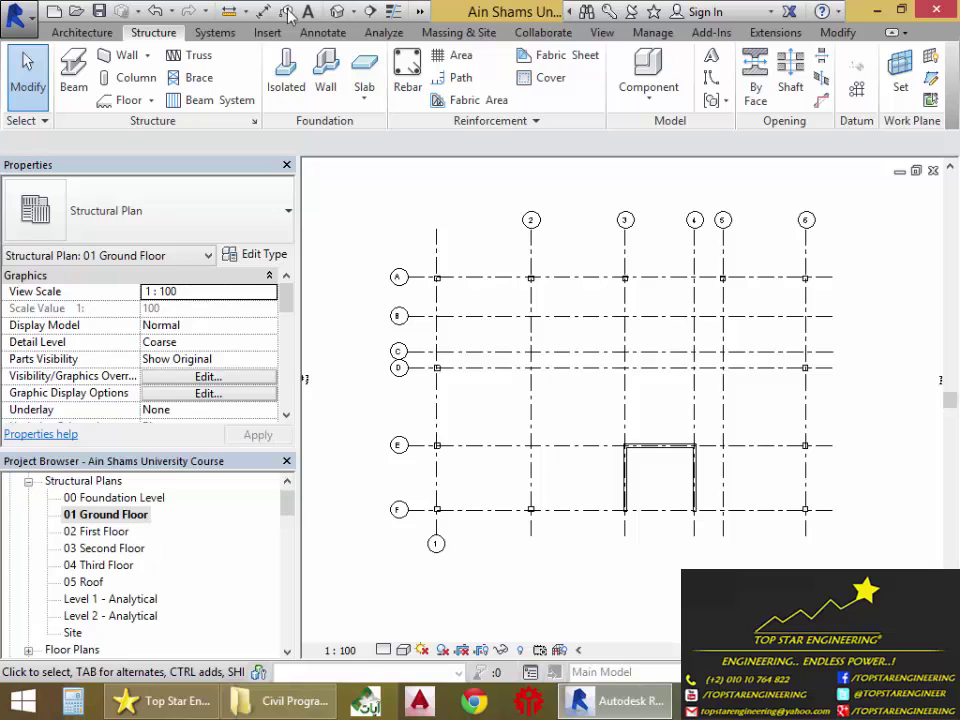
Step: Return to the default 3D view and look at the structure from the front
click(338, 20)
middle_drag(840, 596, 640, 445)
scroll(777, 482, down, 3)
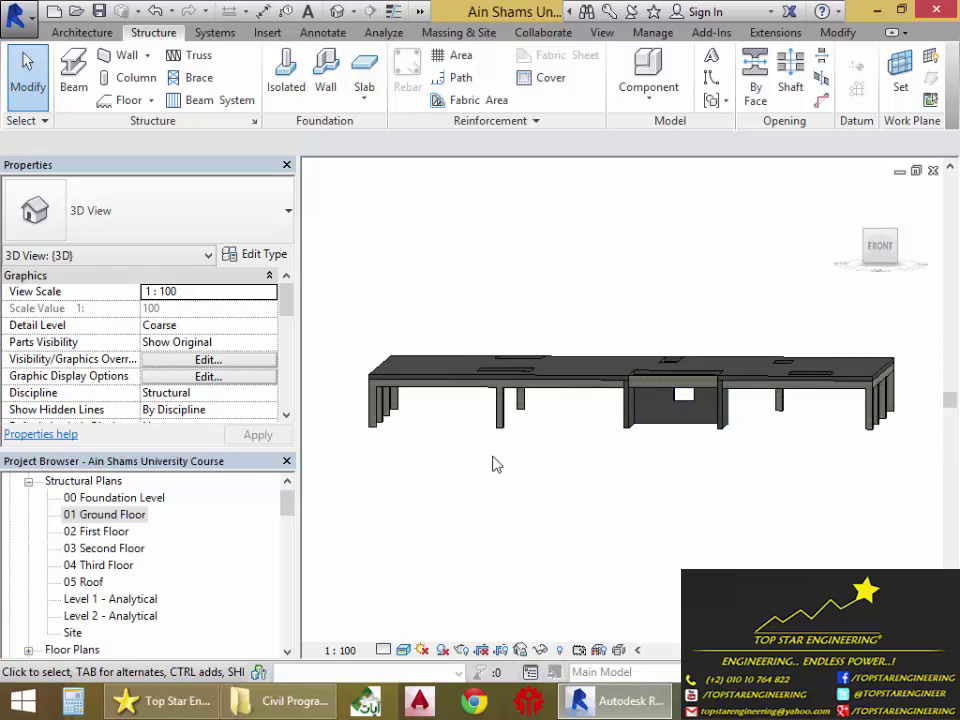
Step: Open the North building elevation so that the storey and all the levels are in view
click(100, 531)
scroll(131, 545, down, 2)
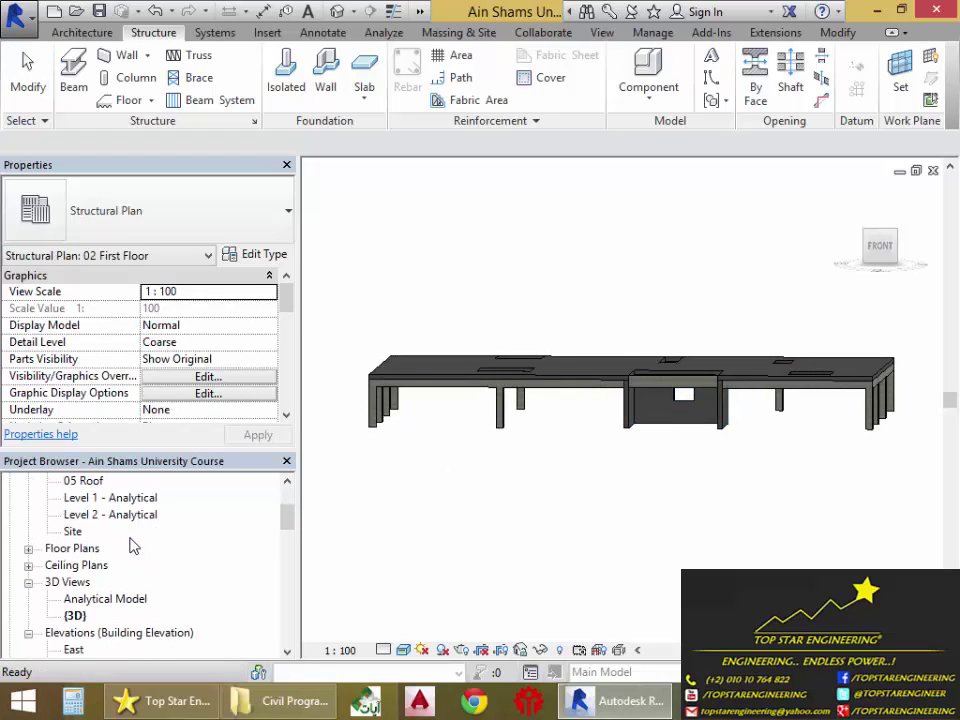
scroll(133, 545, down, 1)
double_click(76, 615)
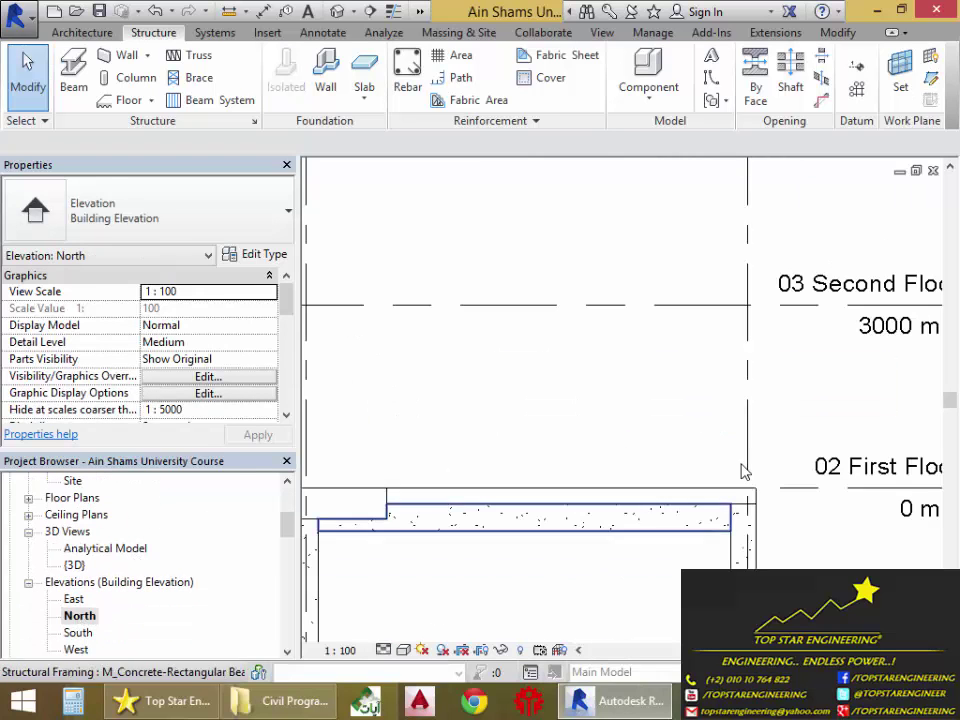
scroll(743, 471, down, 5)
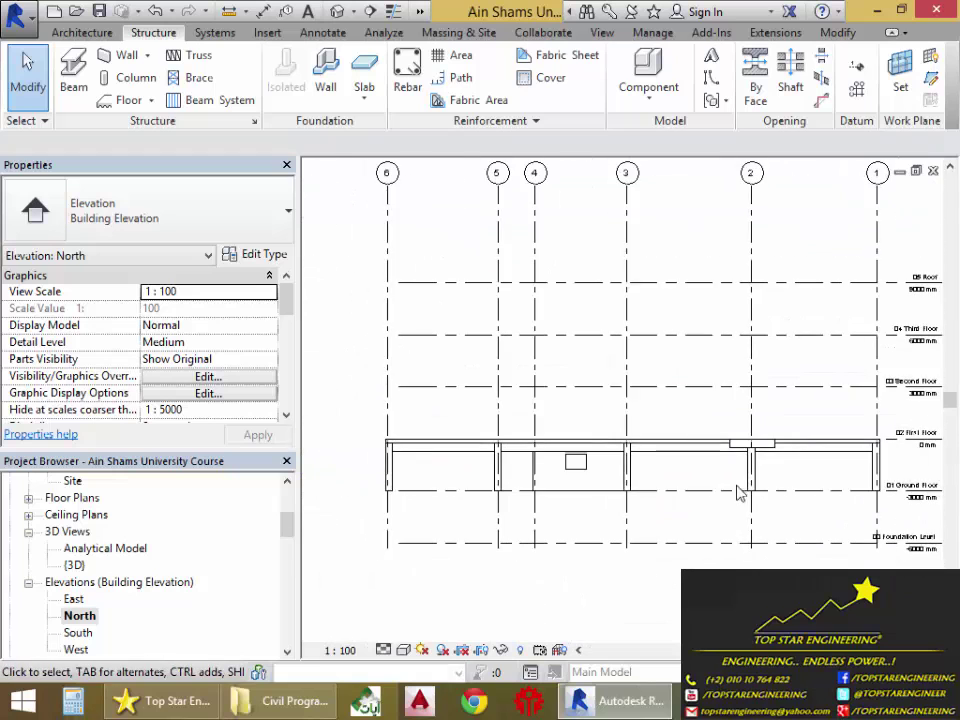
mouse_move(738, 492)
middle_down()
mouse_move(746, 499)
mouse_move(722, 495)
middle_up()
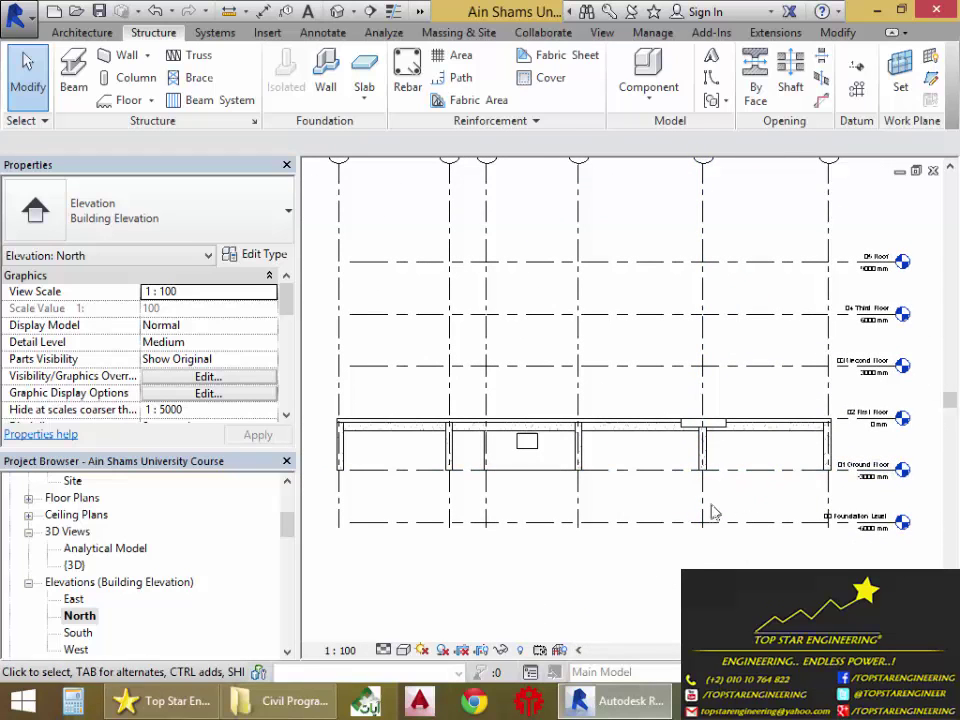
scroll(138, 569, up, 3)
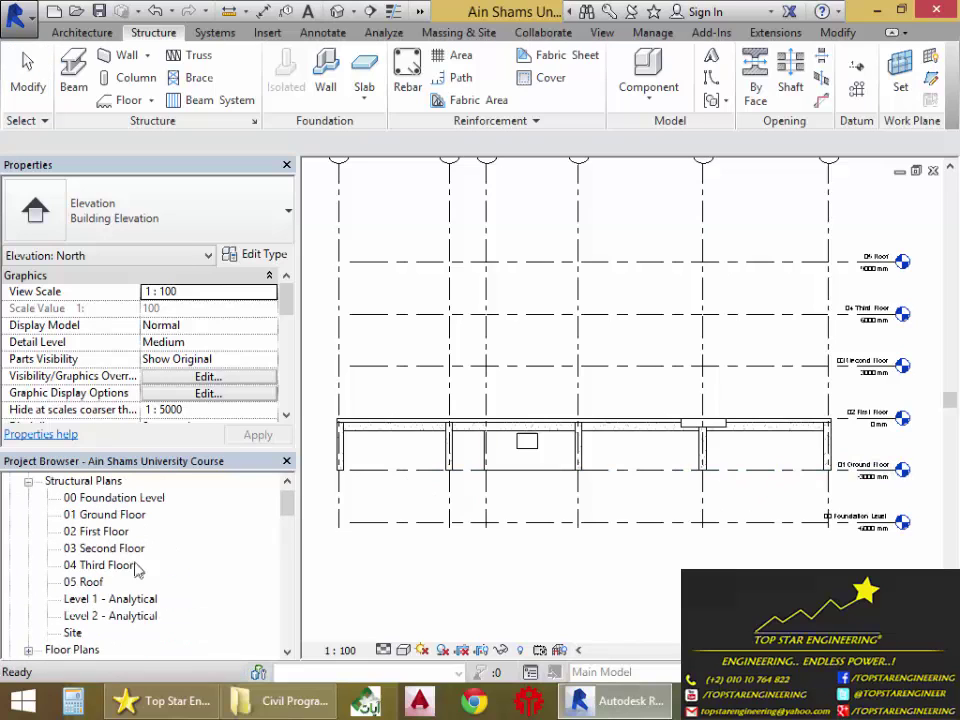
click(96, 531)
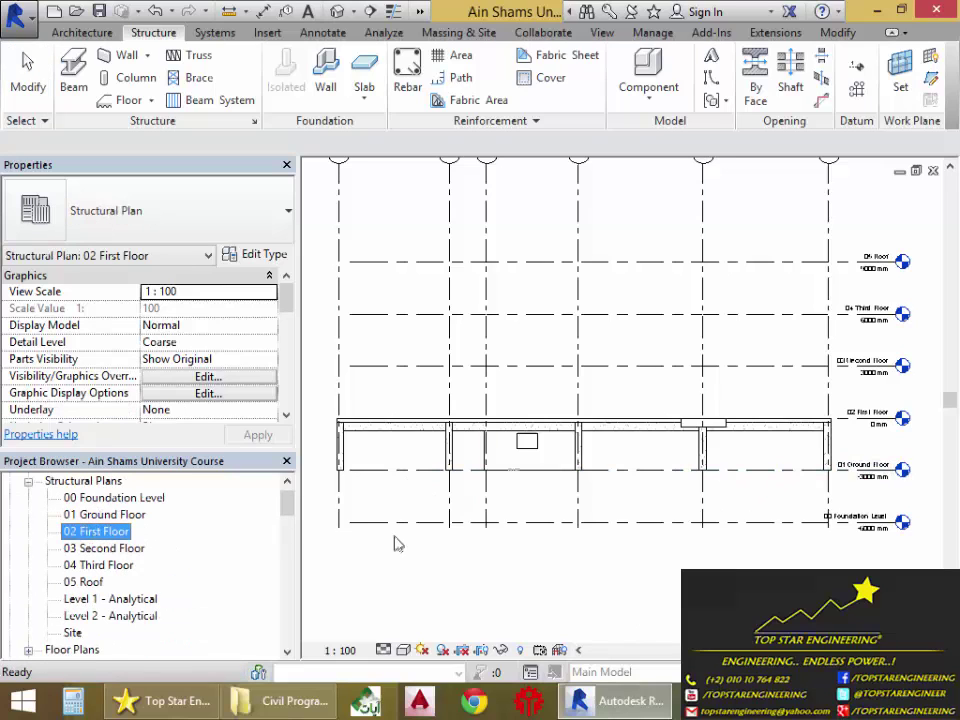
click(760, 503)
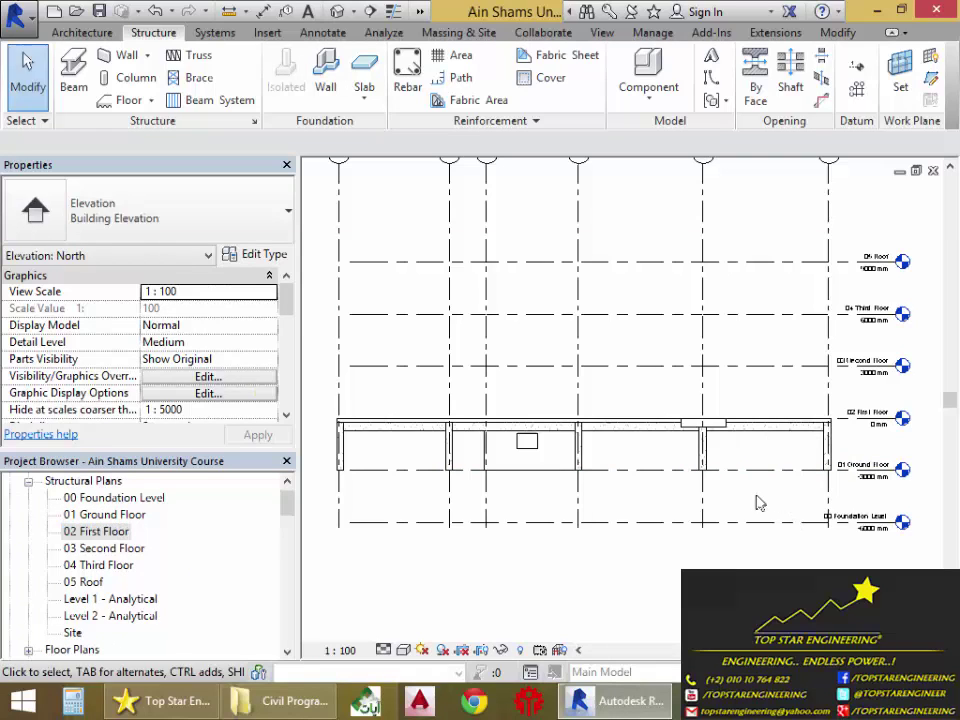
drag(323, 397, 843, 505)
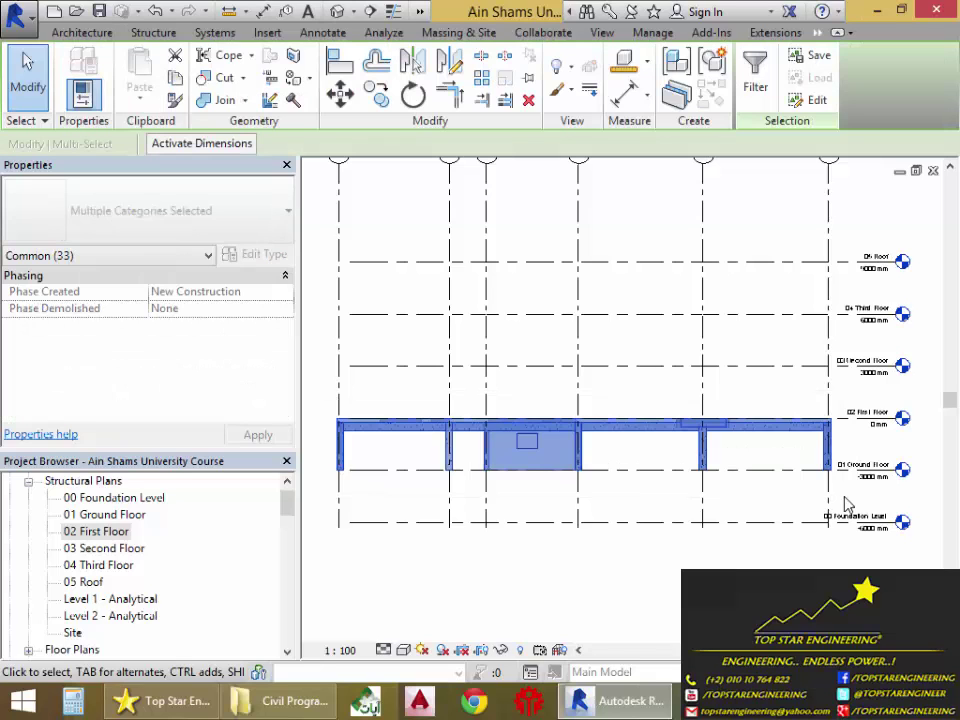
key(Escape)
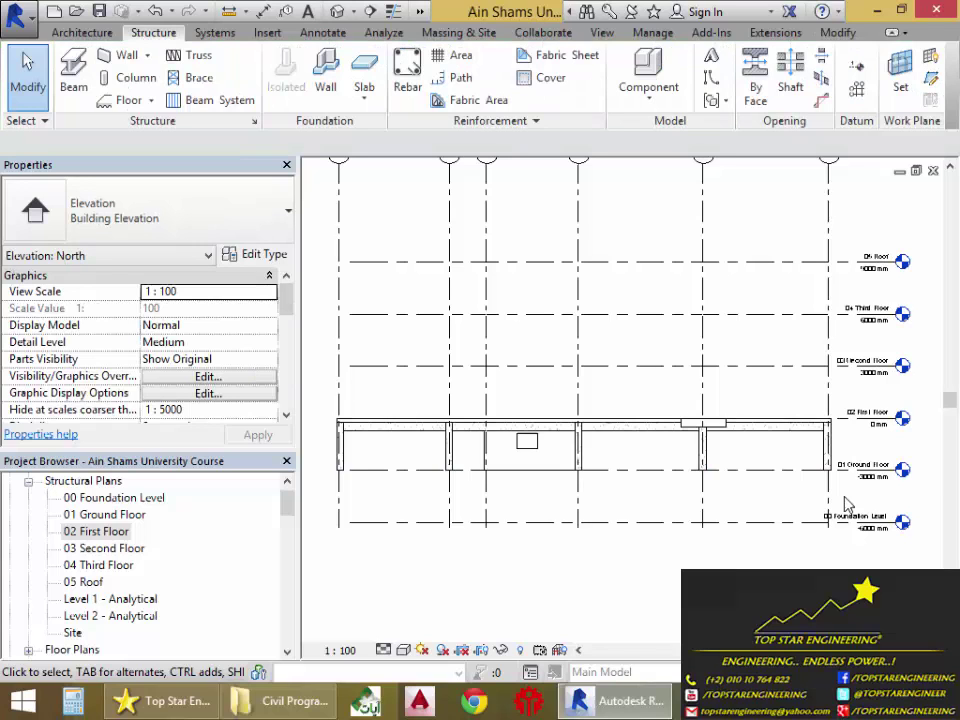
drag(844, 498, 325, 393)
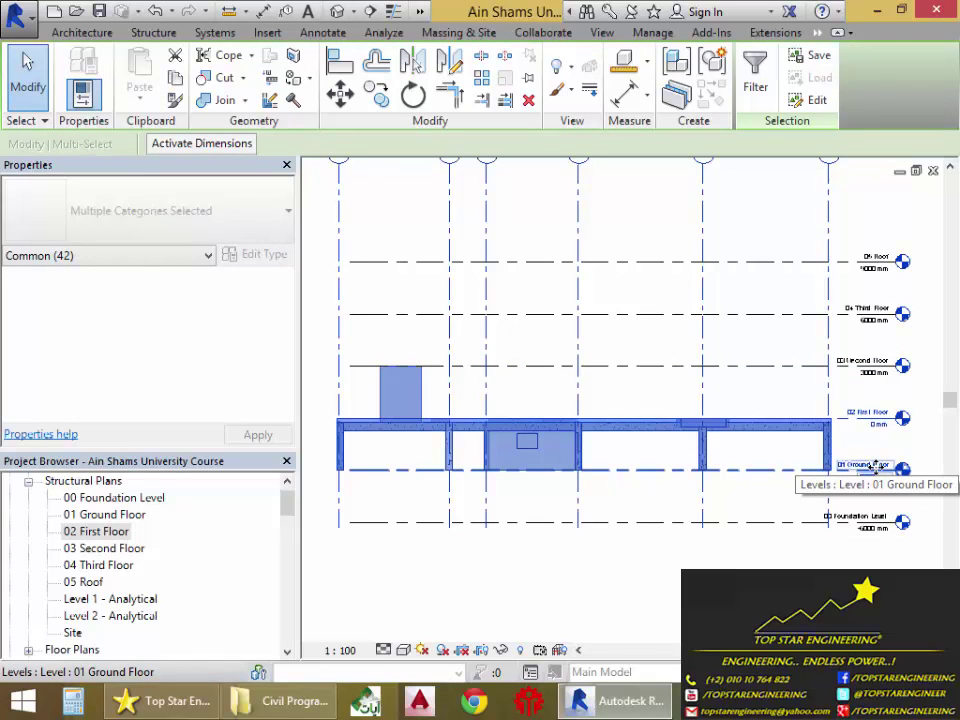
click(615, 536)
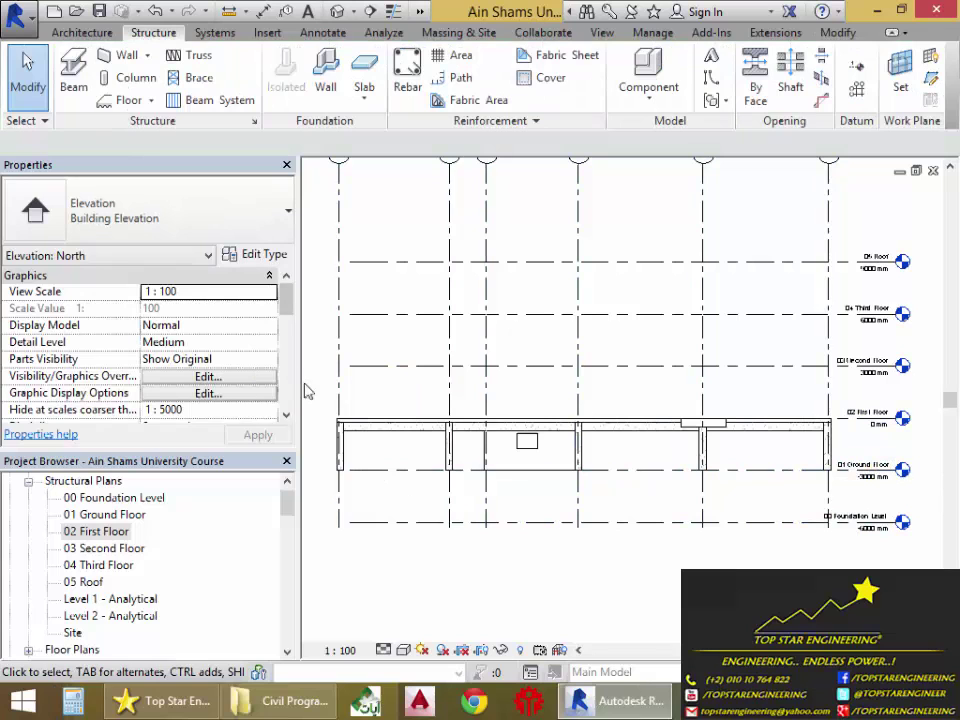
drag(320, 355, 855, 497)
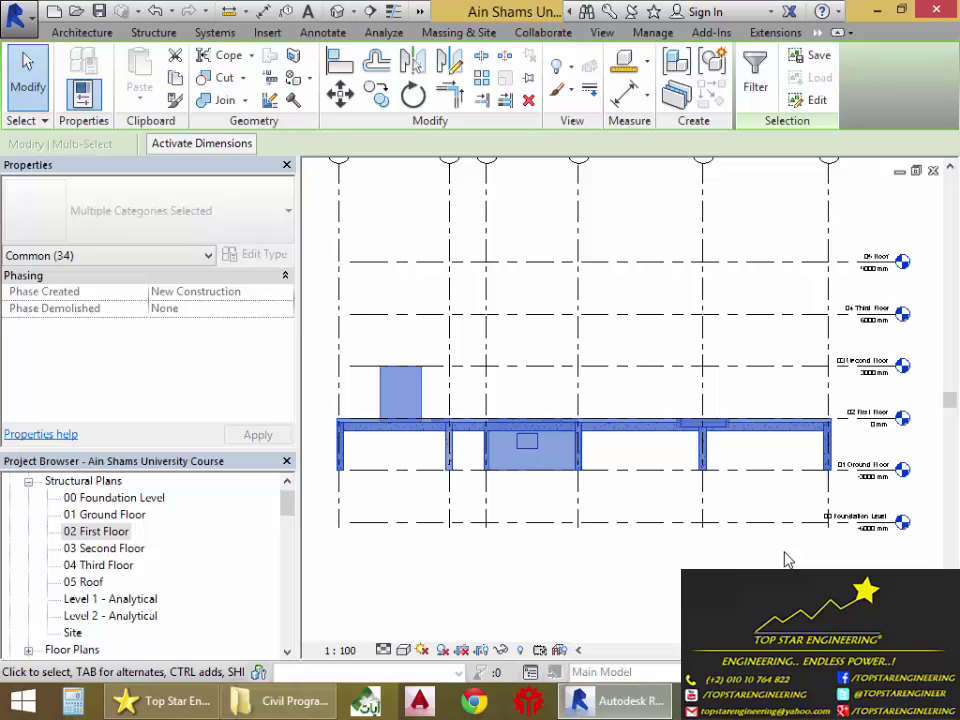
click(604, 446)
Step: Copy all structural elements of the storey between the 01 Ground Floor and 02 First Floor levels and paste them aligned to the 04 Third Floor level
drag(319, 404, 853, 511)
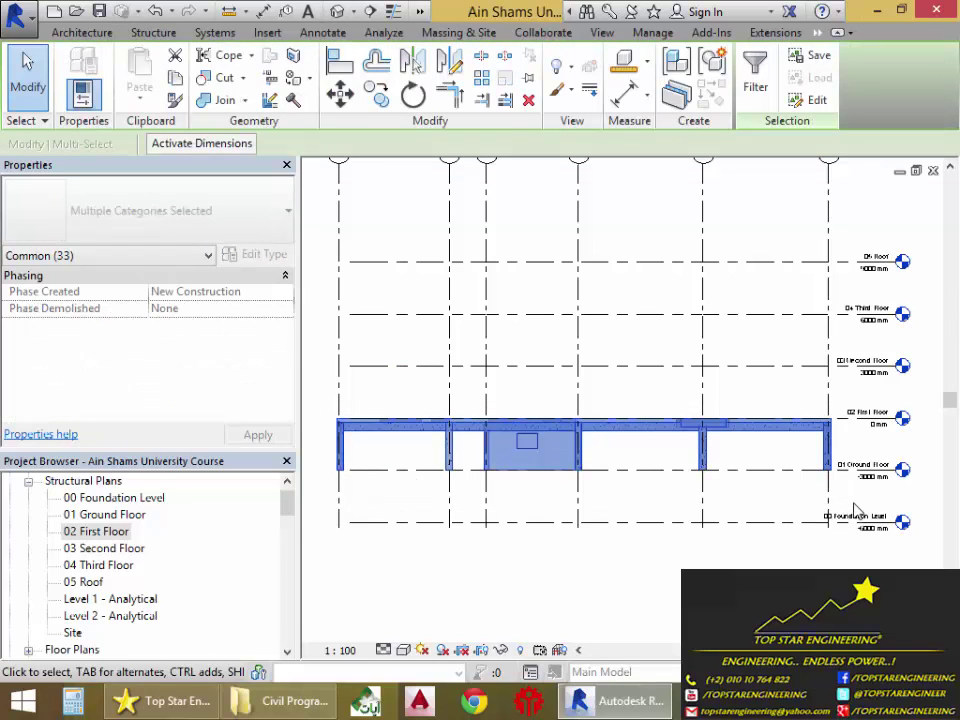
click(177, 80)
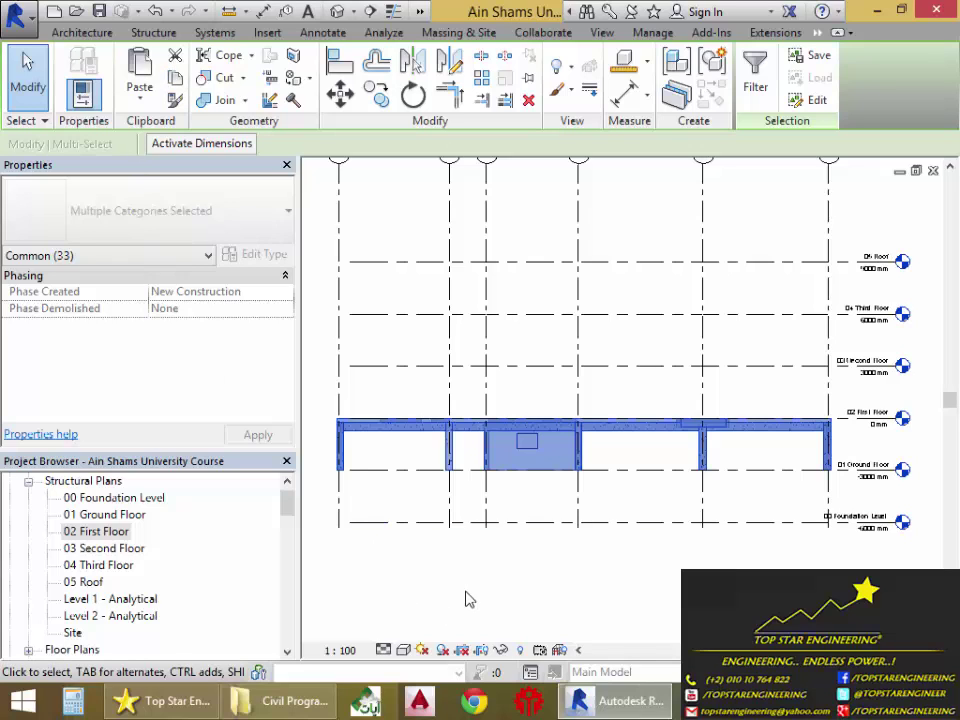
click(140, 100)
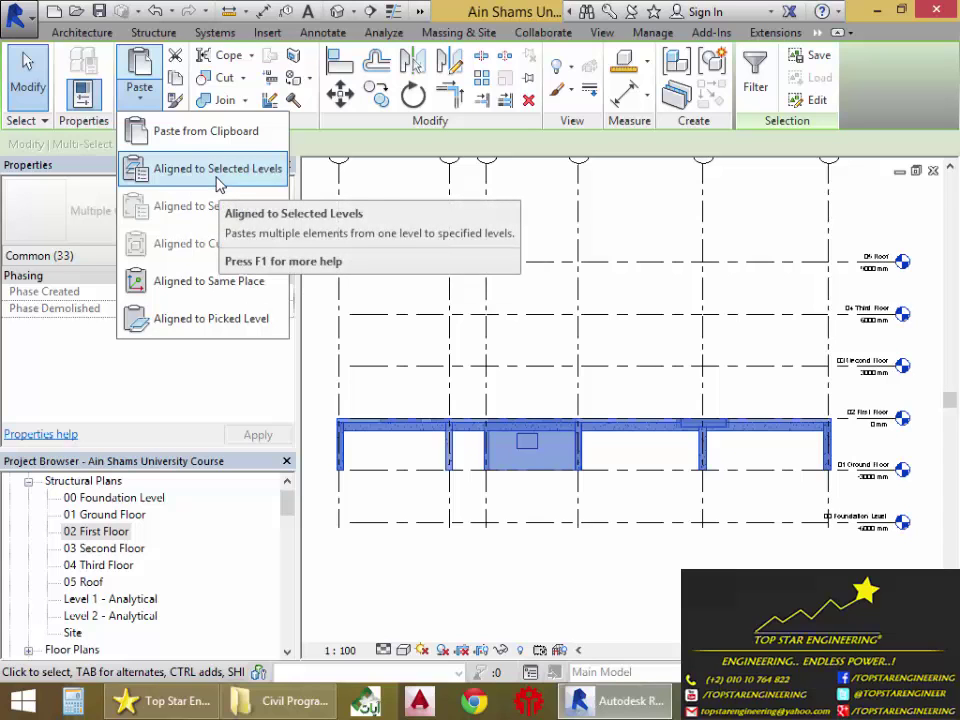
click(217, 178)
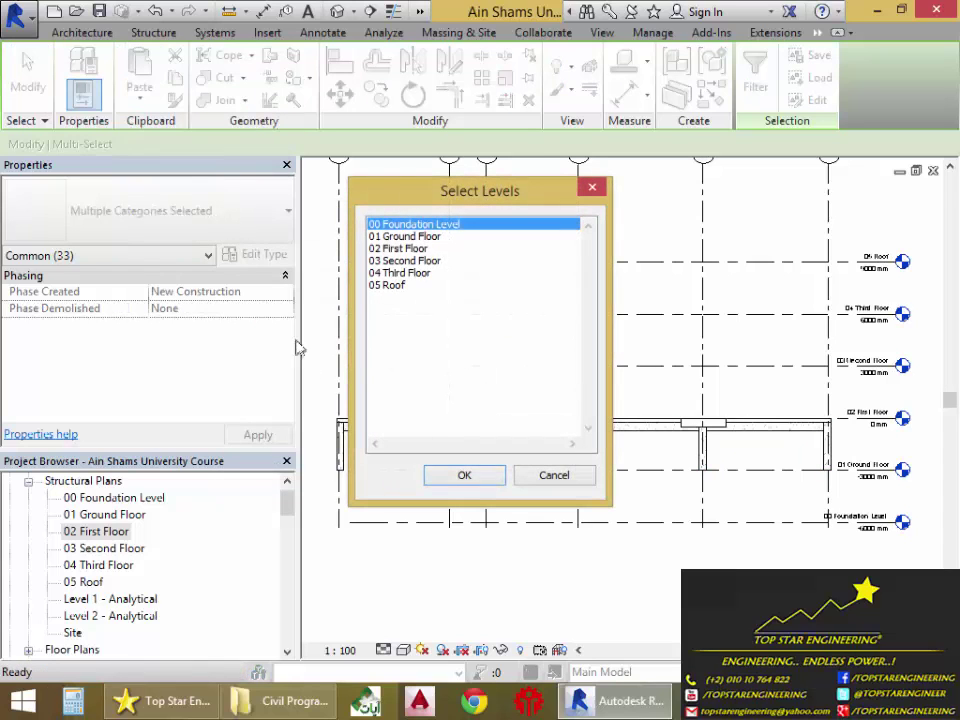
click(420, 272)
click(464, 475)
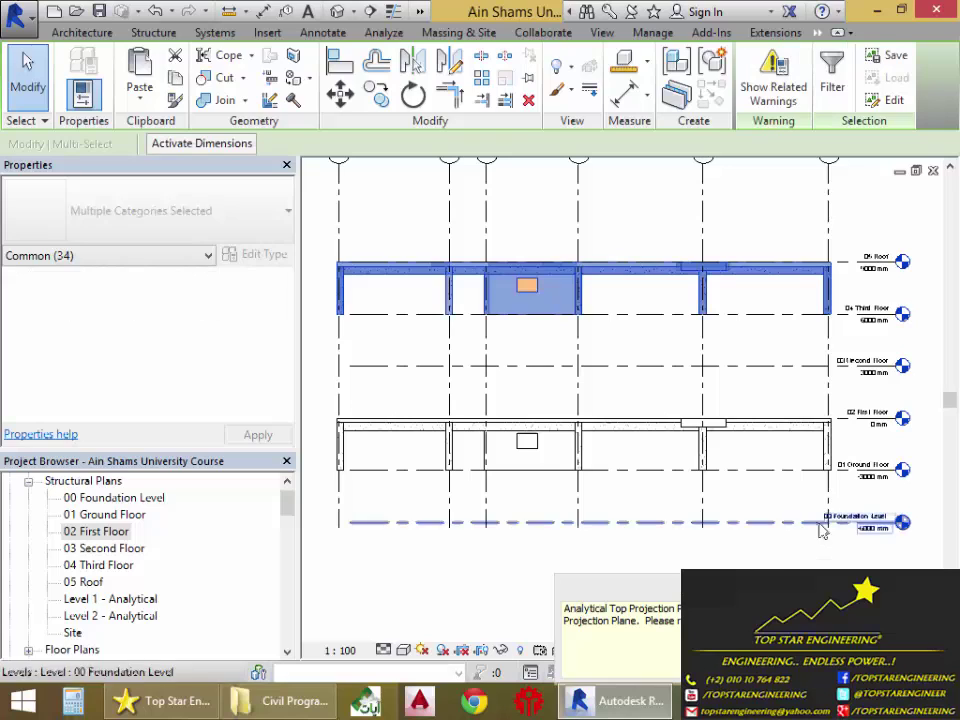
key(Escape)
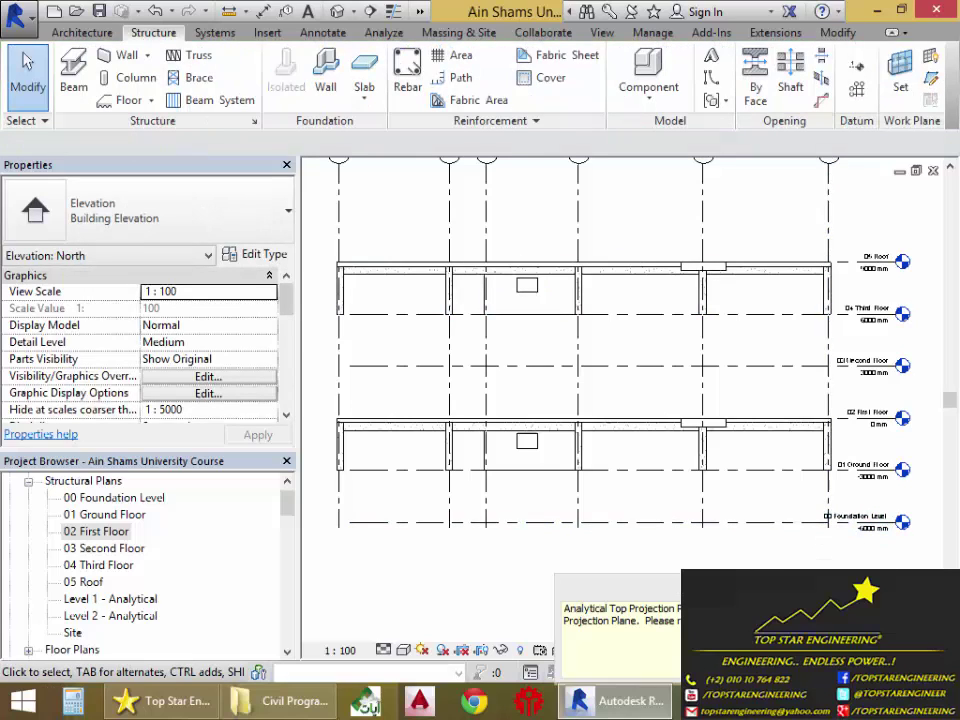
Step: Examine in the North elevation how the pasted storey and the original storey sit relative to the level lines
scroll(814, 311, up, 5)
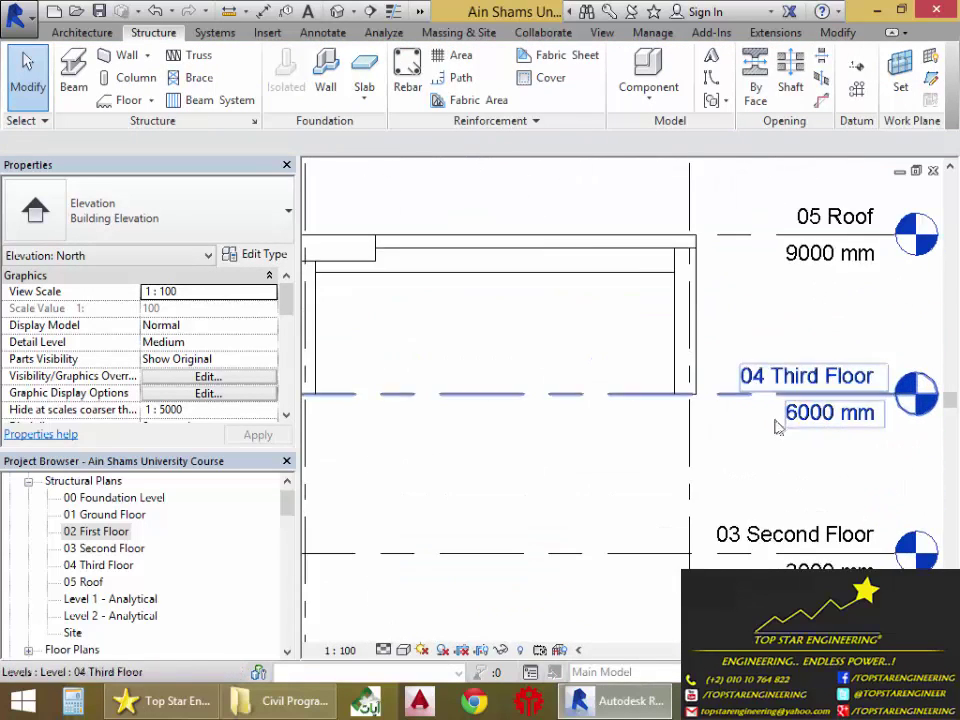
scroll(778, 427, down, 2)
mouse_move(785, 540)
middle_down()
mouse_move(810, 371)
mouse_move(797, 469)
middle_up()
scroll(768, 535, up, 1)
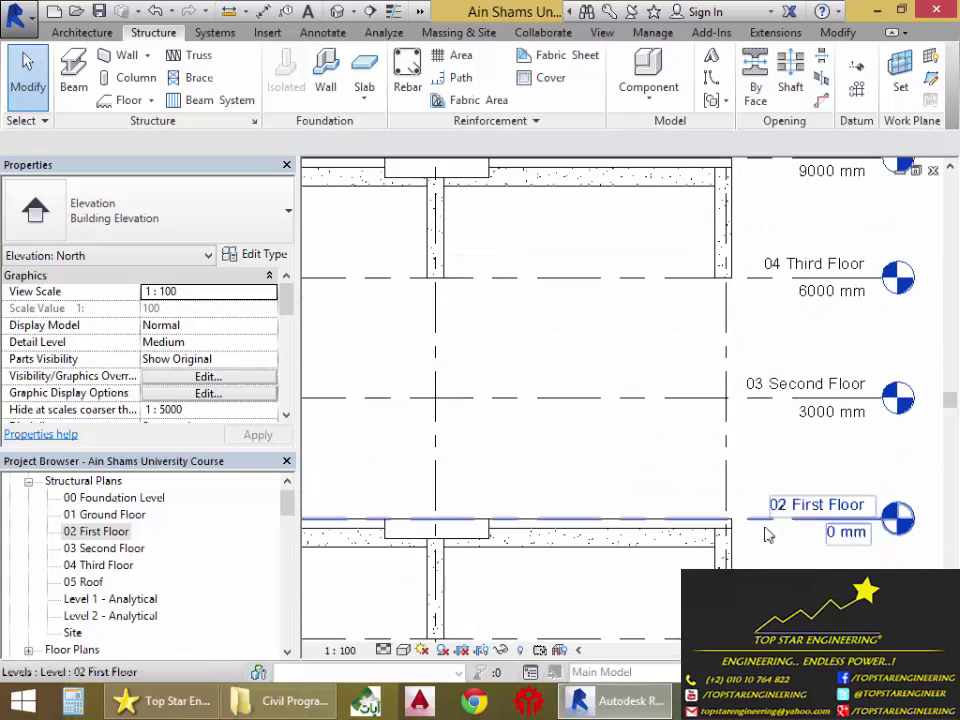
mouse_move(771, 531)
middle_down()
mouse_move(729, 519)
mouse_move(776, 561)
mouse_move(726, 550)
mouse_move(761, 508)
mouse_move(752, 531)
middle_up()
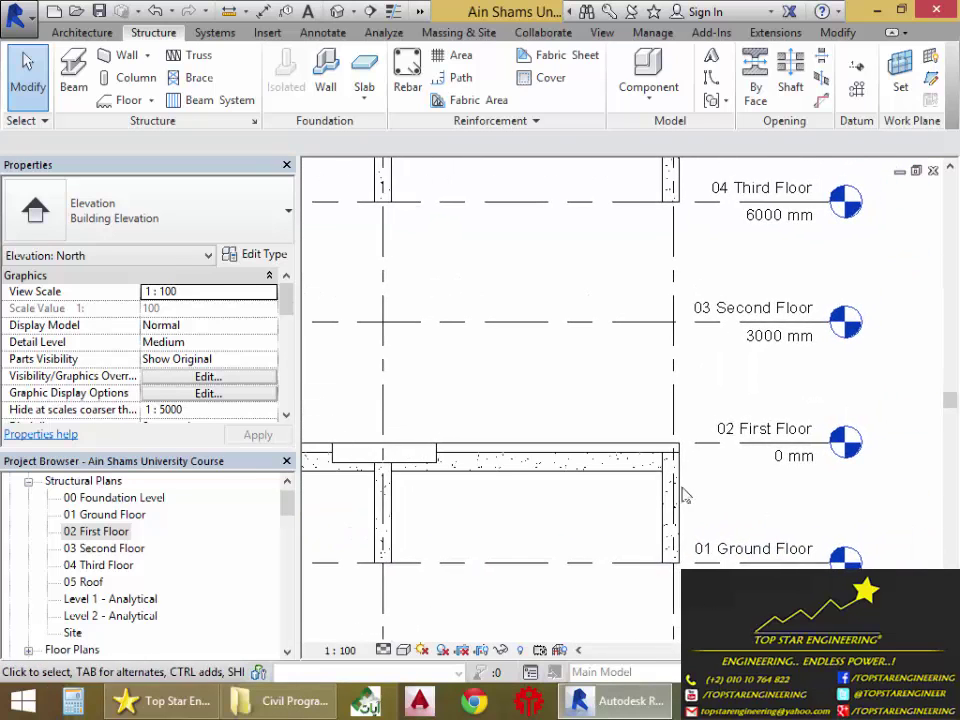
scroll(686, 494, down, 1)
middle_drag(686, 494, 749, 497)
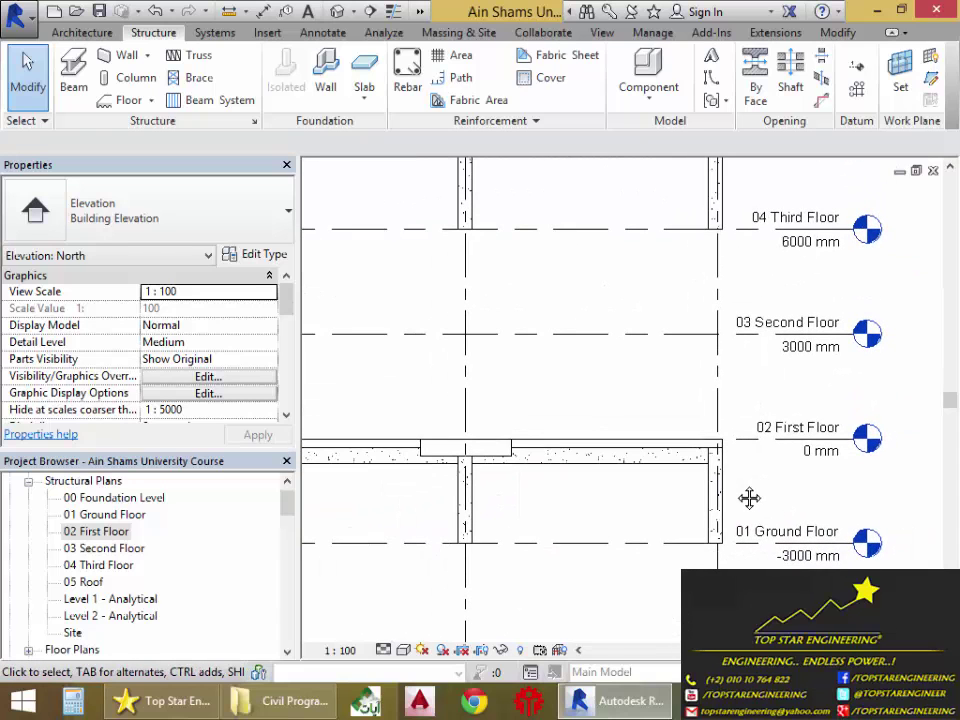
scroll(746, 503, down, 1)
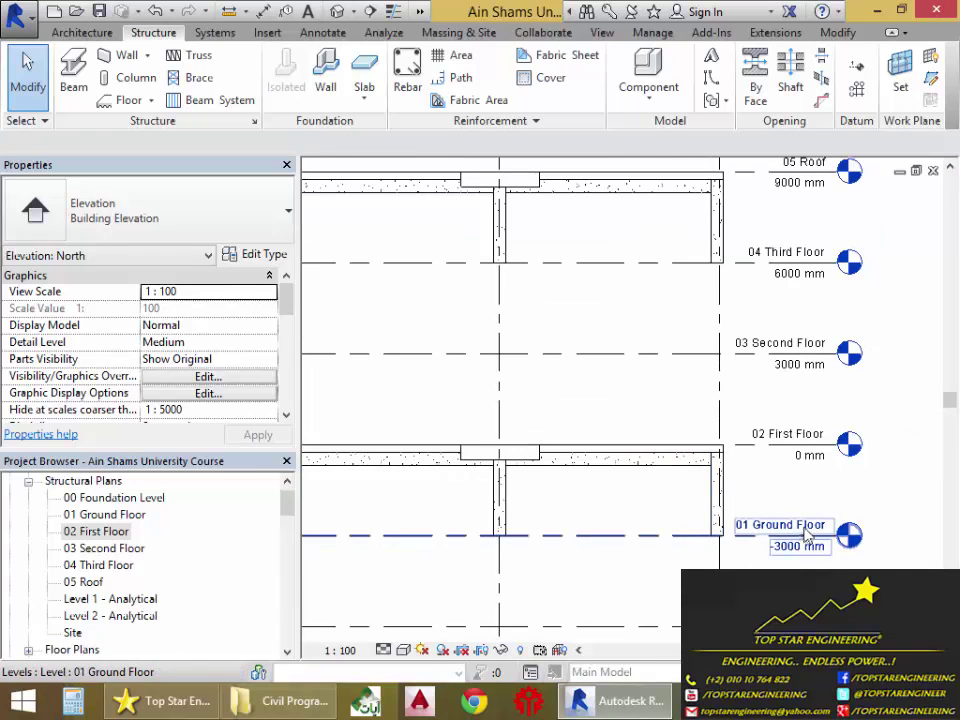
Step: Cut all structural elements of the storey between the 01 Ground Floor and 02 First Floor levels to the clipboard
scroll(810, 450, down, 1)
middle_drag(810, 450, 830, 498)
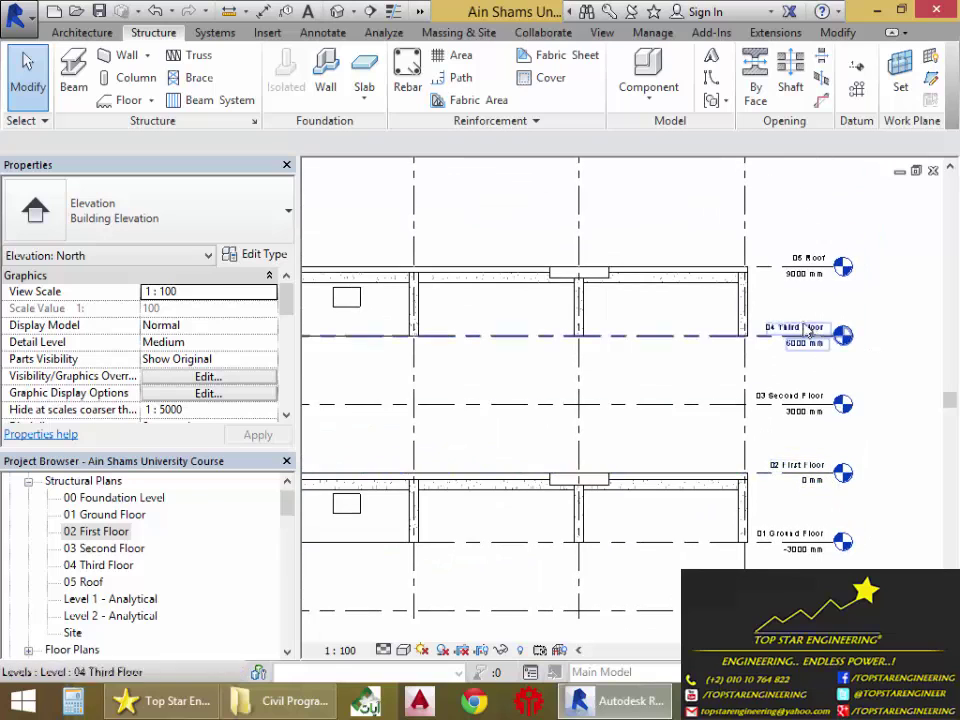
middle_drag(808, 330, 810, 370)
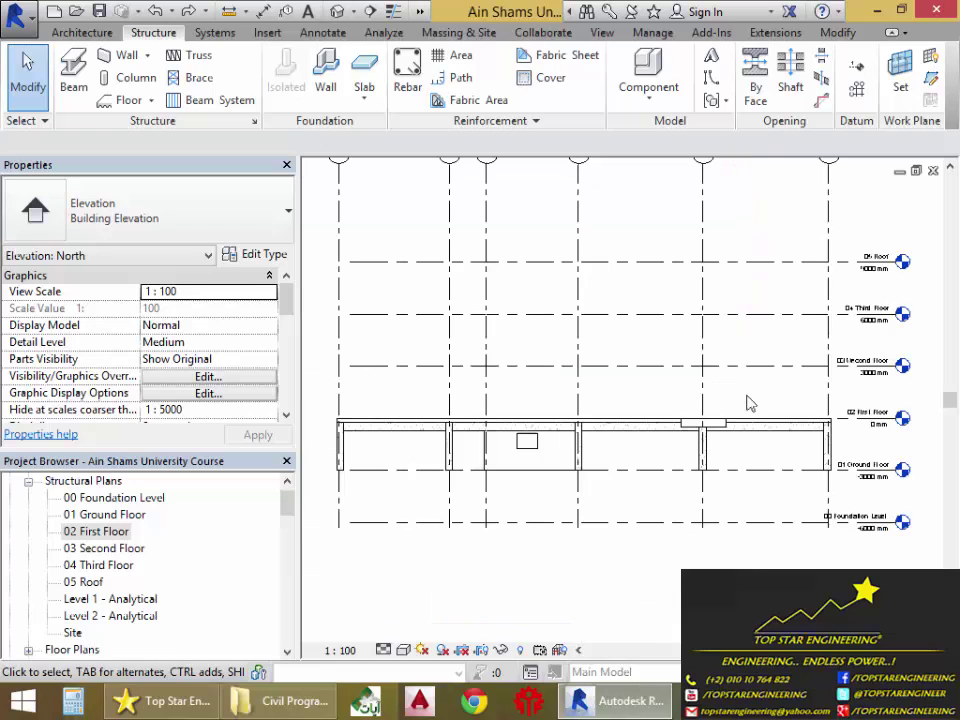
middle_drag(750, 403, 560, 420)
drag(321, 380, 857, 476)
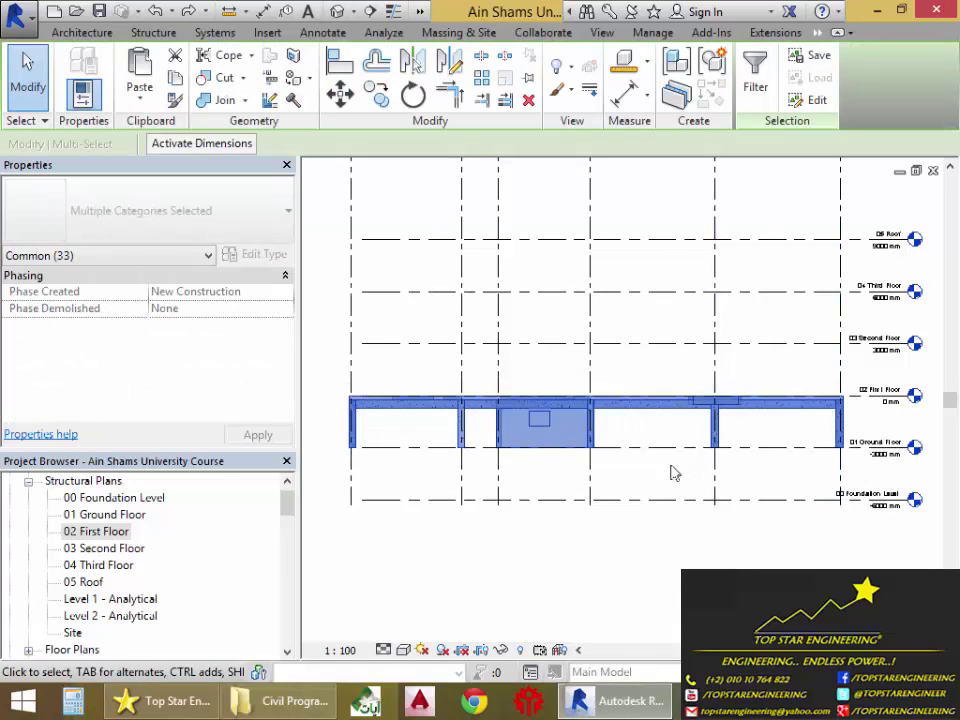
click(176, 57)
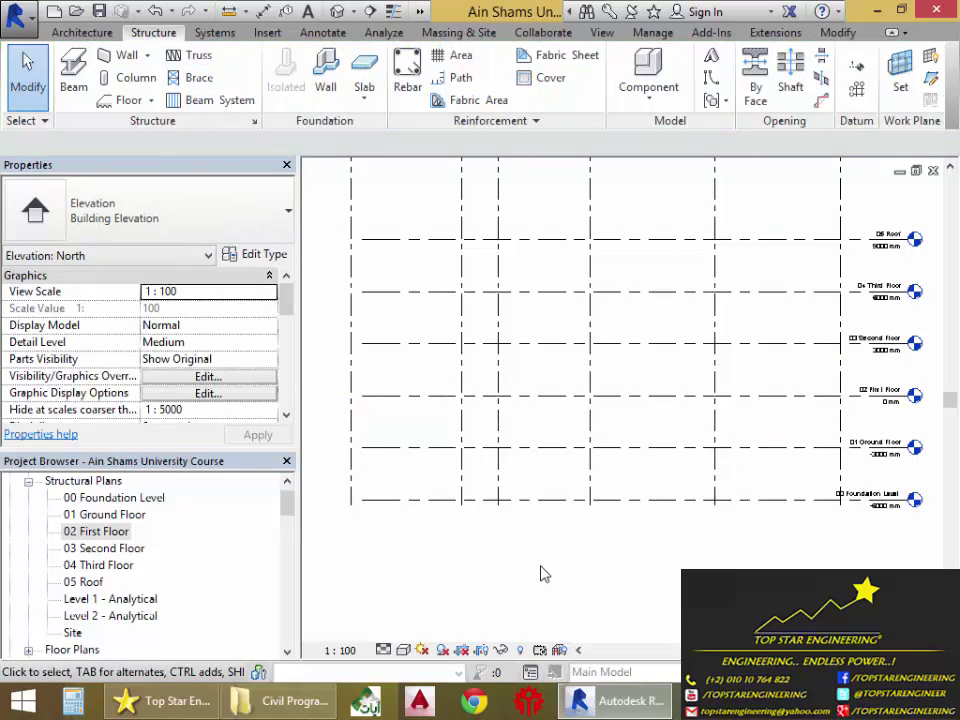
Step: Paste the cut storey aligned to all levels from 00 Foundation Level to 05 Roof
click(838, 32)
click(150, 105)
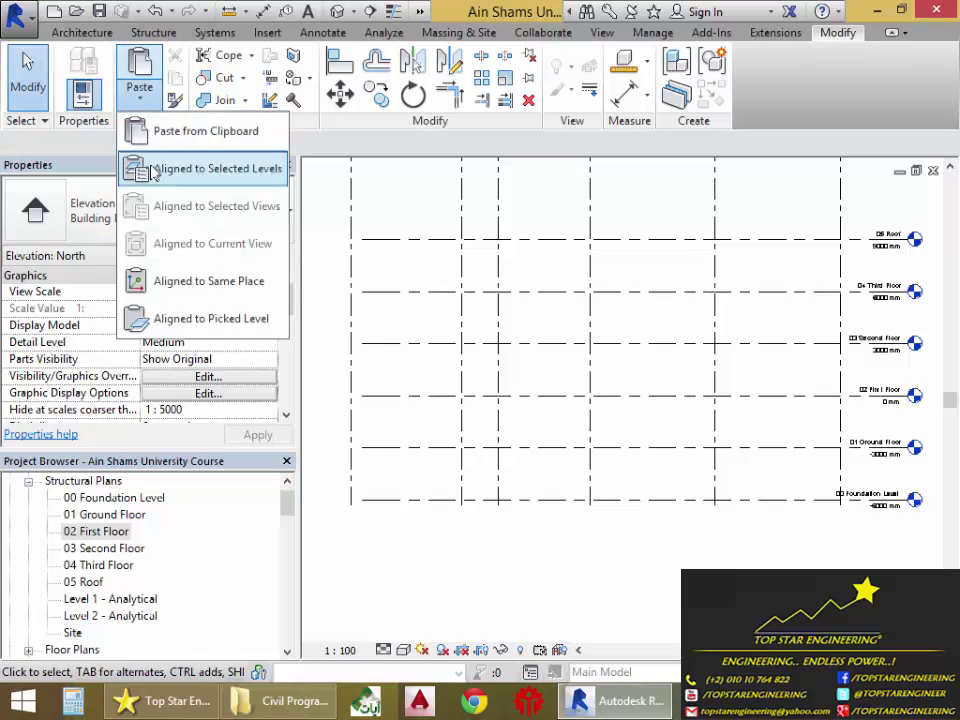
click(190, 172)
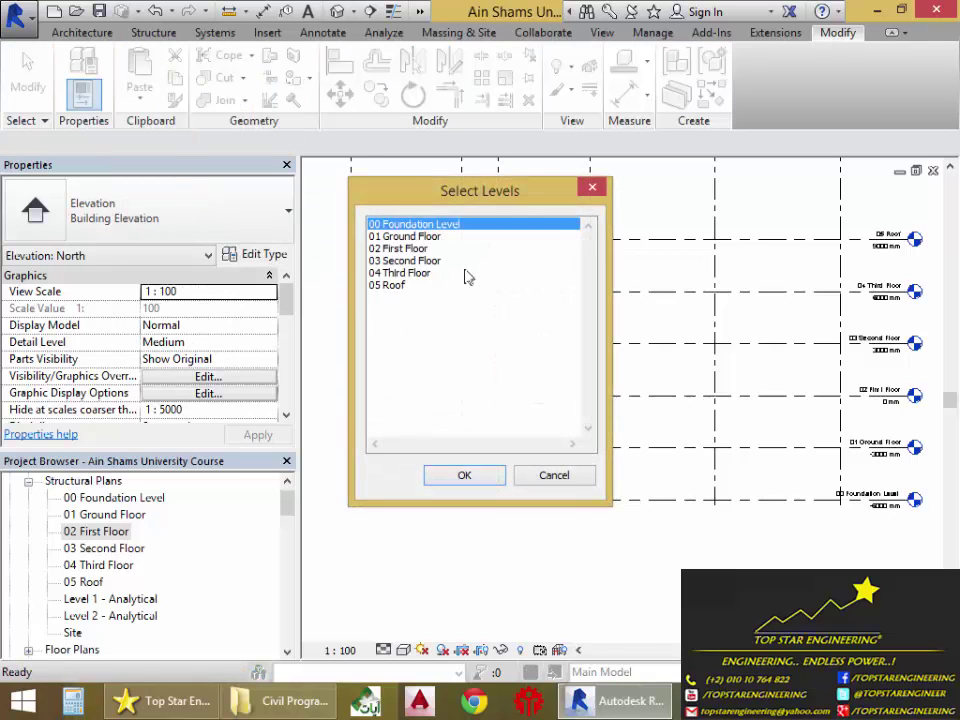
shift+click(398, 286)
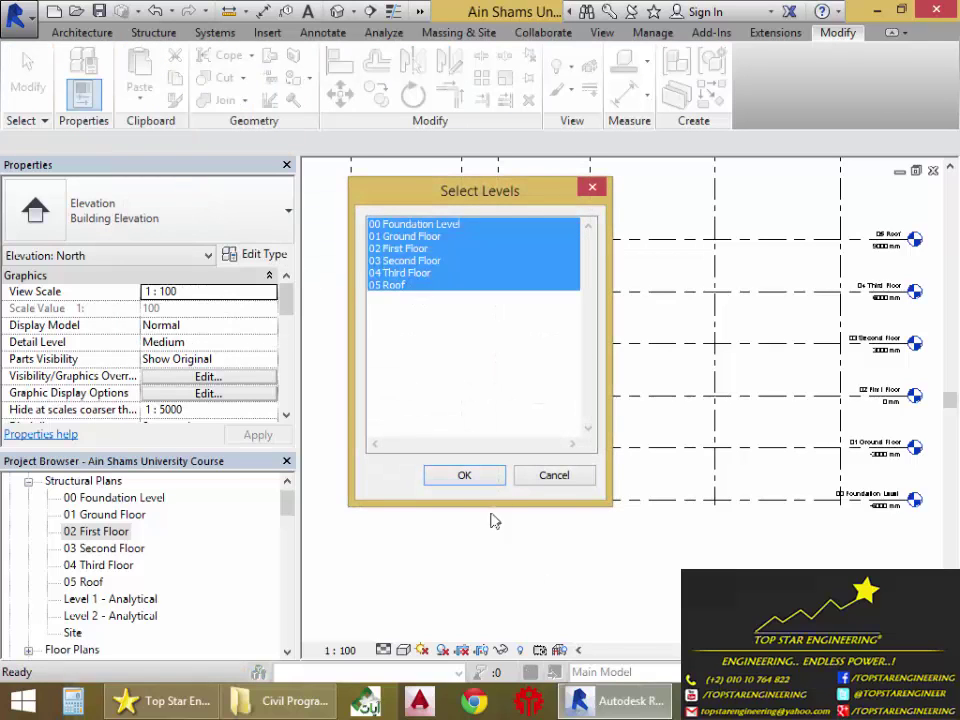
click(481, 477)
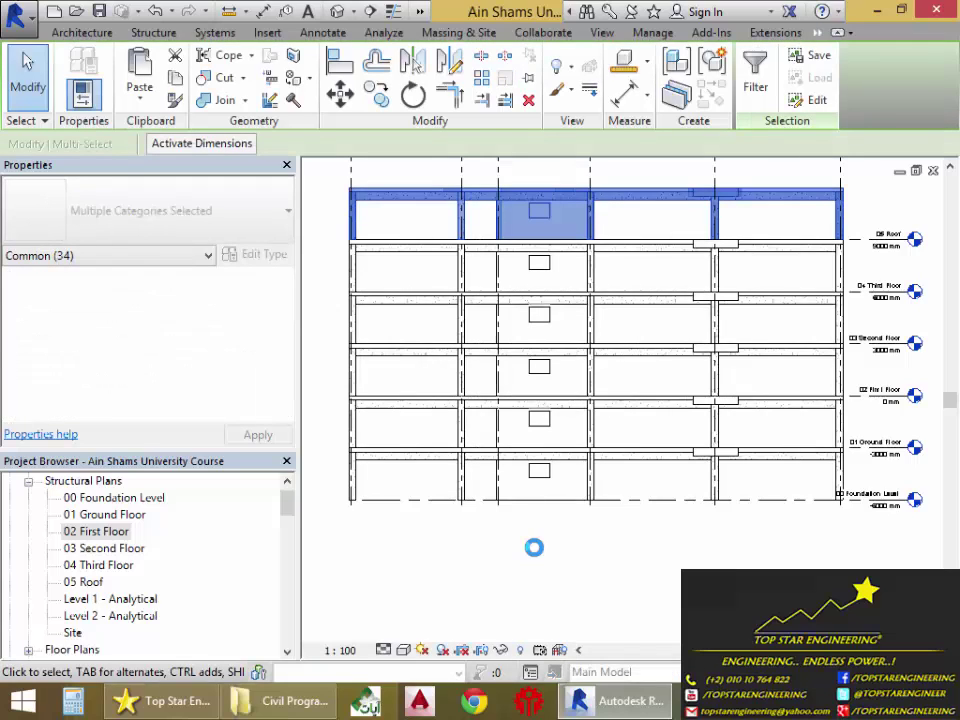
click(566, 551)
Step: Delete the extra storey standing above the 05 Roof level, keeping the grid lines out of the selection
scroll(832, 537, up, 3)
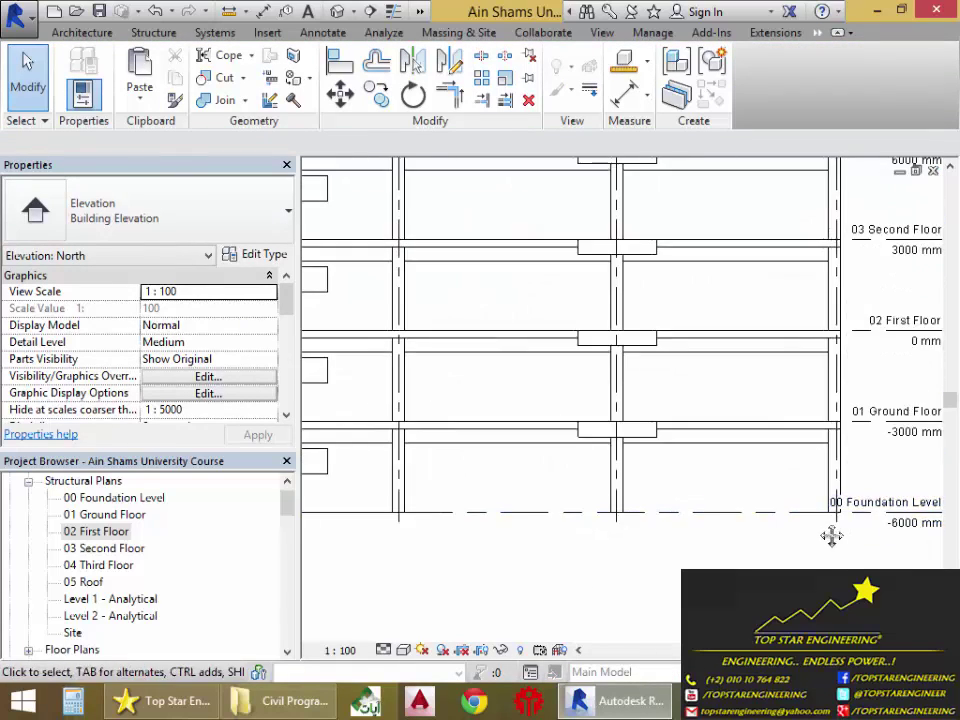
middle_drag(832, 537, 674, 556)
scroll(664, 502, up, 2)
middle_drag(700, 378, 691, 564)
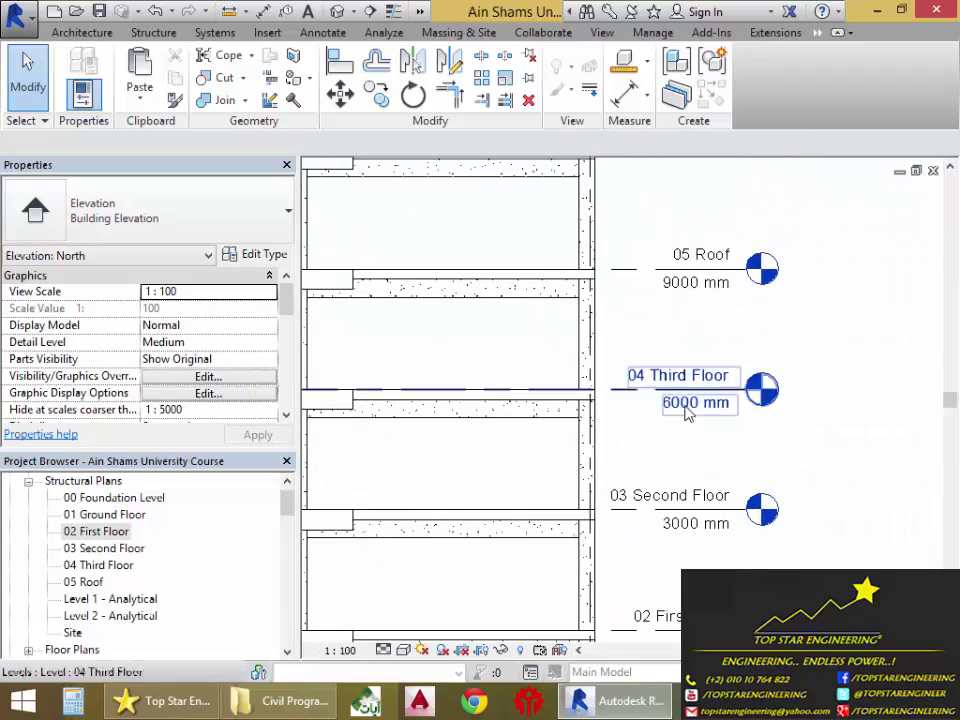
scroll(688, 415, down, 4)
middle_drag(795, 452, 893, 430)
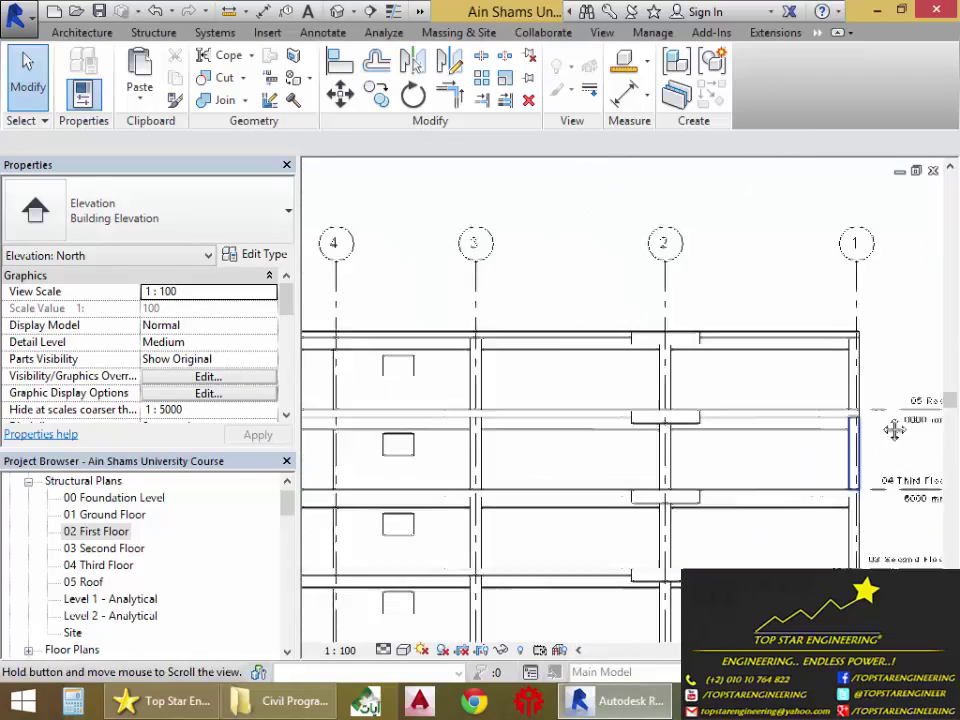
scroll(900, 435, down, 3)
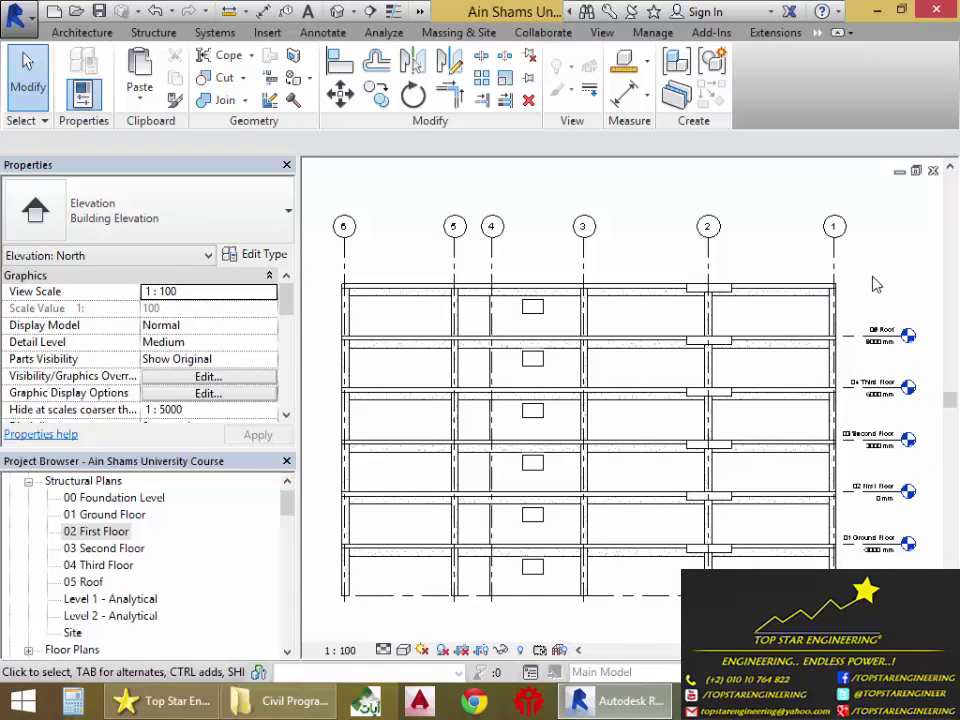
drag(872, 287, 323, 324)
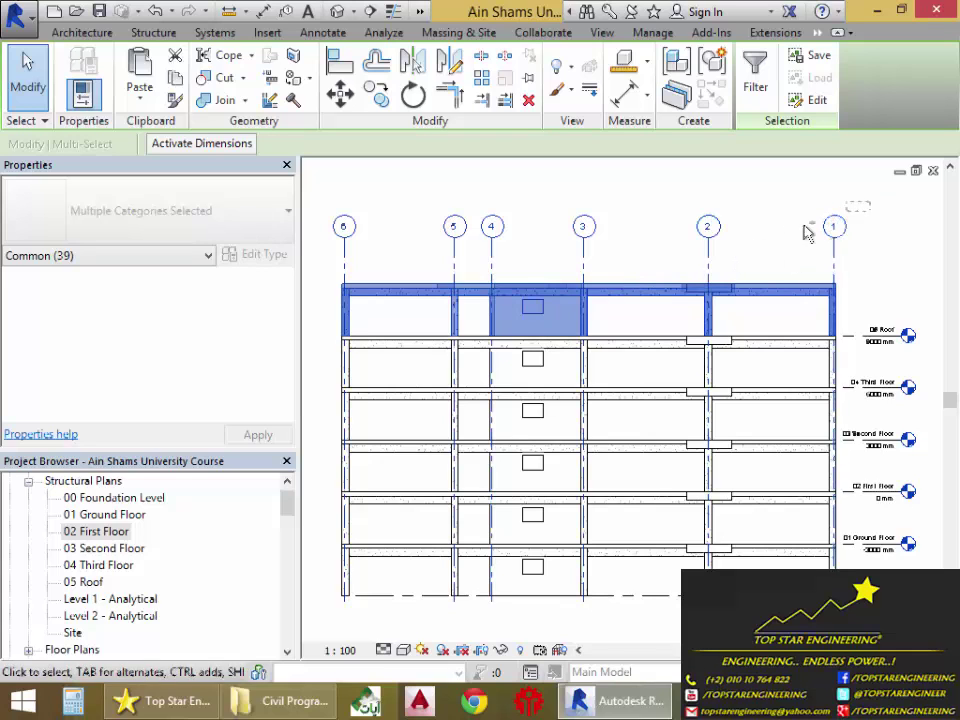
shift+drag(807, 232, 350, 248)
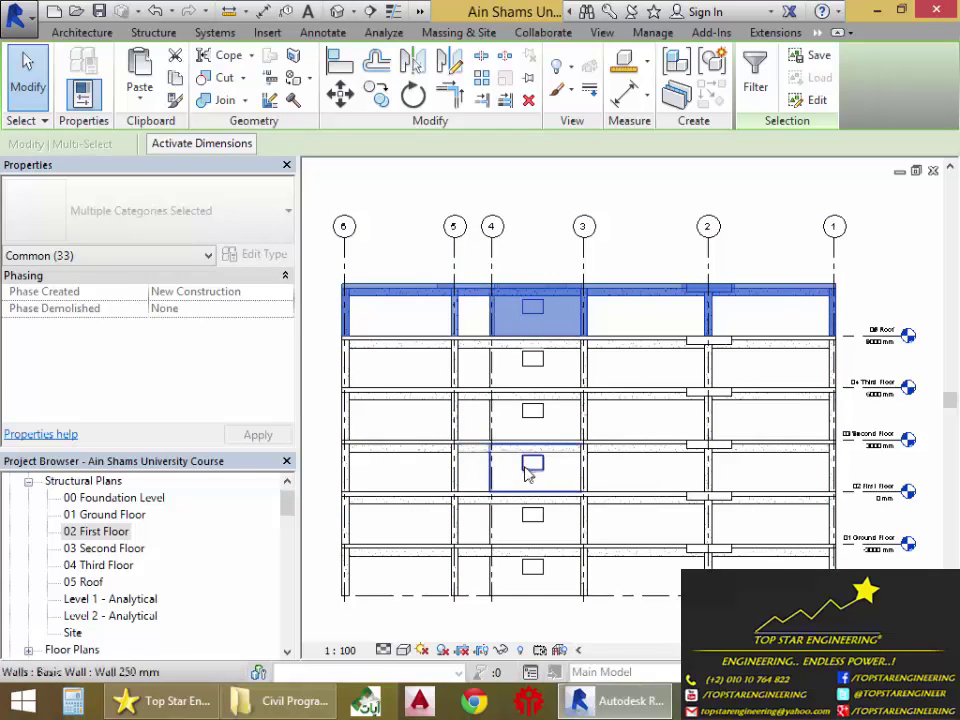
key(Escape)
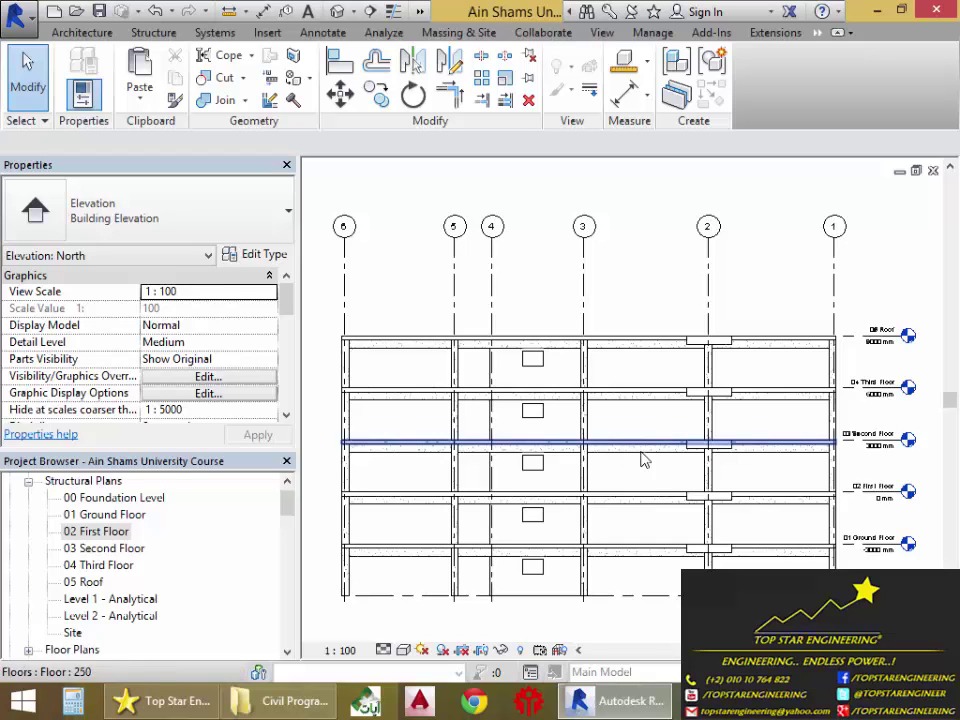
click(139, 88)
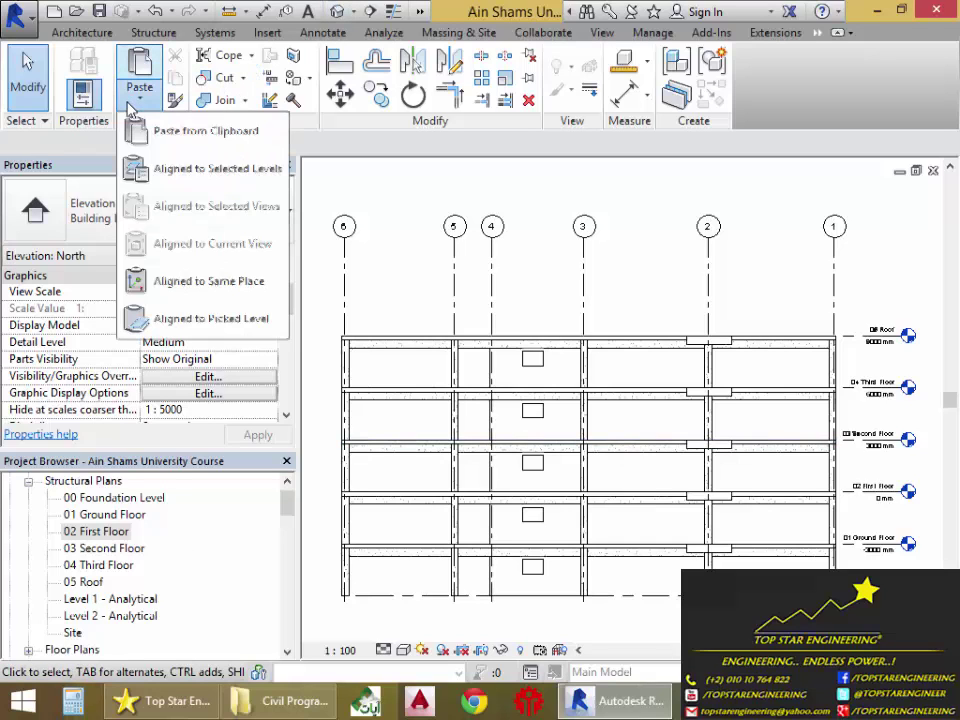
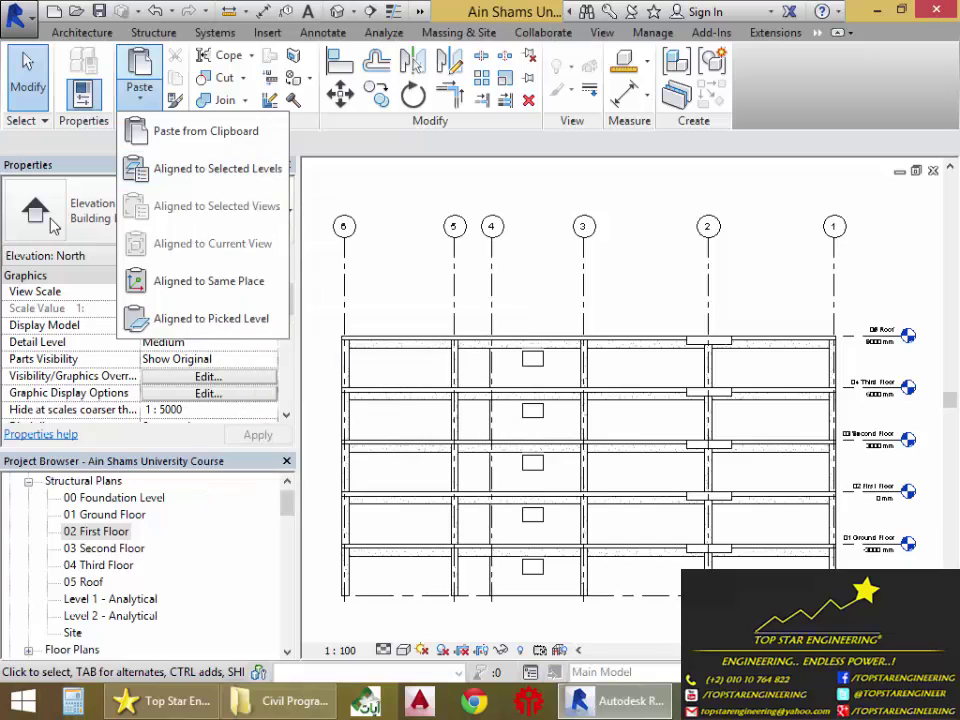
click(398, 200)
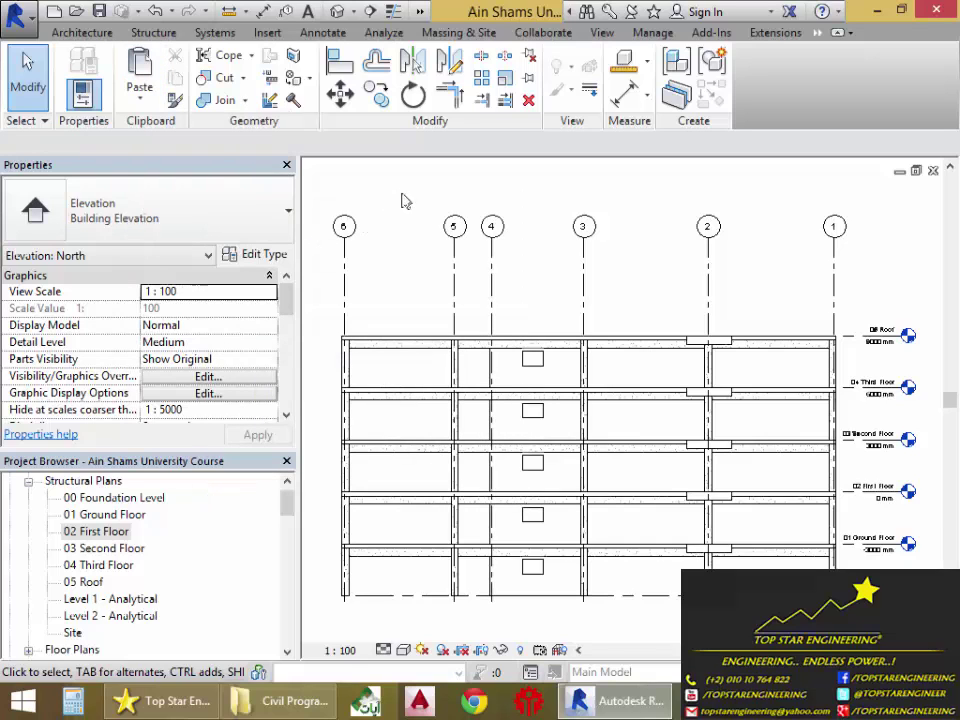
Step: Open the default 3D view and look at the stacked storeys from the corner and the front
click(340, 12)
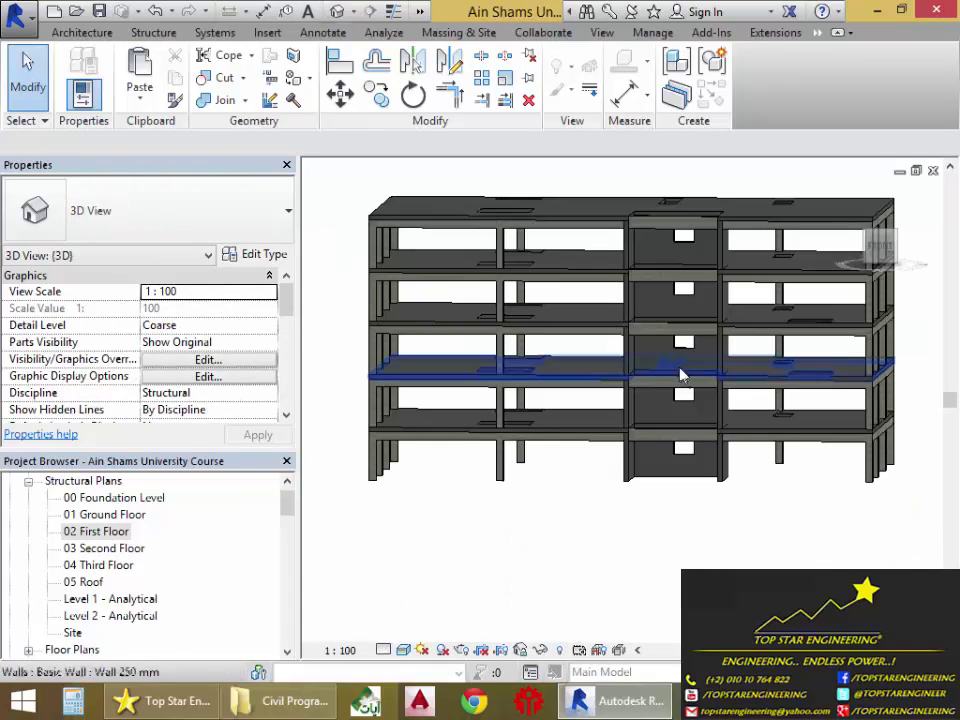
shift+middle_drag(714, 418, 532, 340)
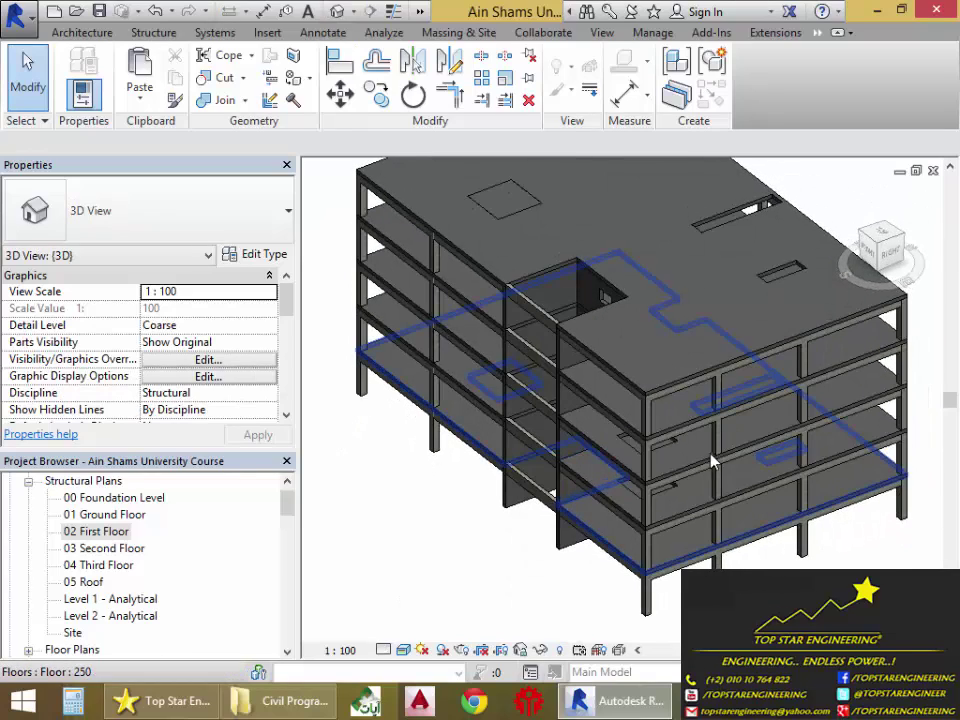
click(853, 199)
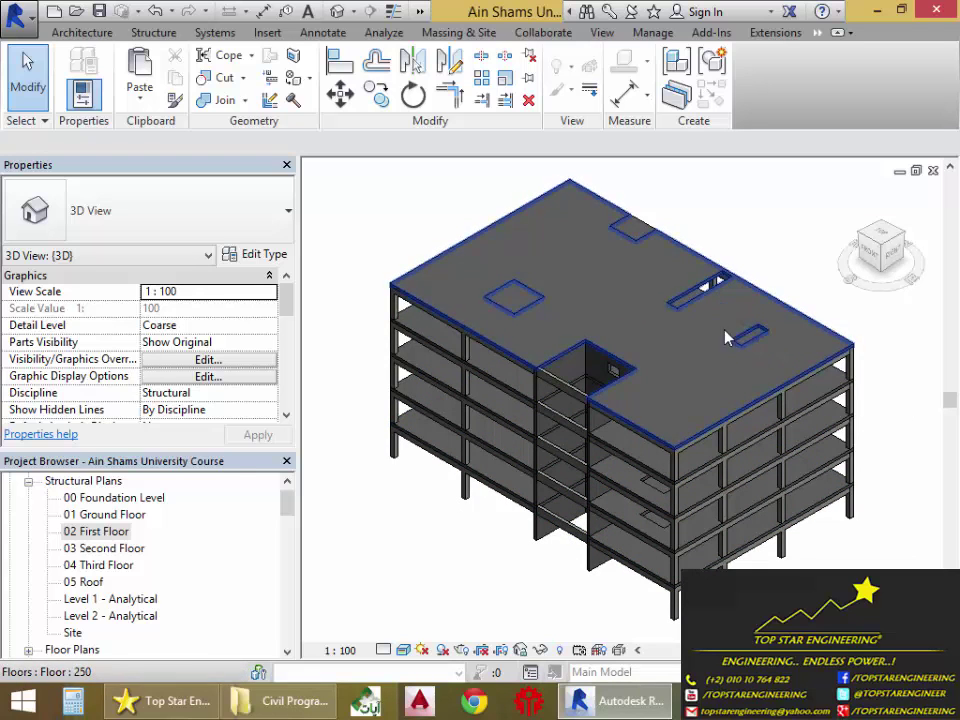
shift+middle_drag(765, 345, 506, 508)
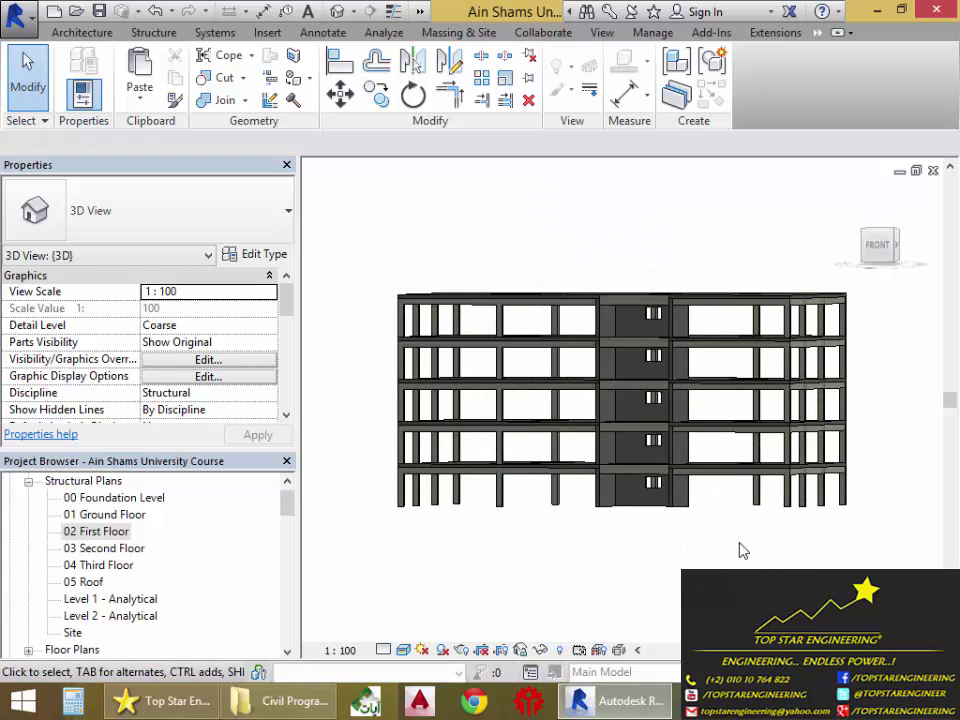
shift+middle_drag(742, 551, 388, 259)
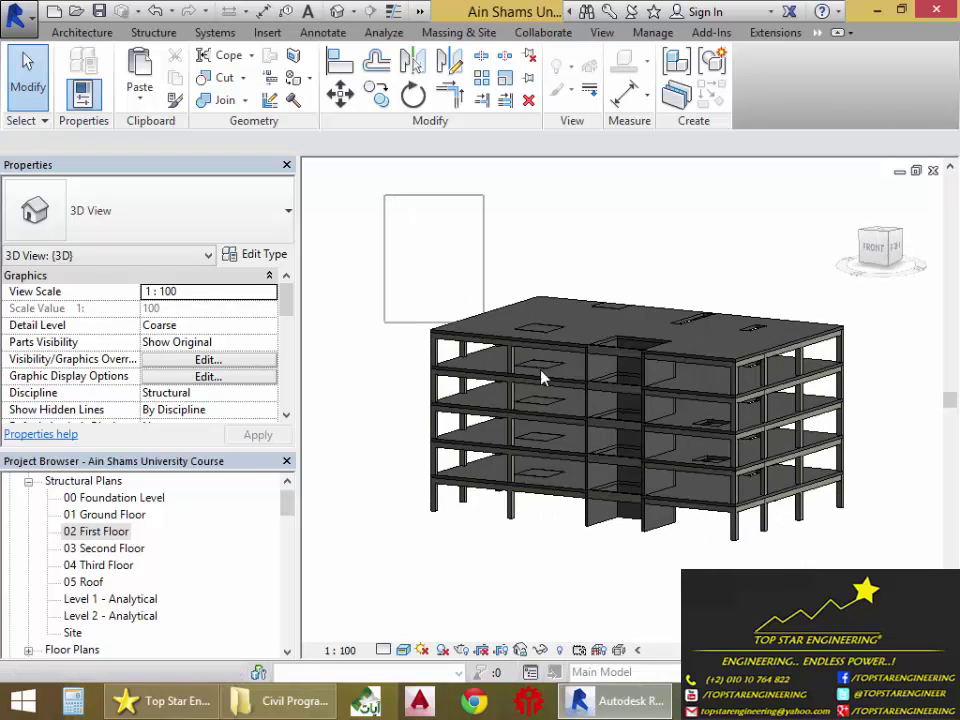
Step: Select the whole building in 3D and filter the selection down to Shaft Openings only
drag(541, 377, 912, 590)
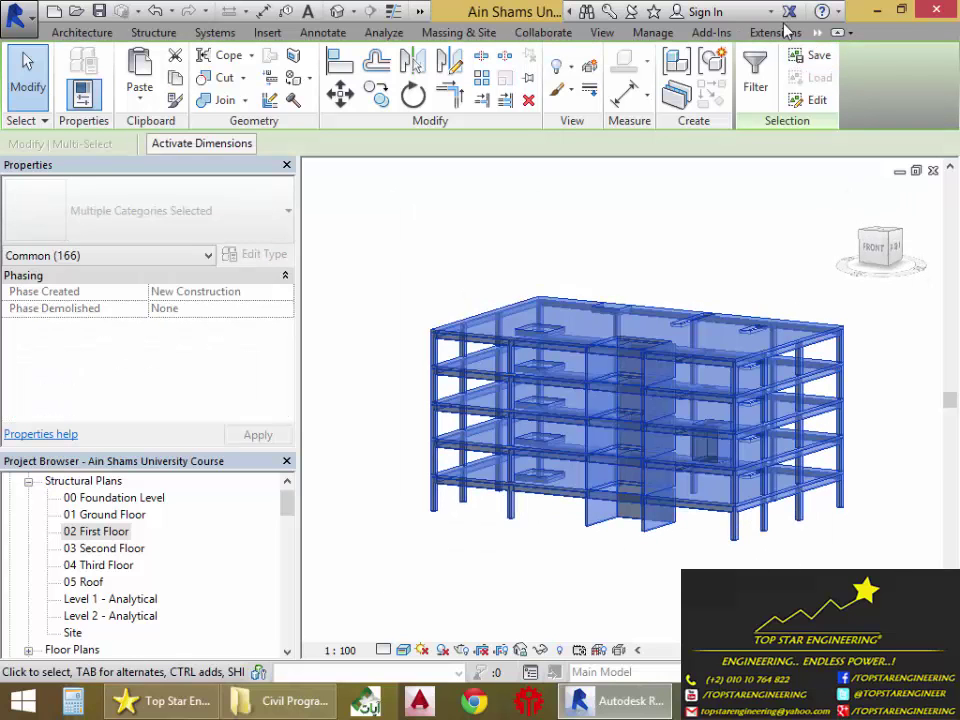
scroll(705, 449, up, 6)
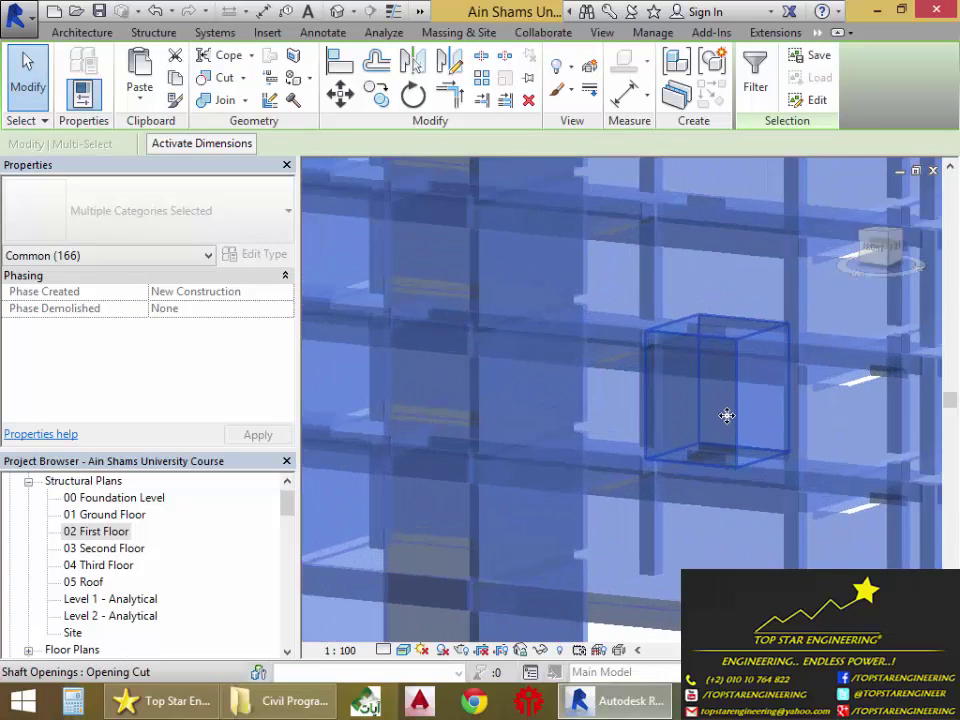
scroll(722, 402, down, 10)
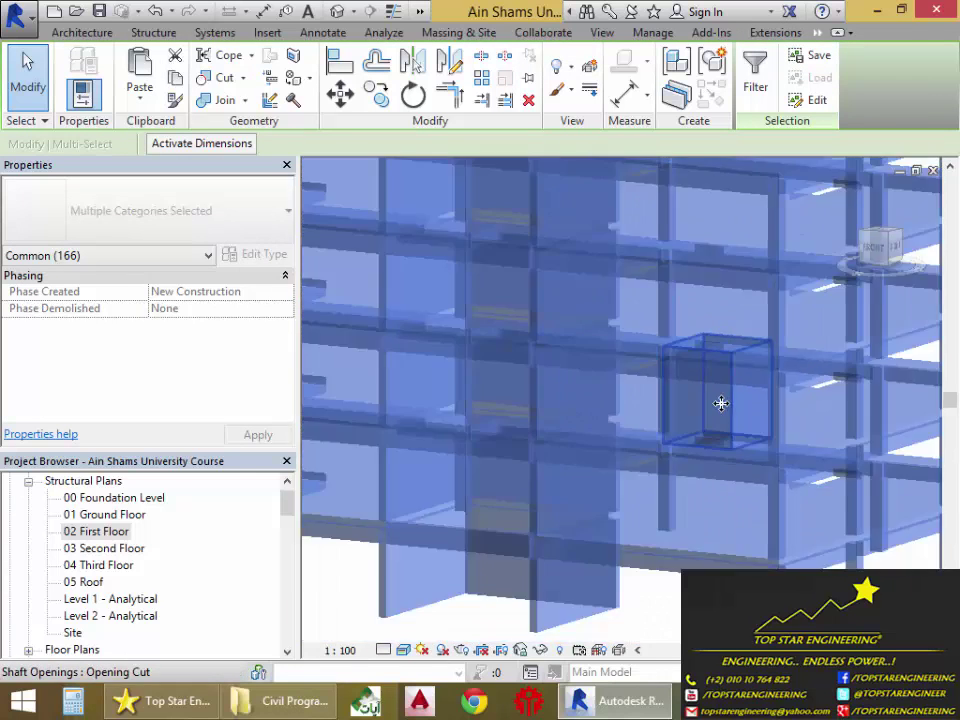
click(760, 82)
click(607, 260)
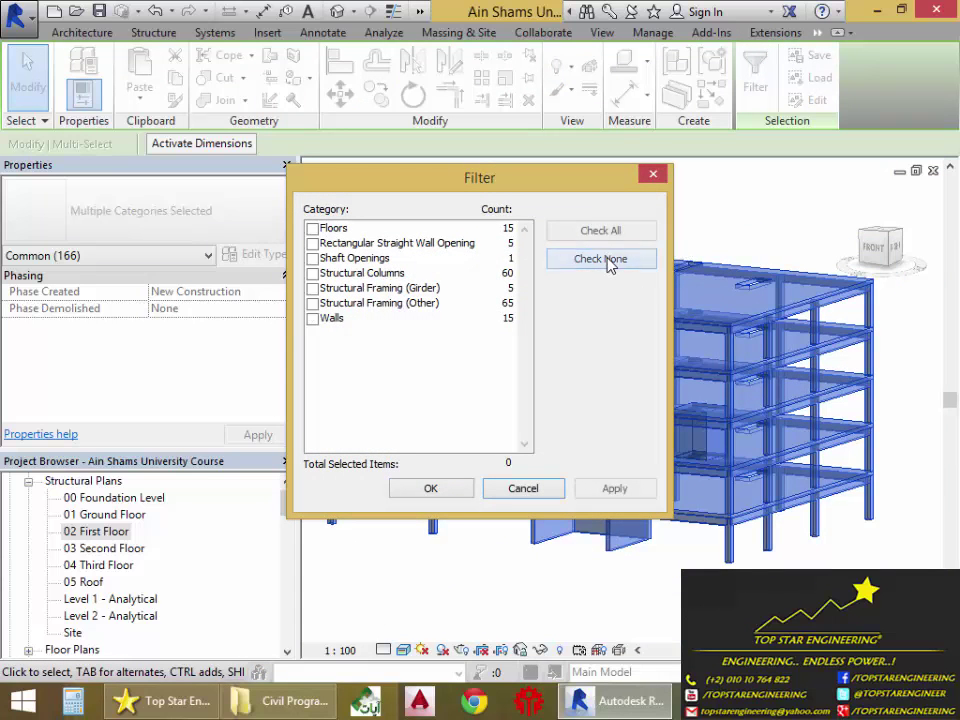
click(313, 258)
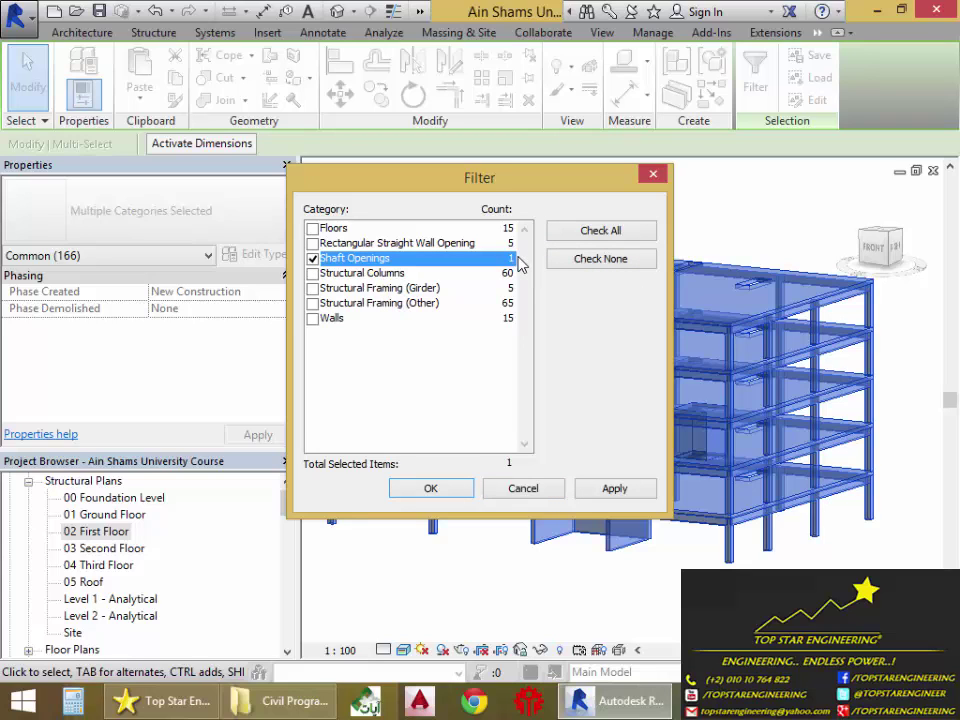
click(468, 488)
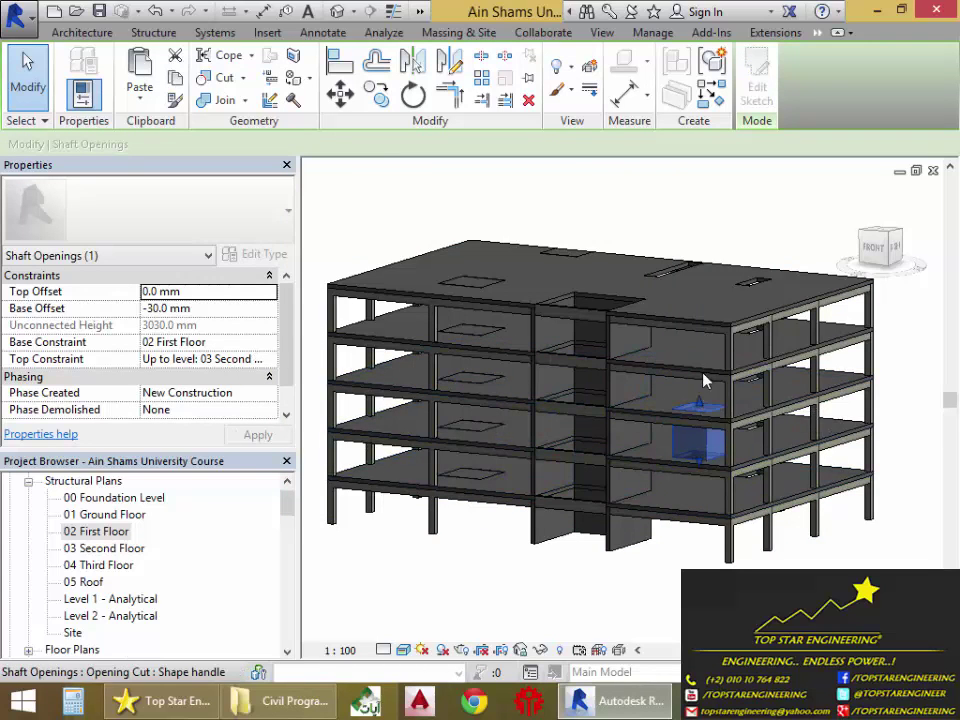
Step: Stretch the shaft opening through all slabs, to a top offset of about 11466 mm and a base offset of about -8555 mm
drag(700, 398, 700, 216)
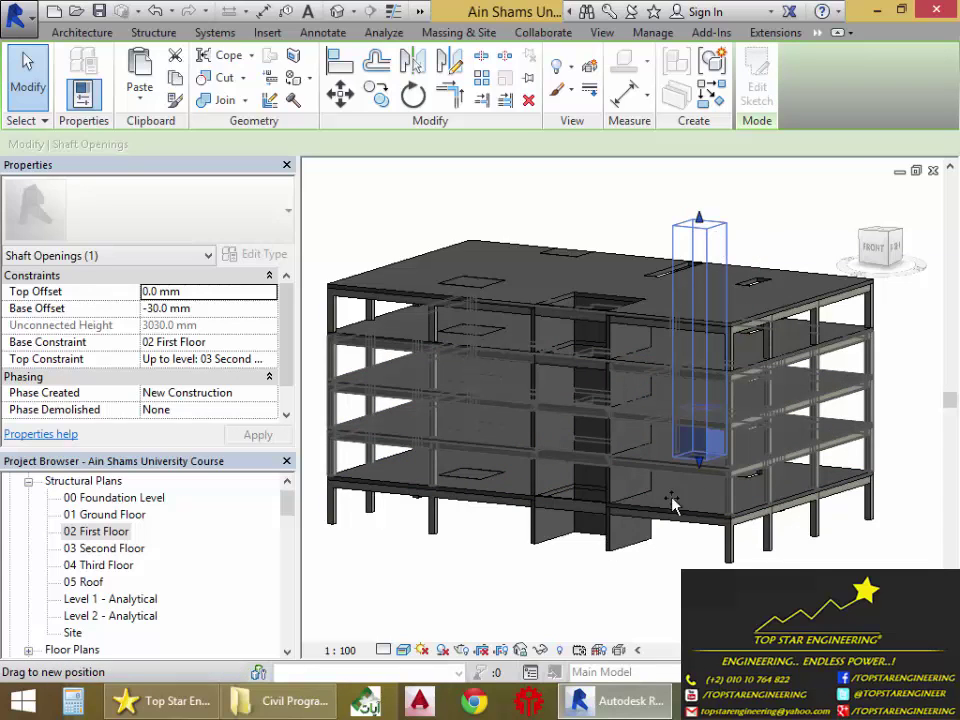
drag(700, 473, 700, 640)
click(817, 569)
Step: Reselect the shaft opening, lower its upper end towards the roof slab in the right side view, and return to the home view
shift+middle_drag(815, 569, 752, 510)
scroll(740, 570, up, 3)
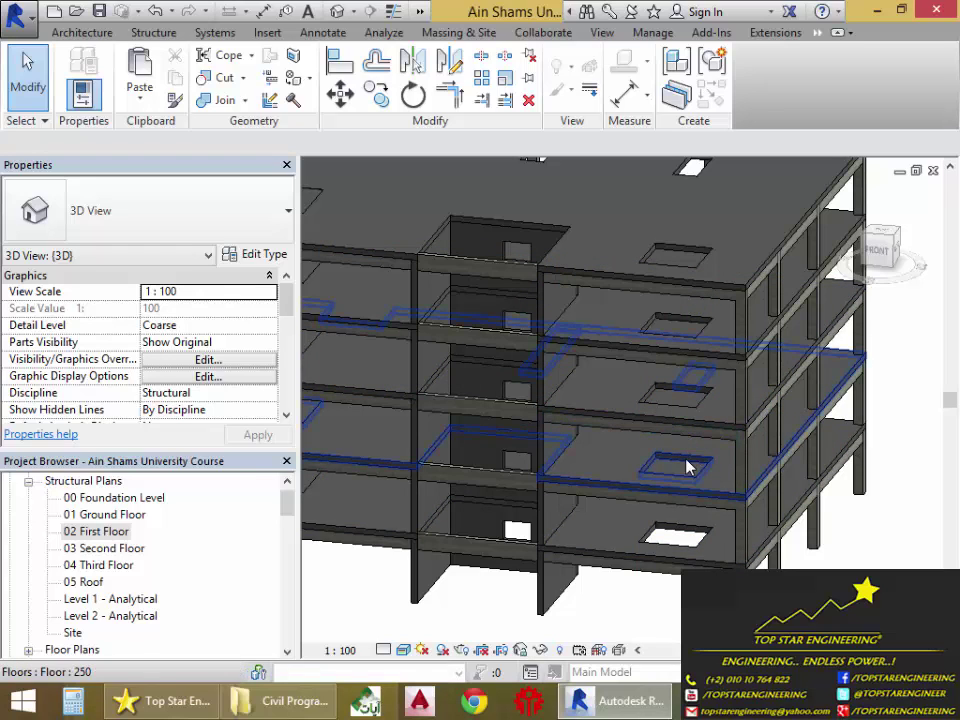
click(700, 430)
shift+middle_drag(700, 430, 706, 242)
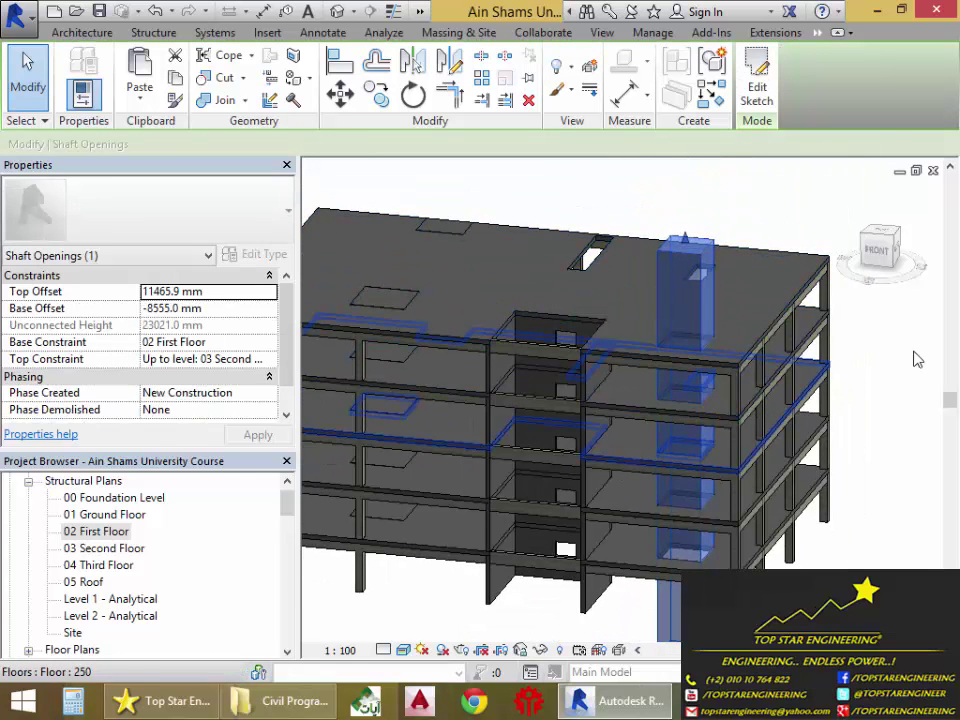
click(897, 252)
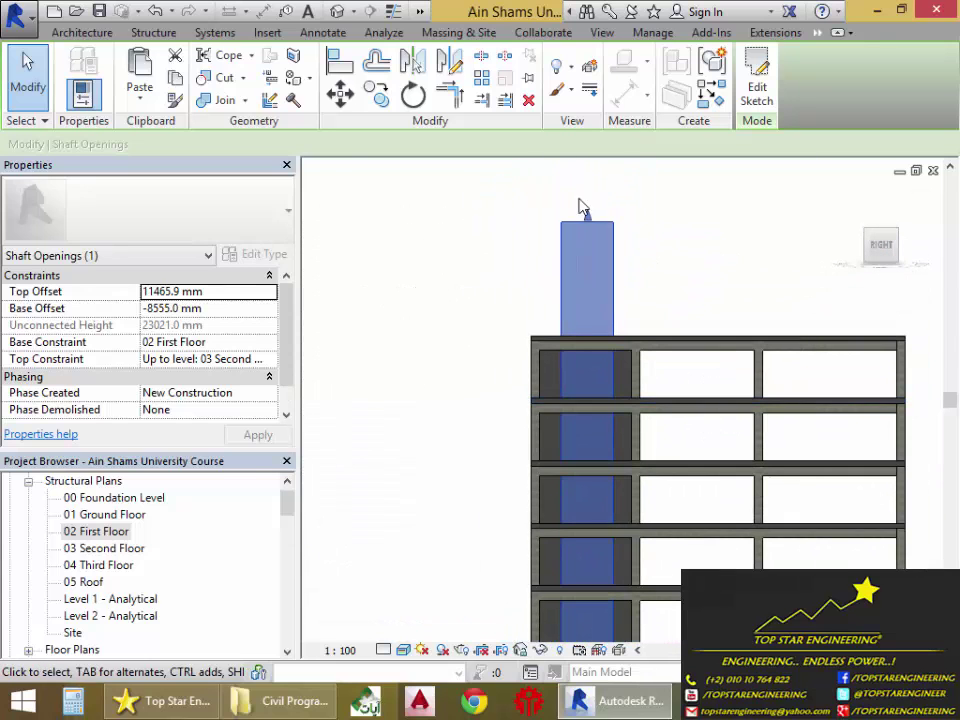
drag(589, 221, 452, 432)
click(452, 436)
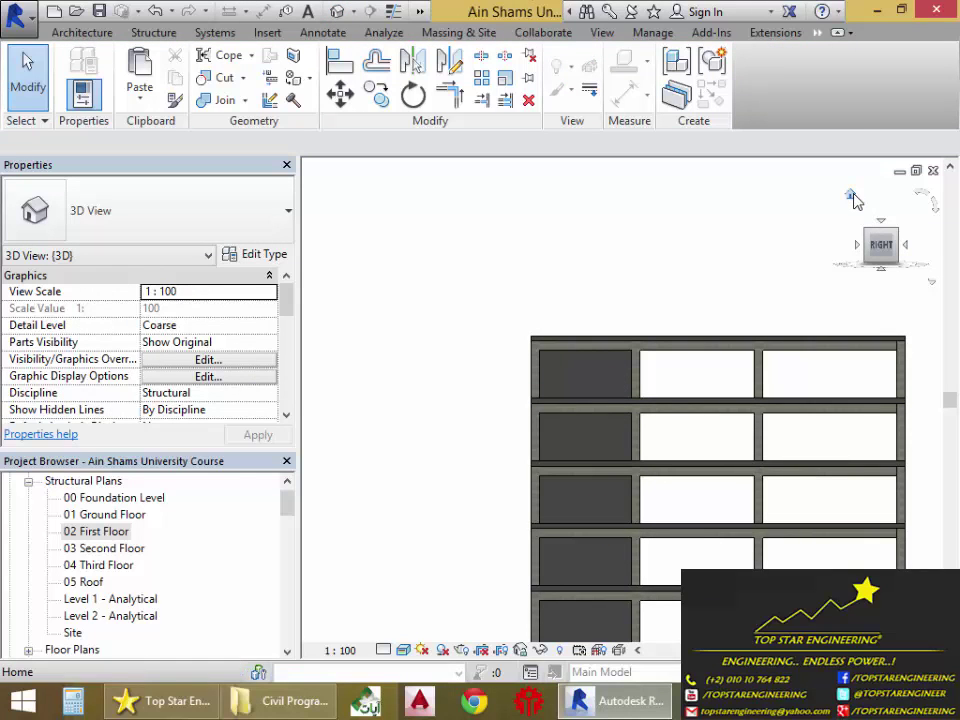
click(851, 196)
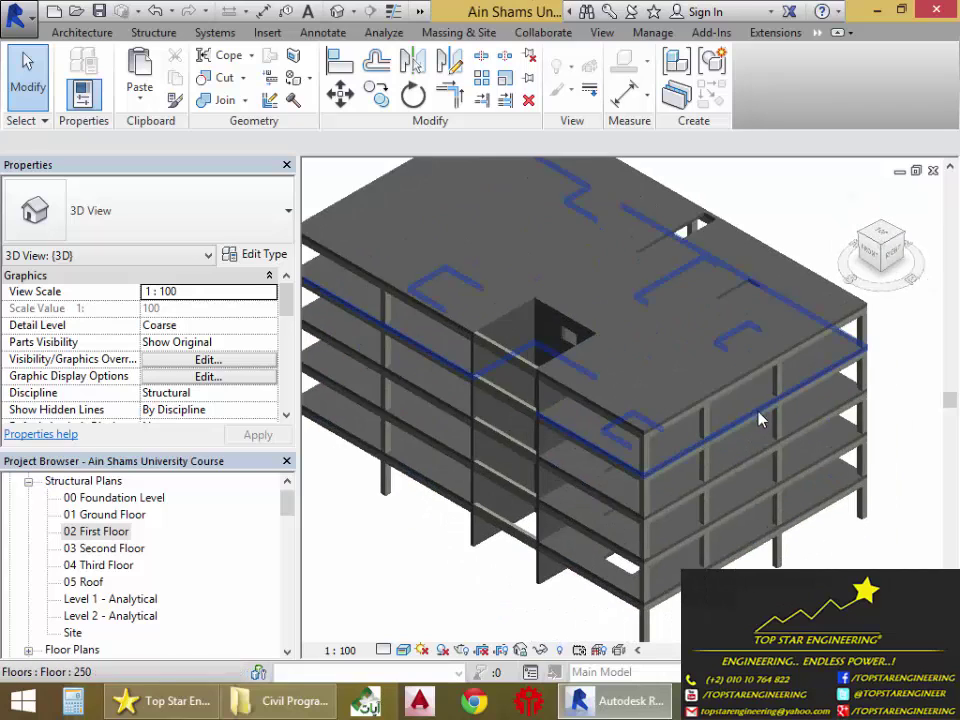
Step: Examine the floor openings in the 3D model from above, from underneath and from the front
scroll(760, 420, up, 5)
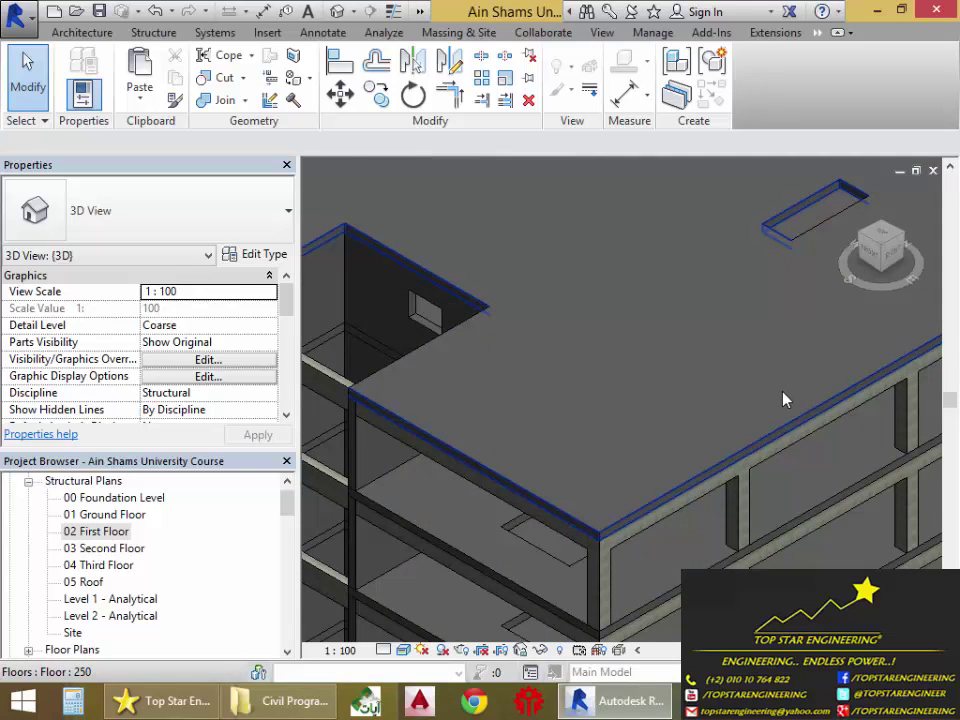
shift+middle_drag(783, 400, 709, 343)
scroll(700, 400, down, 3)
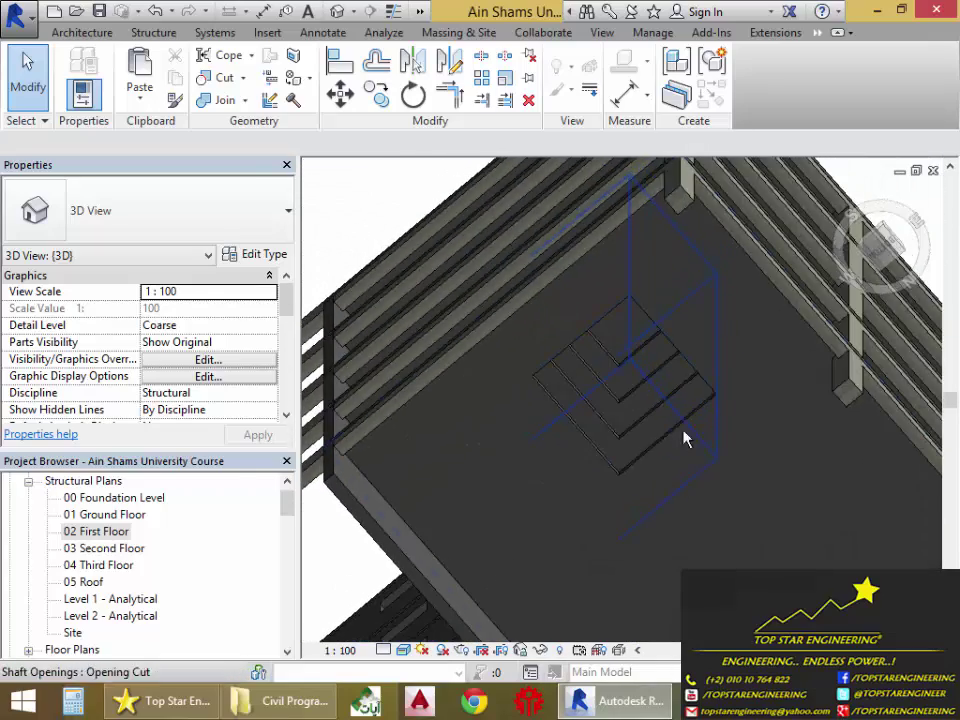
shift+middle_drag(686, 438, 746, 431)
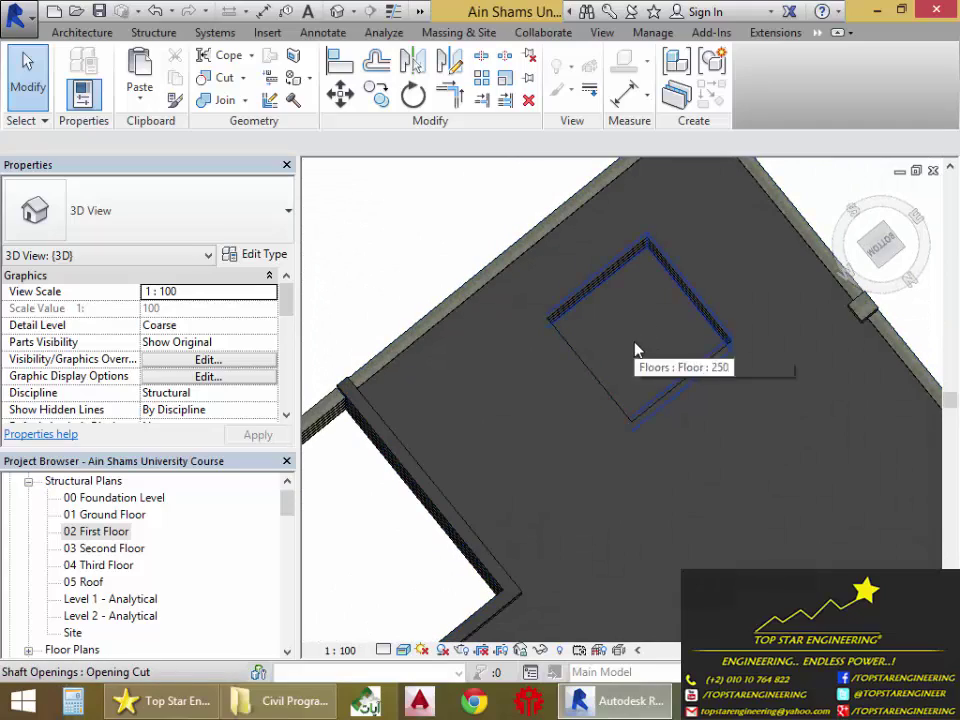
shift+middle_drag(656, 373, 716, 430)
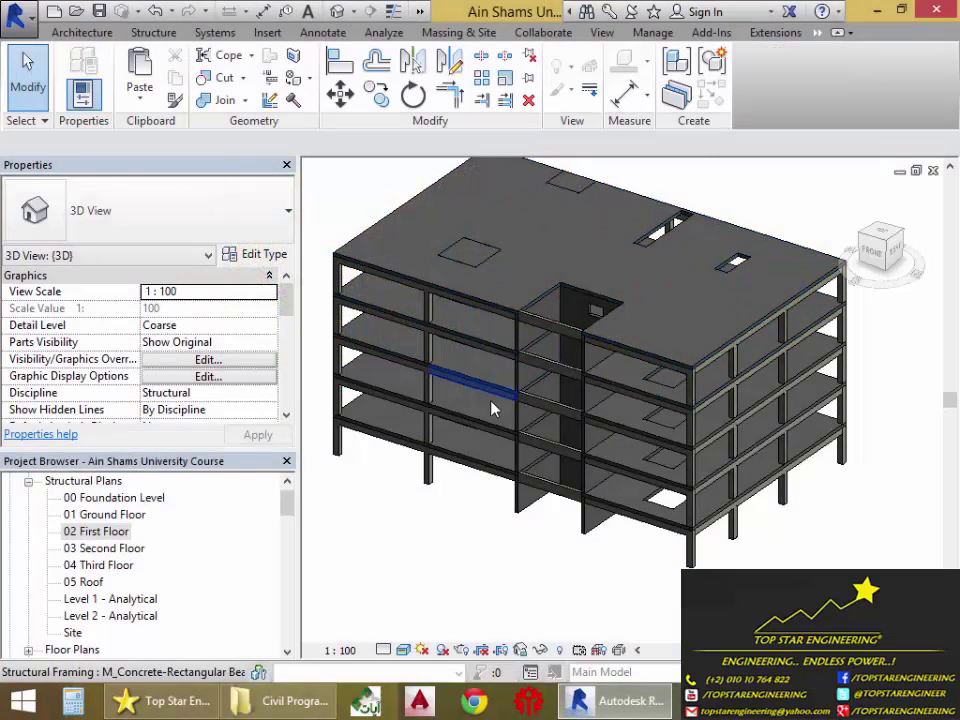
shift+middle_drag(502, 440, 619, 392)
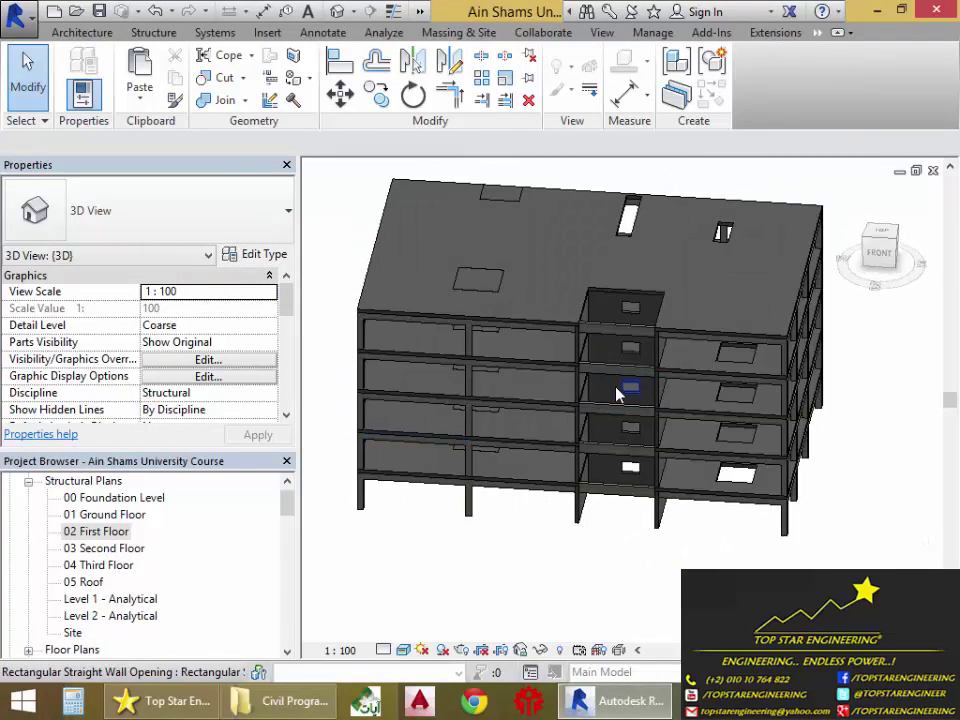
Step: Open the East elevation and select the whole building, first with a crossing window and again with an enclosing window
click(99, 549)
scroll(100, 603, down, 2)
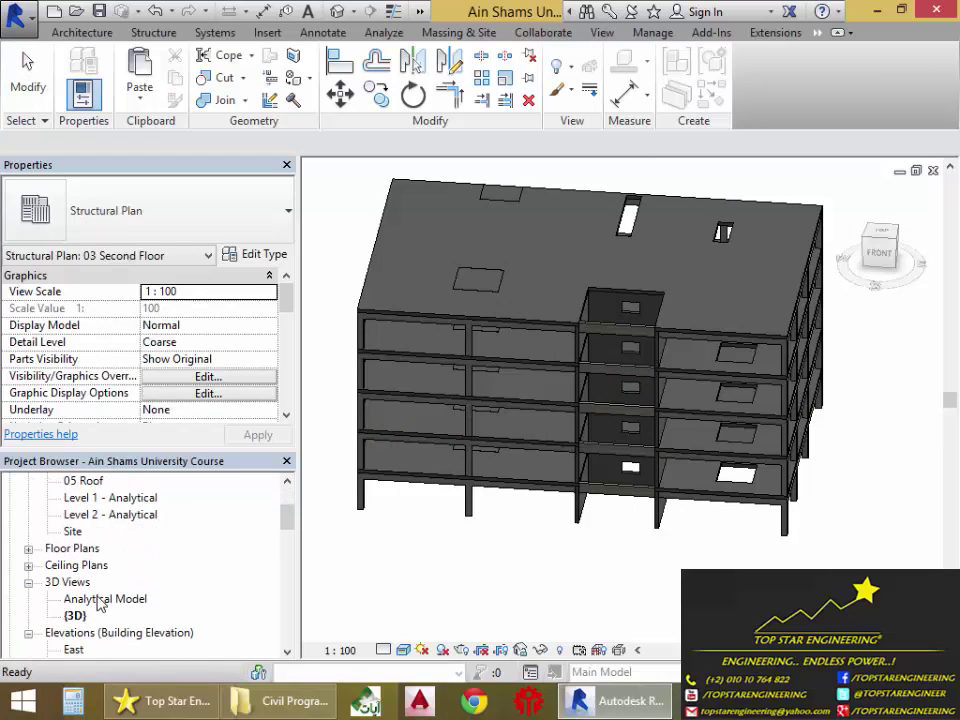
scroll(99, 603, down, 2)
double_click(73, 548)
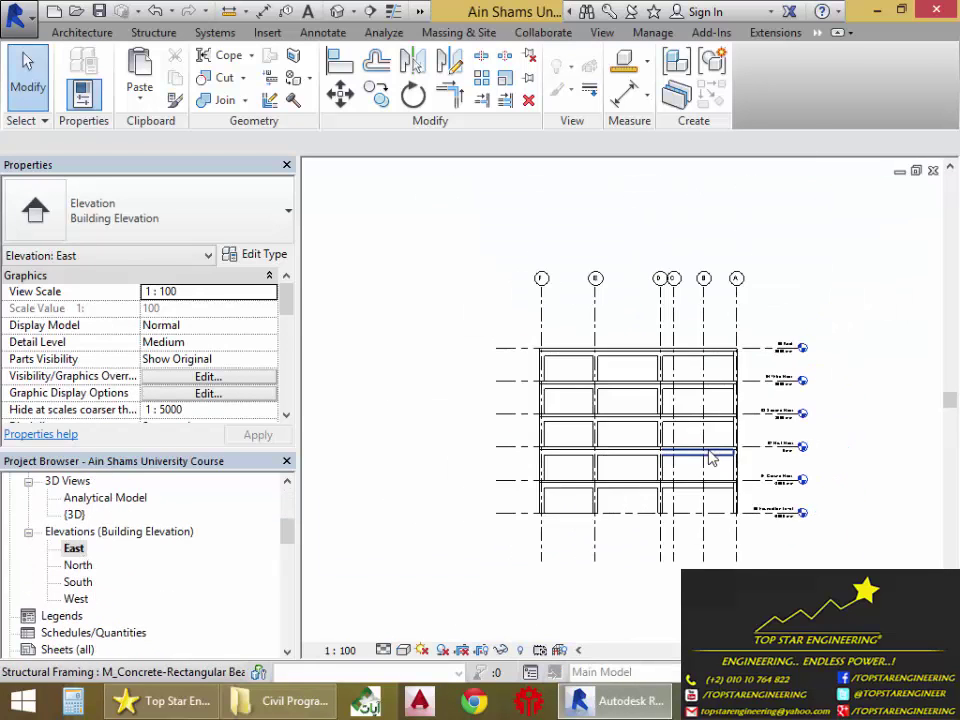
scroll(745, 420, up, 2)
middle_drag(810, 429, 723, 481)
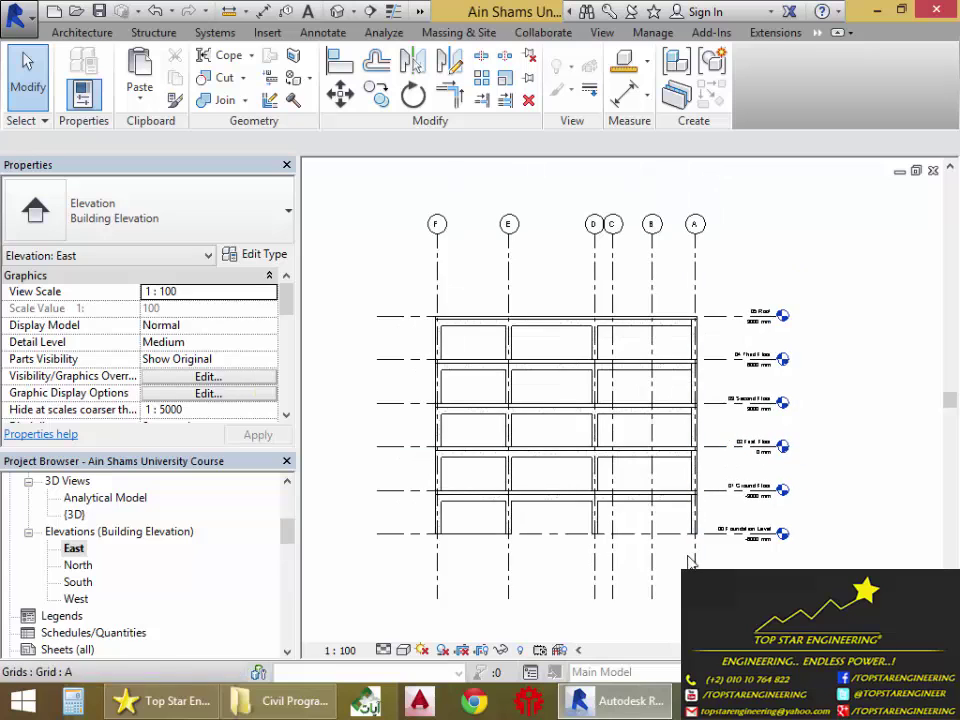
scroll(713, 542, up, 1)
drag(705, 545, 356, 283)
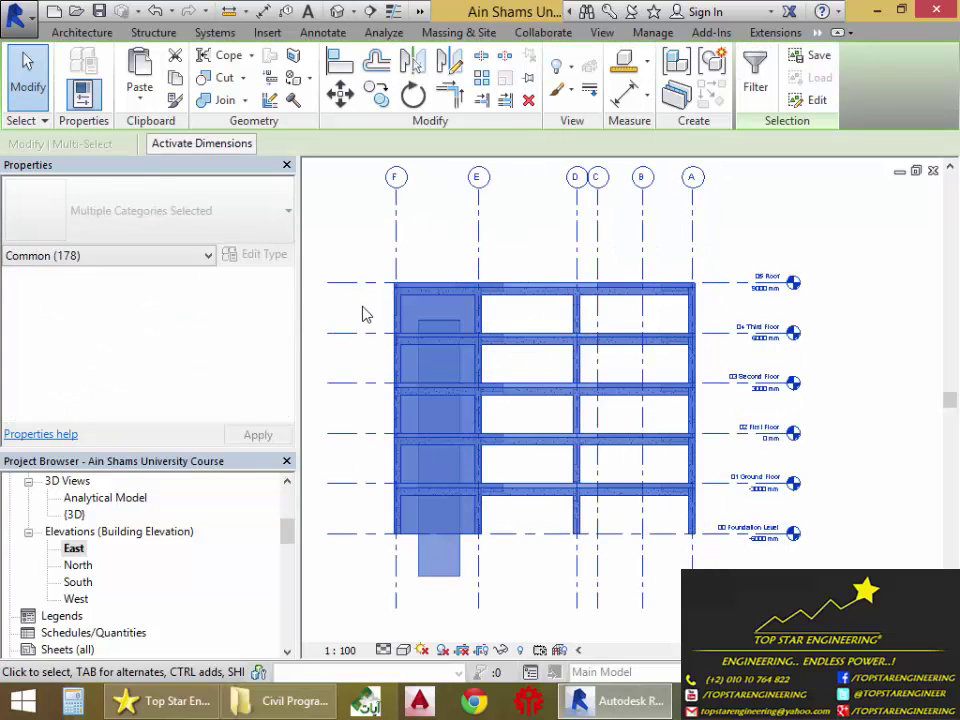
drag(312, 247, 762, 530)
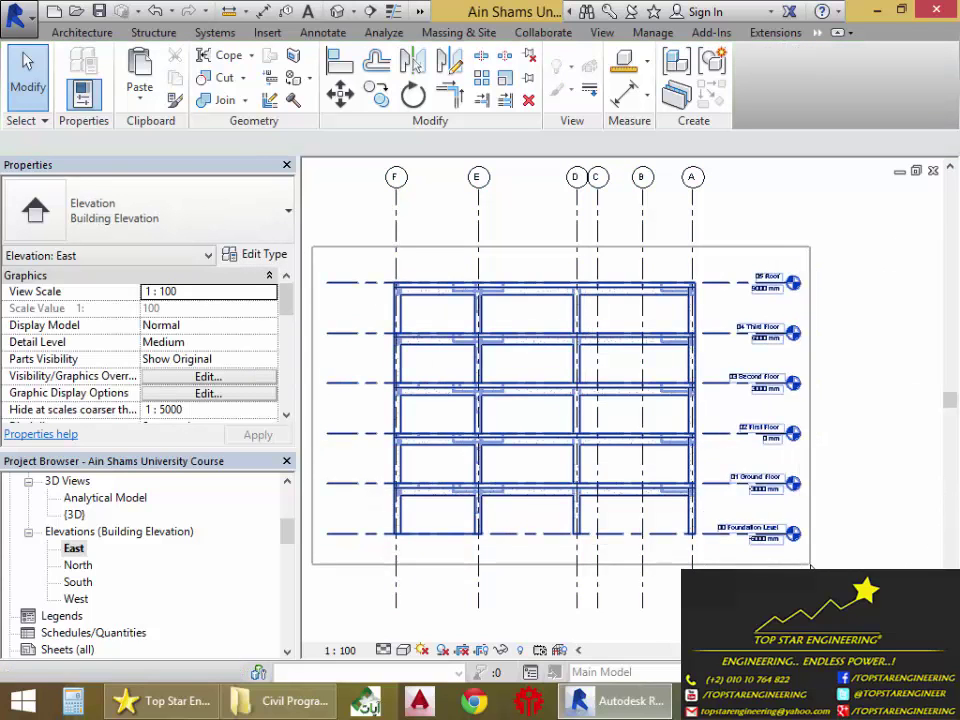
Step: Select the 00 Foundation Level line and pull the aligned level heads inward to grid A at the building edge
scroll(762, 529, up, 2)
click(683, 546)
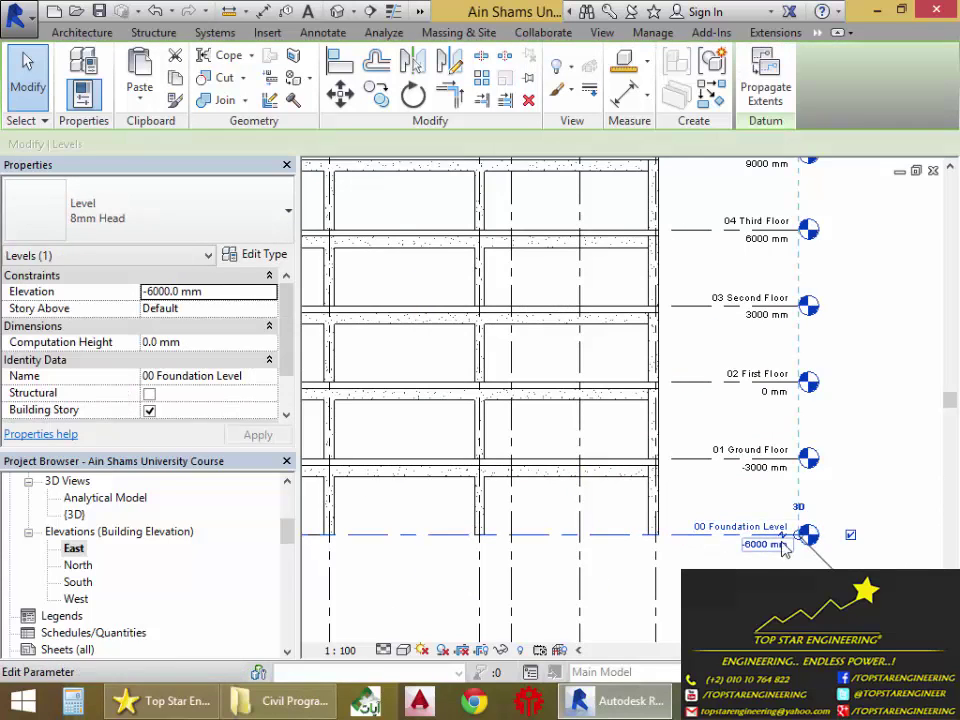
scroll(800, 537, up, 2)
scroll(801, 542, up, 3)
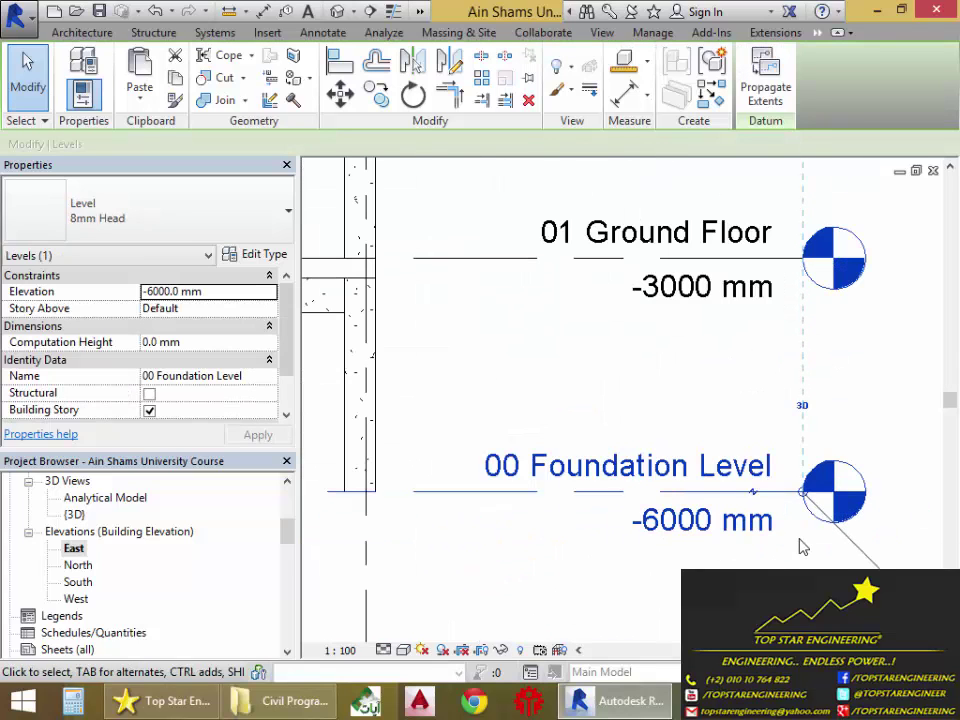
scroll(805, 498, down, 3)
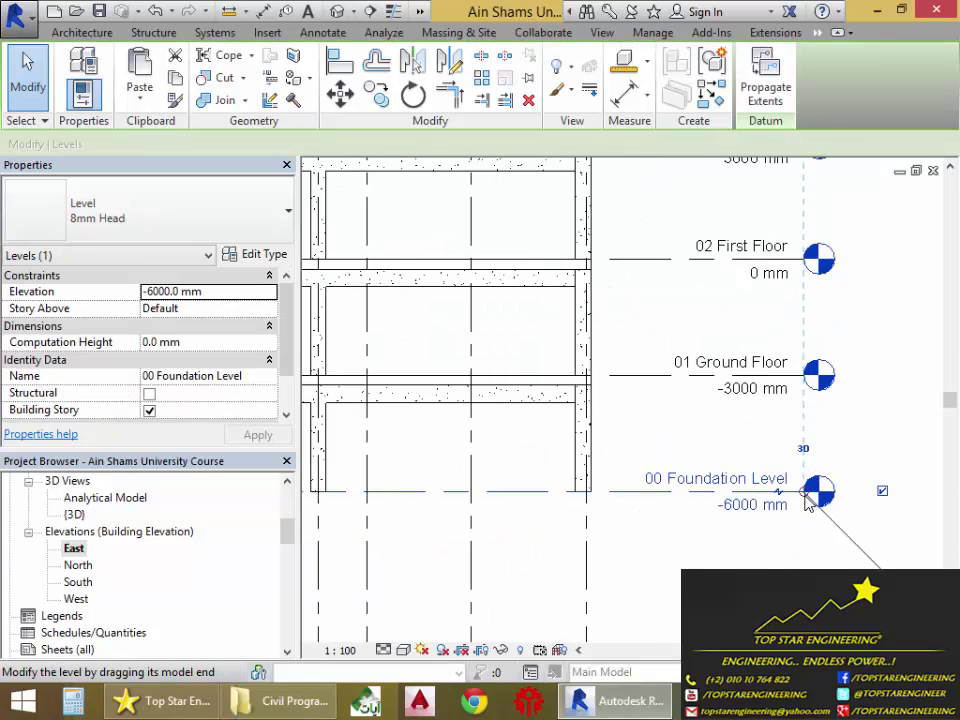
ctrl+drag(805, 498, 588, 497)
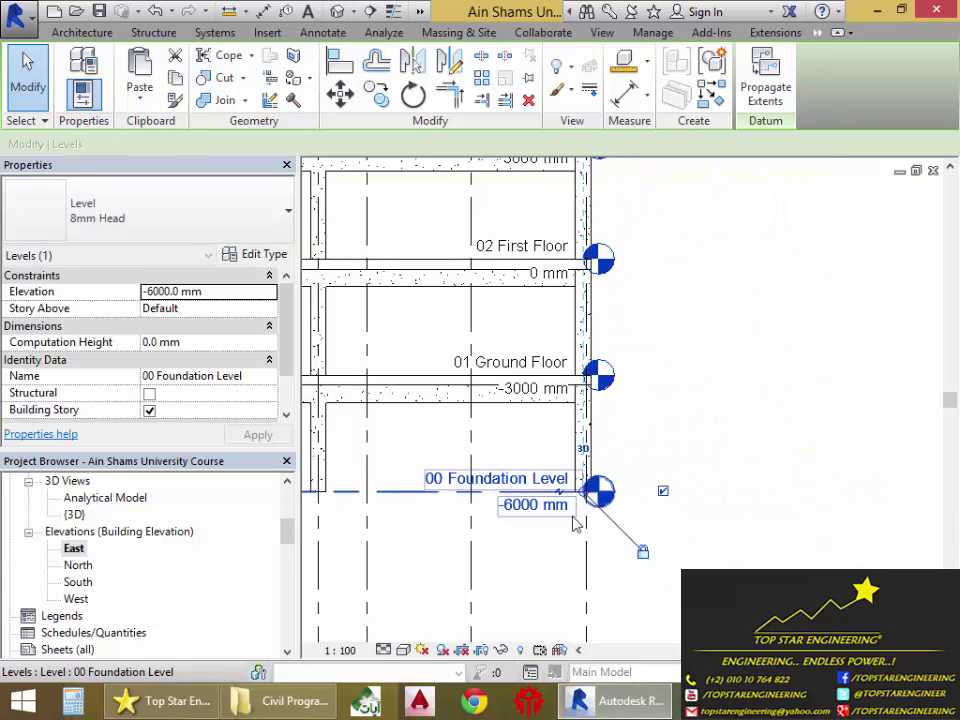
click(542, 570)
scroll(600, 555, down, 5)
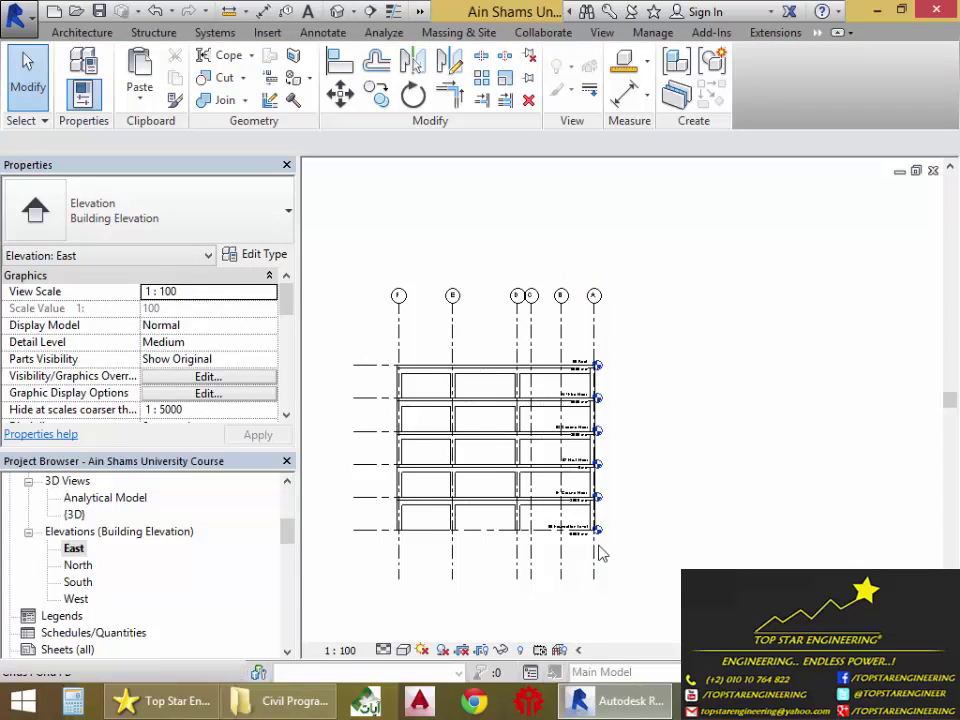
middle_drag(602, 553, 617, 542)
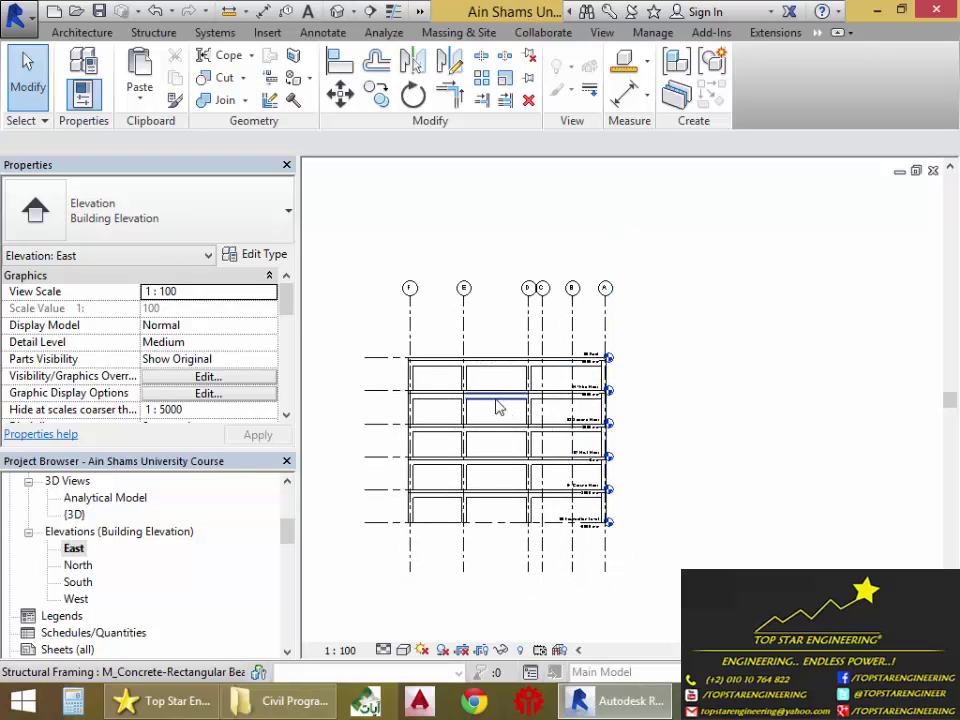
Step: Select the elements of the lowest storey with an enclosing window around the foundation and ground floor levels
scroll(679, 465, up, 2)
middle_drag(679, 465, 648, 462)
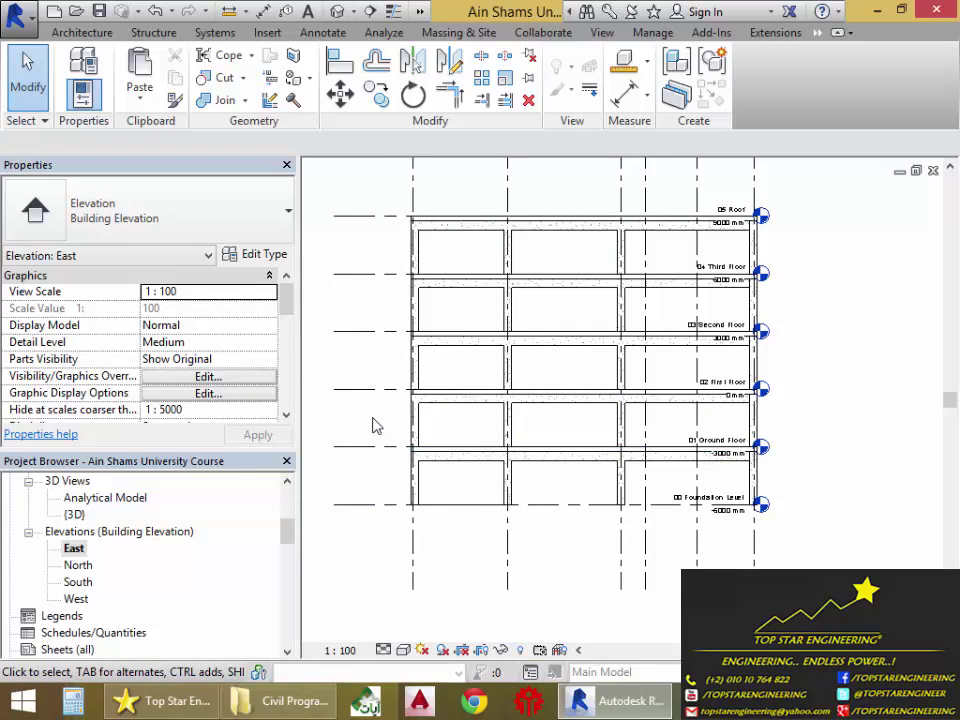
drag(373, 419, 831, 538)
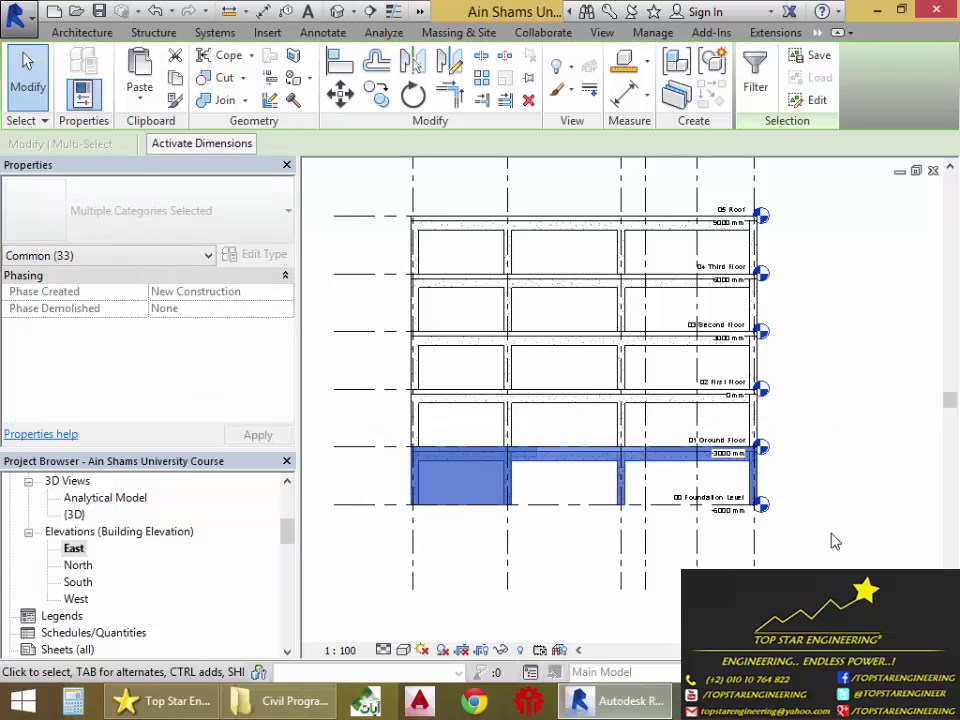
scroll(831, 538, up, 3)
scroll(771, 525, down, 2)
middle_drag(583, 559, 553, 519)
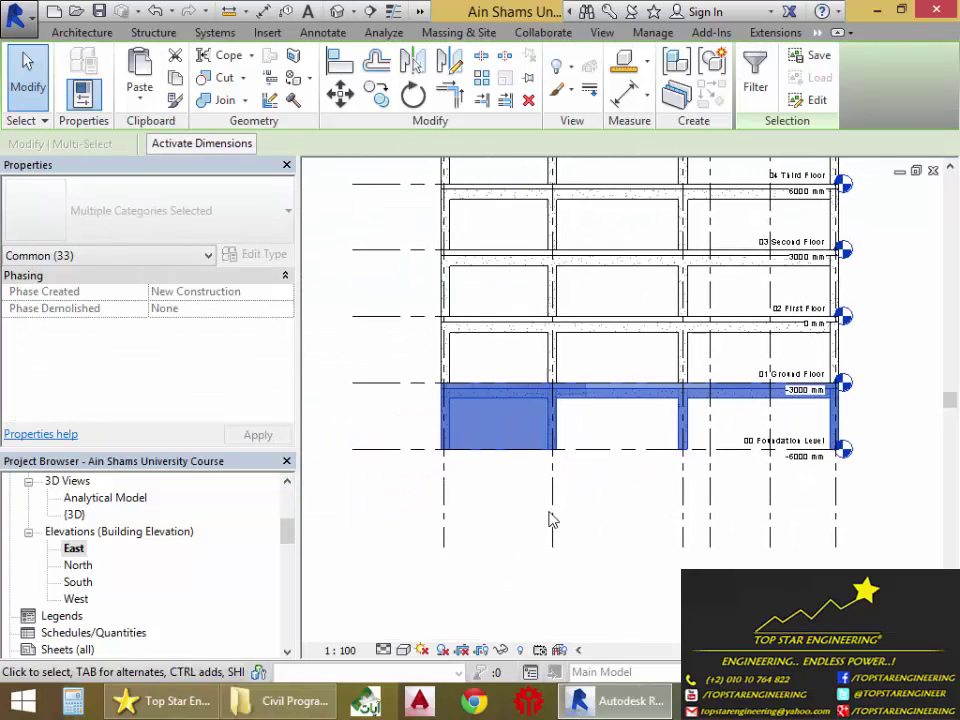
Step: Shorten the headless ends of the level lines to just outside grid F, and window-select the lowest storey together with its two levels
click(370, 383)
key(l)
key(l)
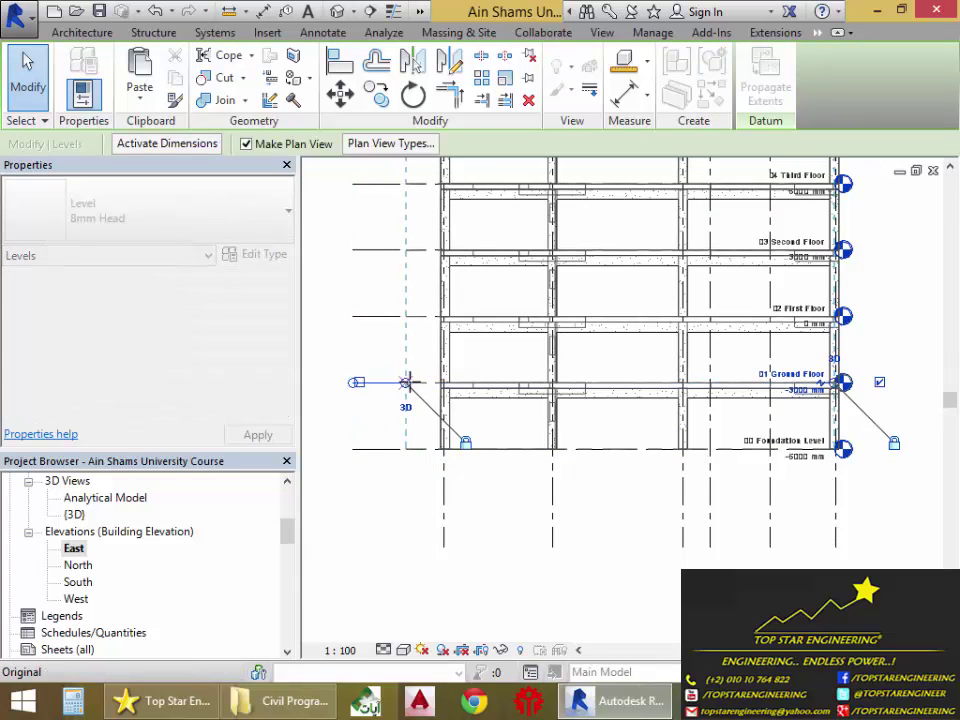
key(Escape)
key(Escape)
drag(375, 355, 884, 497)
drag(884, 505, 884, 505)
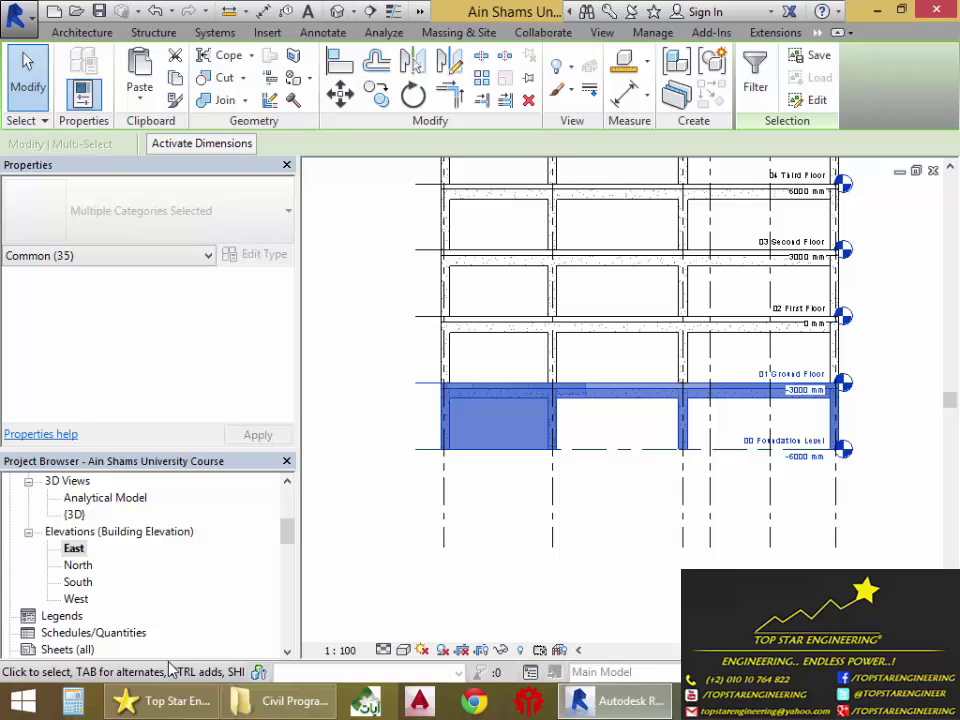
key(Escape)
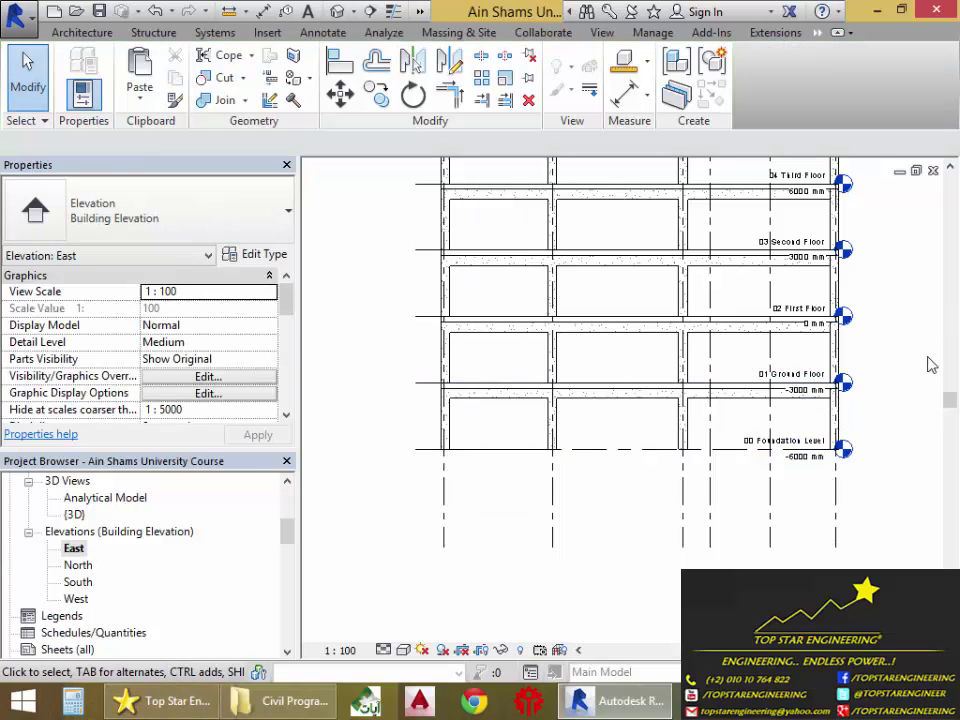
Step: Stretch the aligned level heads outward from grid A, well clear of the building
middle_drag(834, 422, 568, 425)
click(506, 454)
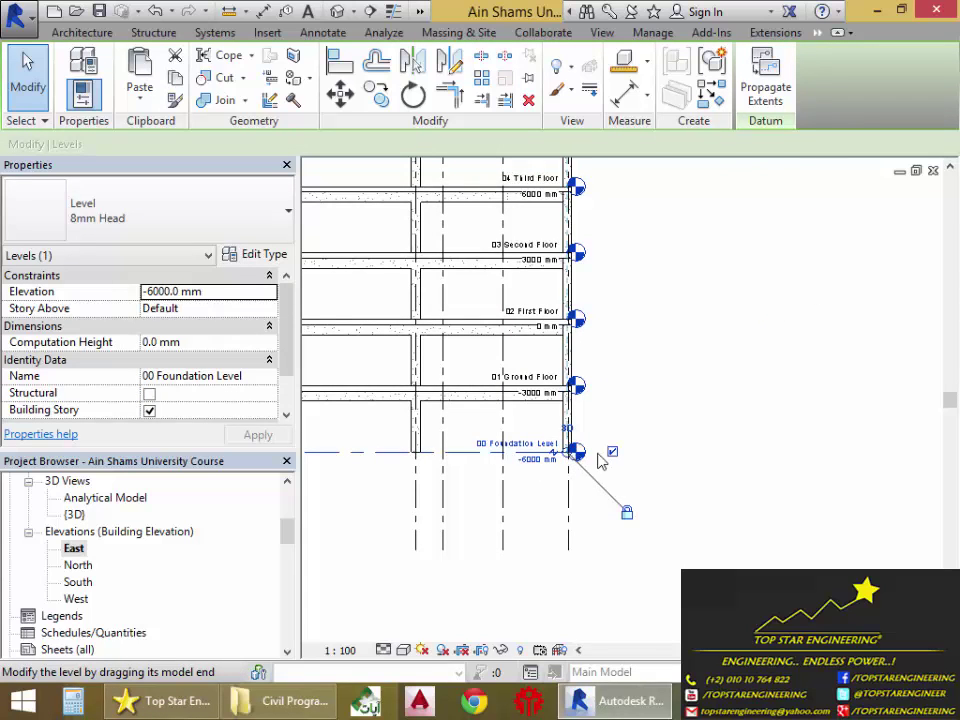
drag(576, 453, 838, 452)
click(716, 525)
scroll(716, 525, down, 3)
middle_drag(716, 525, 737, 534)
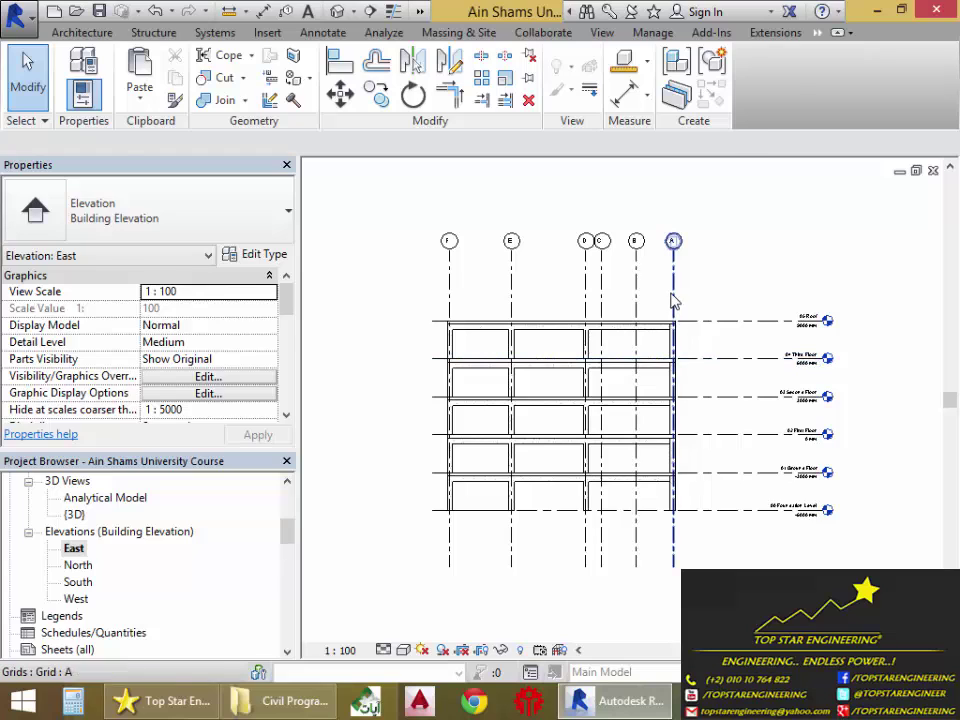
Step: Lower the aligned bubbles of grids A to F to between the 01 Ground Floor and 02 First Floor levels
click(675, 250)
drag(676, 253, 675, 451)
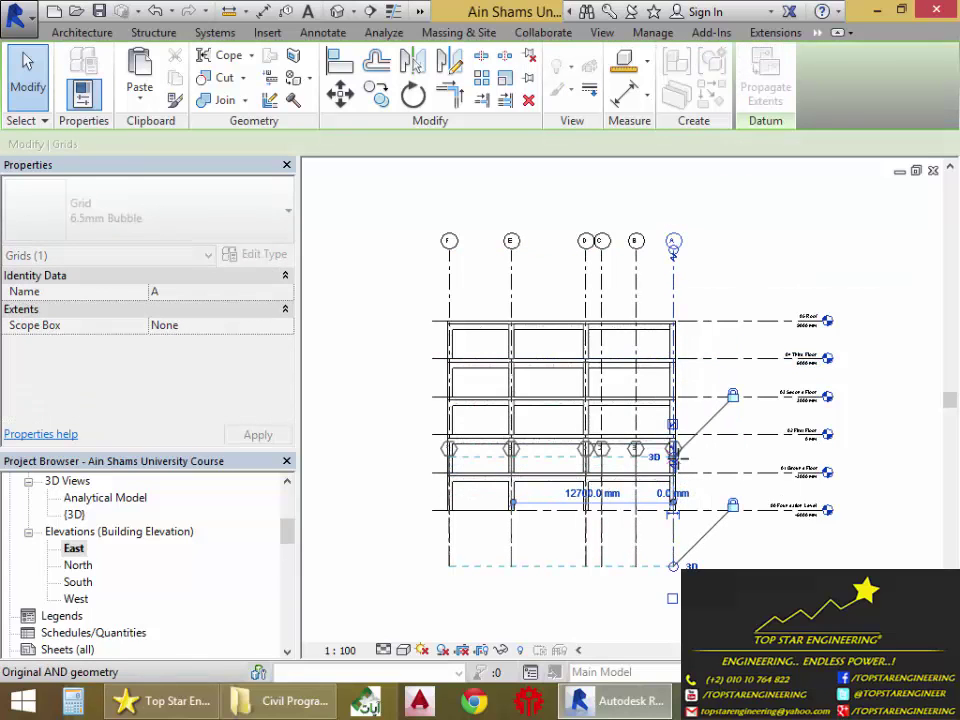
click(503, 617)
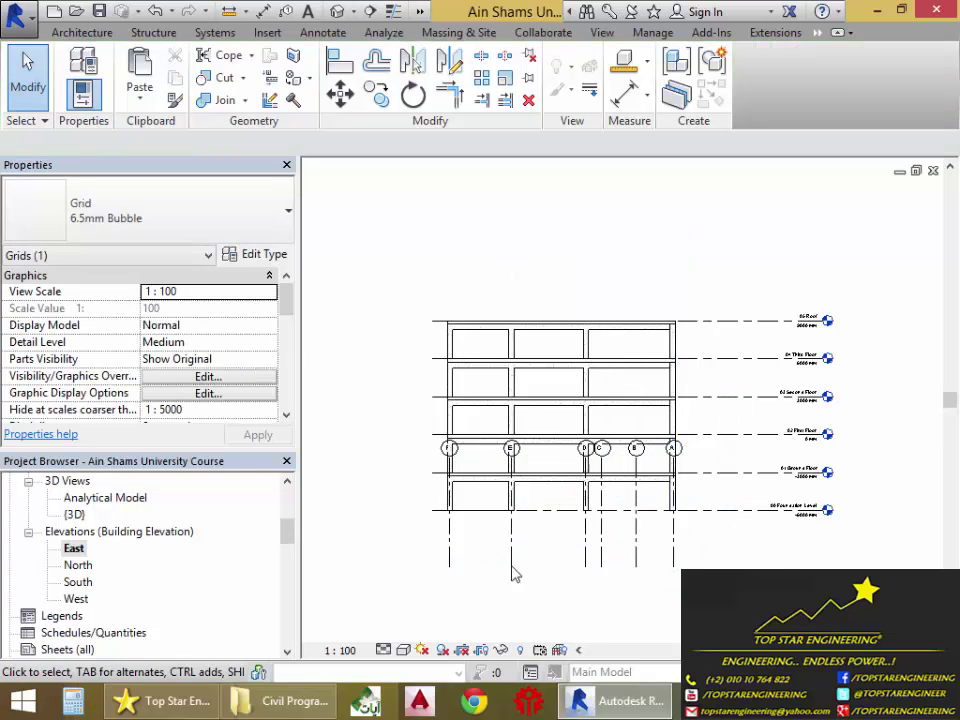
scroll(627, 439, up, 3)
middle_drag(627, 439, 702, 347)
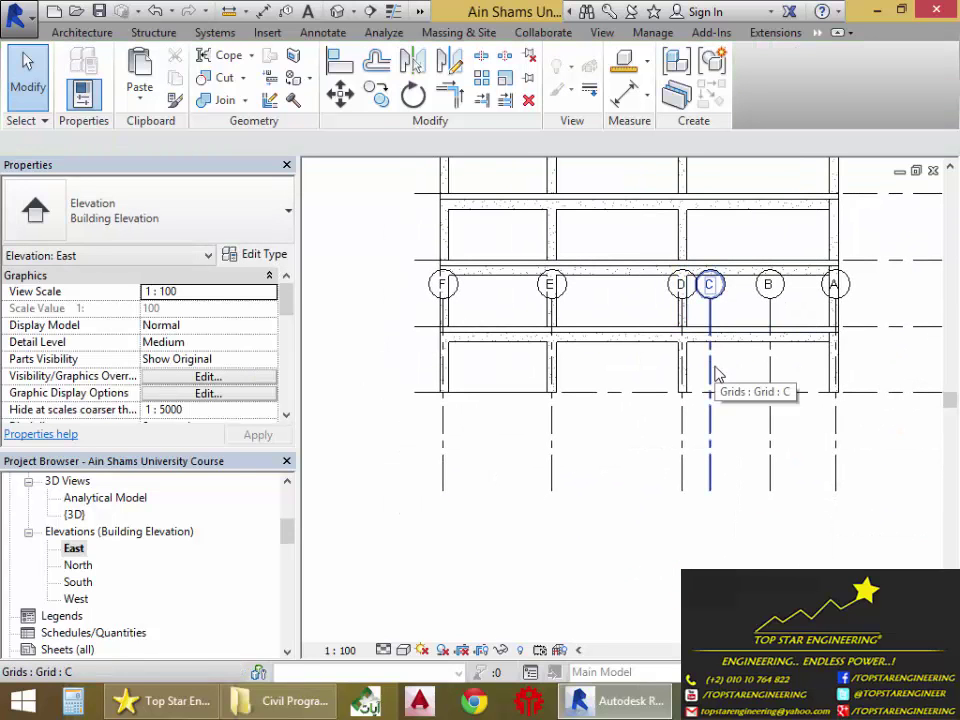
scroll(729, 386, down, 3)
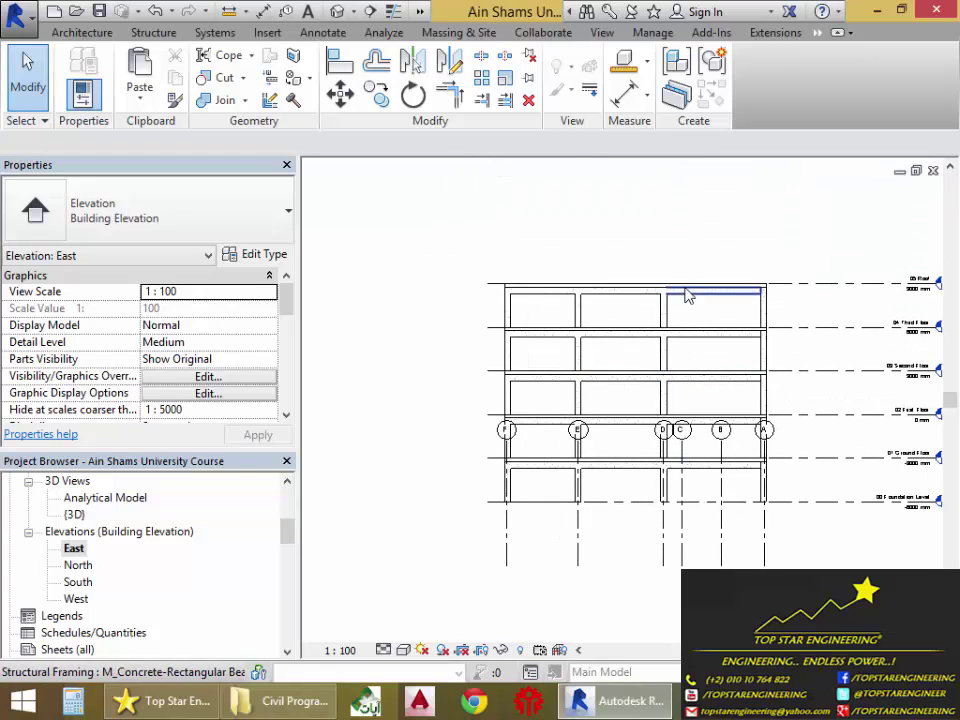
Step: Open the 04 Third Floor plan from its level head to examine which grids it shows
middle_drag(686, 306, 632, 302)
scroll(632, 302, up, 3)
scroll(700, 360, up, 3)
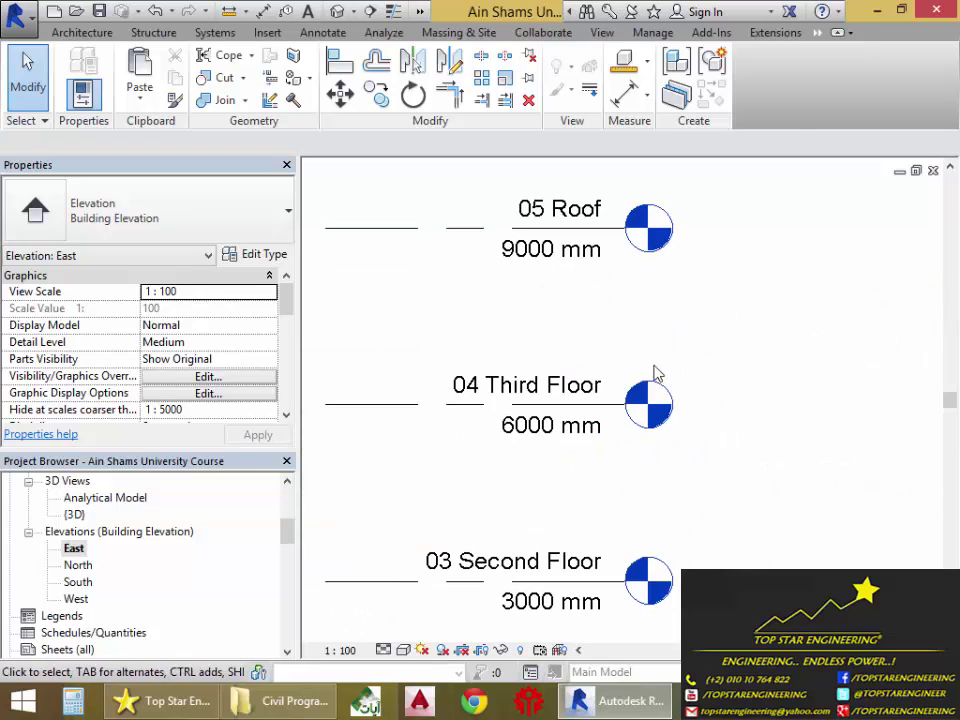
double_click(655, 421)
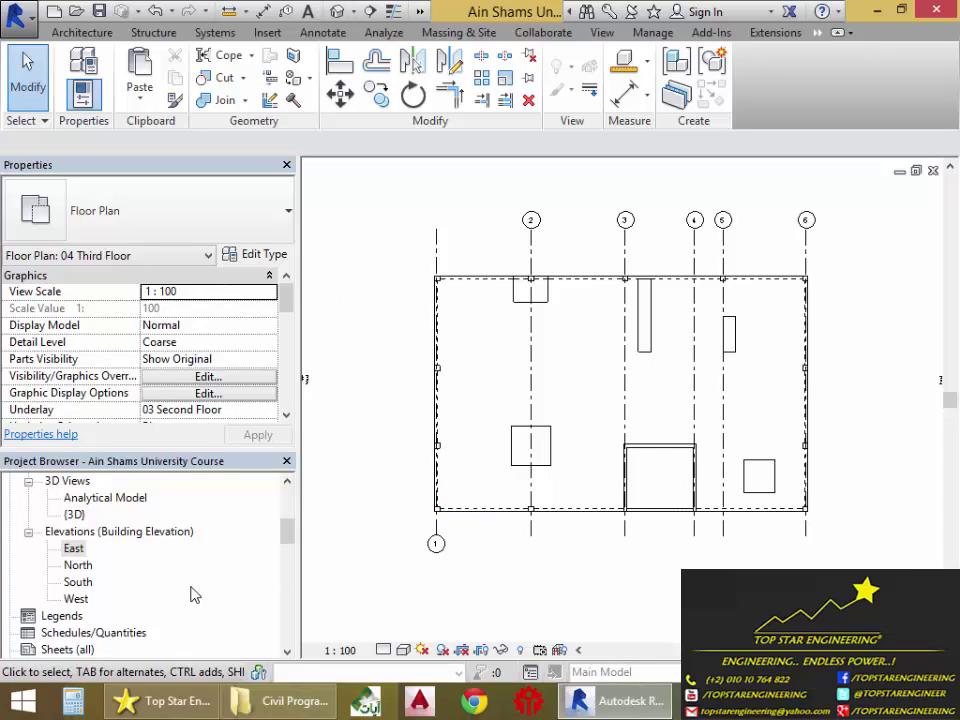
Step: Reopen the East elevation and raise the aligned bubbles of grids A to F back above the 05 Roof level
click(156, 594)
scroll(158, 596, down, 2)
scroll(130, 560, down, 1)
scroll(100, 515, up, 2)
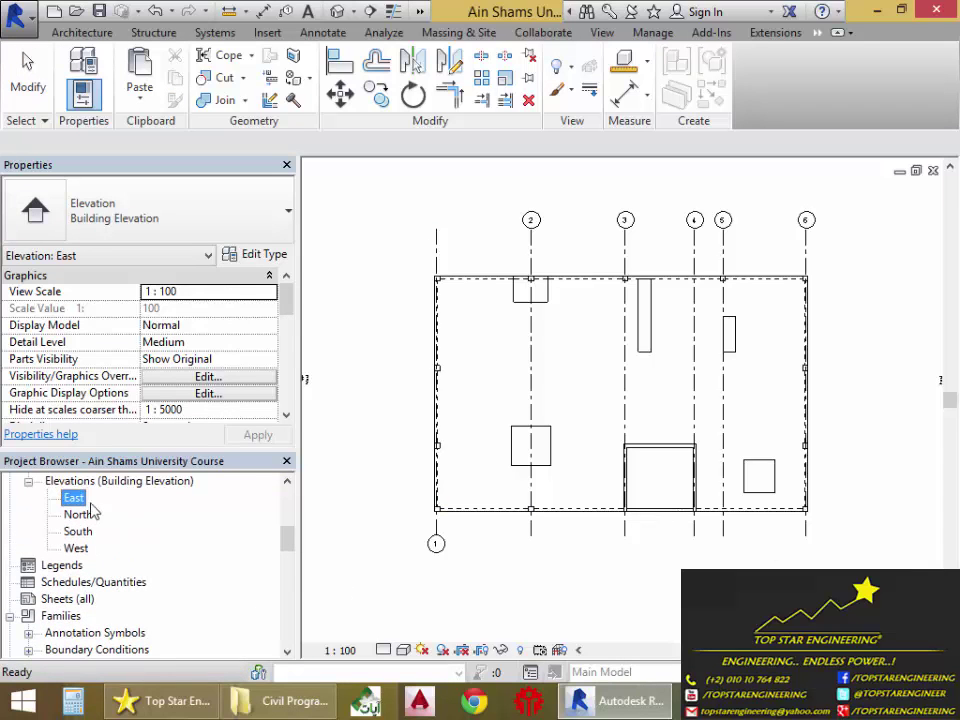
double_click(80, 498)
scroll(585, 485, down, 3)
scroll(596, 489, up, 6)
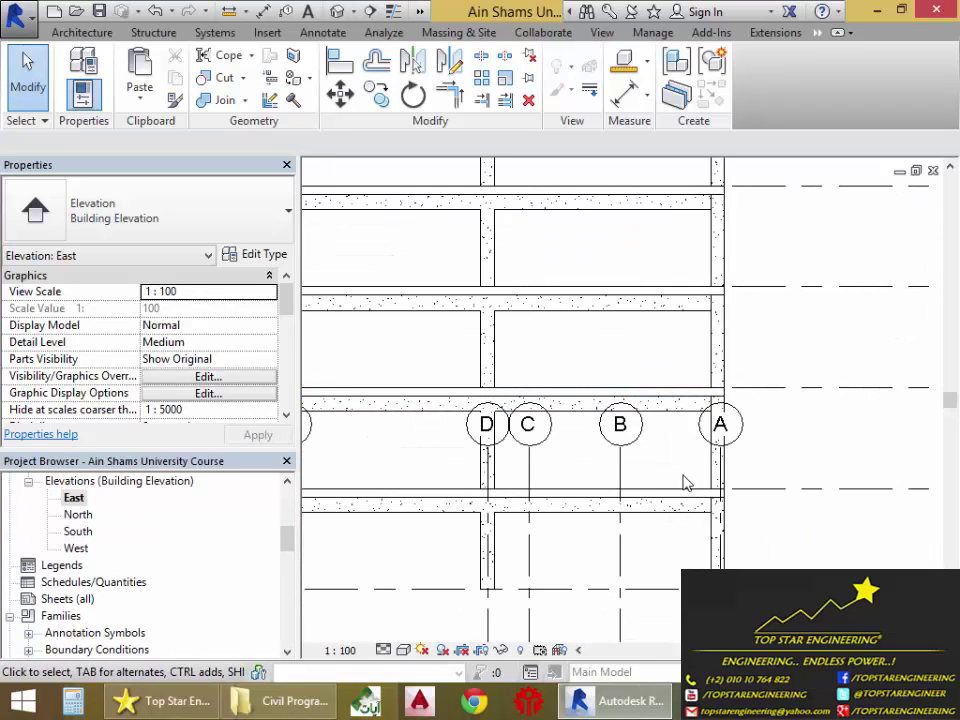
scroll(686, 536, down, 3)
middle_drag(686, 536, 710, 452)
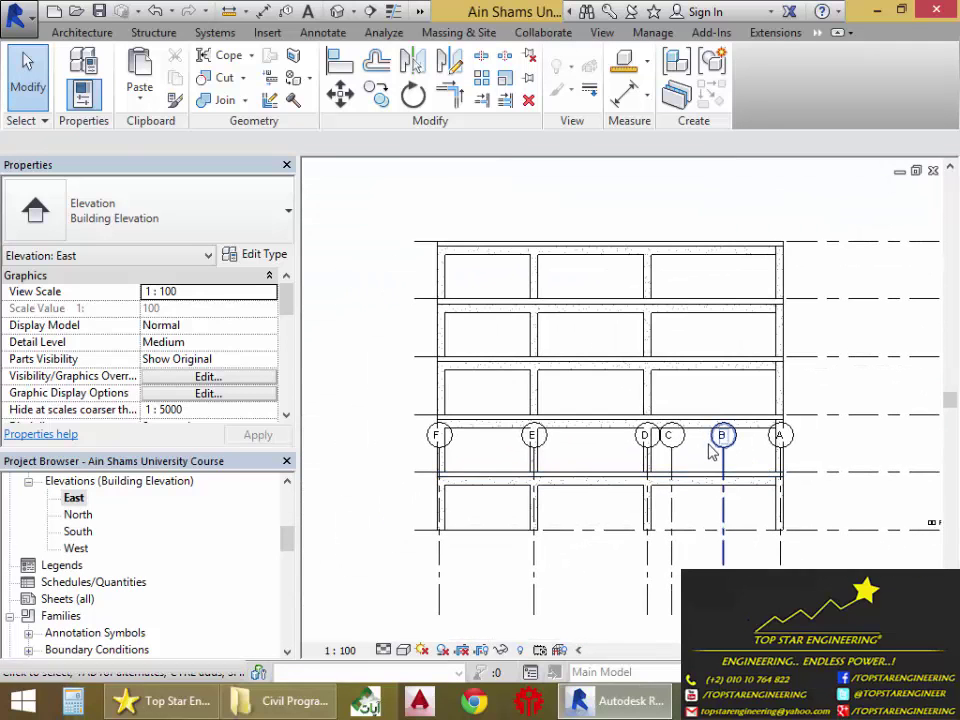
click(710, 452)
drag(722, 448, 722, 195)
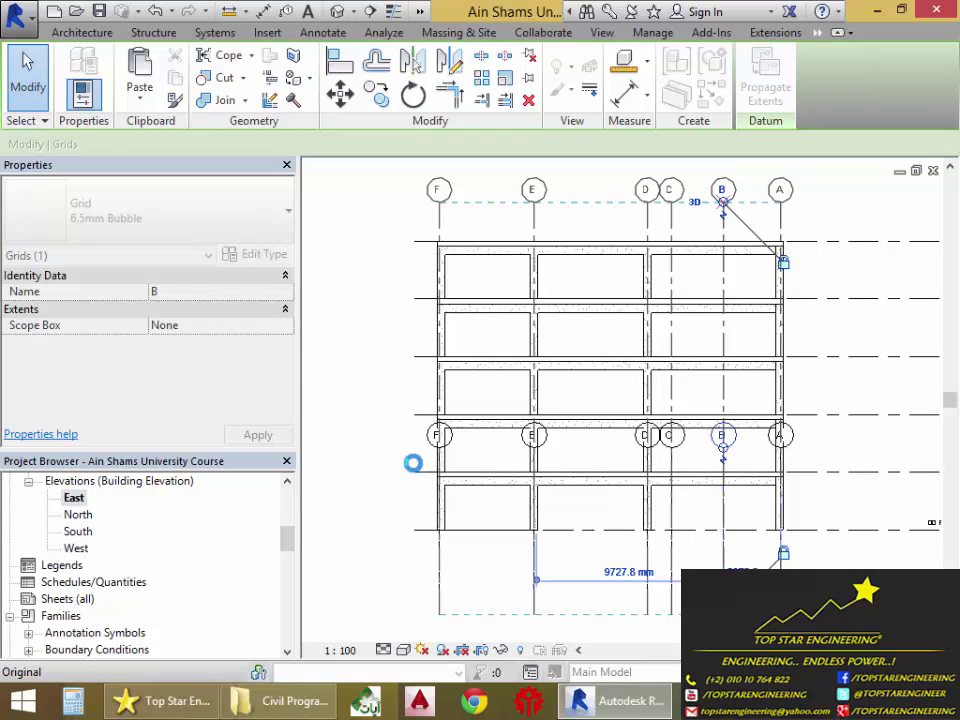
click(379, 472)
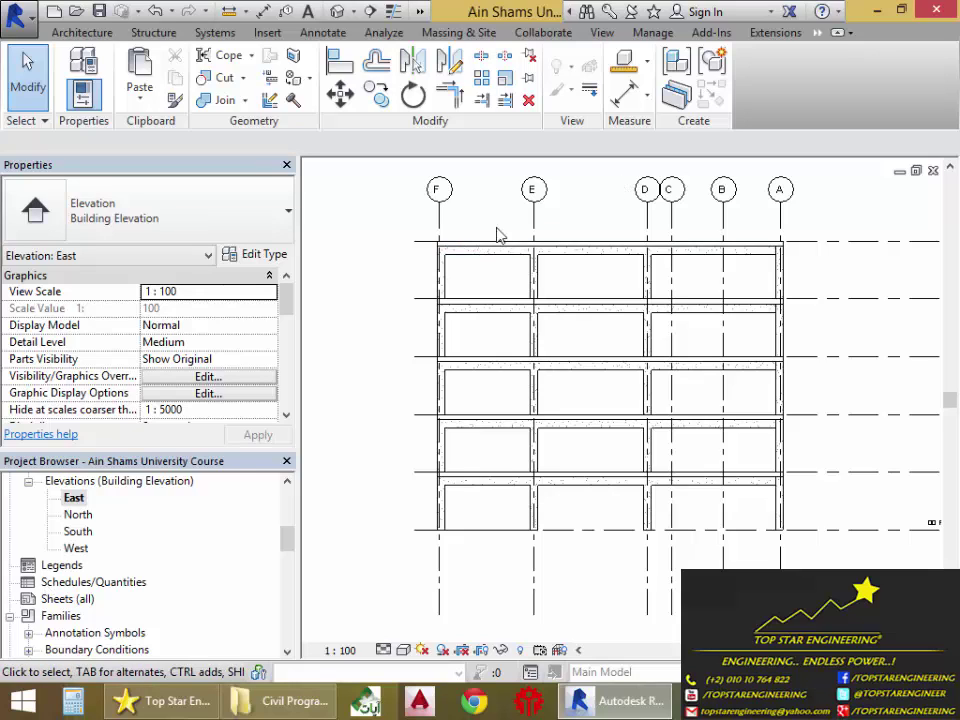
Step: Leave grid E in the East elevation unchanged and open the 05 Roof structural plan to examine which grids it shows
click(536, 242)
mouse_move(590, 385)
middle_down()
mouse_move(598, 392)
mouse_move(597, 367)
middle_up()
scroll(597, 367, down, 2)
middle_drag(574, 433, 531, 506)
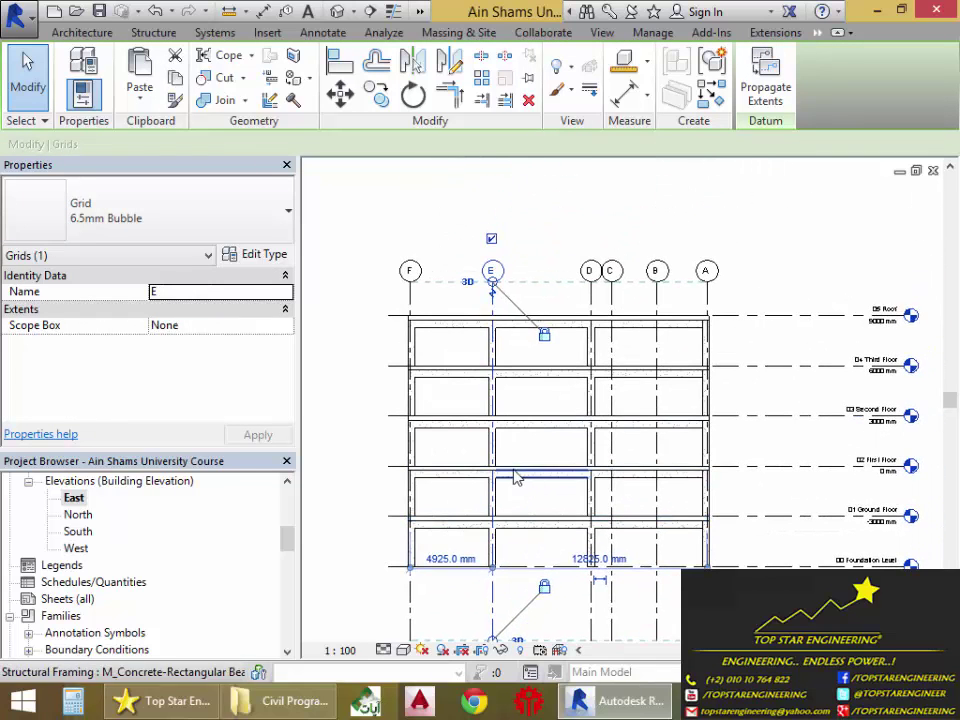
key(Escape)
key(z)
key(f)
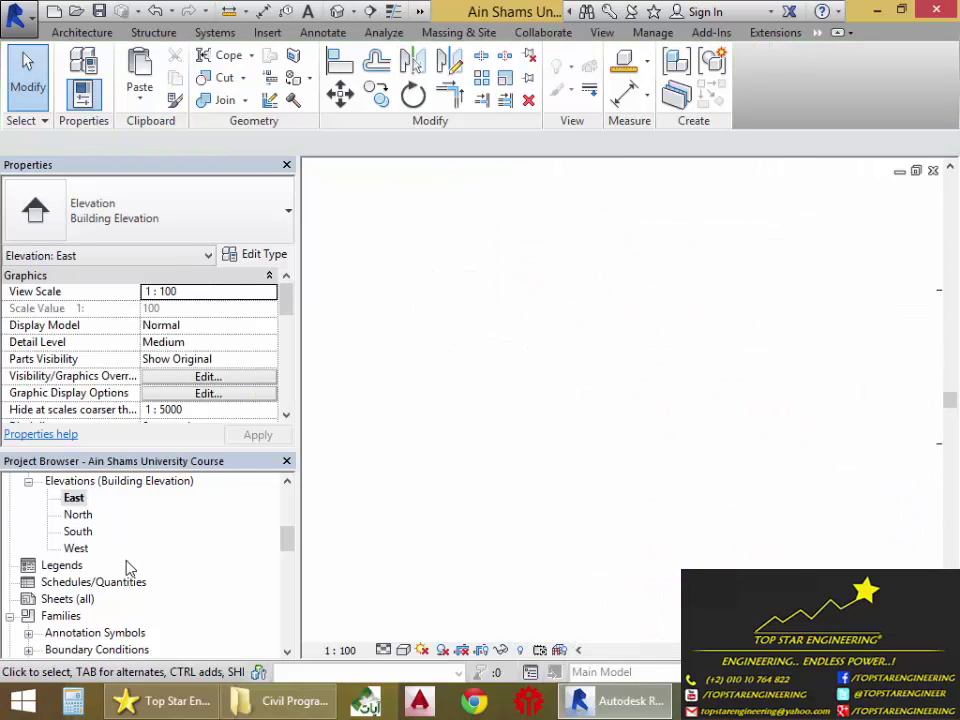
scroll(150, 557, up, 5)
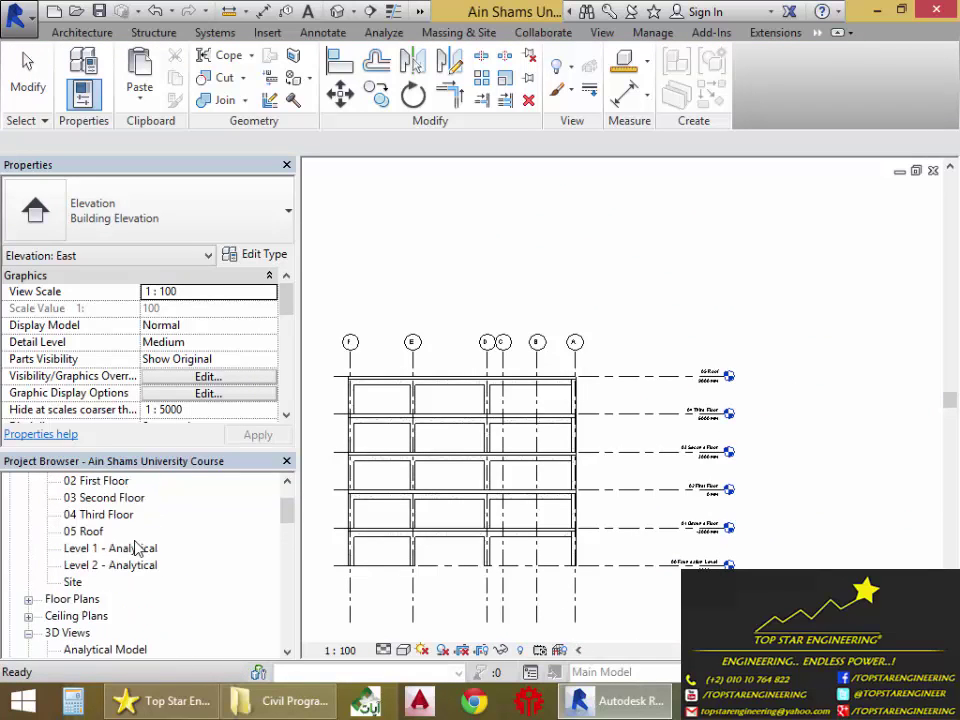
double_click(88, 549)
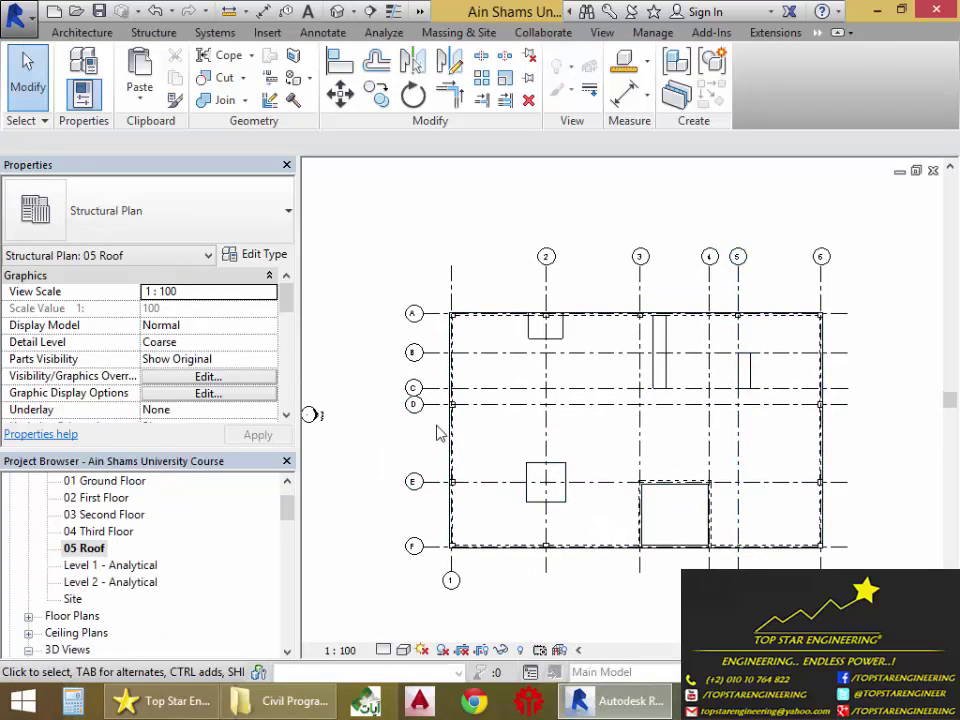
click(180, 531)
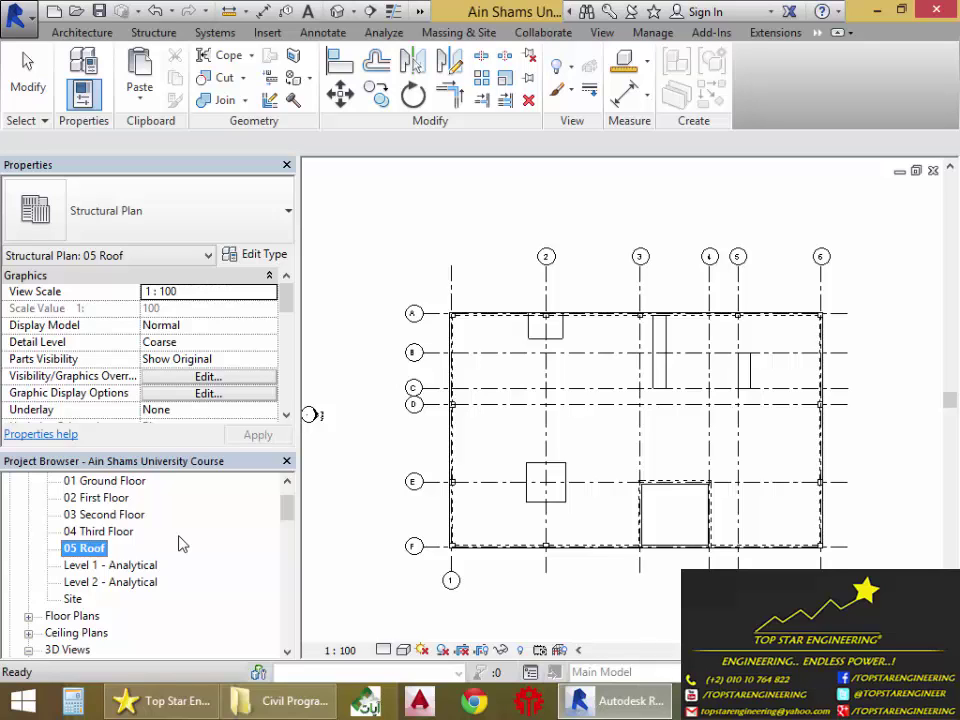
scroll(242, 542, up, 1)
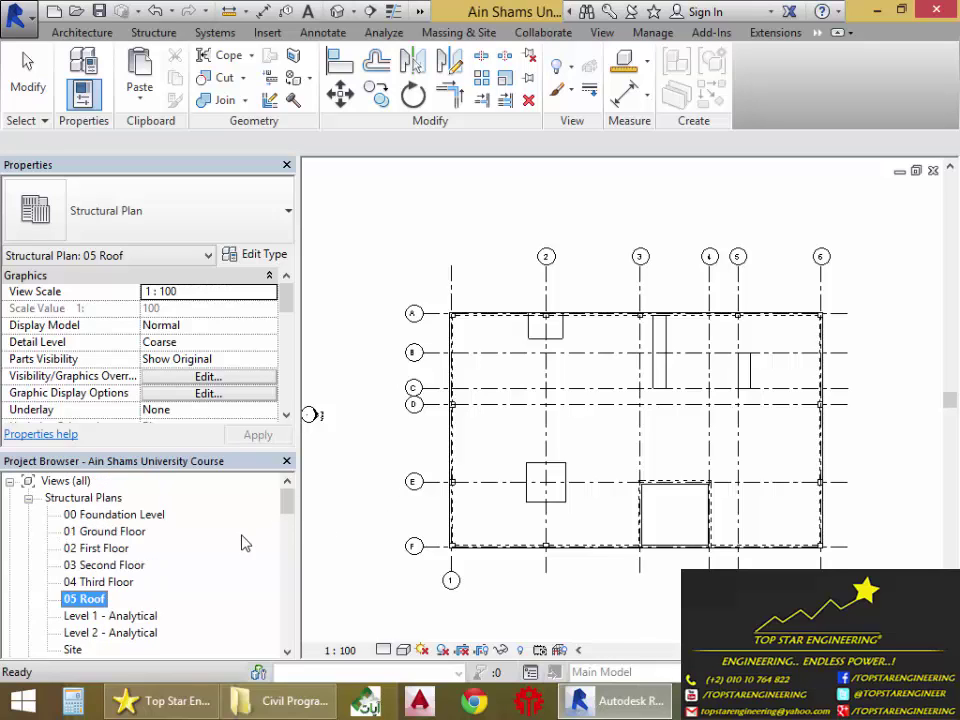
Step: Open the North elevation and examine the level heads around 00 Foundation Level and 01 Ground Floor
scroll(204, 560, down, 5)
click(77, 515)
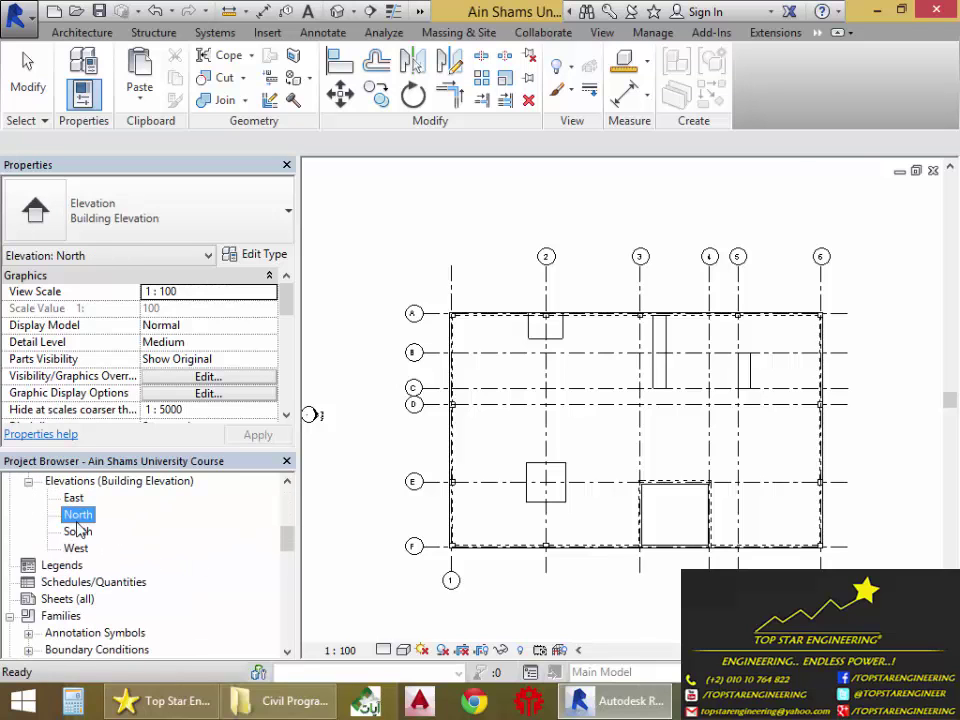
double_click(77, 516)
middle_drag(718, 519, 613, 467)
scroll(613, 467, up, 2)
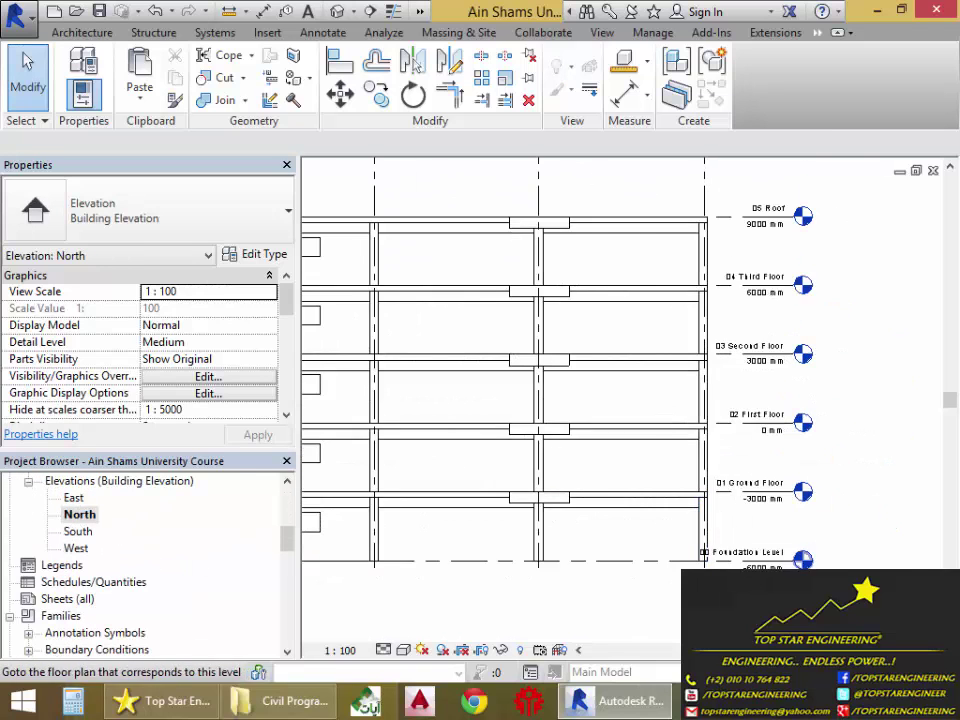
scroll(733, 497, up, 4)
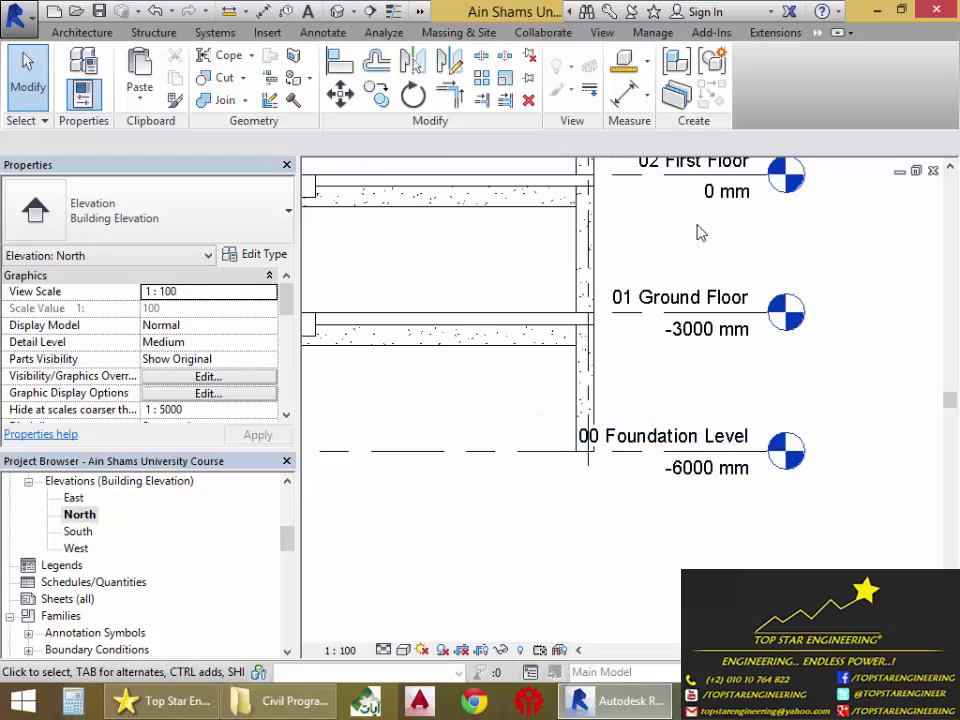
scroll(715, 270, down, 3)
scroll(726, 450, up, 4)
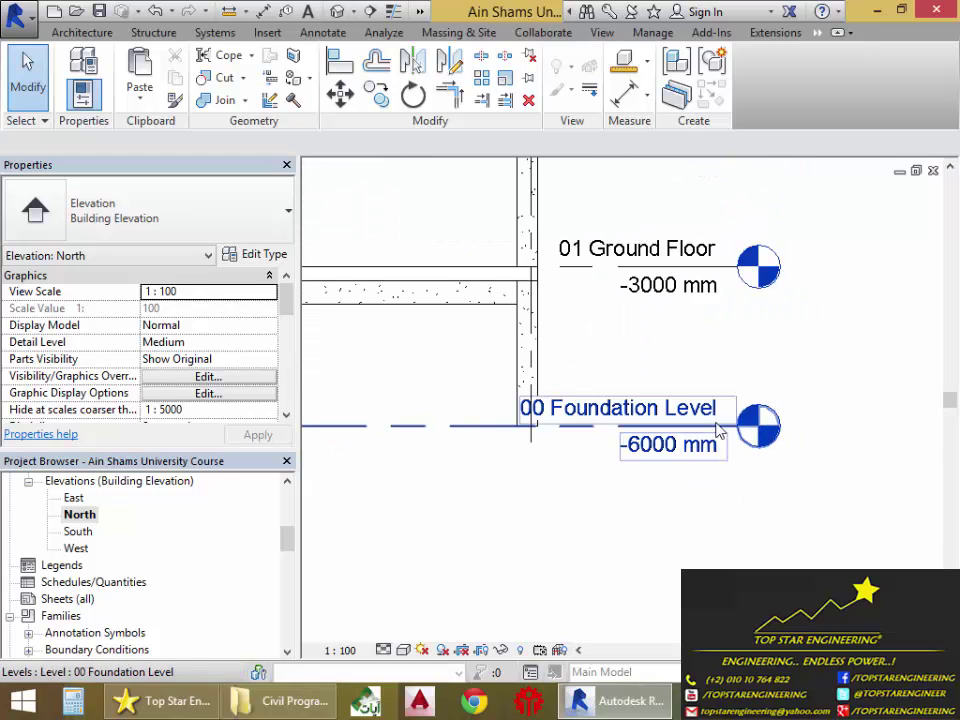
Step: Dismiss the save reminder and draw a duplicate level directly over the 00 Foundation Level line, ending at its level head
click(165, 32)
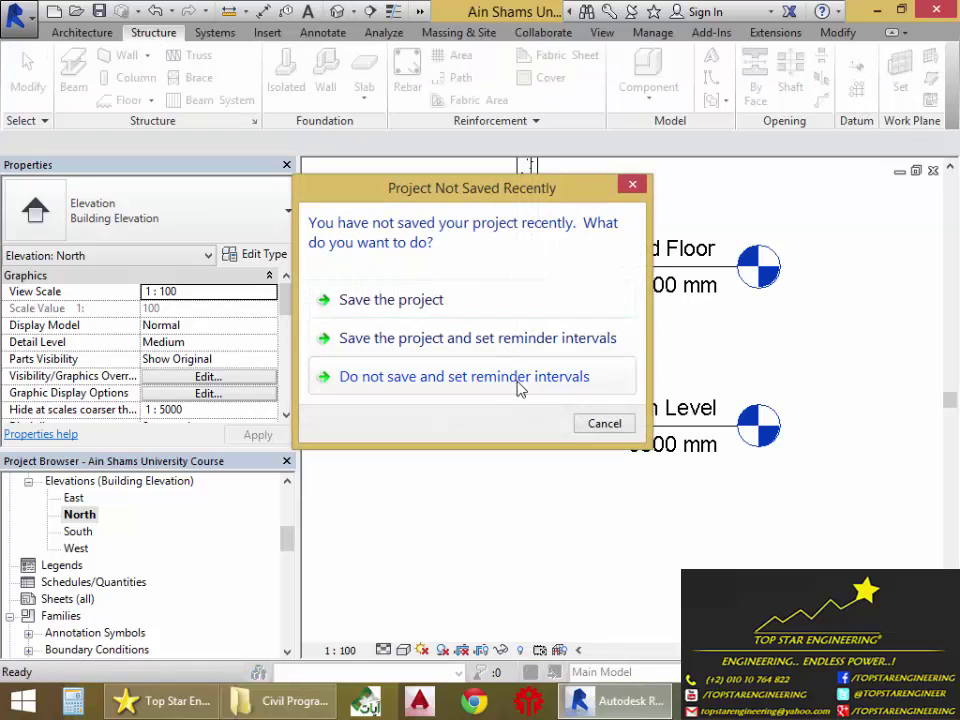
click(605, 424)
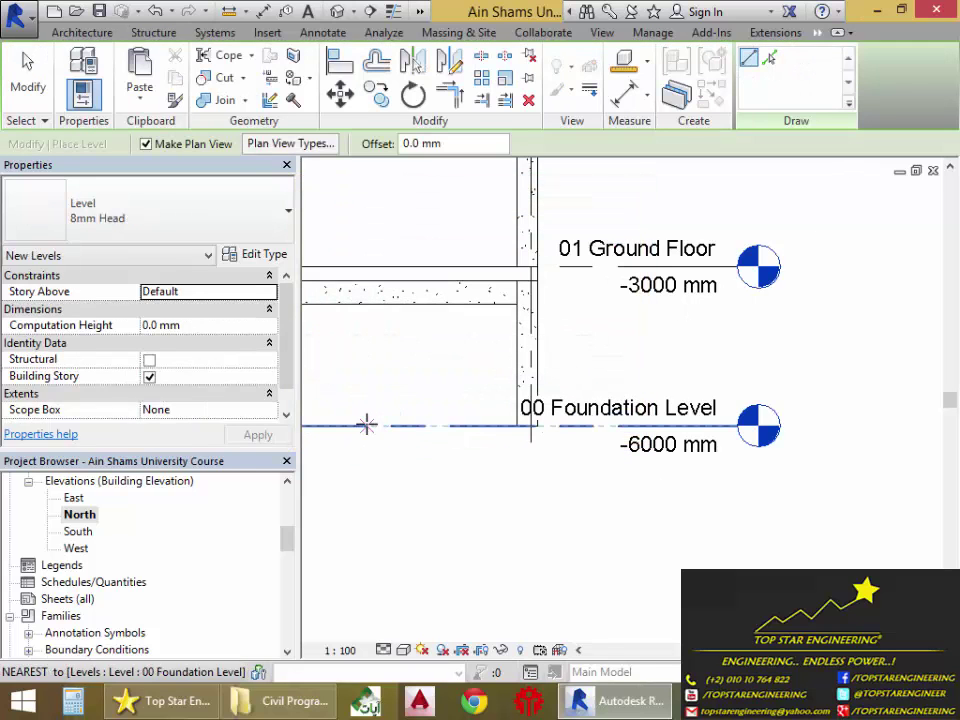
click(366, 424)
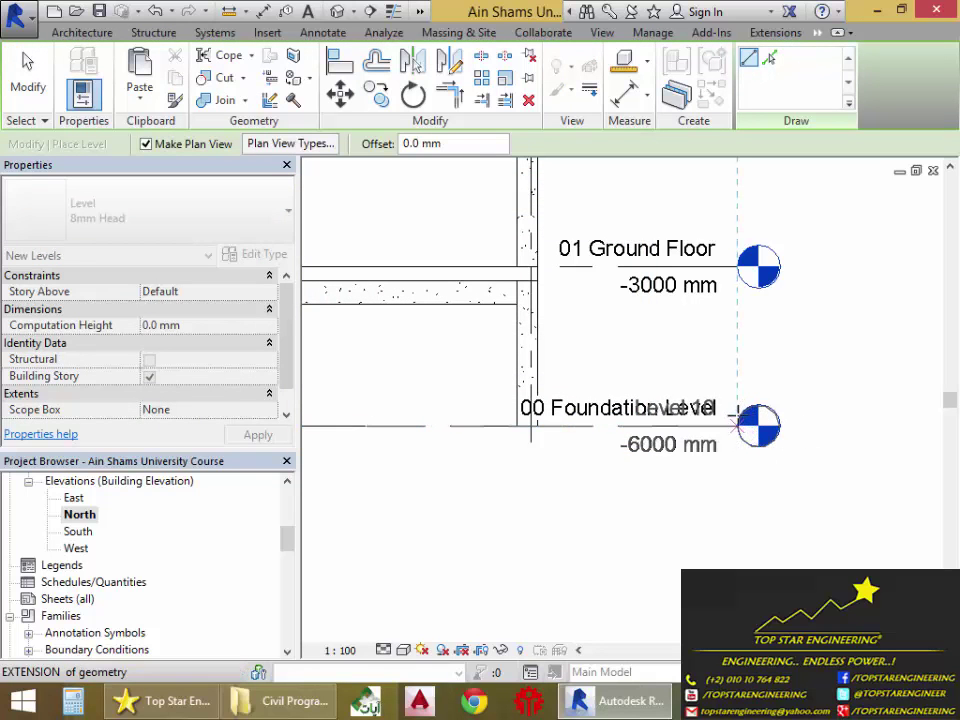
click(738, 424)
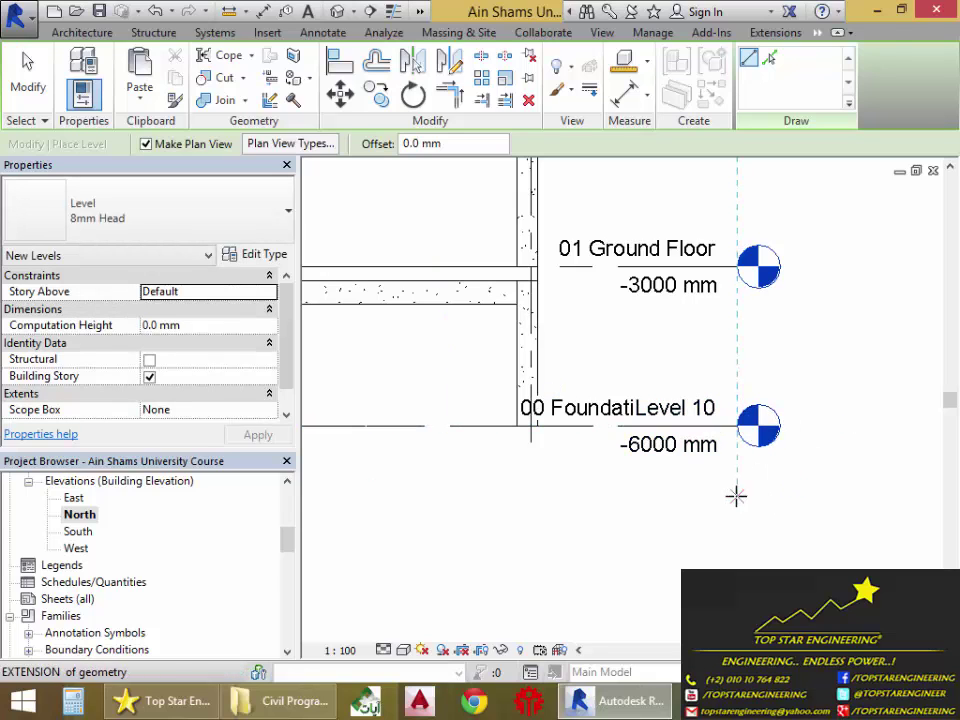
key(Escape)
key(Escape)
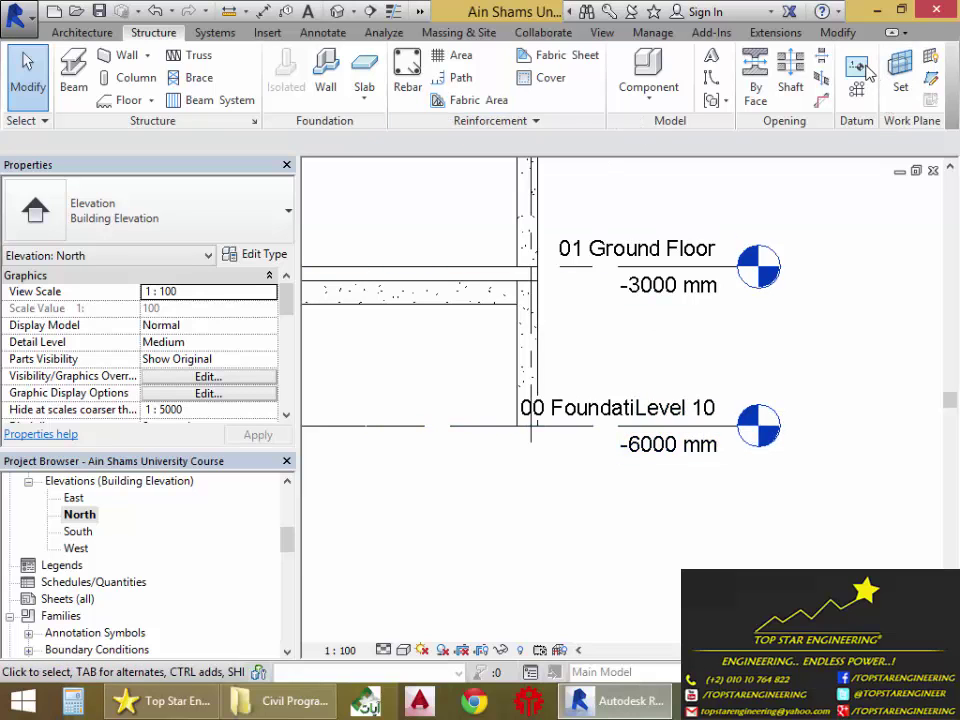
Step: Draw a second, shorter duplicate level over the 00 Foundation Level line, aligned with the existing level heads
click(858, 68)
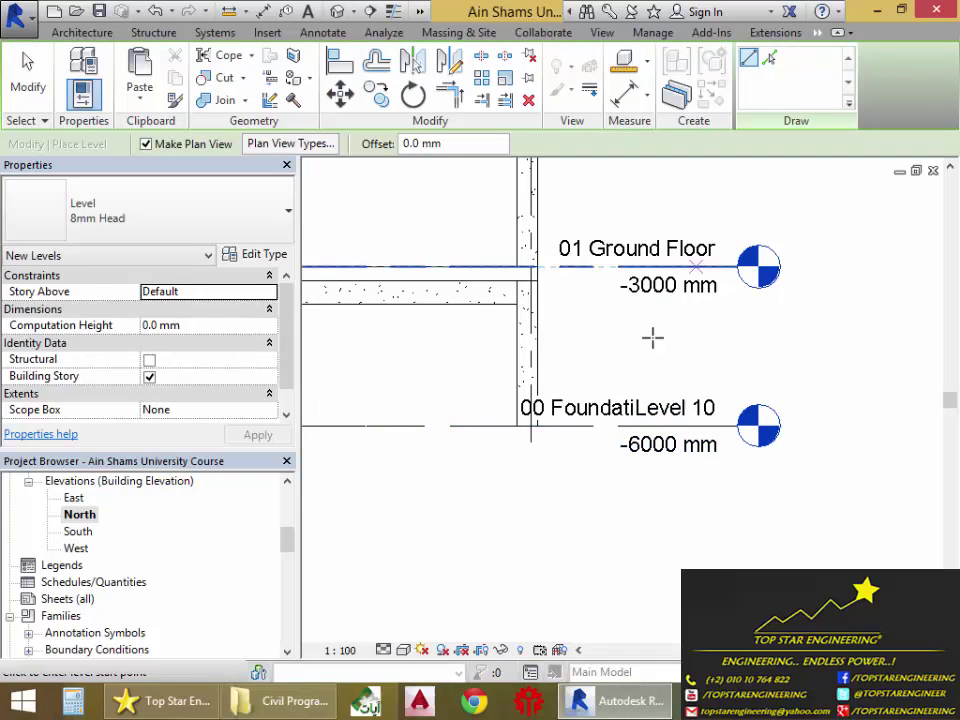
click(435, 426)
click(735, 426)
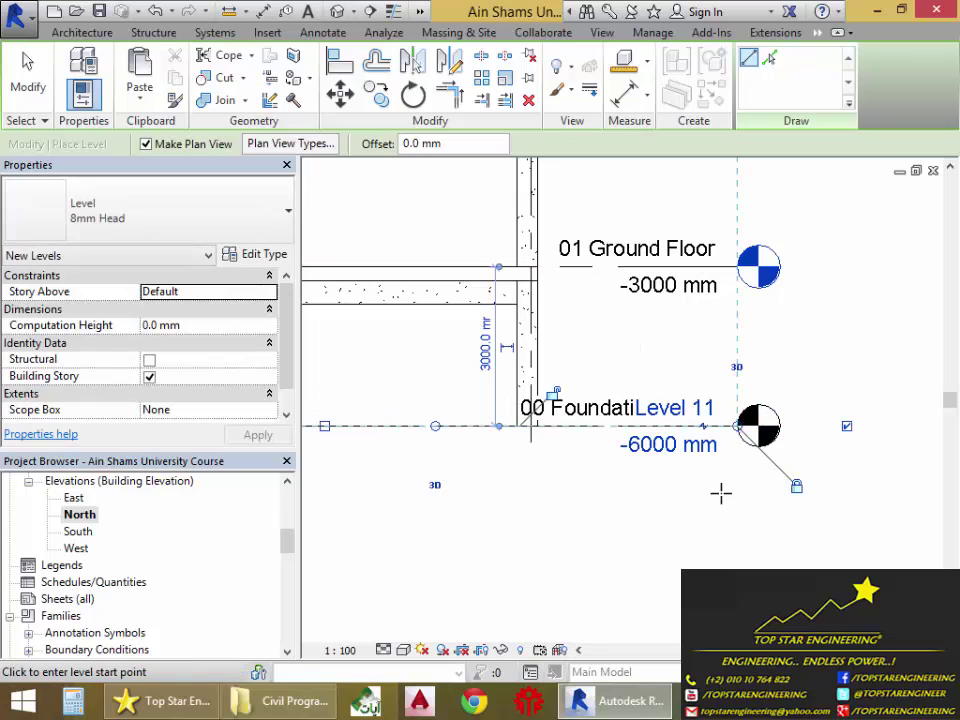
key(Escape)
key(Escape)
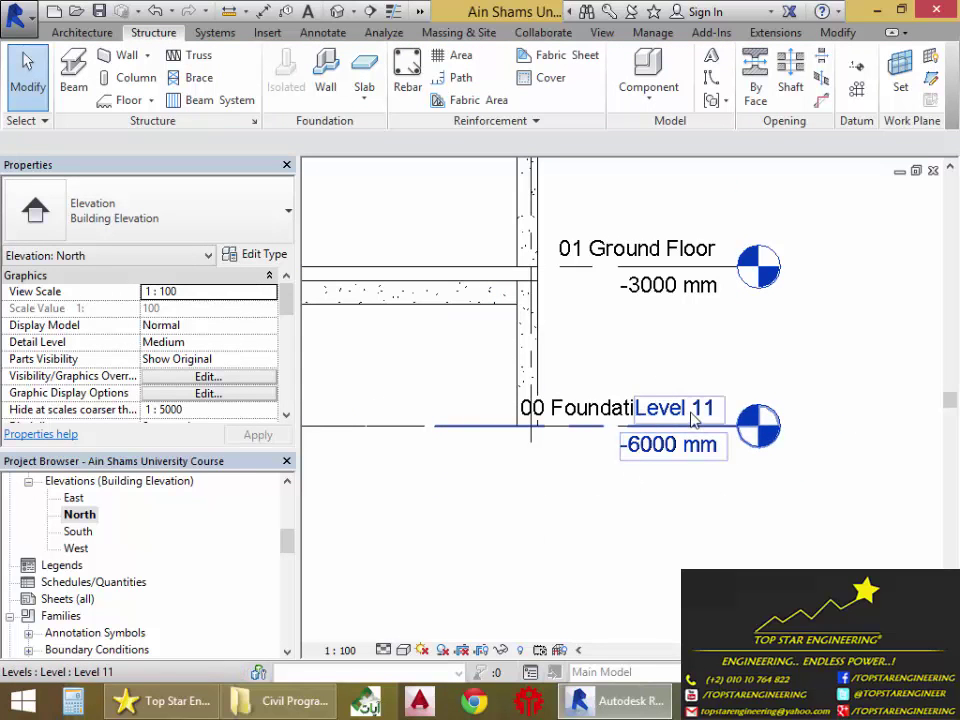
Step: Select the overlapping levels at the -6000 mm elevation and check their count with Filter, leaving the selection unfiltered
click(612, 428)
click(665, 513)
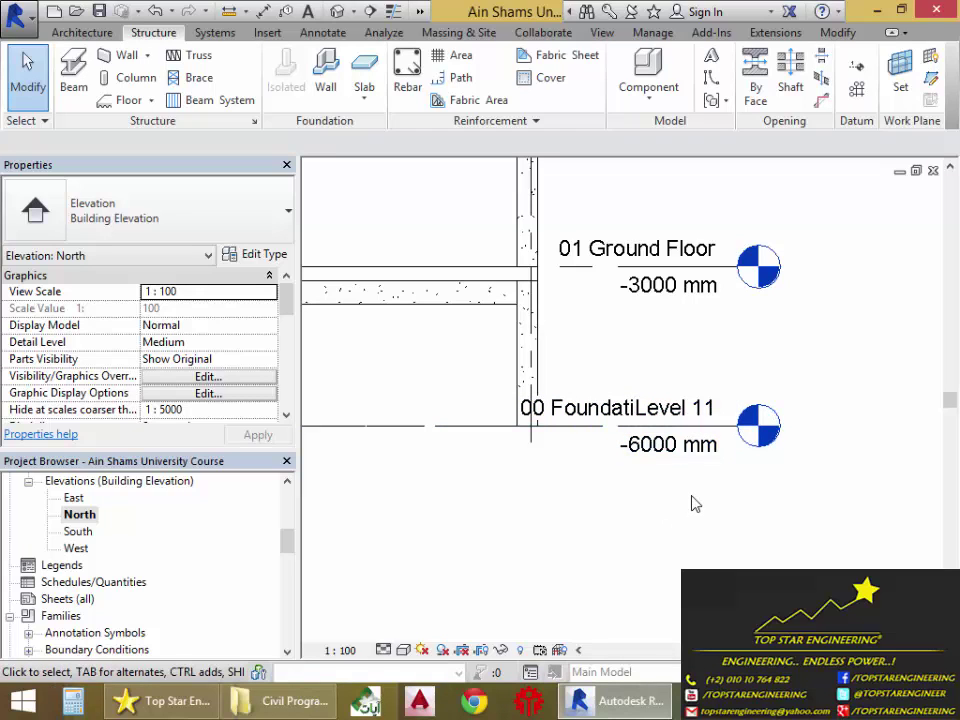
click(560, 426)
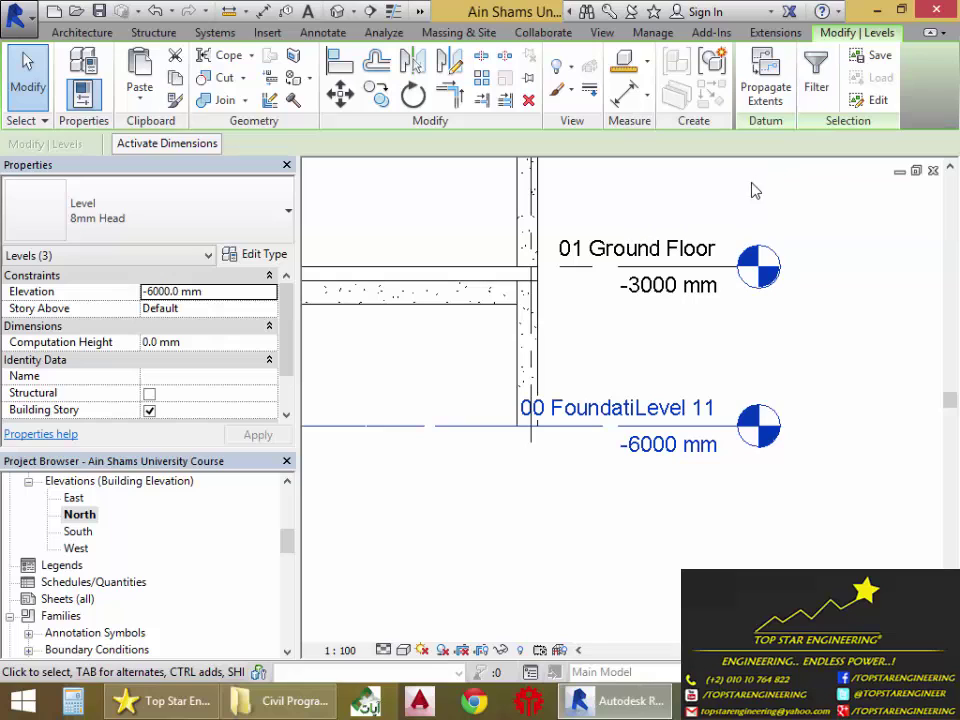
click(816, 70)
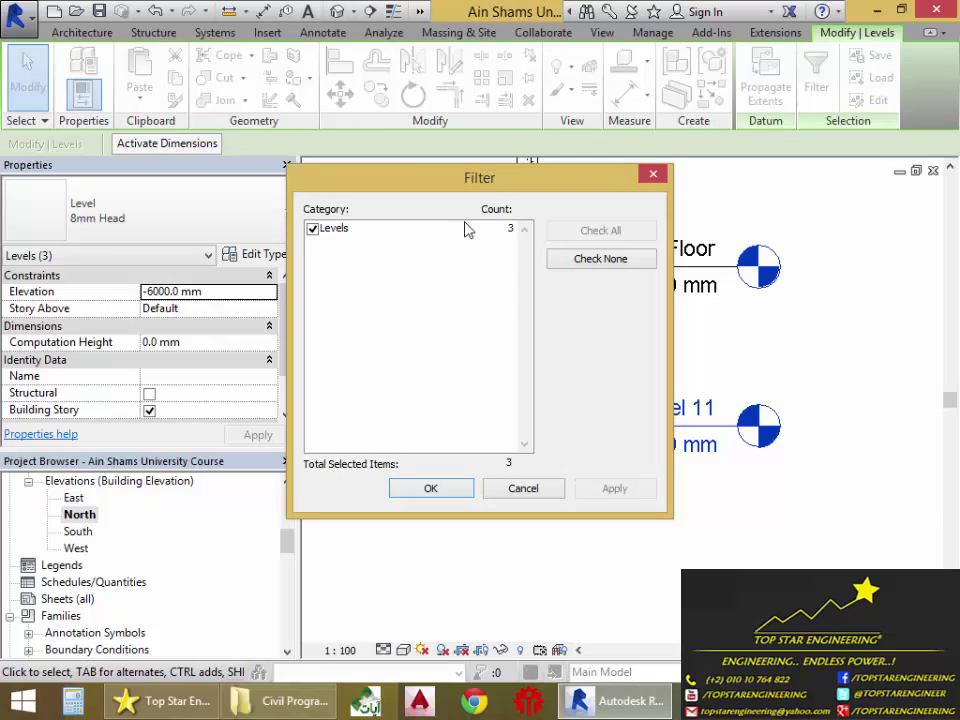
click(535, 493)
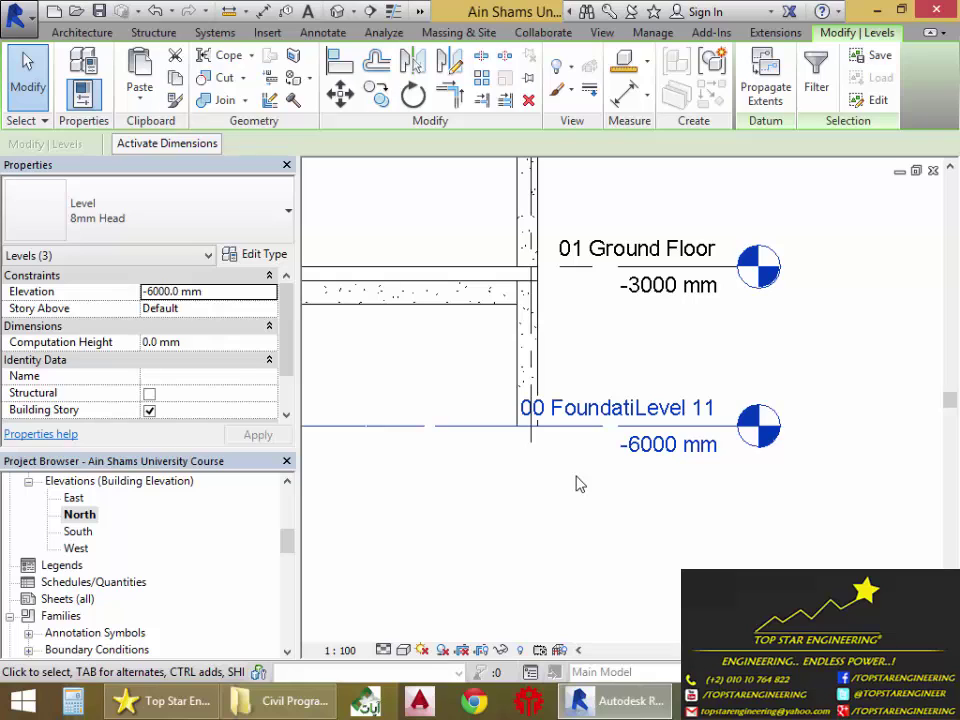
click(578, 482)
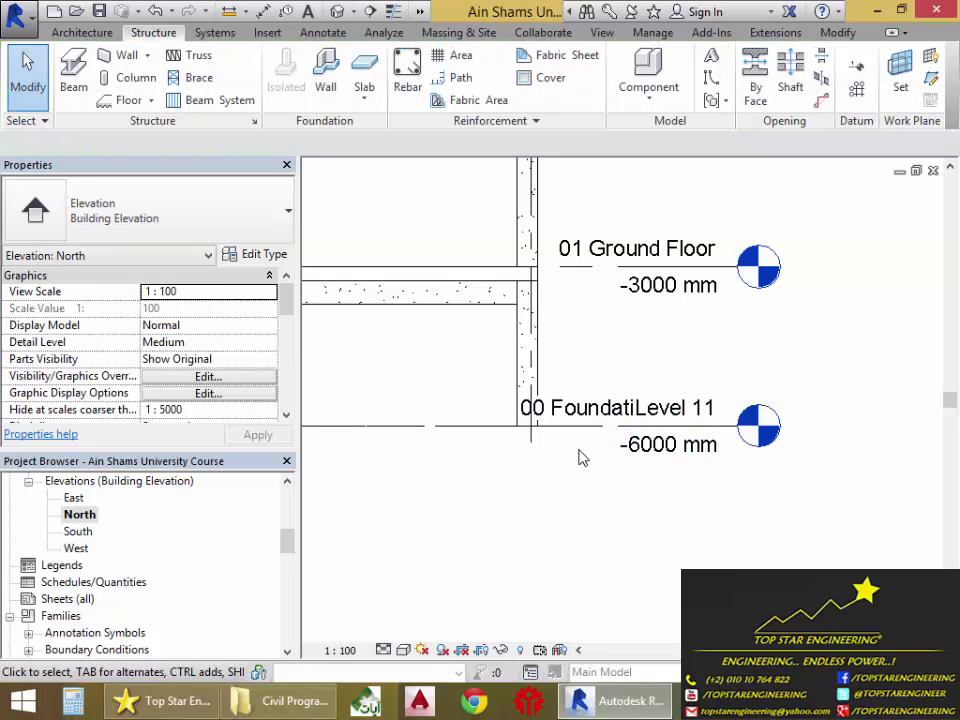
Step: Delete the duplicate levels Level 11 and Level 10 together with their plan views
click(598, 427)
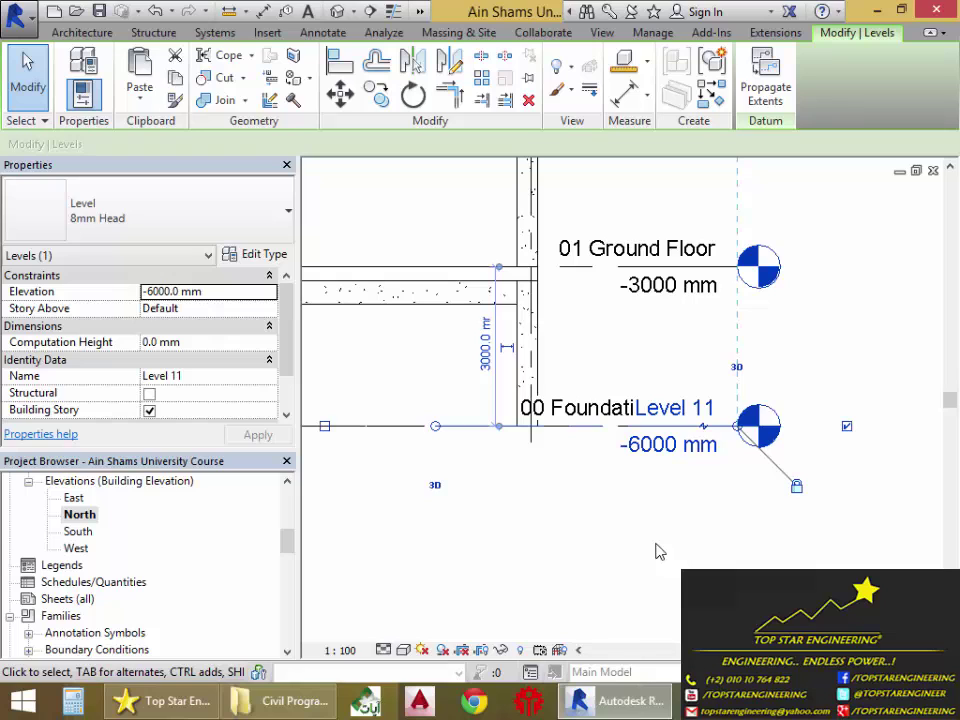
key(Delete)
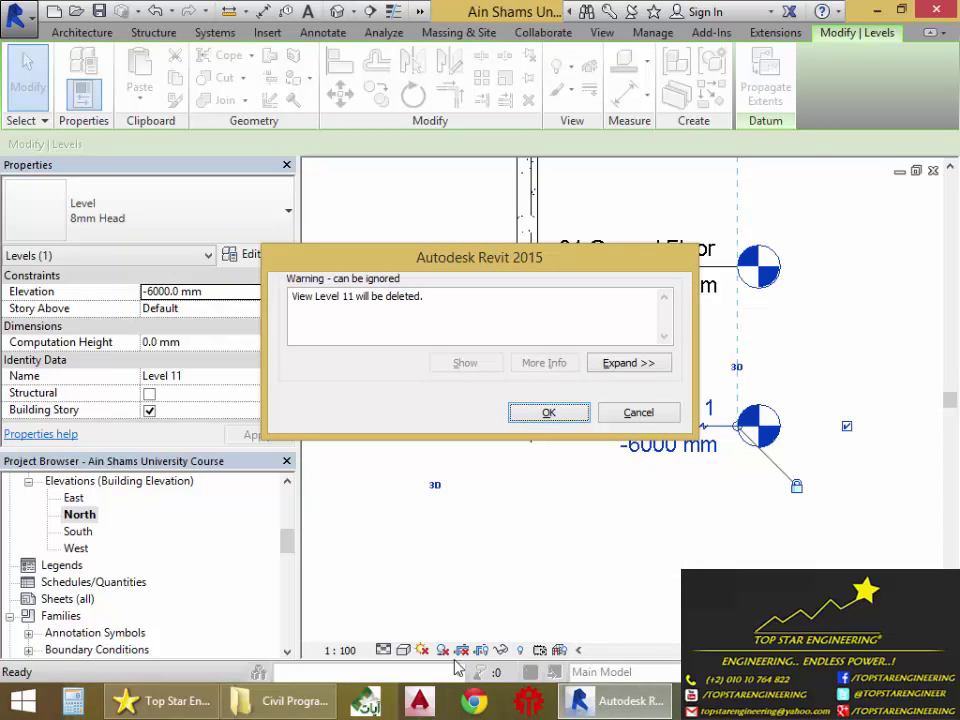
click(535, 414)
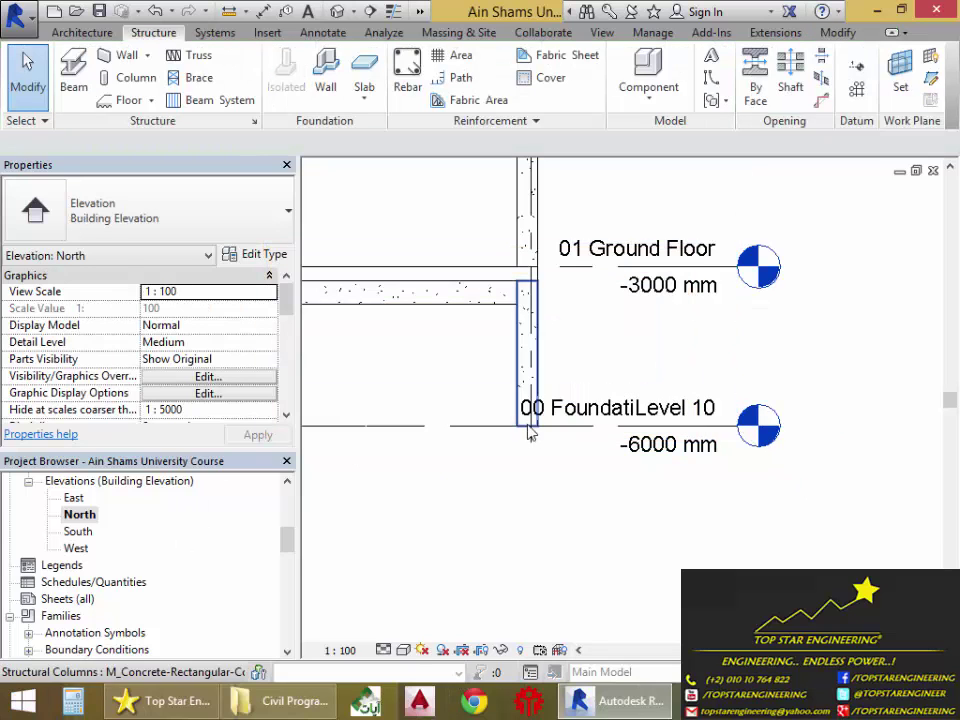
click(595, 446)
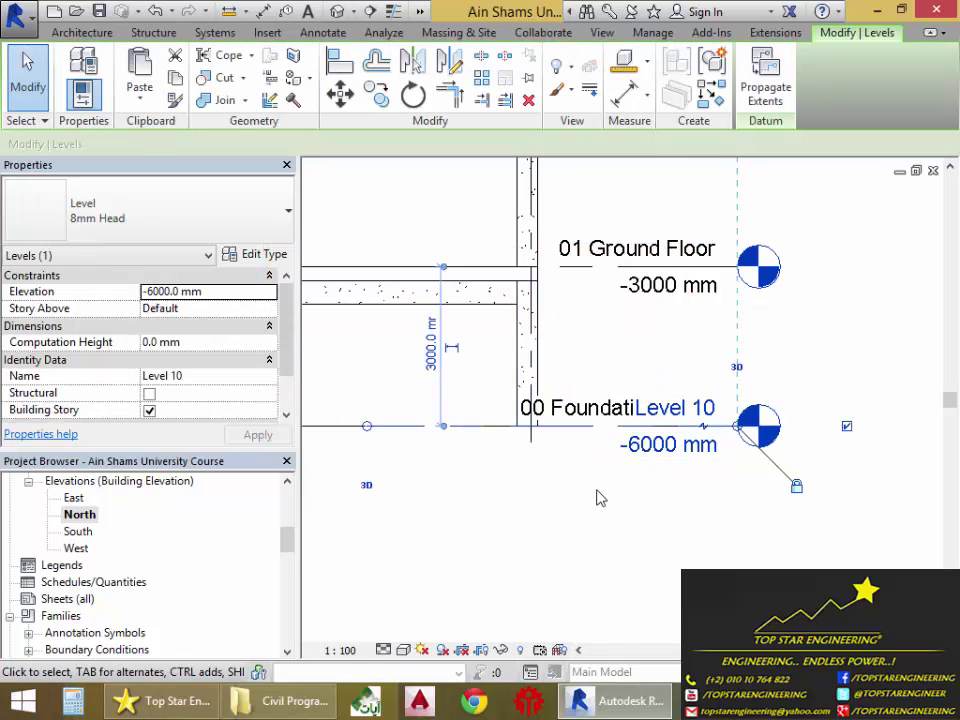
key(Delete)
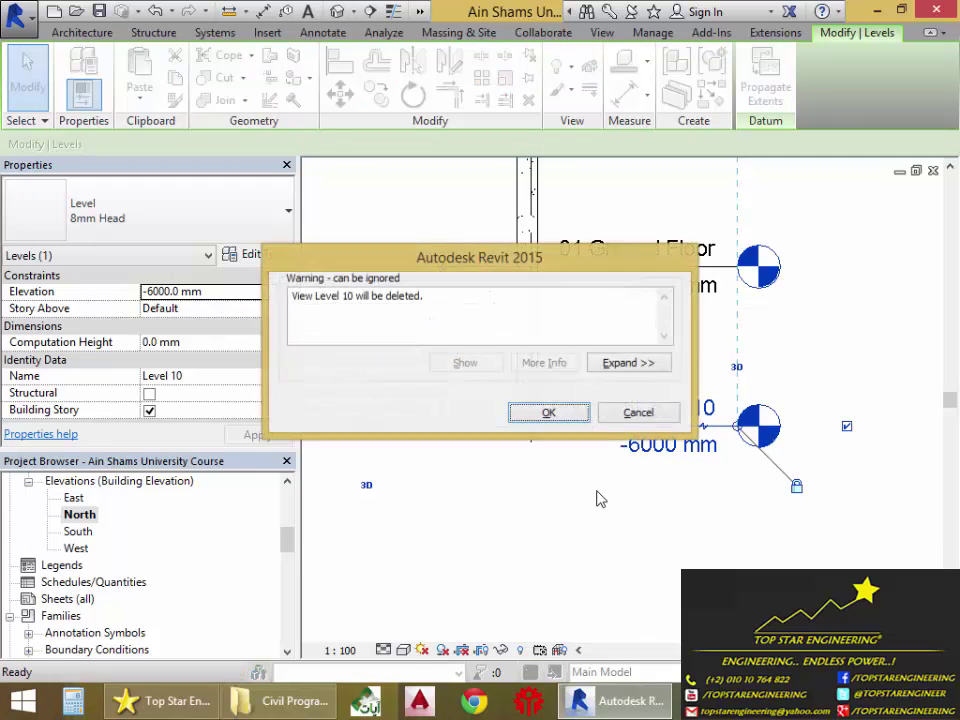
click(569, 421)
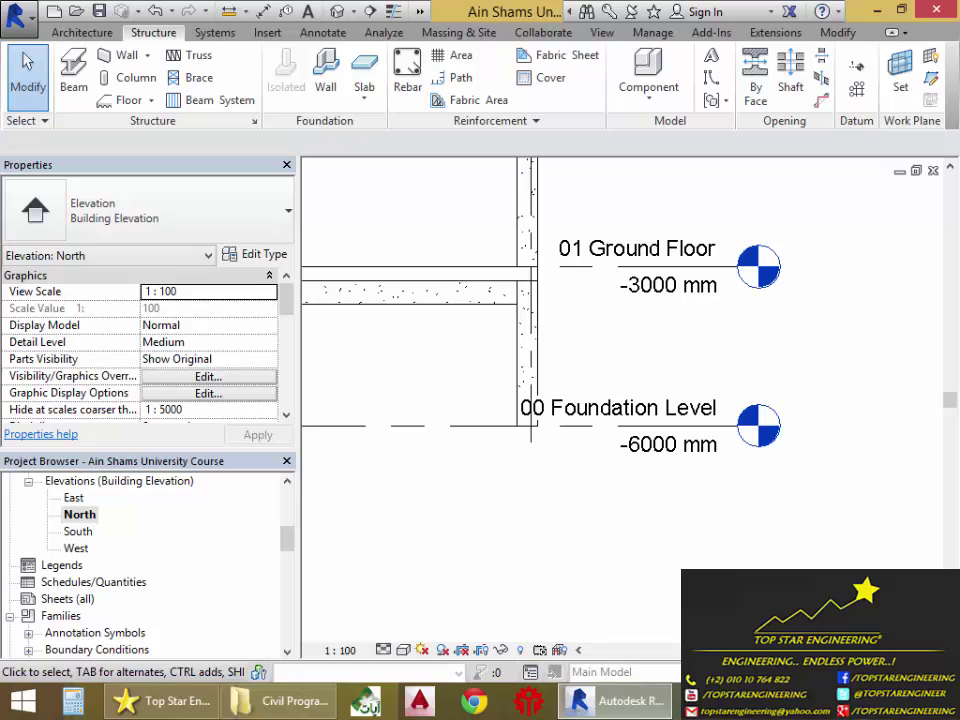
Step: Open the {3D} view and return it to its home orientation to examine the whole building
click(351, 12)
click(300, 29)
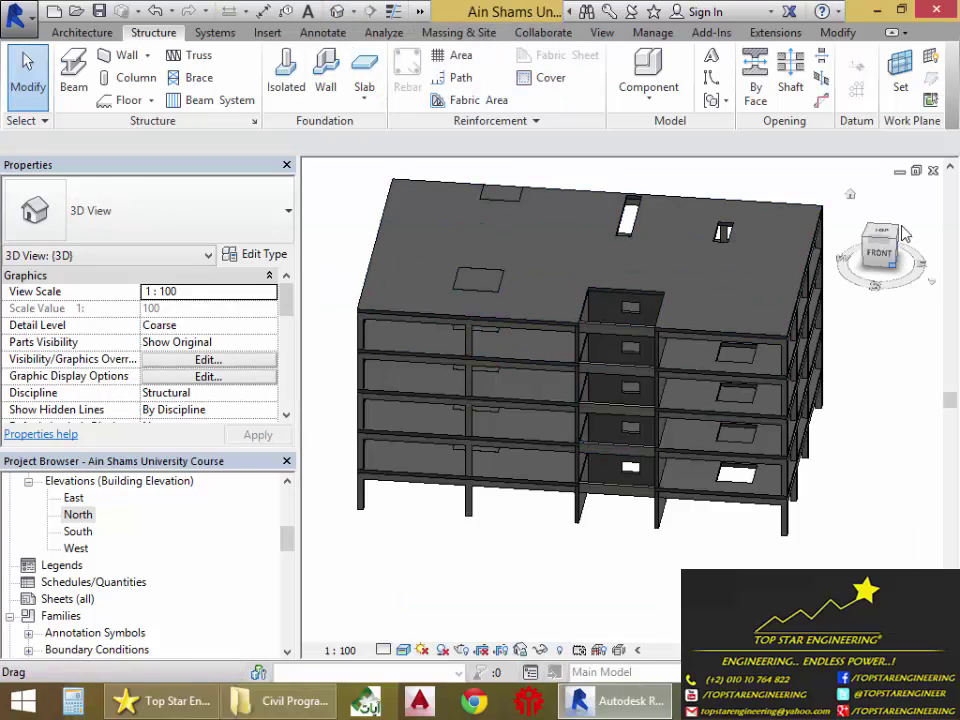
click(852, 197)
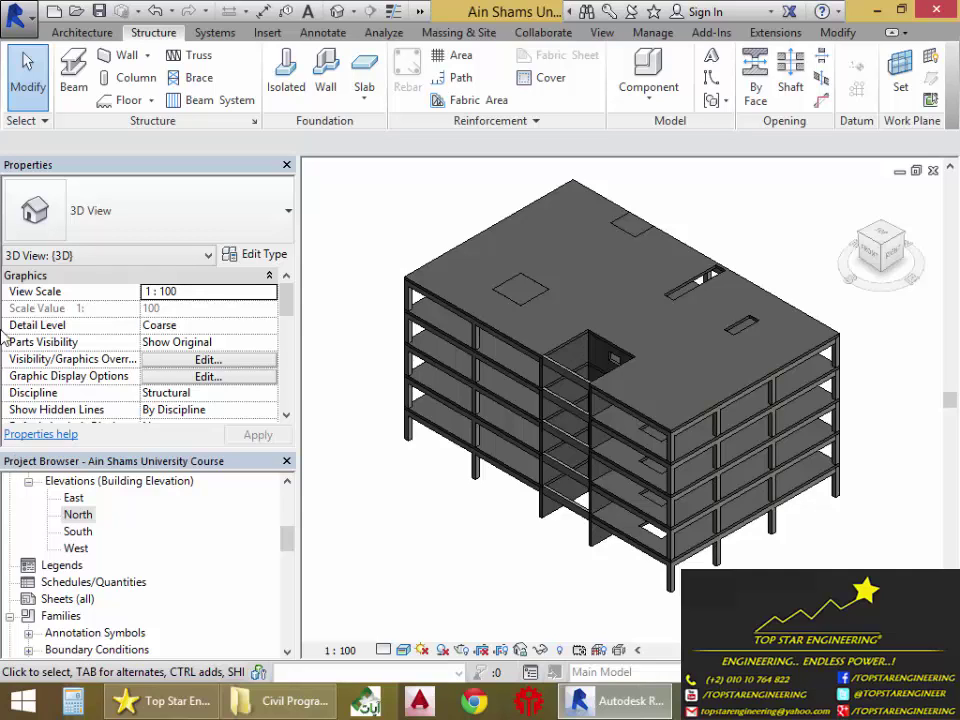
Step: Open the 00 Foundation Level structural plan
click(176, 542)
scroll(178, 545, up, 2)
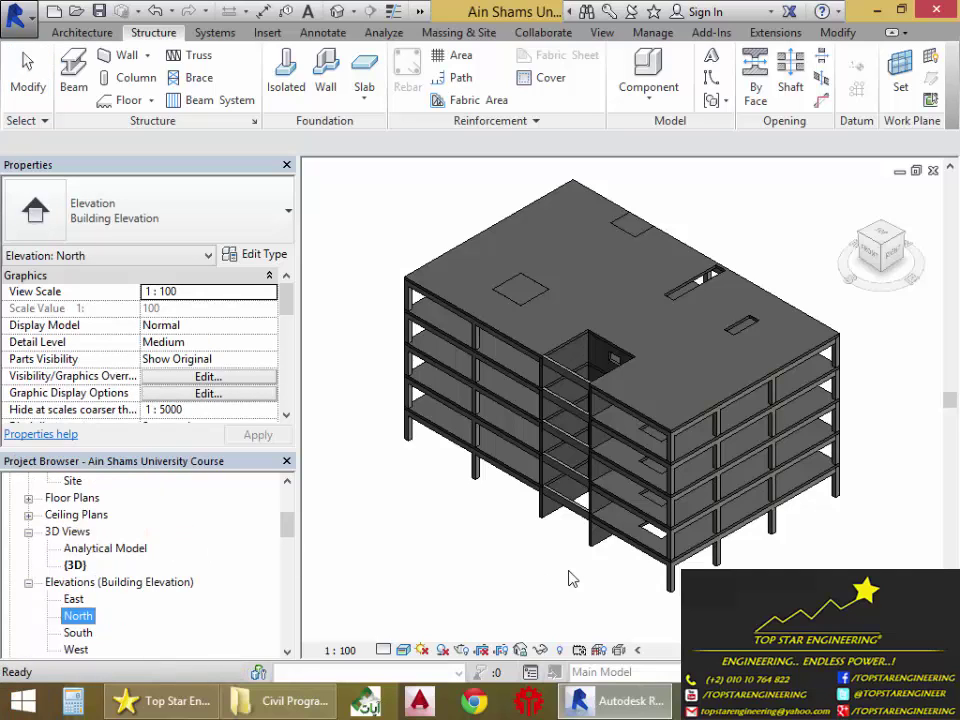
scroll(133, 577, up, 3)
scroll(133, 590, up, 1)
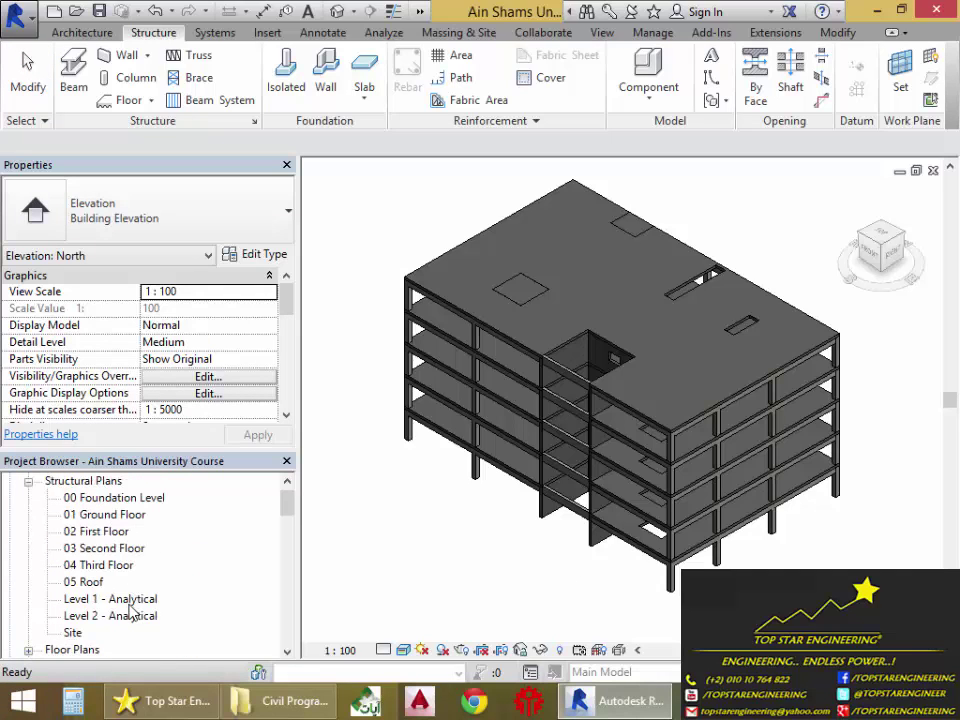
scroll(160, 535, up, 1)
double_click(155, 519)
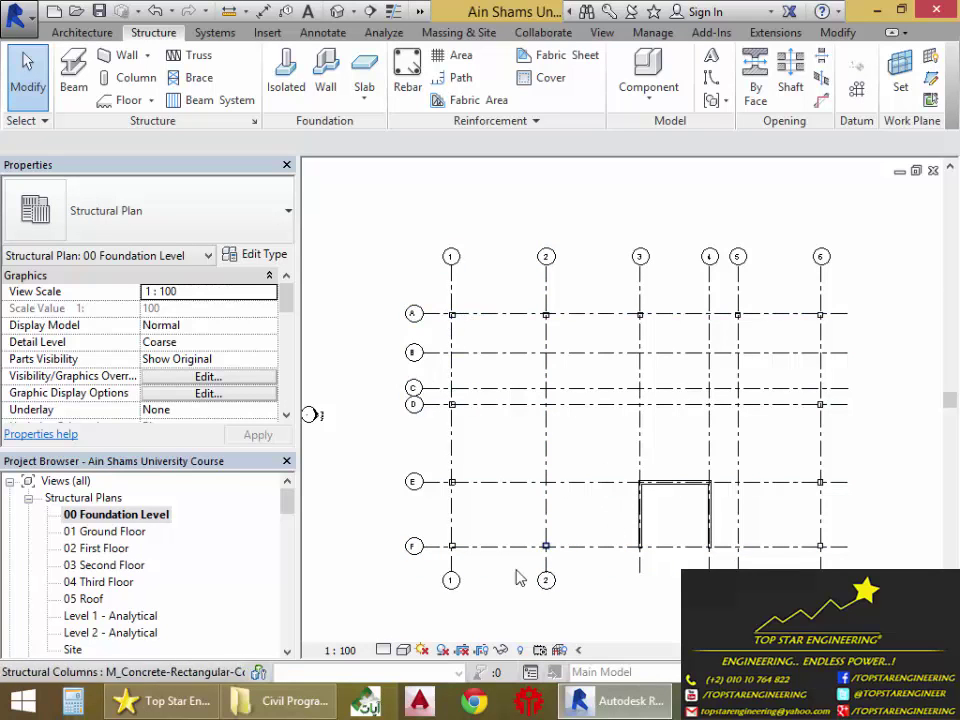
scroll(510, 572, up, 1)
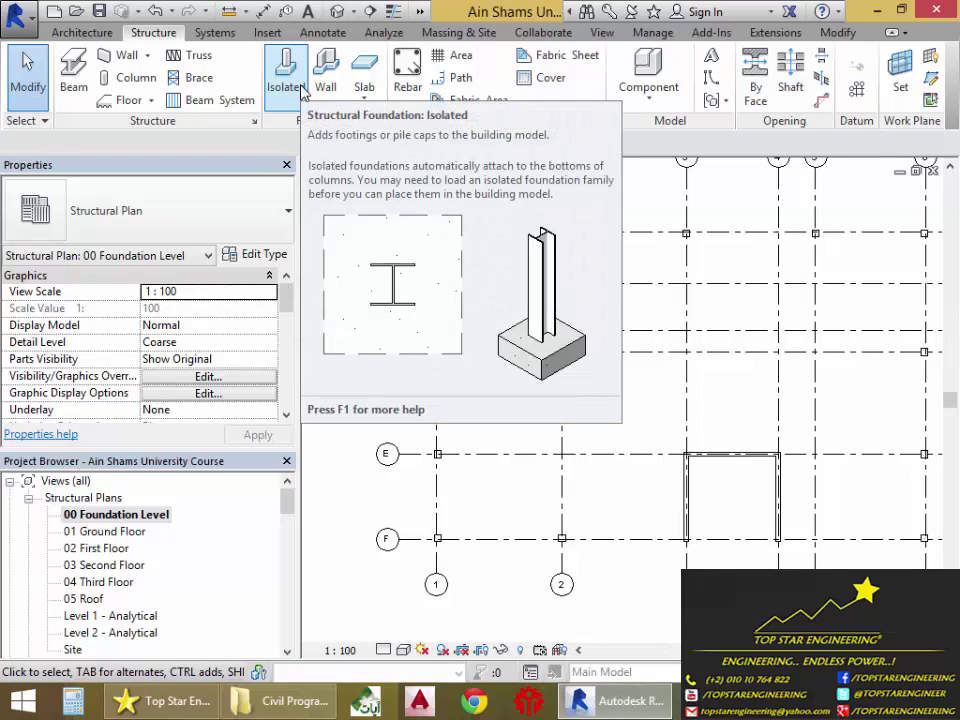
Step: Start an isolated foundation and duplicate the M_Footing-Rectangular 1800 x 1200 x 450mm type as RC Footing 1500x1500x500
click(300, 88)
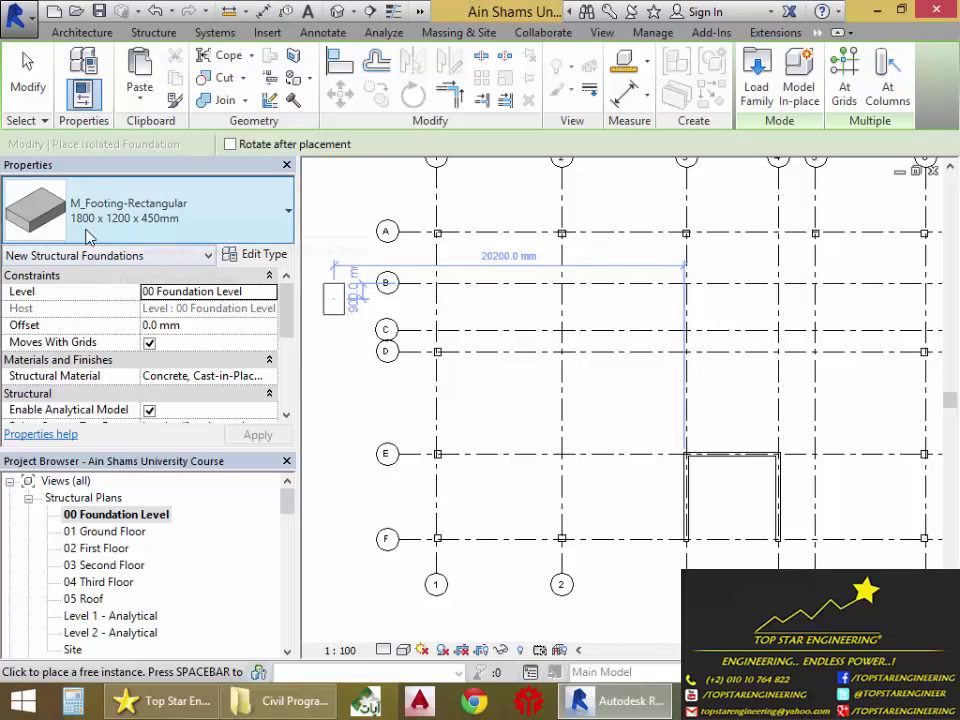
click(212, 229)
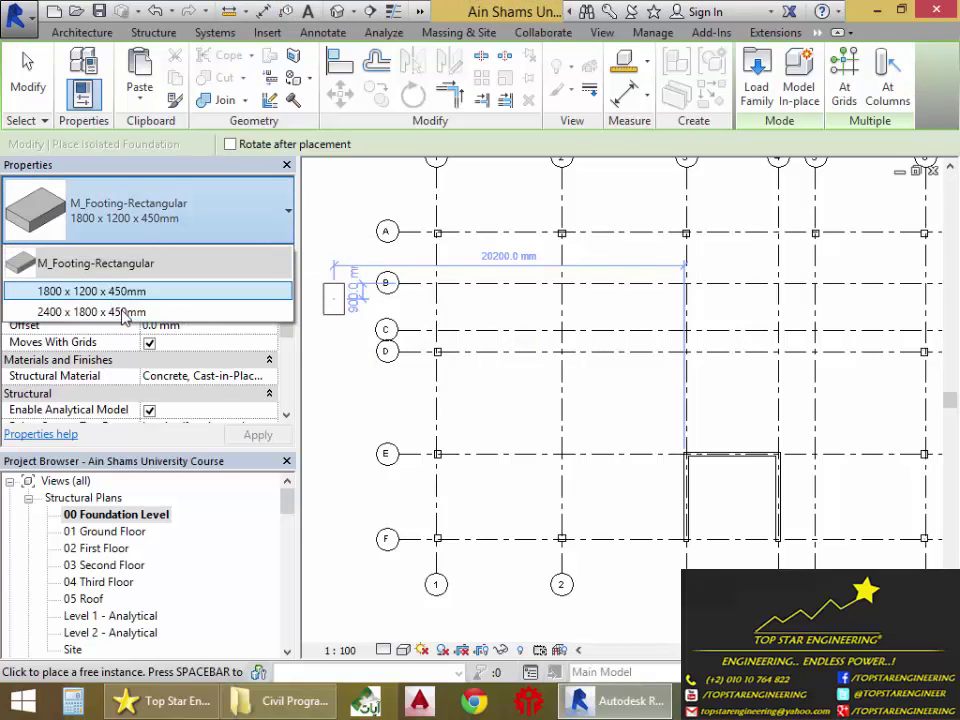
click(252, 232)
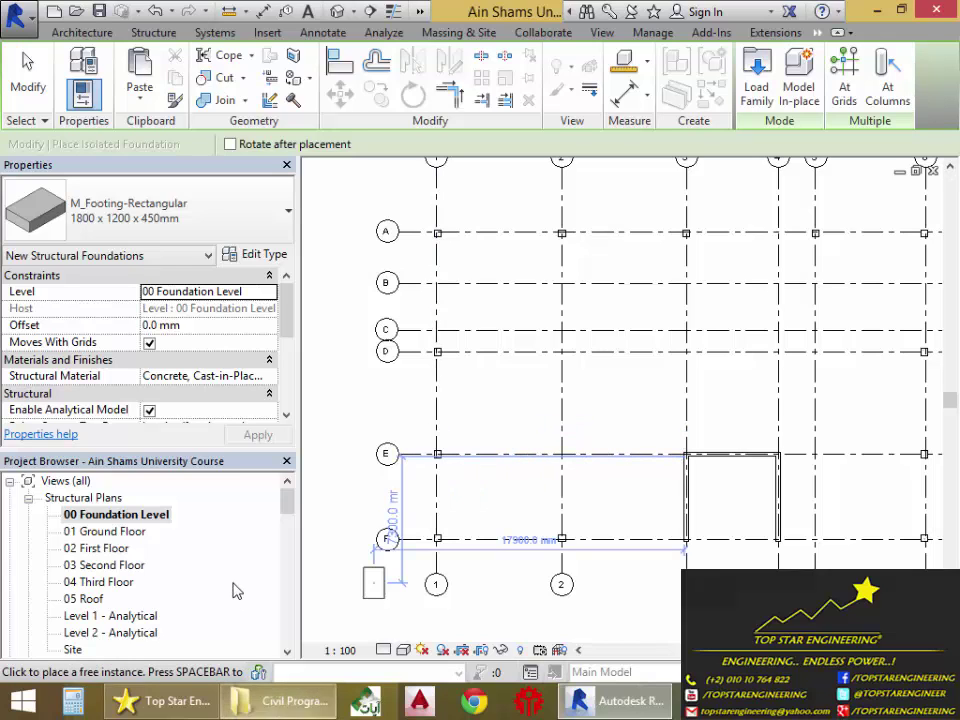
click(172, 224)
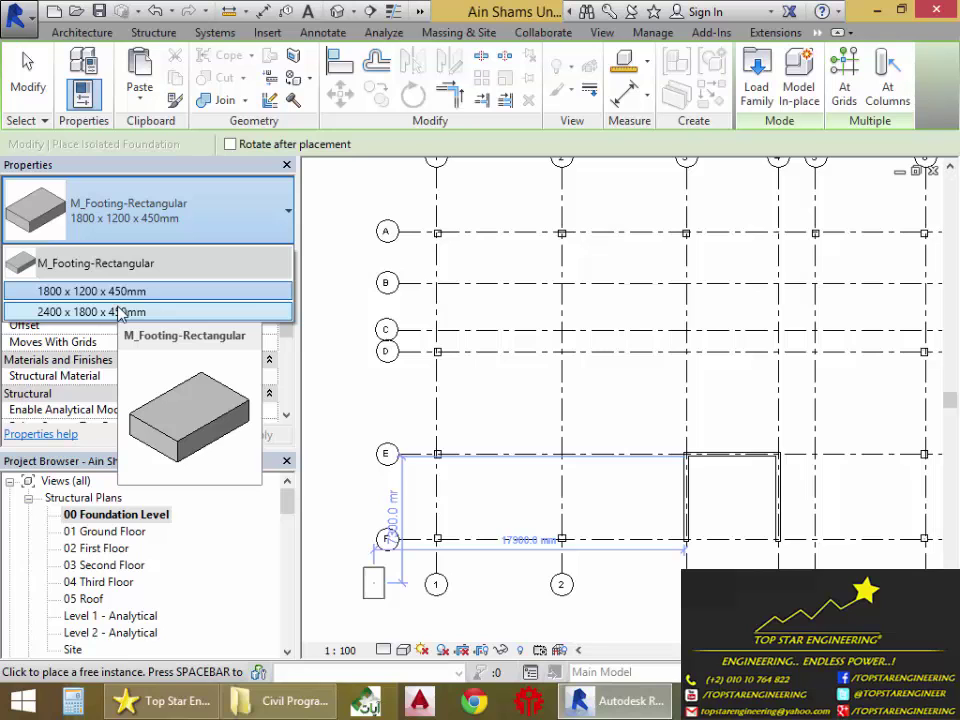
click(251, 227)
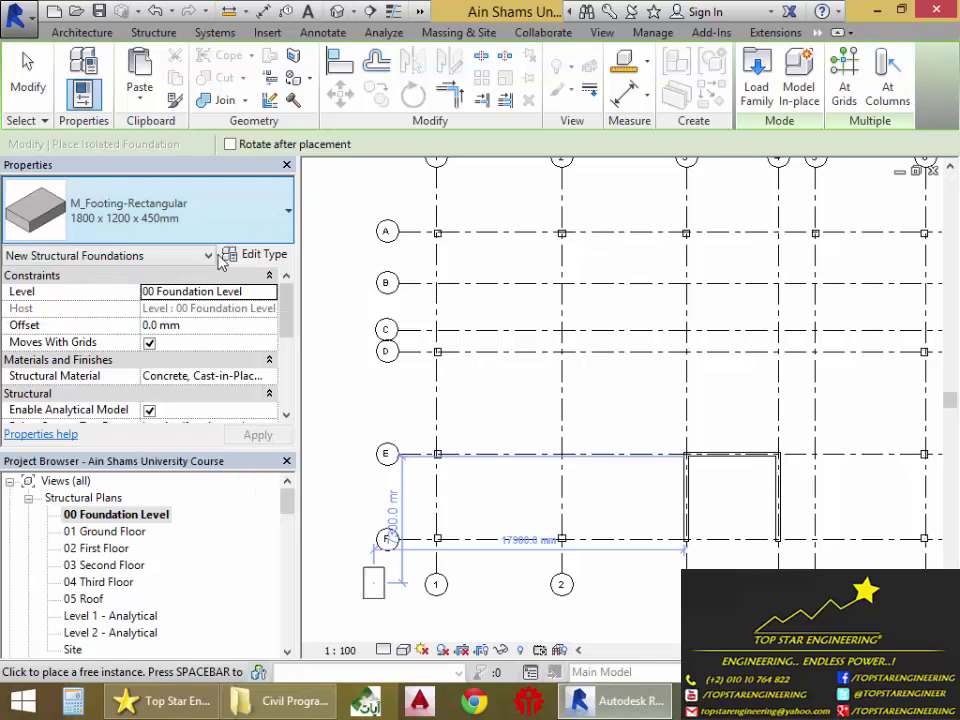
click(263, 255)
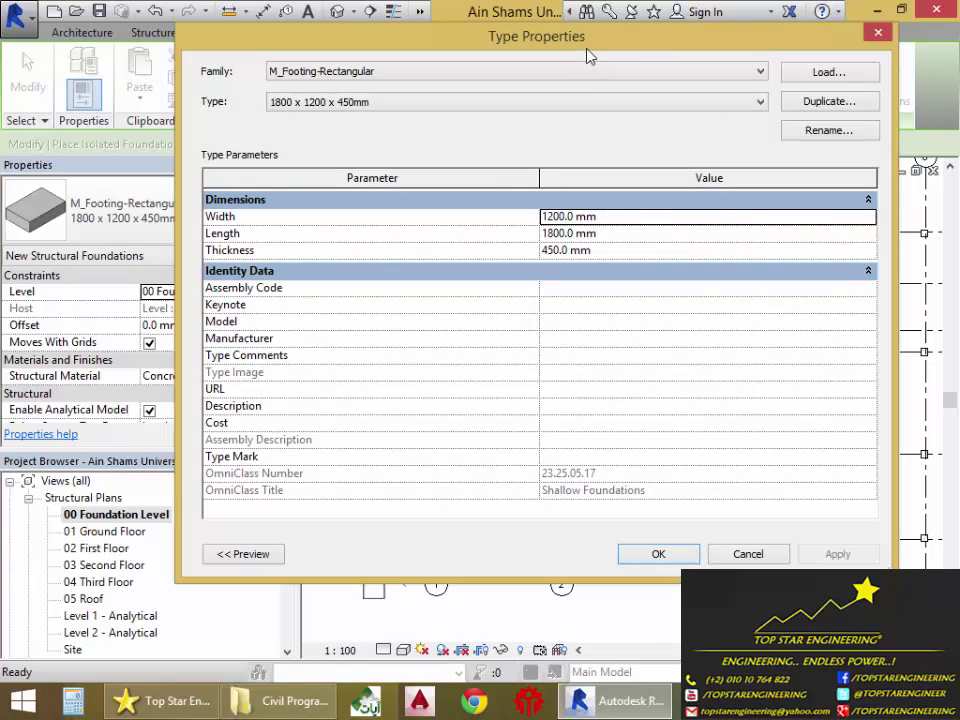
drag(589, 56, 557, 48)
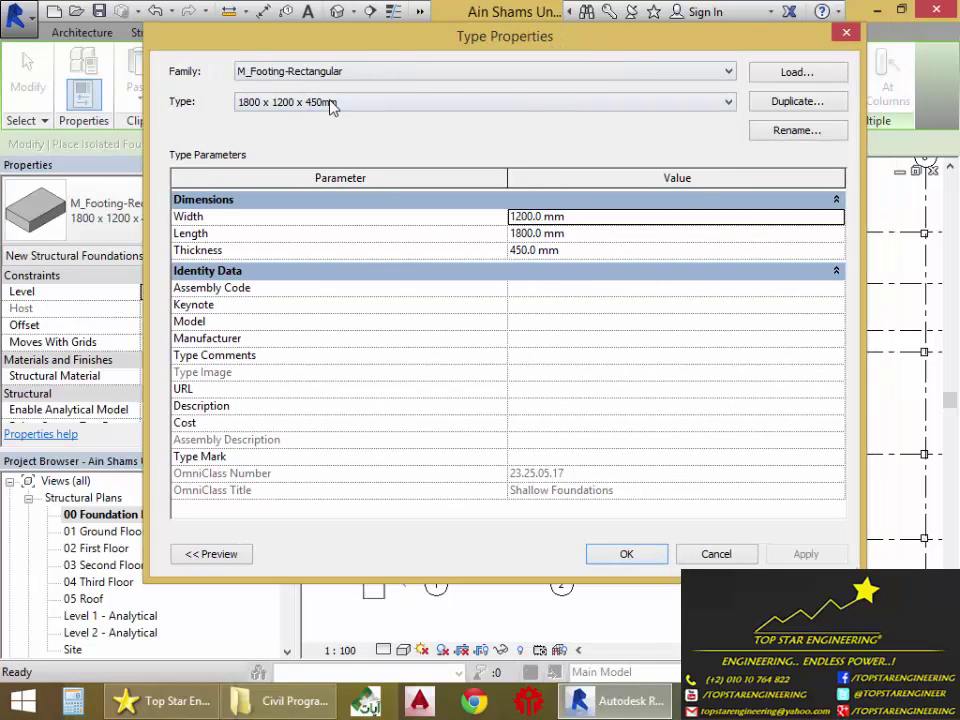
click(782, 104)
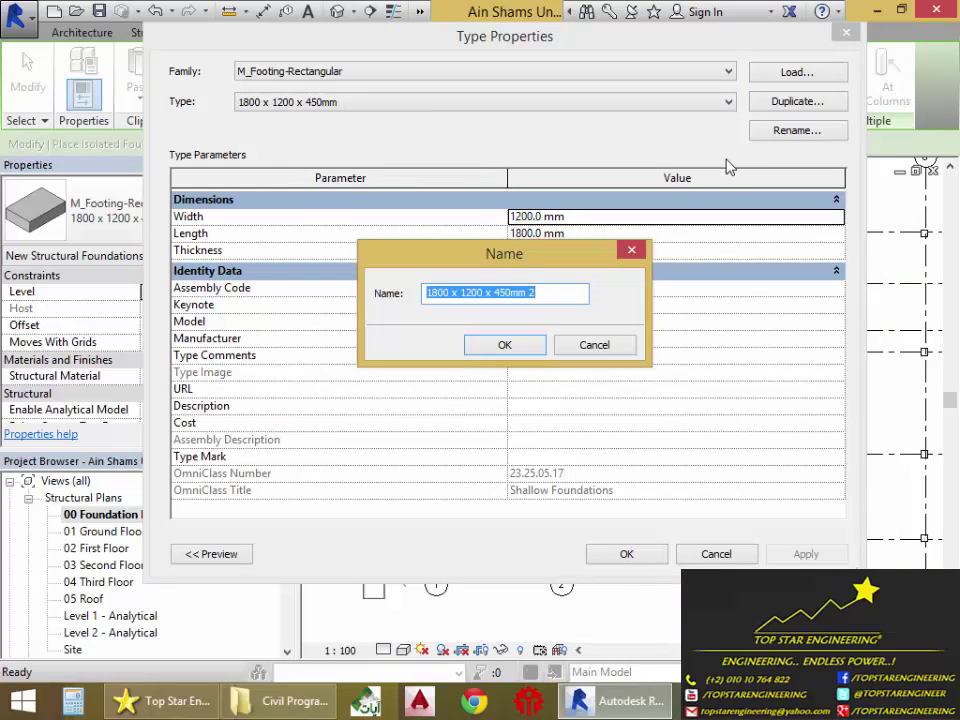
text(RC )
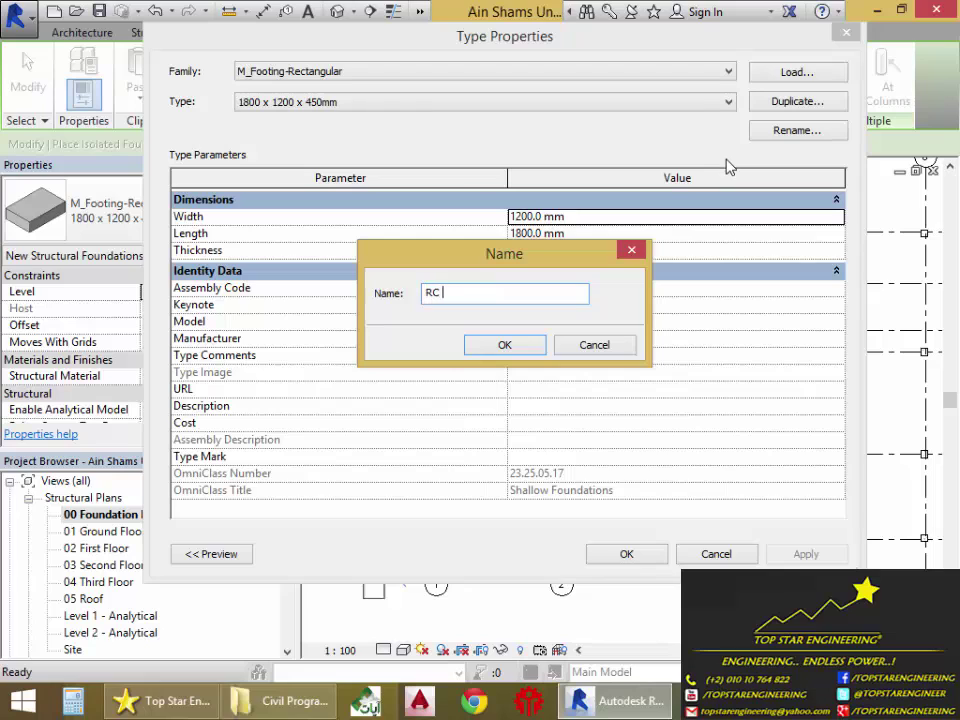
text(Footing 1500x1500)
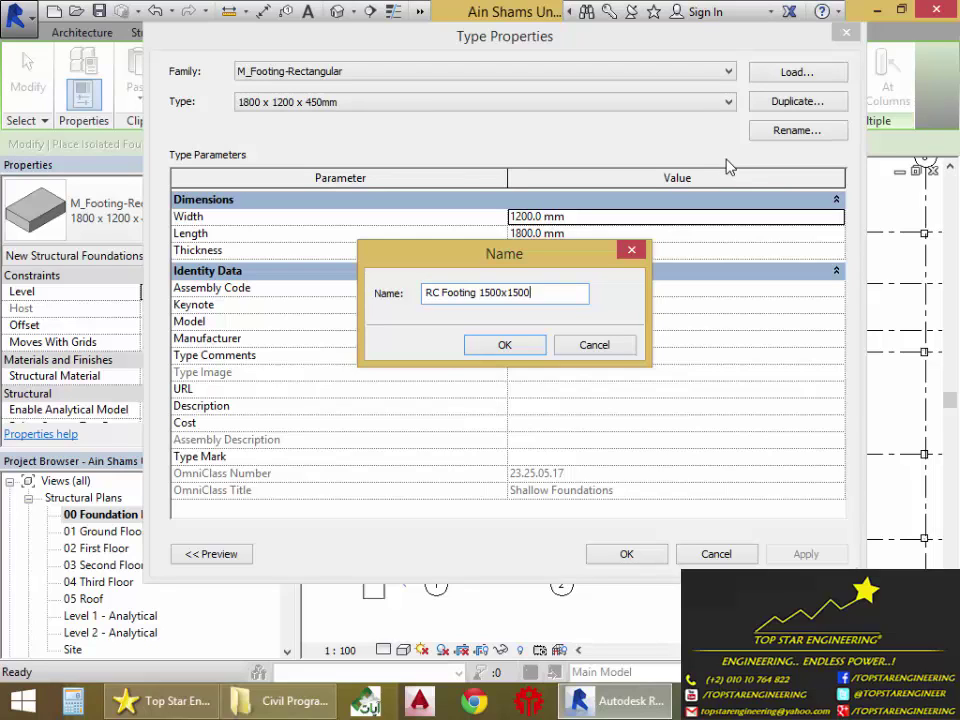
text(x500)
mouse_move(285, 700)
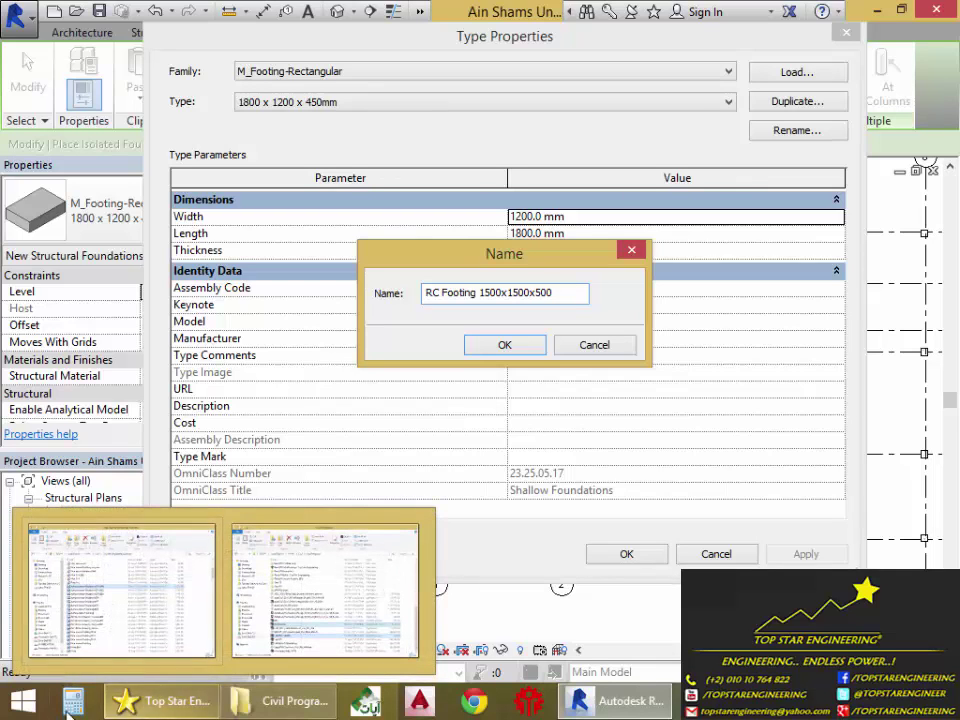
click(521, 347)
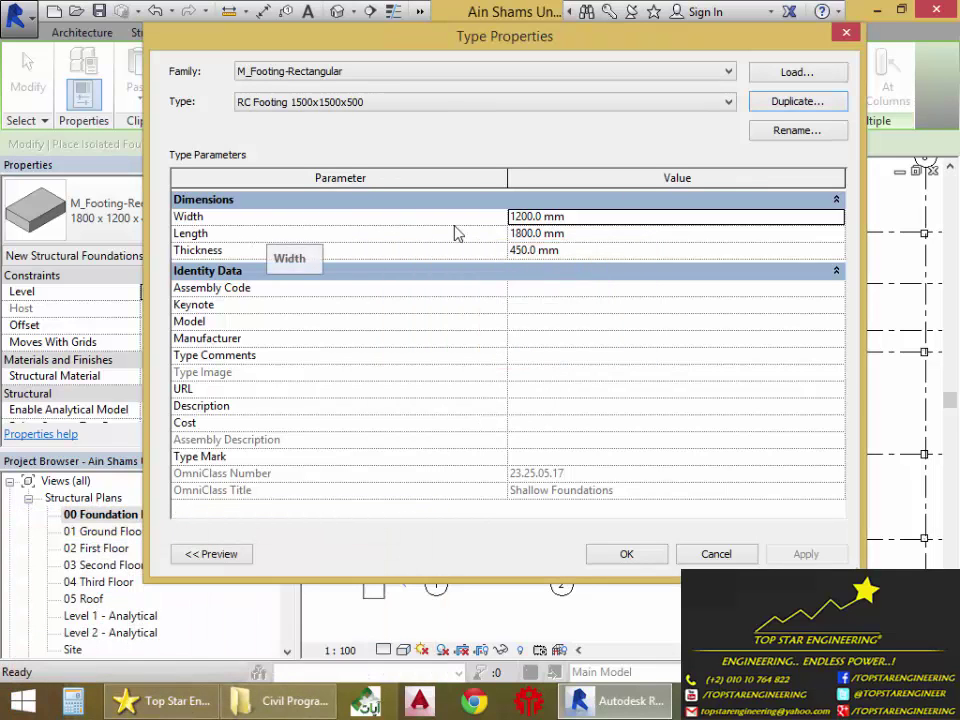
Step: Set the new footing type's width and length to 1500 mm and its thickness to 500 mm
click(553, 205)
click(553, 206)
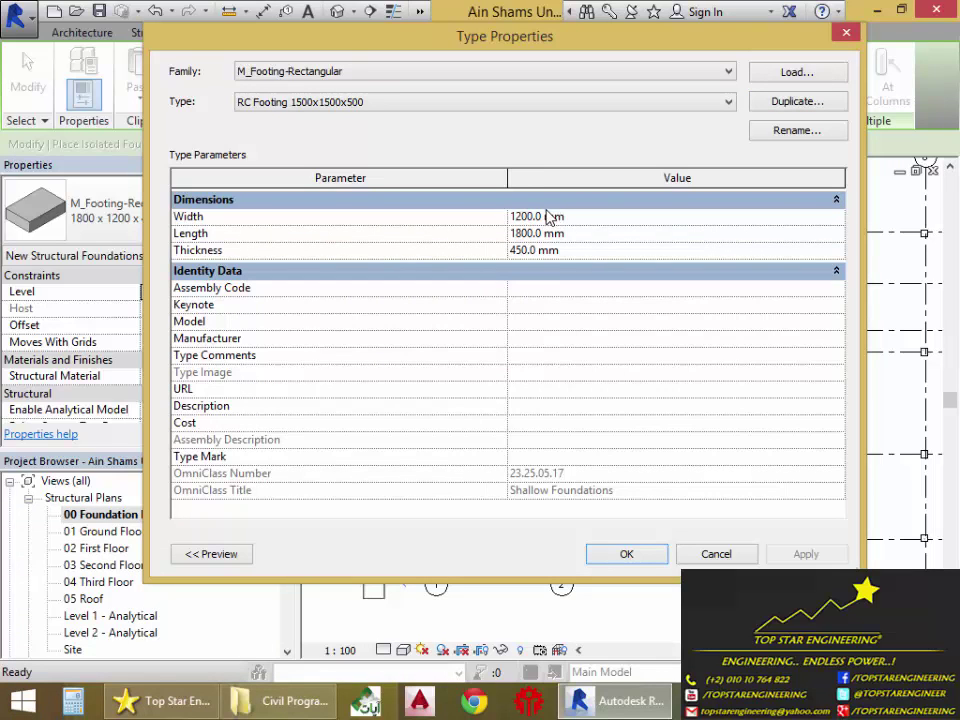
click(551, 216)
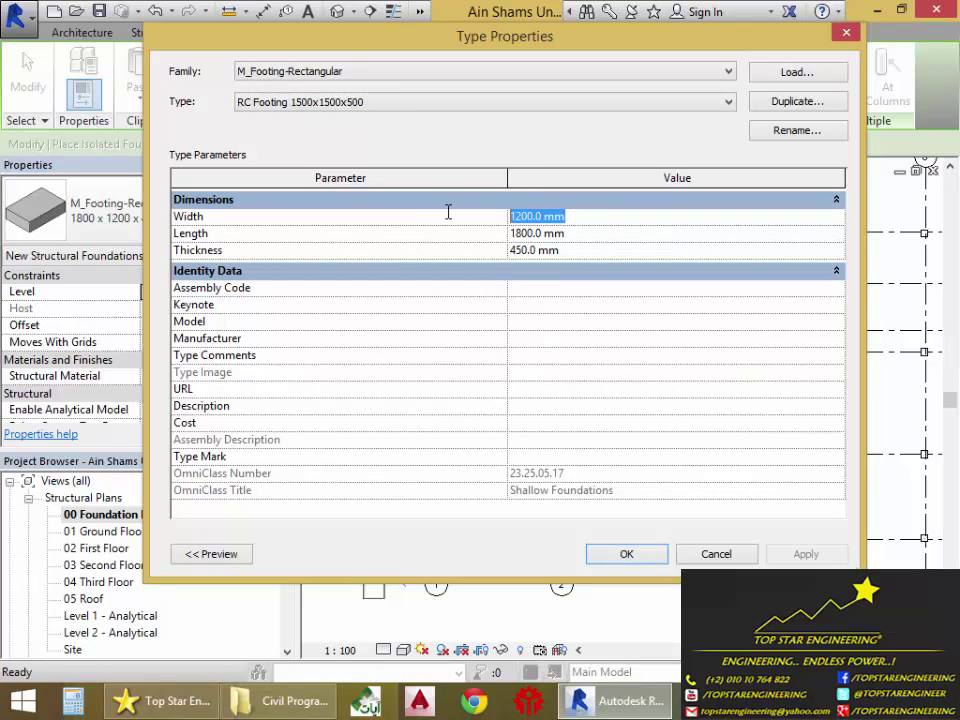
text(1500)
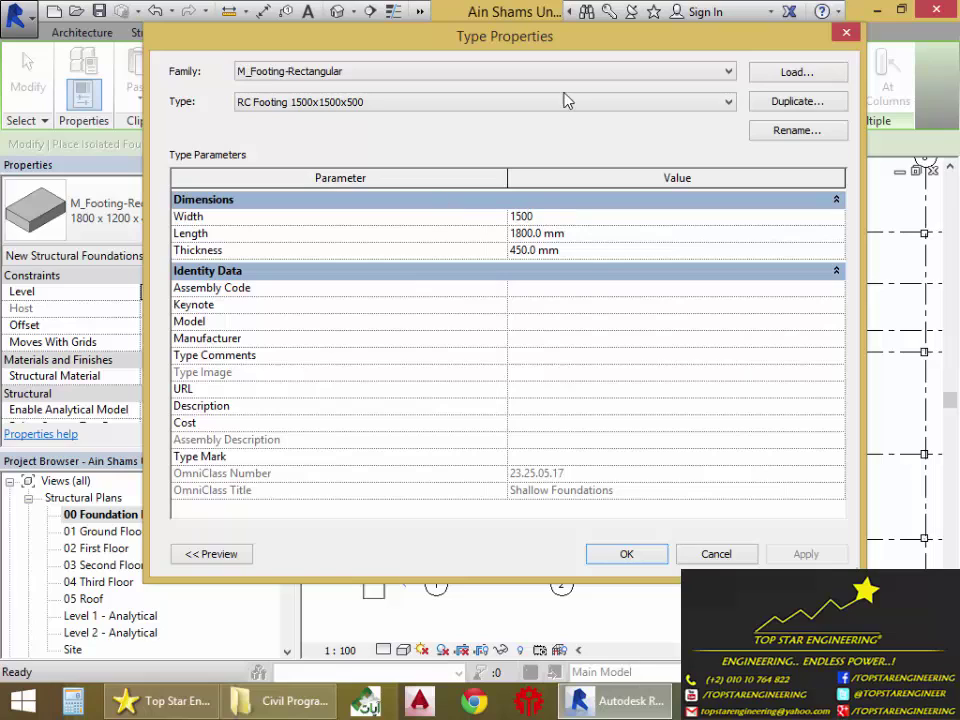
click(578, 236)
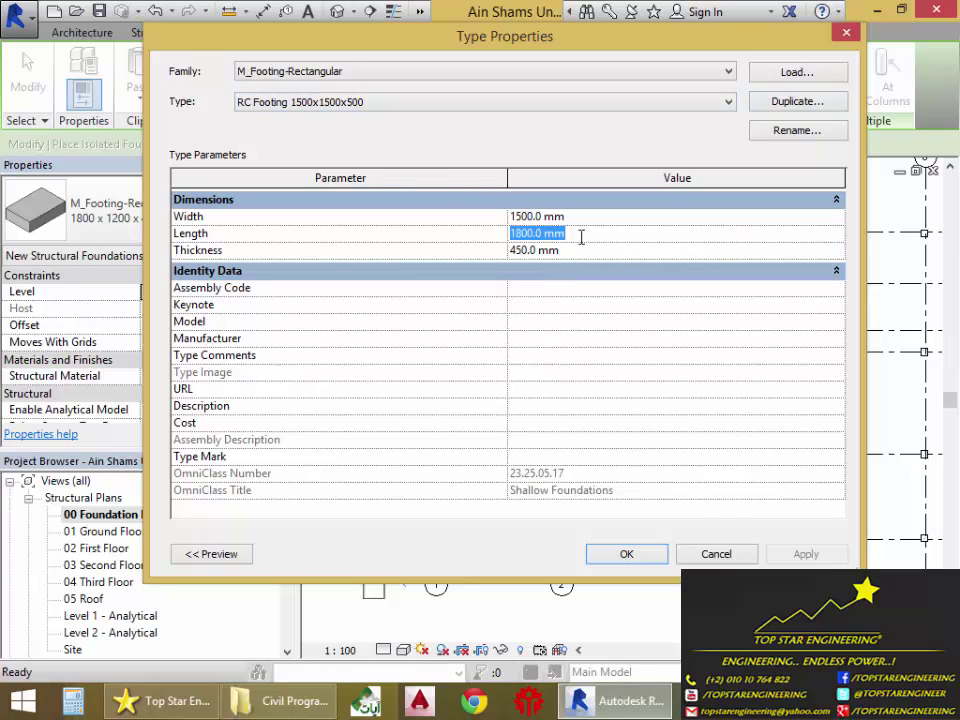
text(1500)
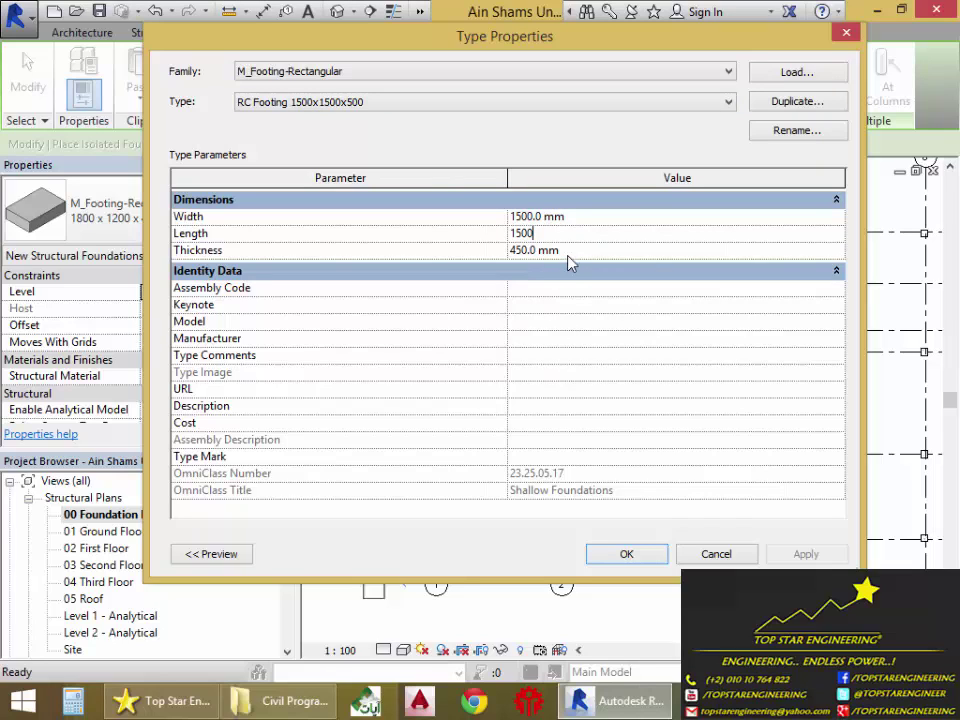
click(567, 254)
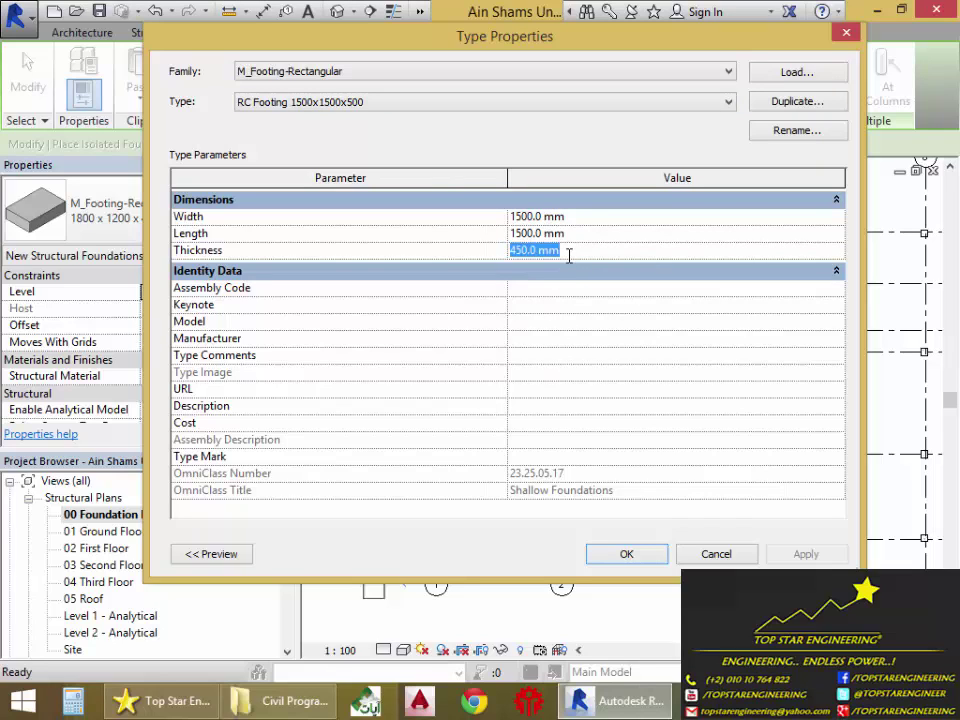
text(500)
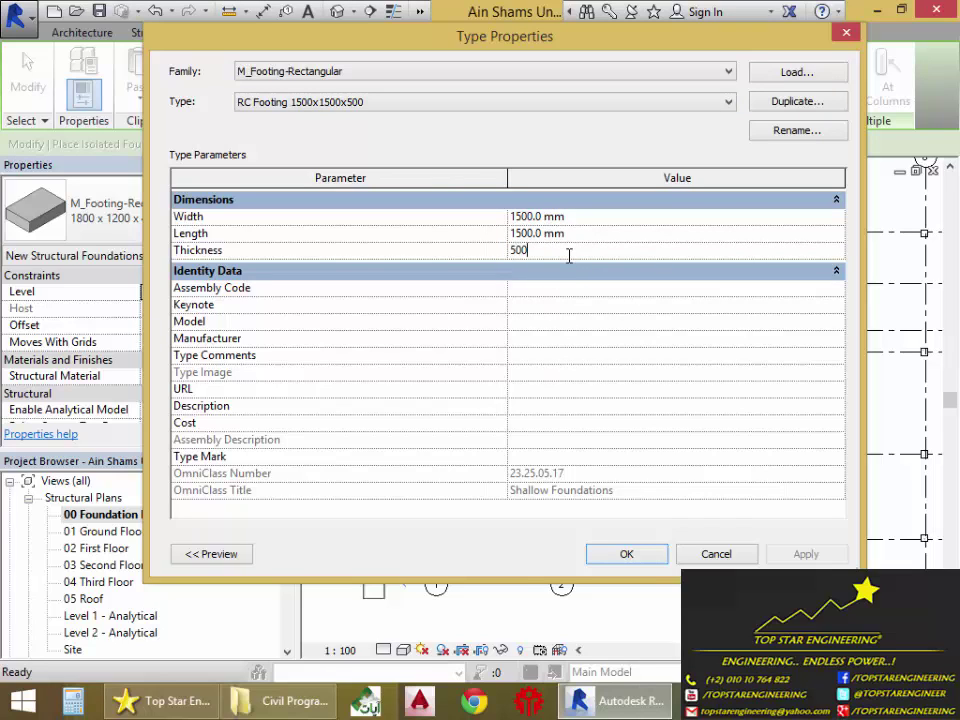
click(632, 556)
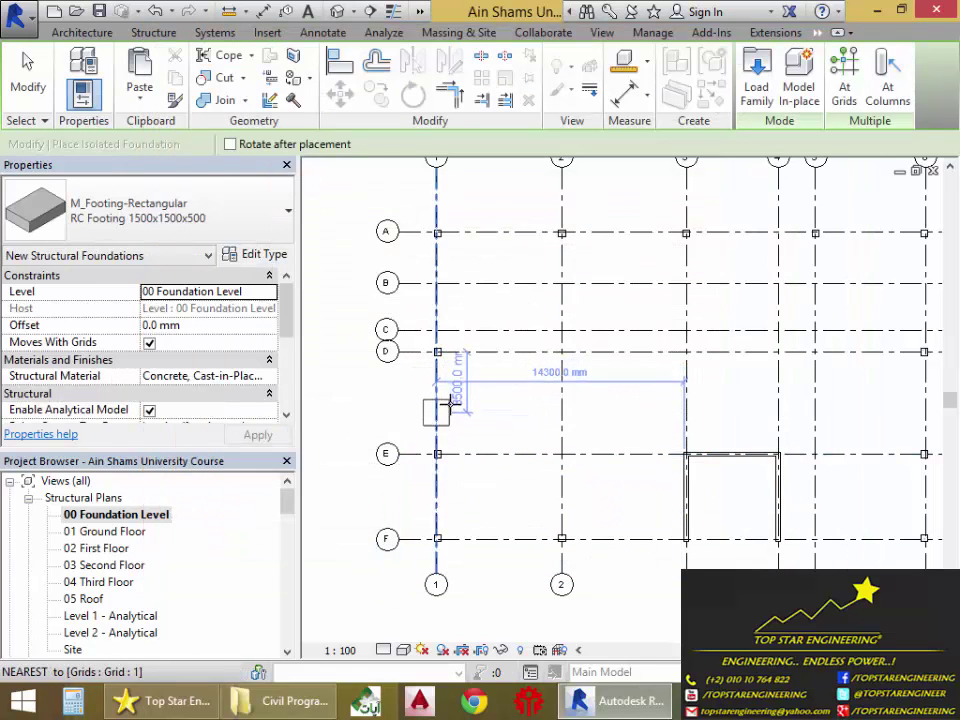
Step: Place one RC Footing 1500x1500x500 centred on the column at grids D and 1, and end the placement
scroll(450, 402, up, 5)
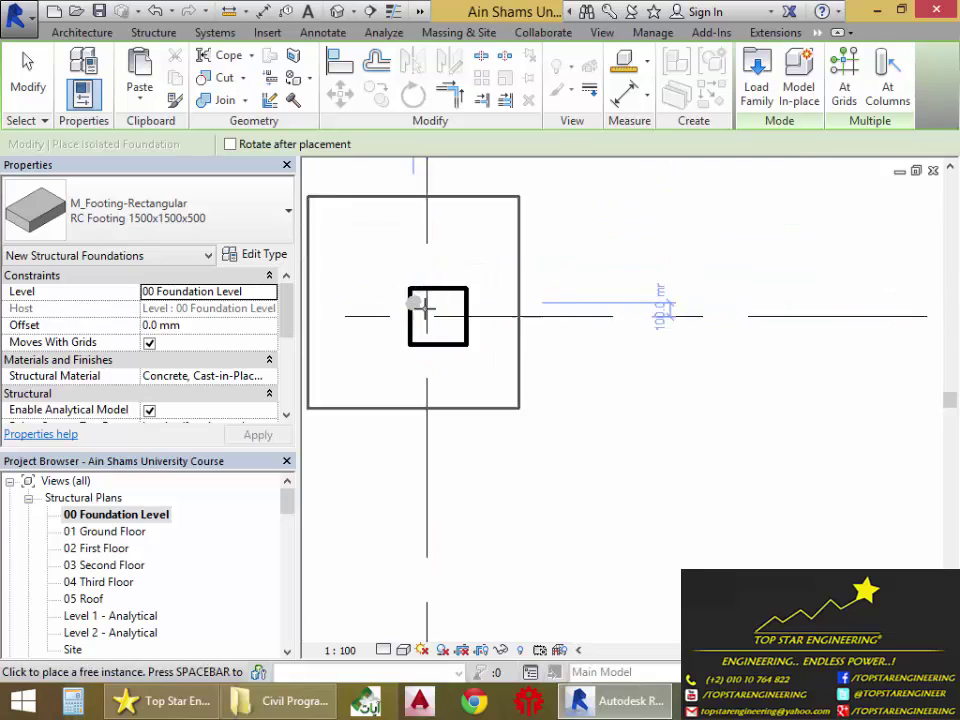
scroll(425, 308, up, 4)
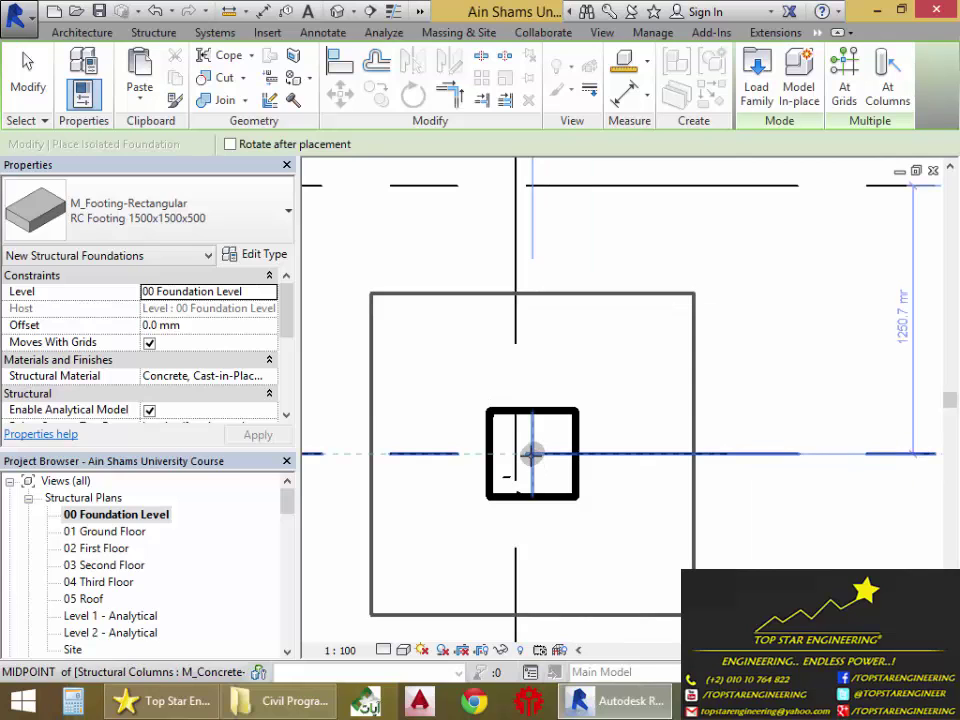
click(531, 454)
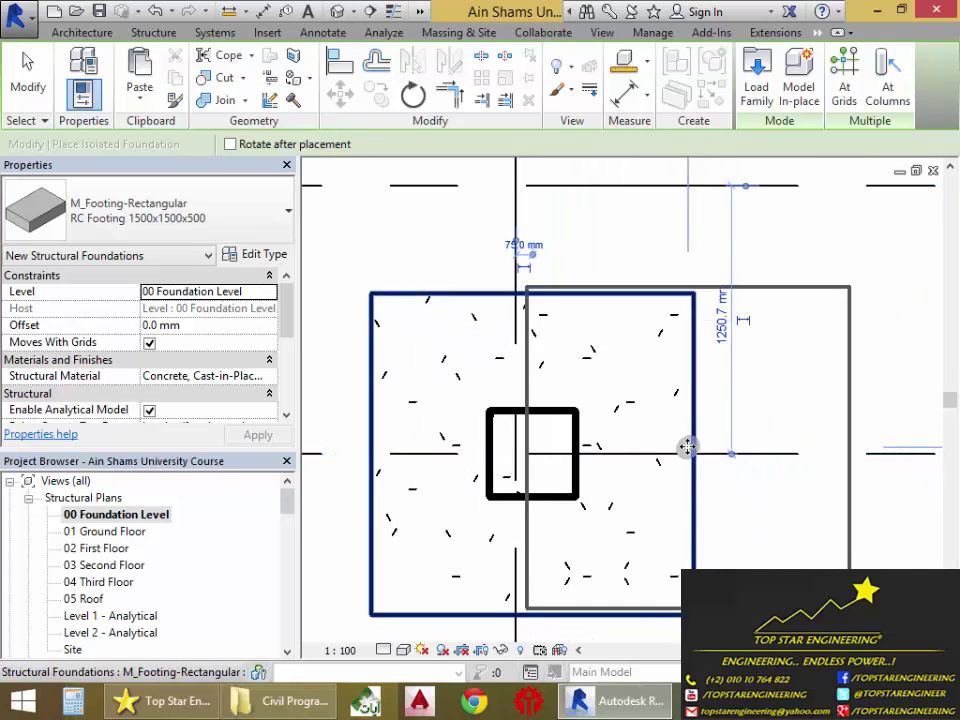
scroll(700, 455, down, 2)
scroll(707, 462, down, 1)
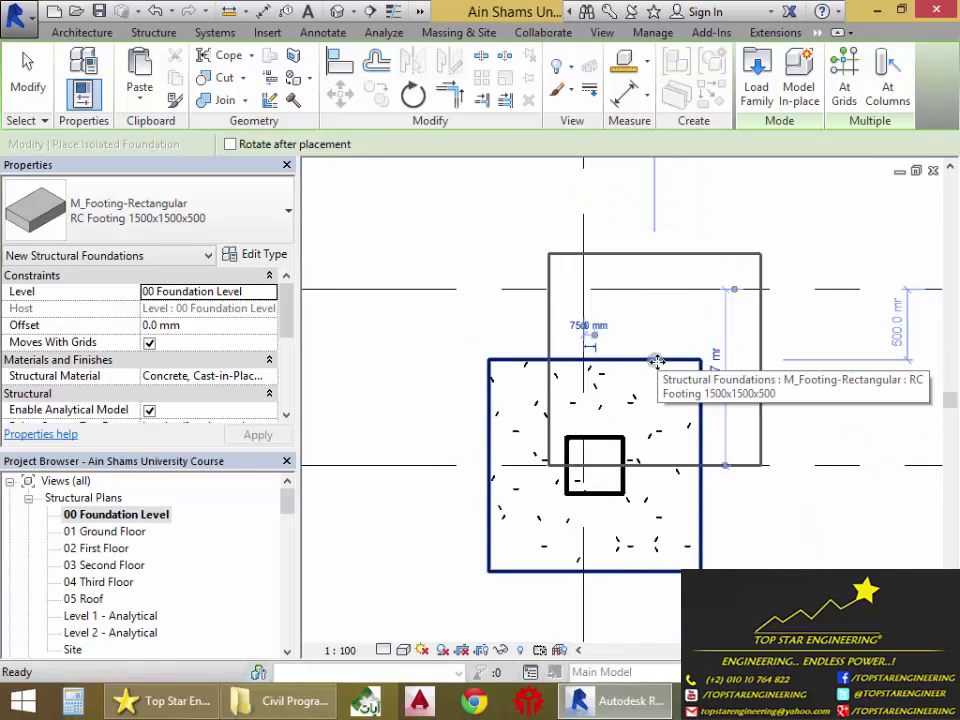
key(Escape)
key(Escape)
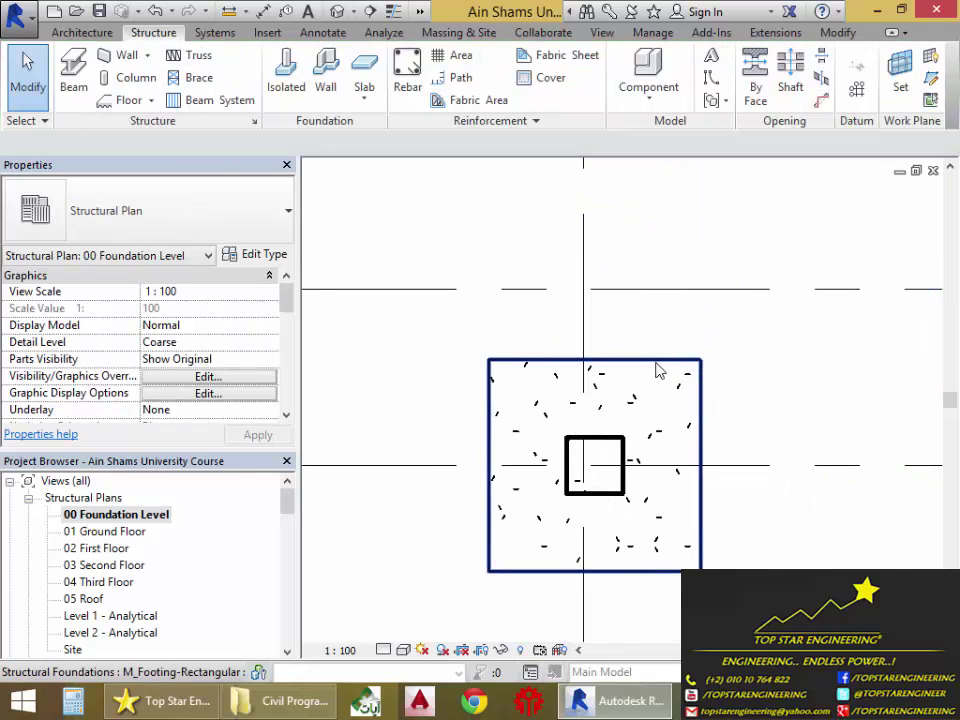
Step: Examine the new footing beneath its column in the {3D} view and return to the 00 Foundation Level plan
click(337, 11)
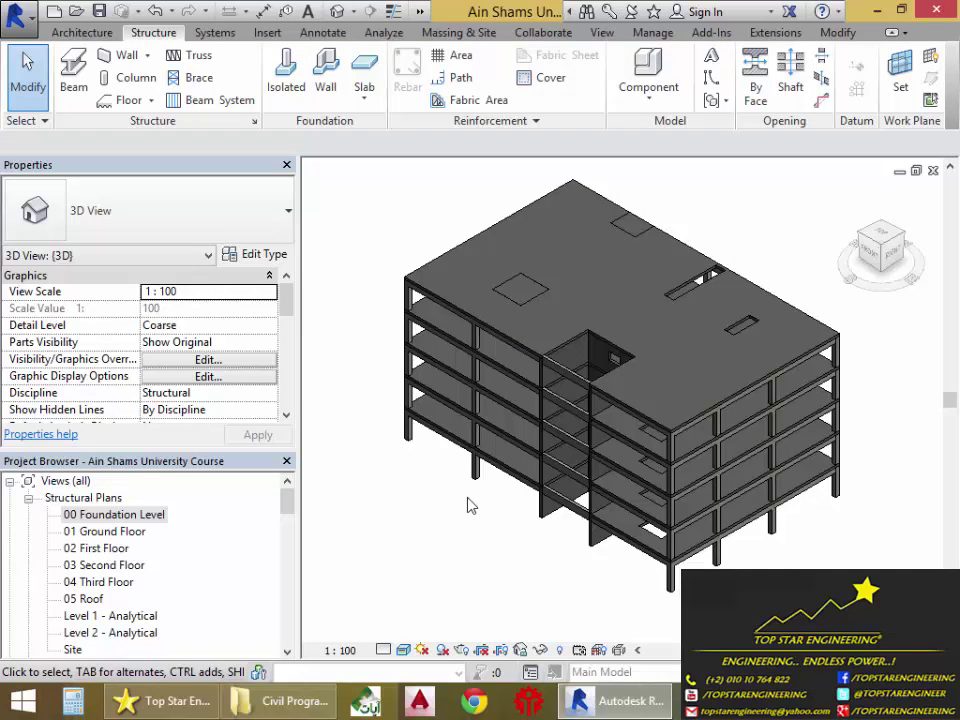
shift+middle_drag(450, 448, 525, 500)
scroll(460, 500, up, 10)
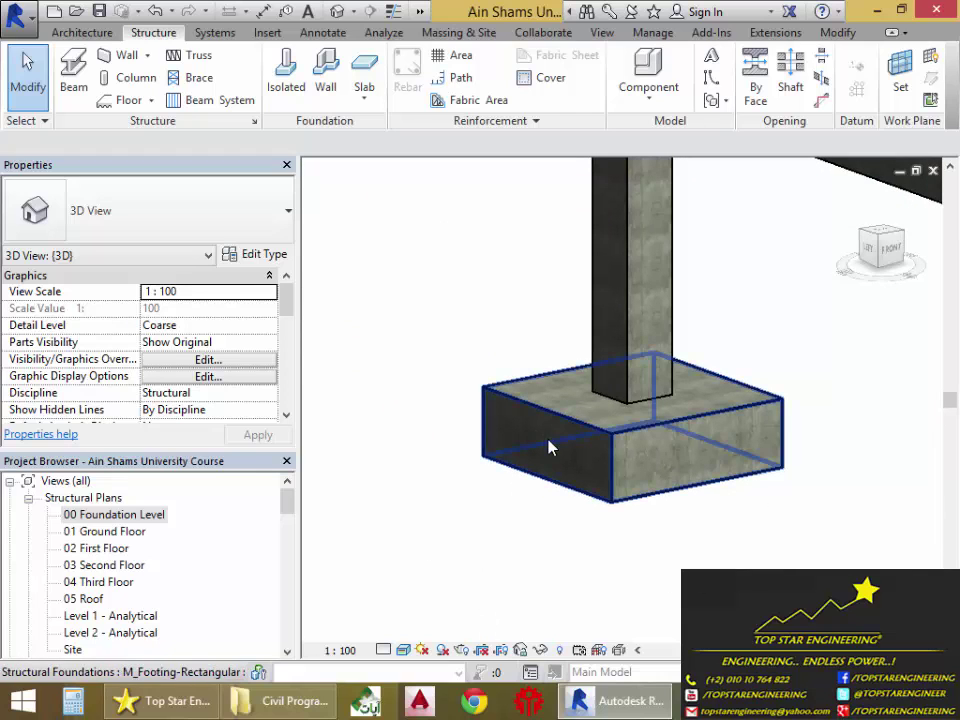
double_click(130, 516)
scroll(700, 450, down, 2)
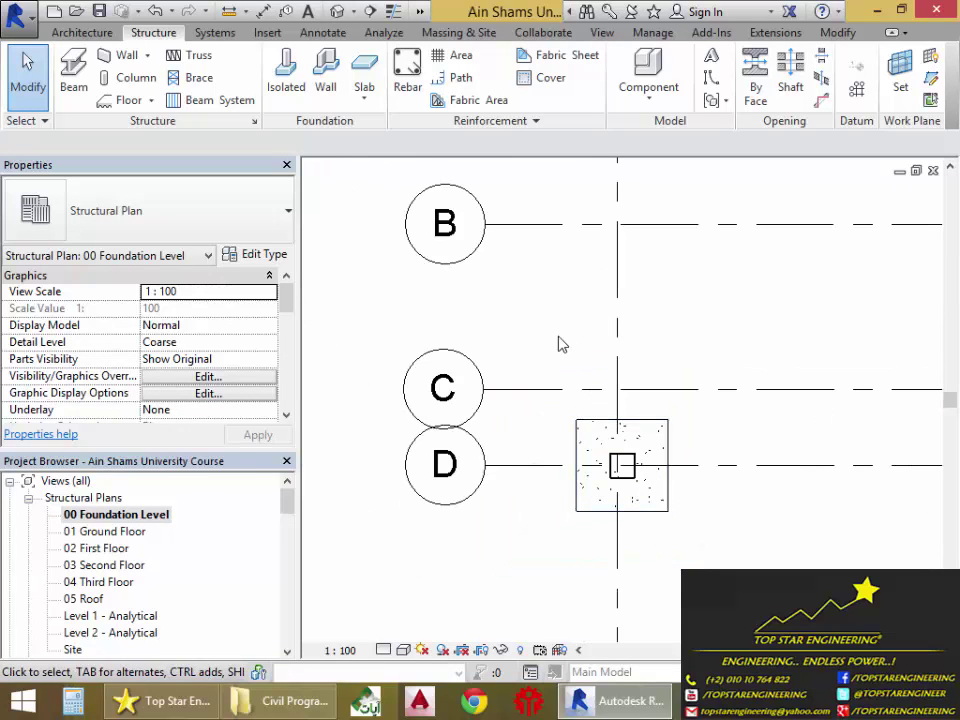
click(286, 72)
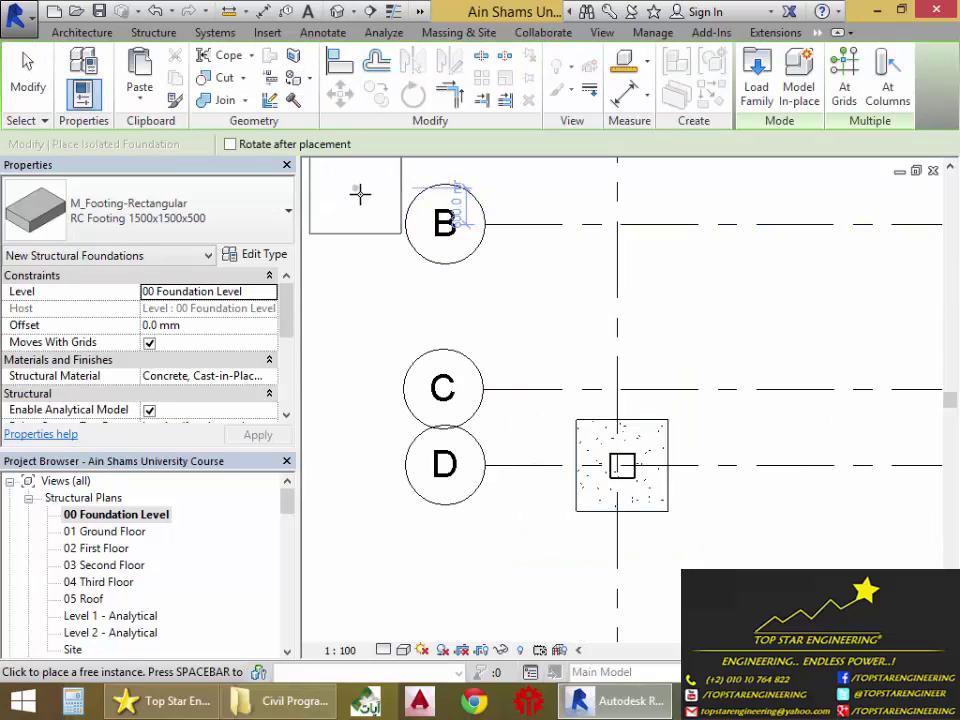
key(Escape)
key(Escape)
Step: Copy the footing from column D-1 to column A-1 with multiple copies enabled, using the column's upper-left corner as the base point
click(665, 515)
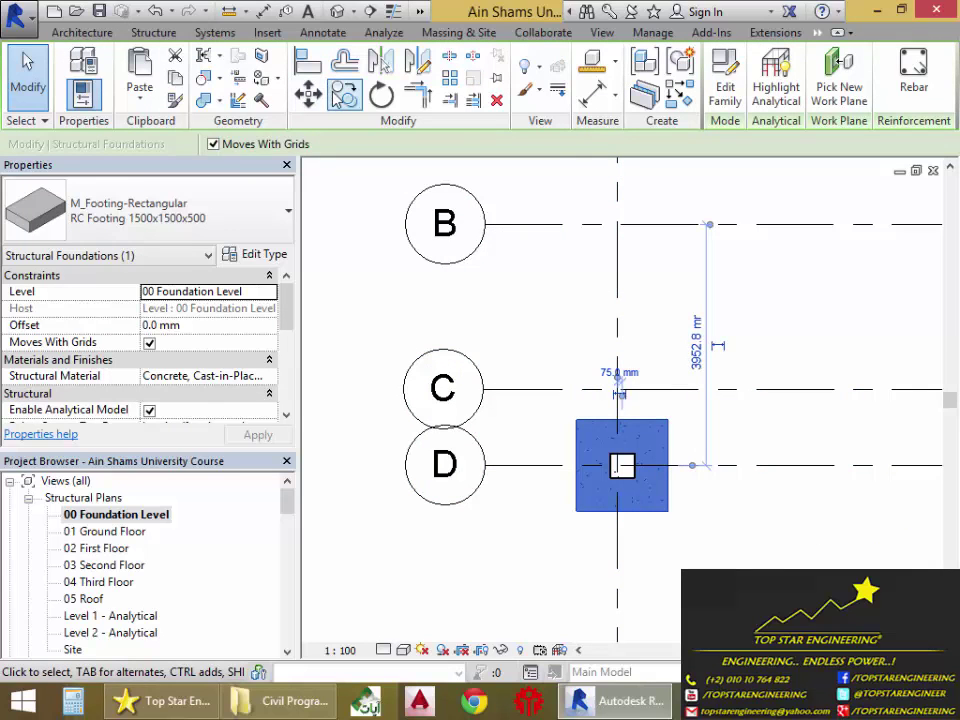
key(c)
key(o)
click(360, 145)
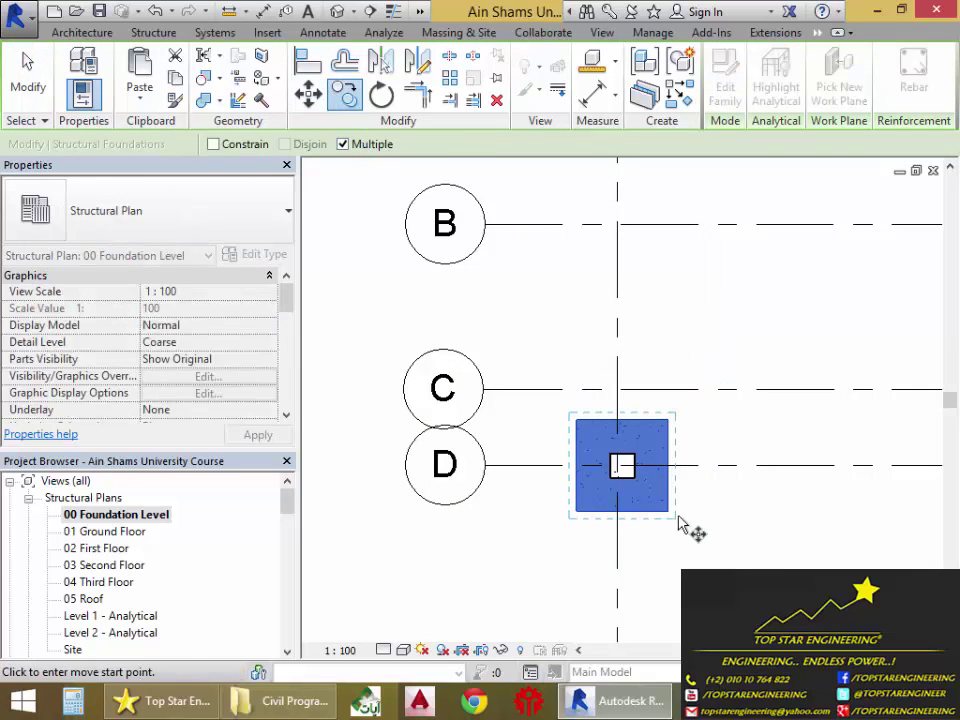
scroll(622, 470, up, 2)
scroll(615, 468, up, 1)
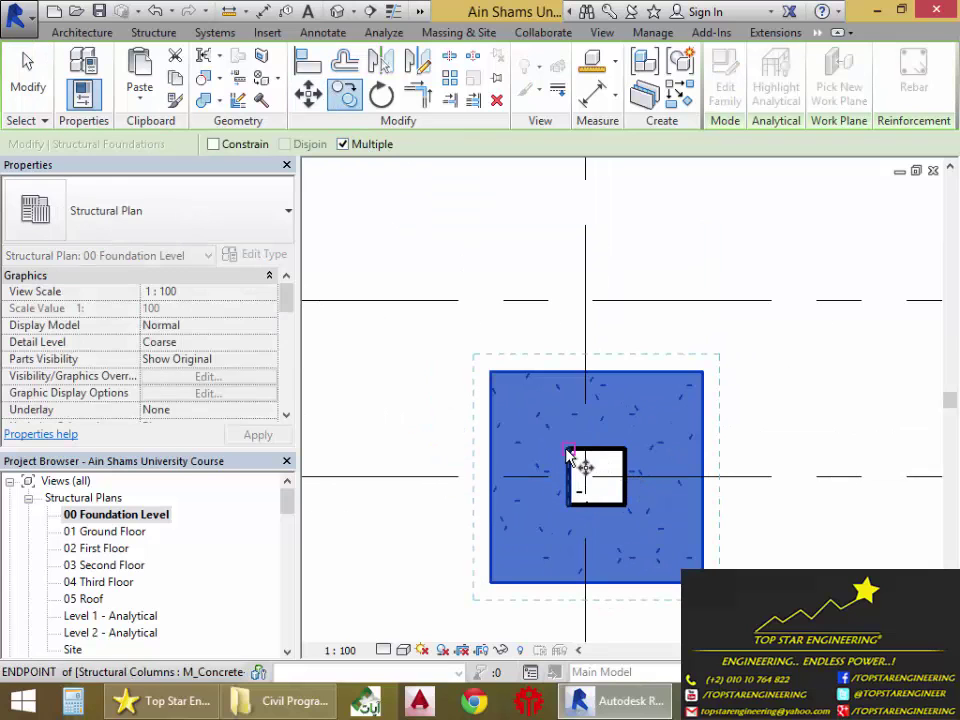
click(586, 454)
scroll(586, 454, up, 1)
scroll(652, 340, down, 3)
middle_drag(620, 170, 662, 392)
scroll(561, 313, up, 2)
scroll(529, 208, up, 1)
scroll(561, 332, down, 3)
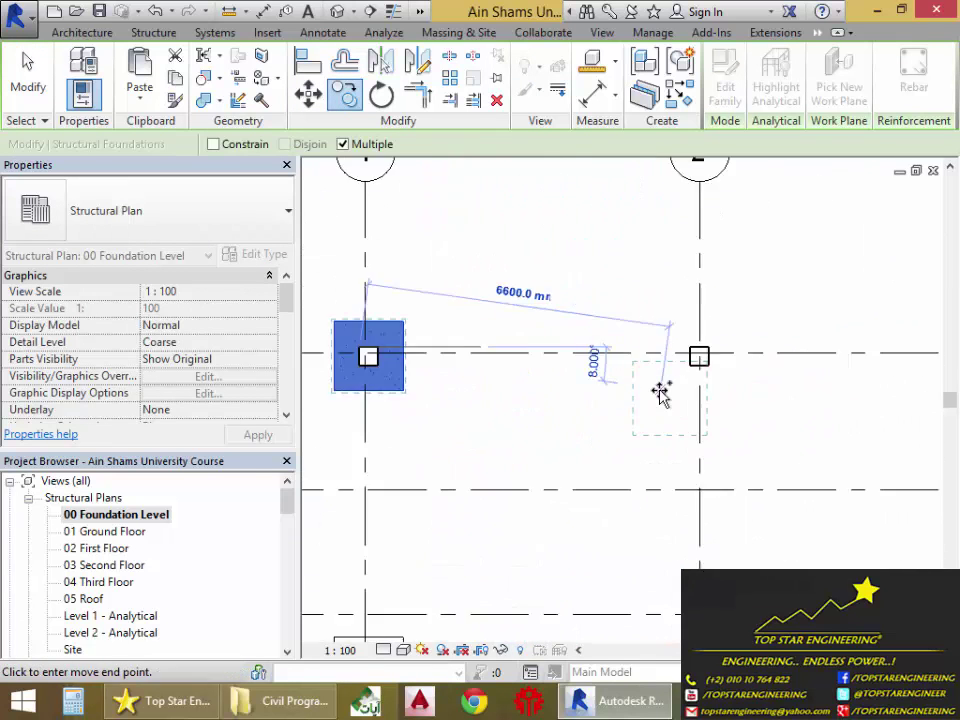
Step: Copy the footing onto the columns at A-2 and E-1, matching each column's upper-left corner
scroll(662, 392, up, 2)
scroll(660, 388, up, 1)
scroll(671, 476, down, 3)
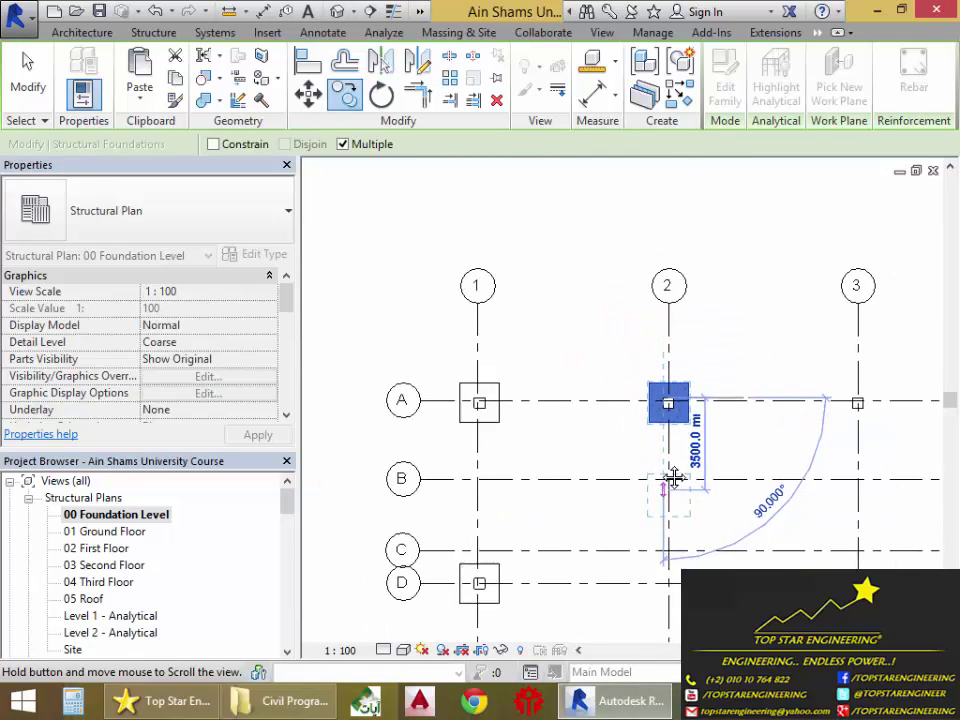
middle_drag(671, 476, 665, 383)
scroll(568, 418, up, 2)
scroll(508, 354, up, 2)
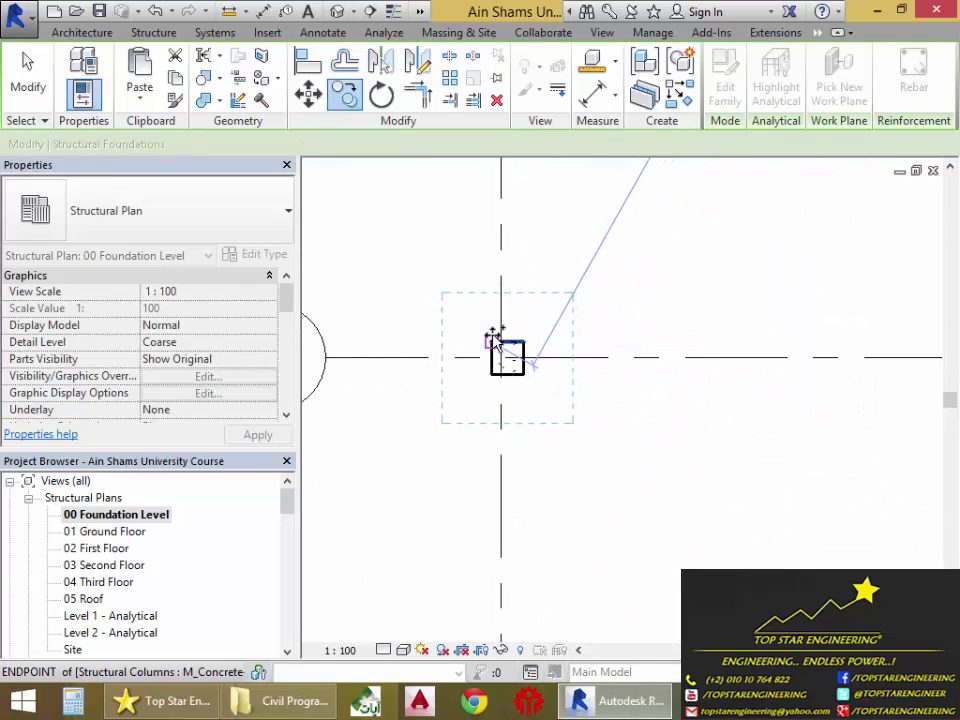
click(489, 340)
Step: Copy the footing onto the columns at F-1 and F-2 by their upper-left corners, and end the multiple copy
scroll(514, 417, down, 2)
middle_drag(510, 600, 497, 386)
scroll(497, 386, up, 1)
scroll(519, 377, up, 2)
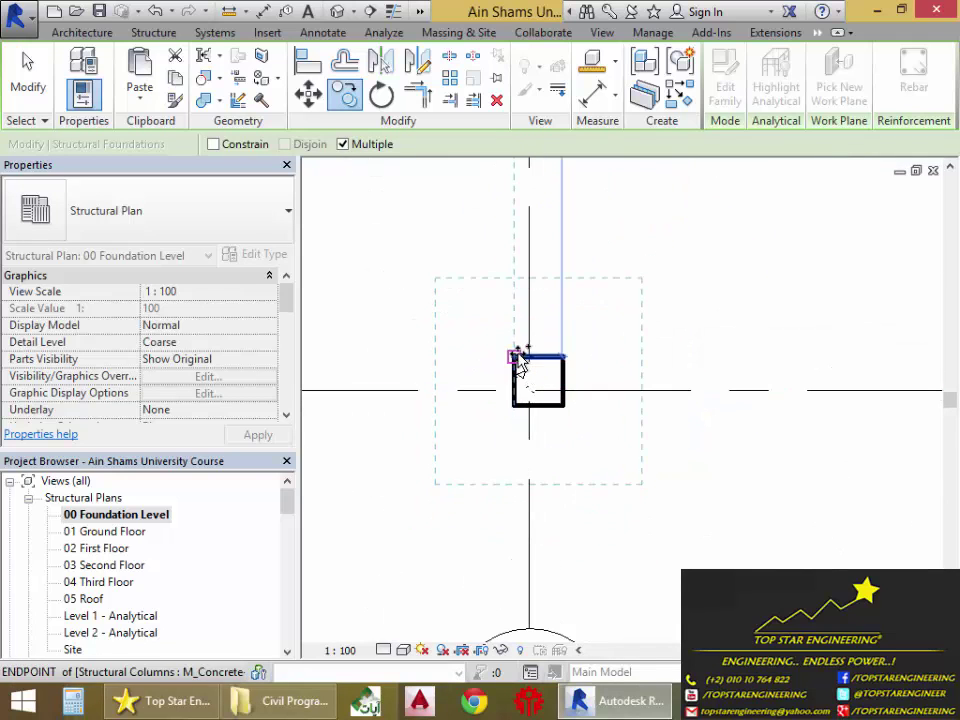
click(514, 358)
scroll(524, 378, down, 2)
middle_drag(716, 456, 448, 486)
scroll(690, 410, up, 2)
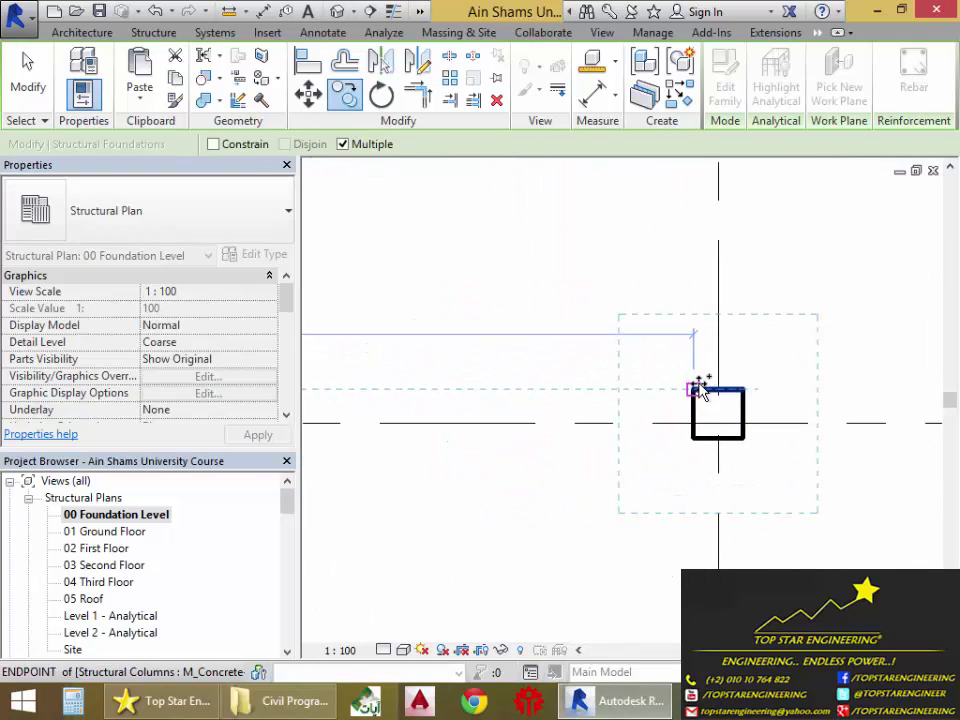
click(700, 390)
key(Escape)
Step: Examine the copied footings along grids 1 and F in the plan and in the {3D} view
scroll(665, 405, down, 2)
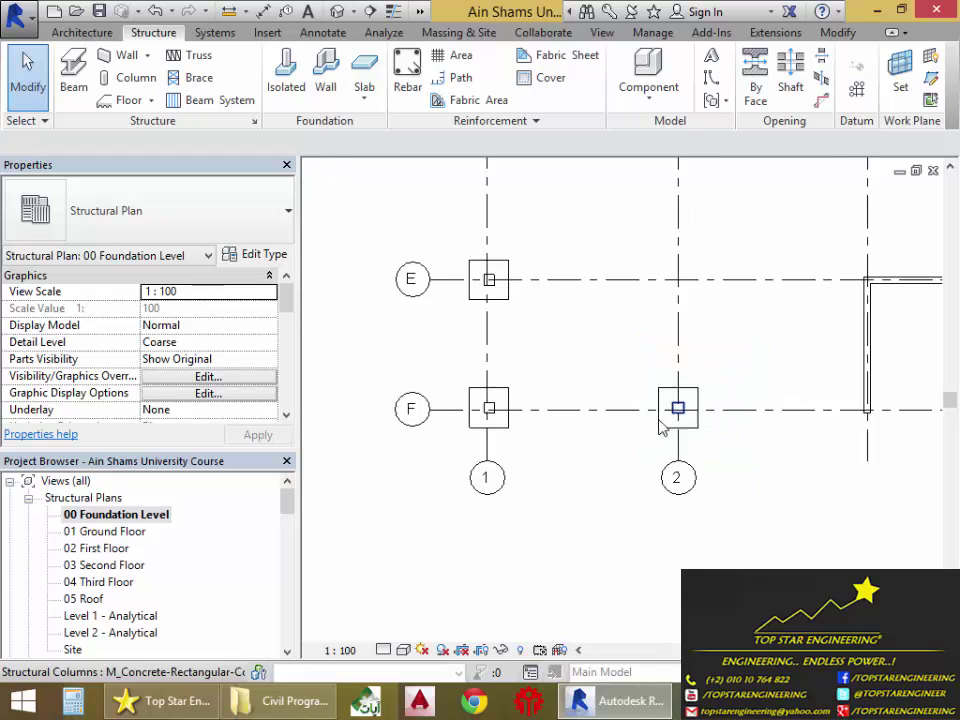
middle_drag(660, 418, 529, 445)
middle_drag(369, 233, 439, 426)
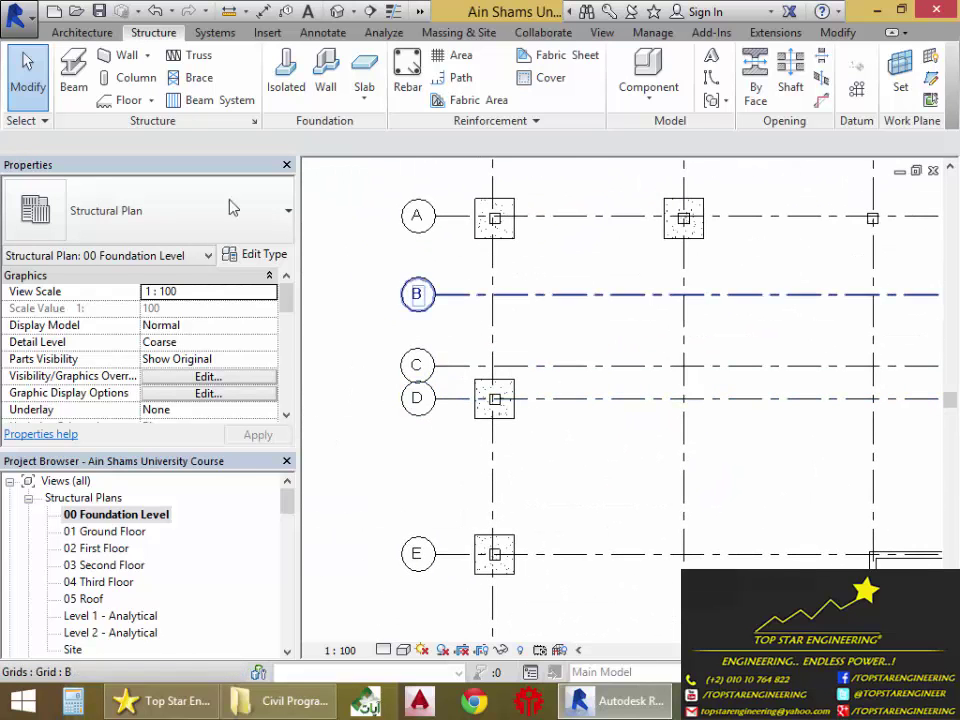
click(337, 11)
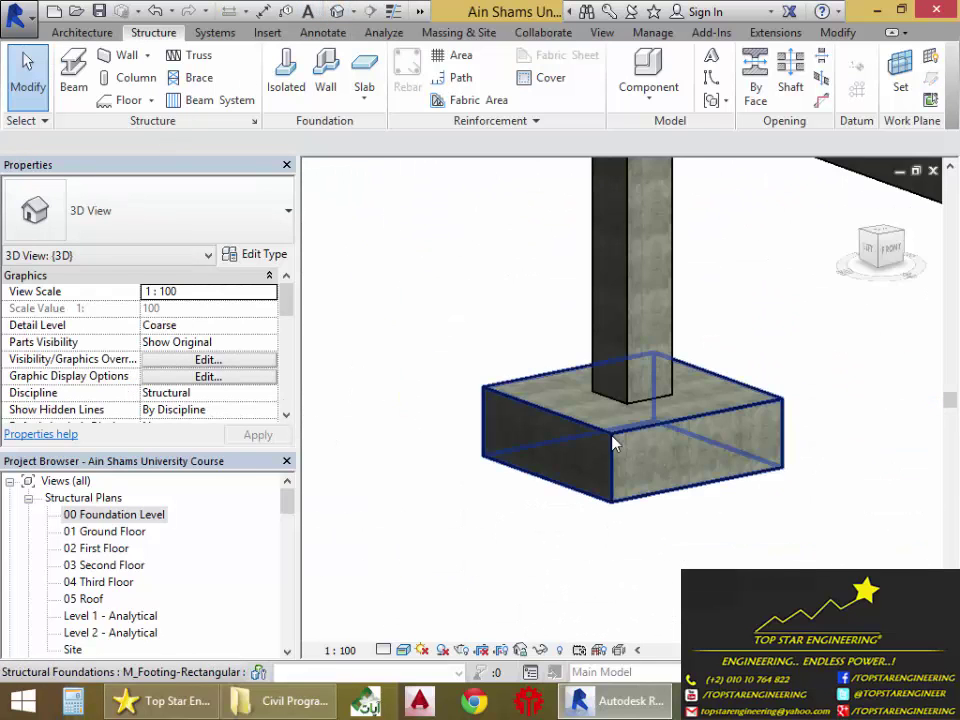
scroll(614, 420, down, 5)
scroll(613, 400, down, 3)
shift+middle_drag(902, 495, 664, 450)
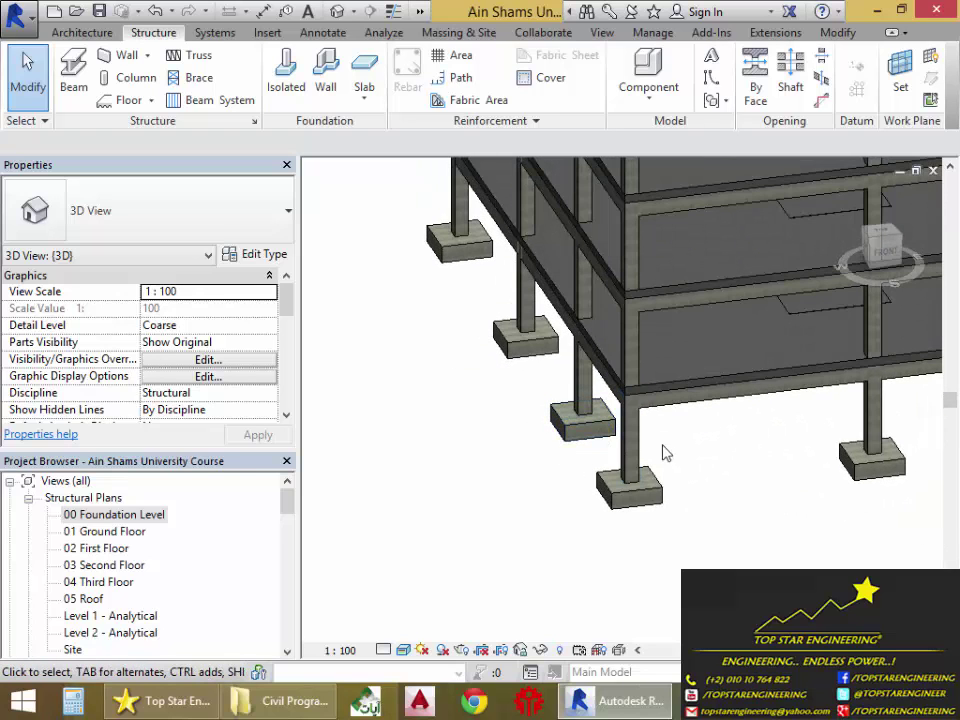
middle_drag(744, 459, 641, 497)
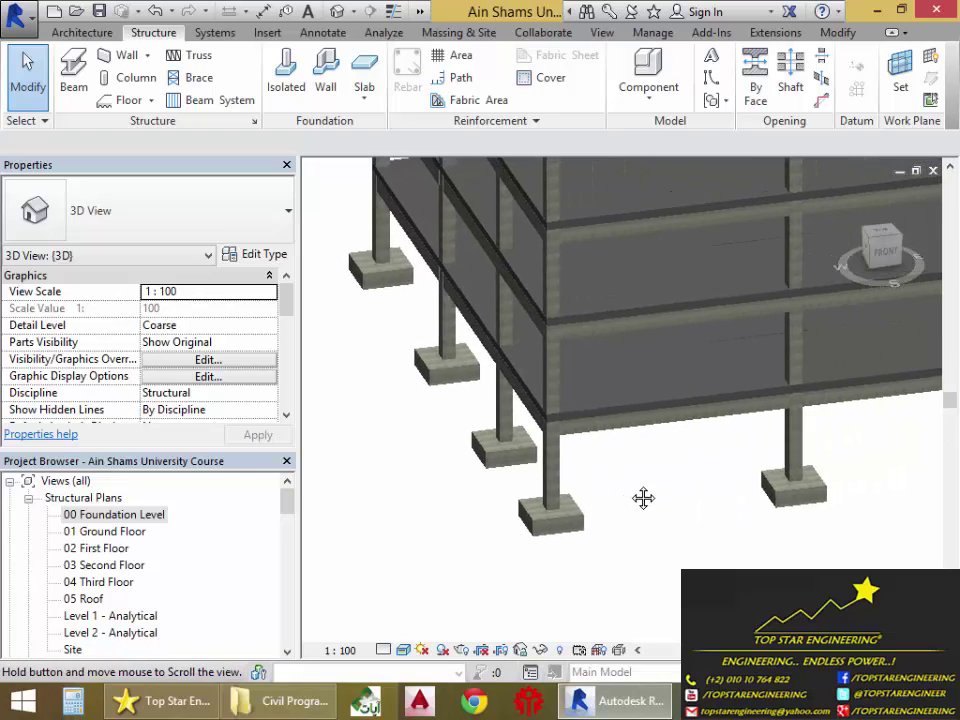
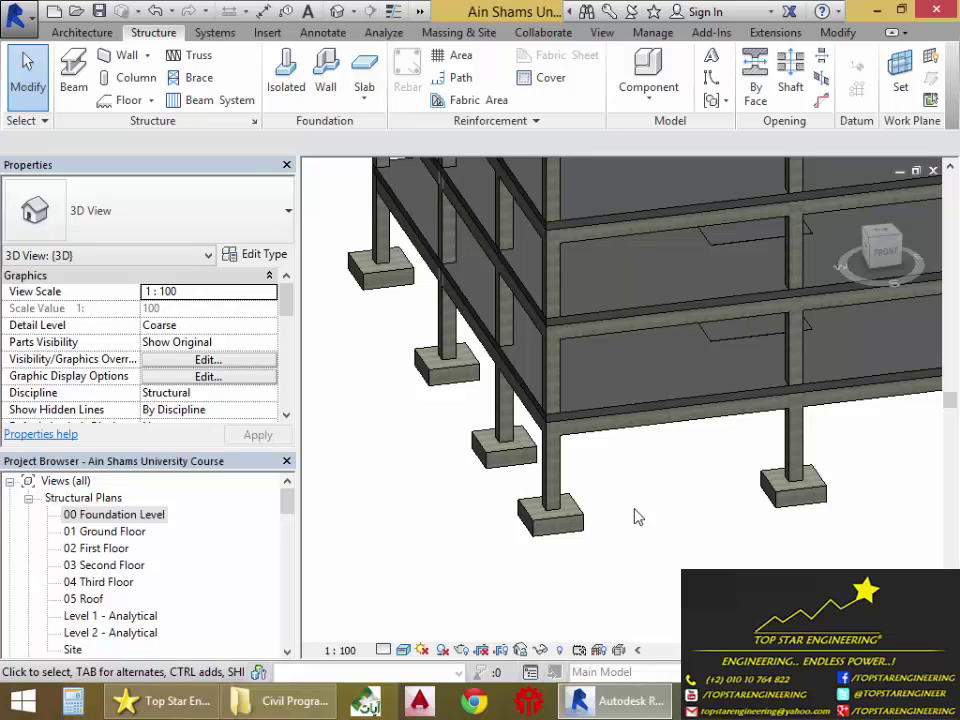
Step: Examine the footing's position against the 00 Foundation Level line in the East elevation, and return to the 00 Foundation Level plan
click(90, 531)
scroll(86, 540, down, 8)
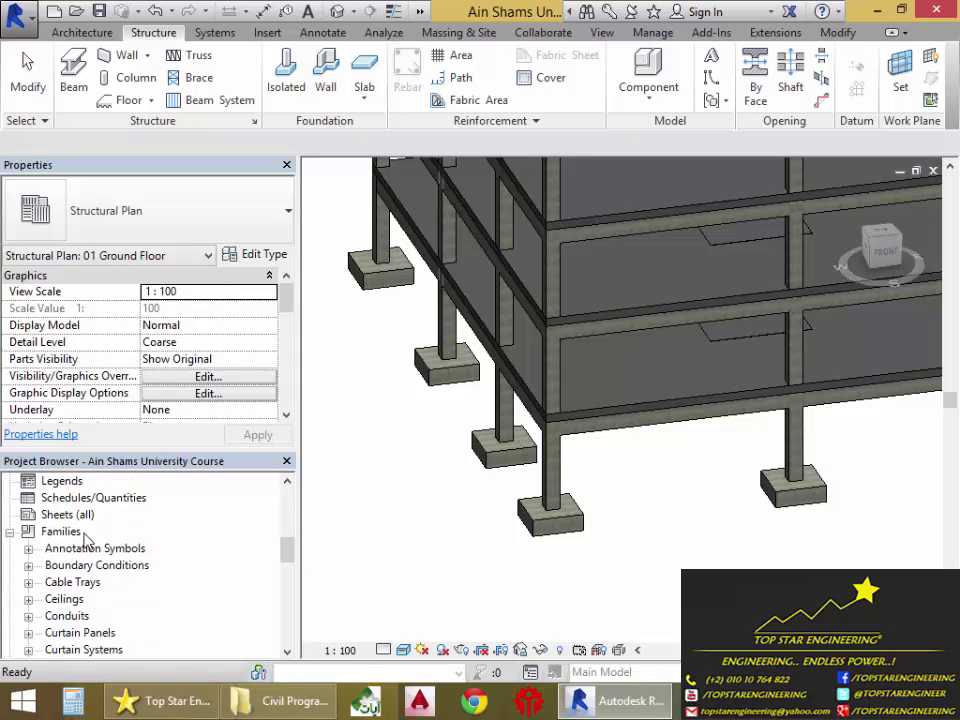
scroll(86, 540, up, 3)
scroll(78, 522, up, 2)
double_click(75, 516)
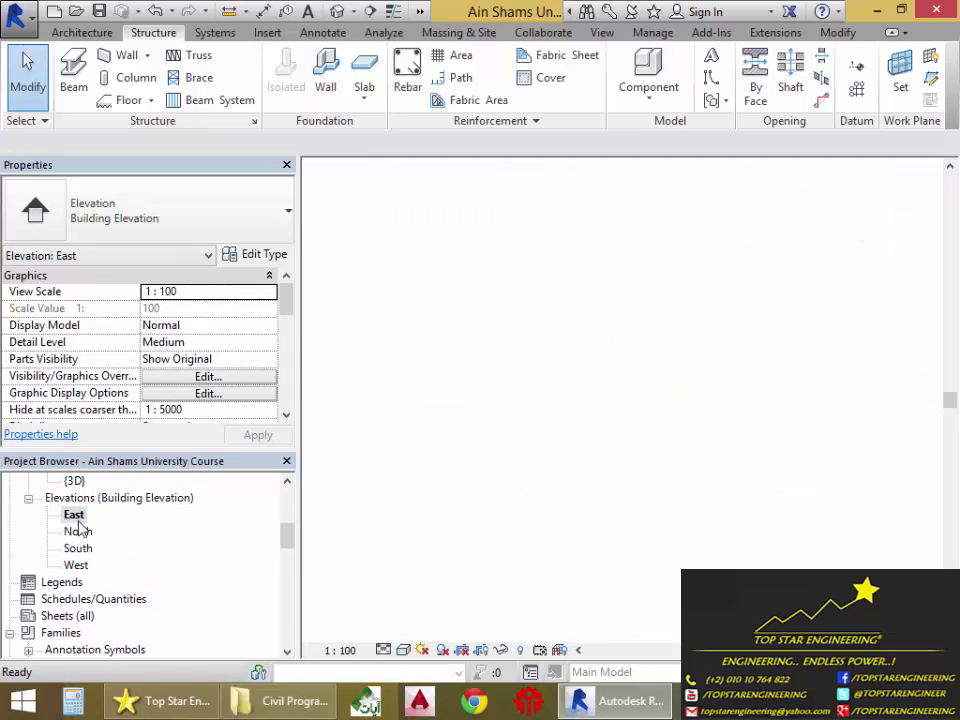
scroll(745, 517, up, 5)
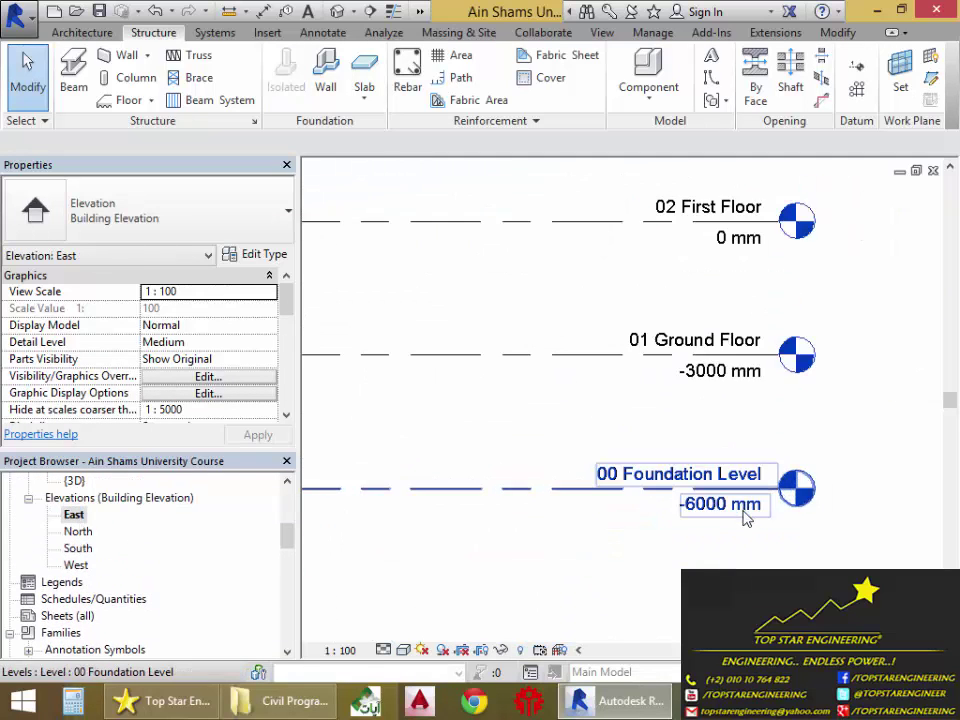
scroll(700, 525, down, 2)
middle_drag(643, 557, 658, 501)
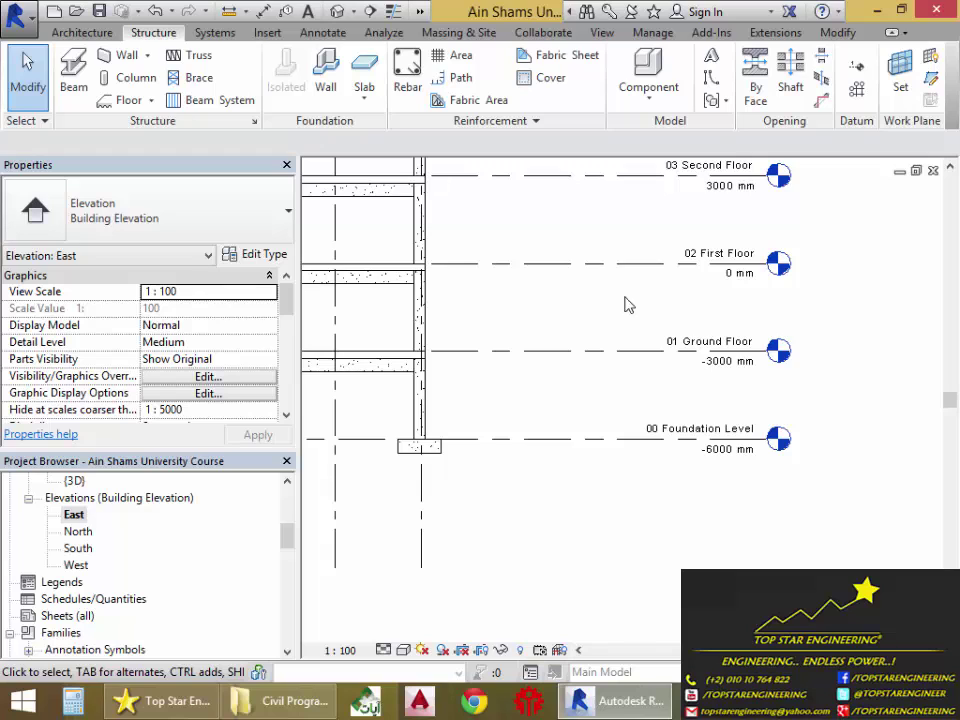
scroll(739, 476, up, 4)
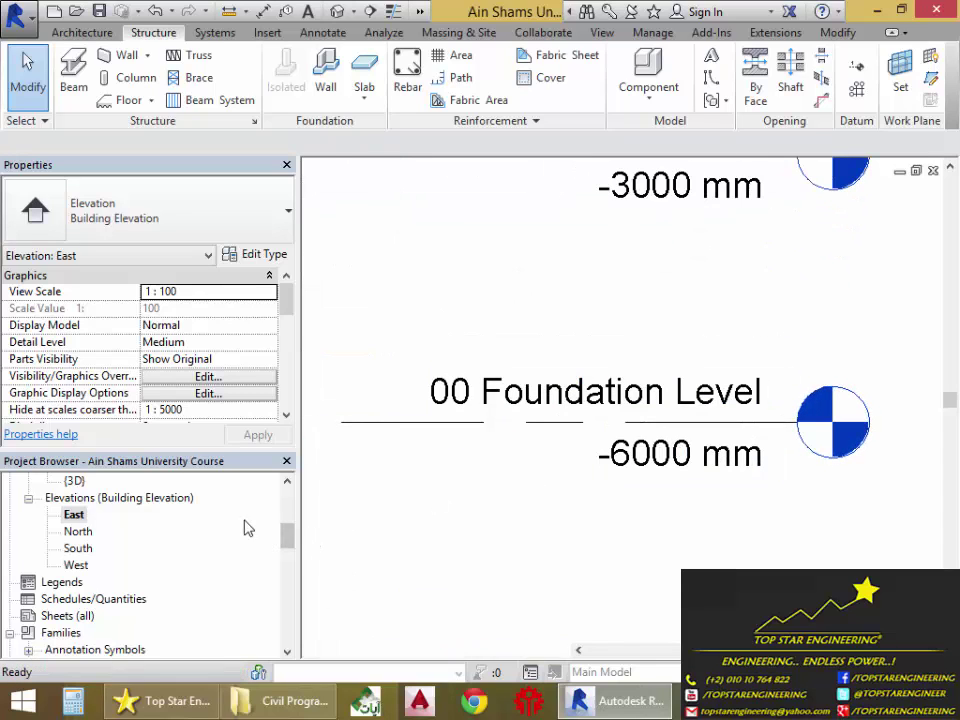
scroll(223, 546, up, 6)
scroll(85, 585, up, 1)
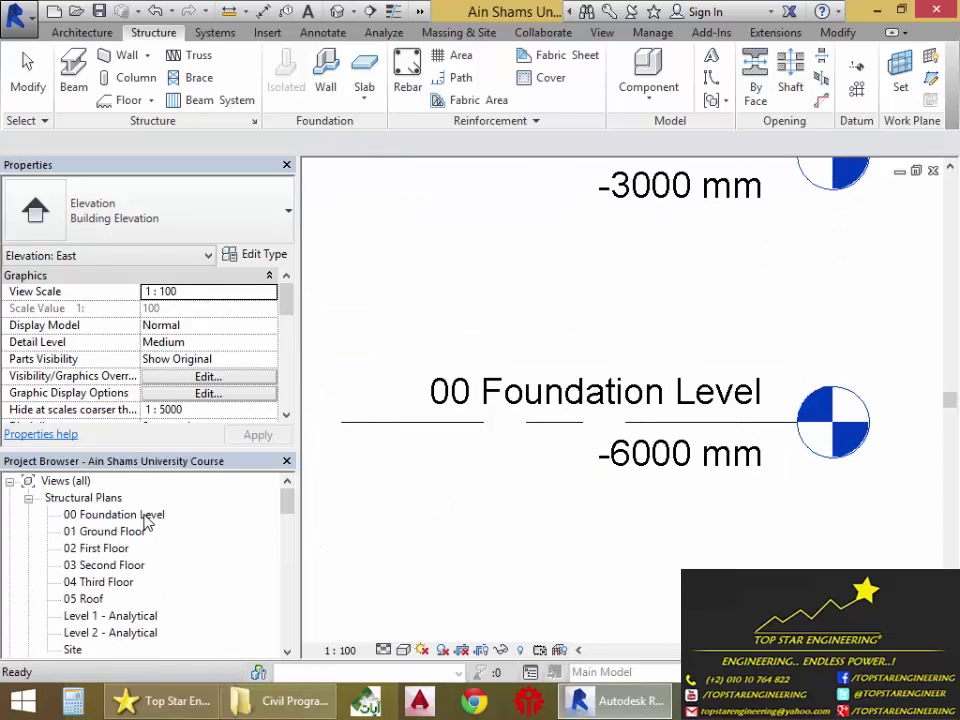
click(112, 514)
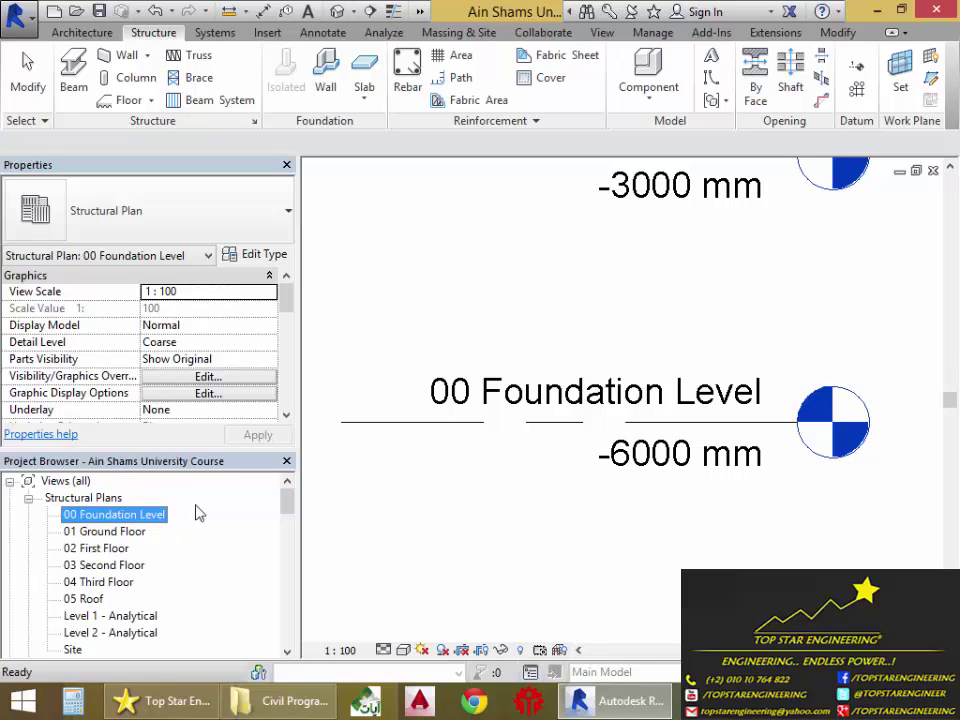
double_click(143, 527)
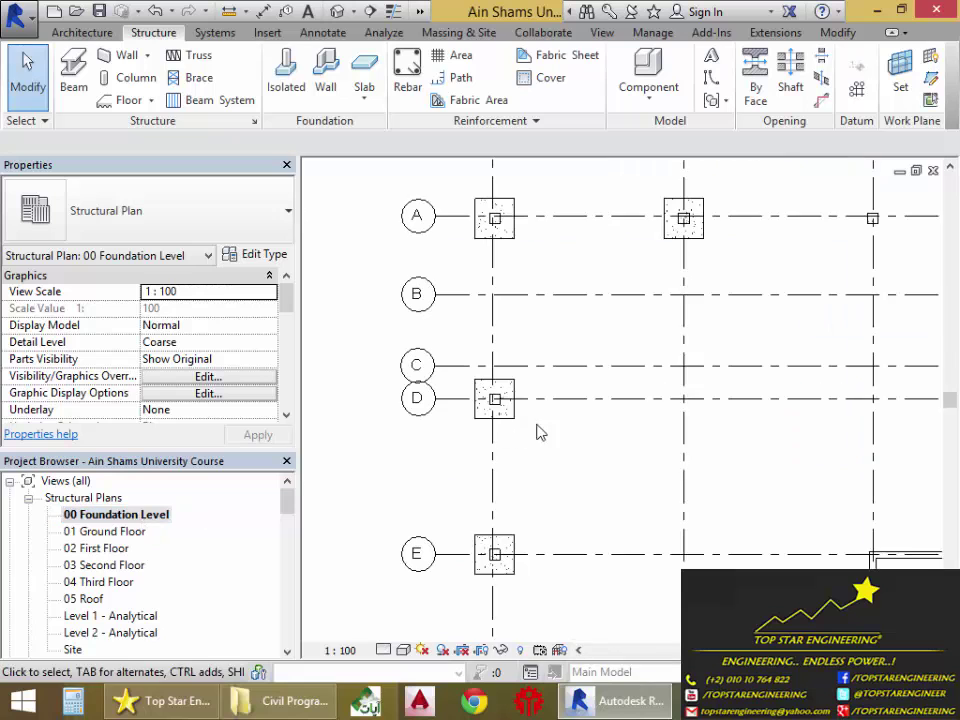
Step: Place four extra RC Footing 1500x1500x500 isolated foundations overlapping the footing at column F-2, and end the placement
middle_drag(536, 431, 656, 446)
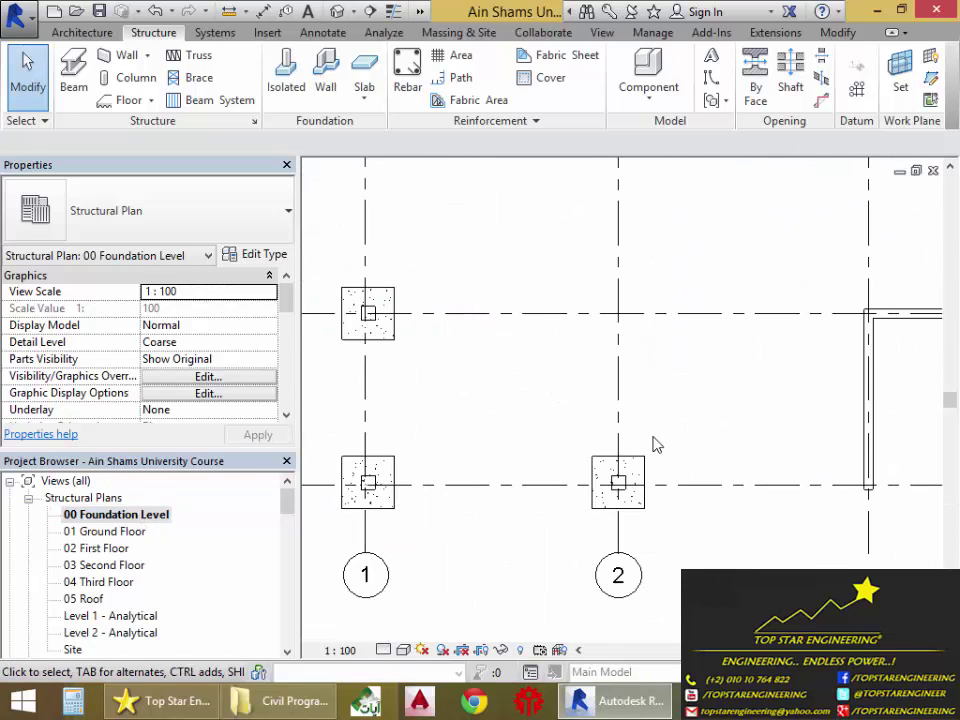
scroll(606, 504, up, 3)
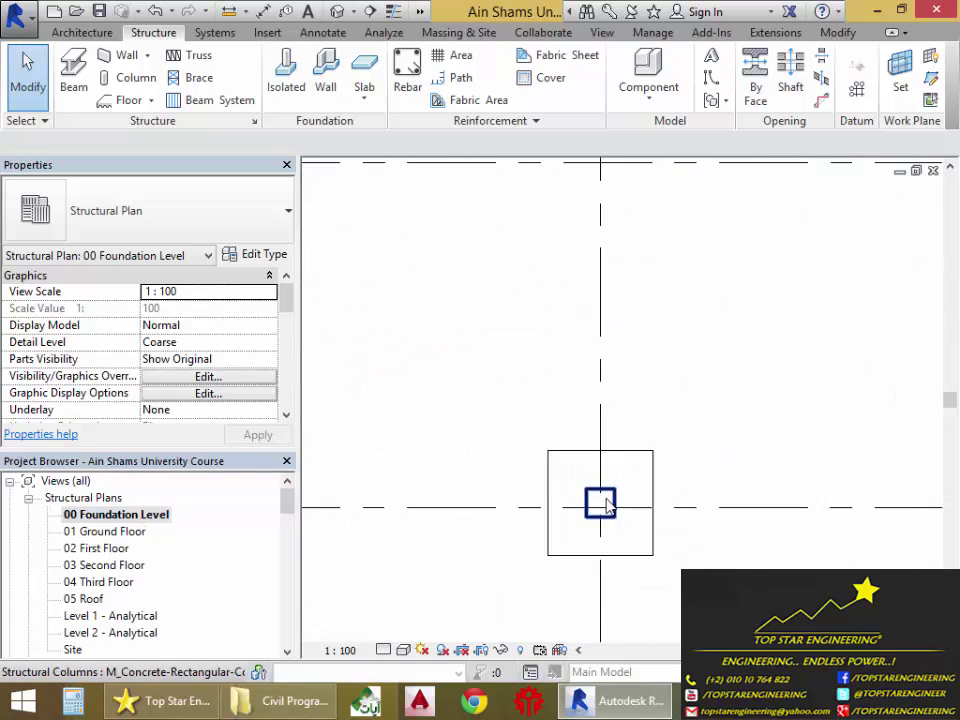
click(286, 70)
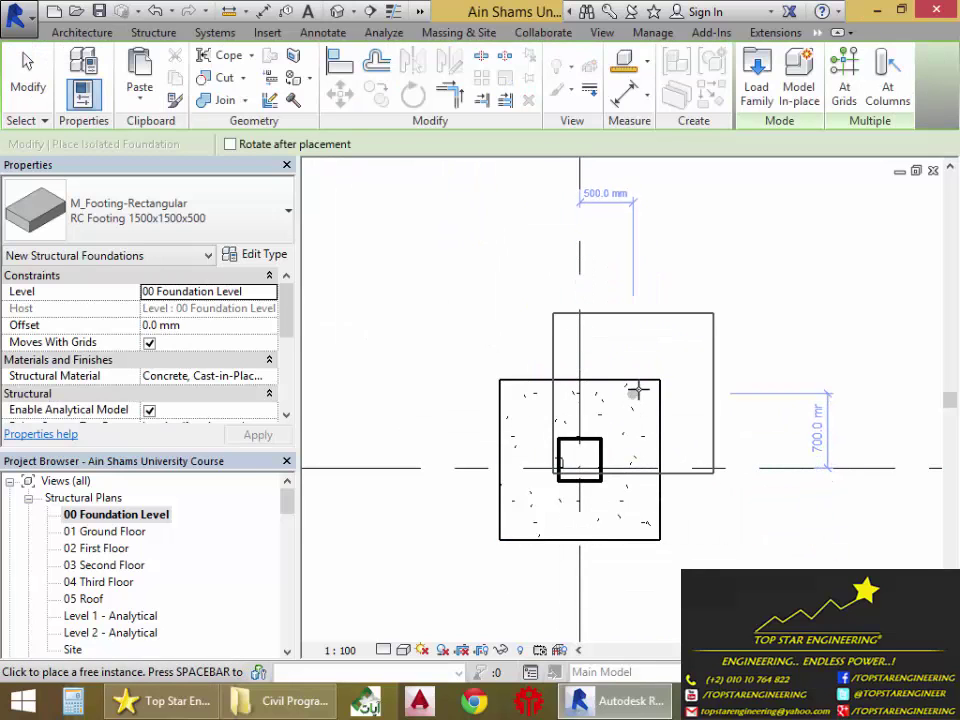
click(525, 467)
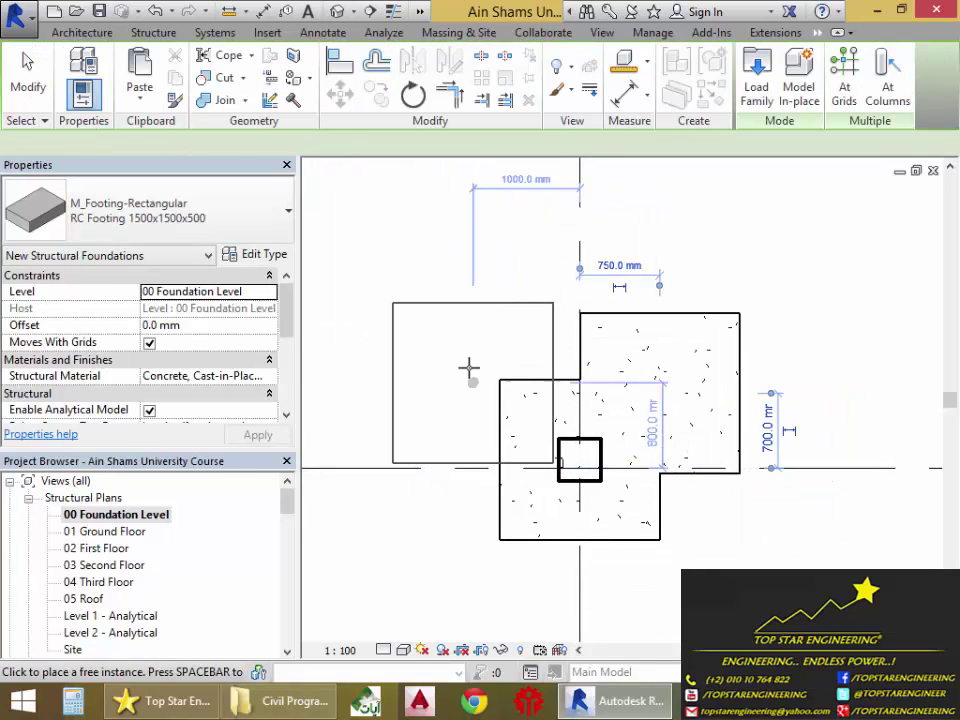
click(465, 363)
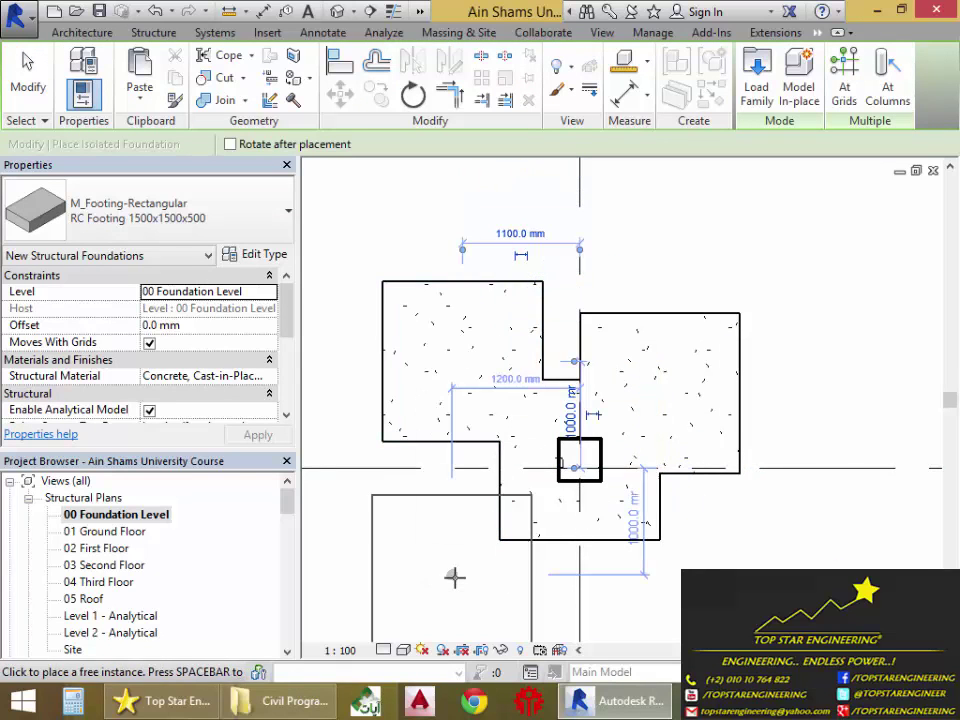
click(686, 526)
key(Escape)
key(Escape)
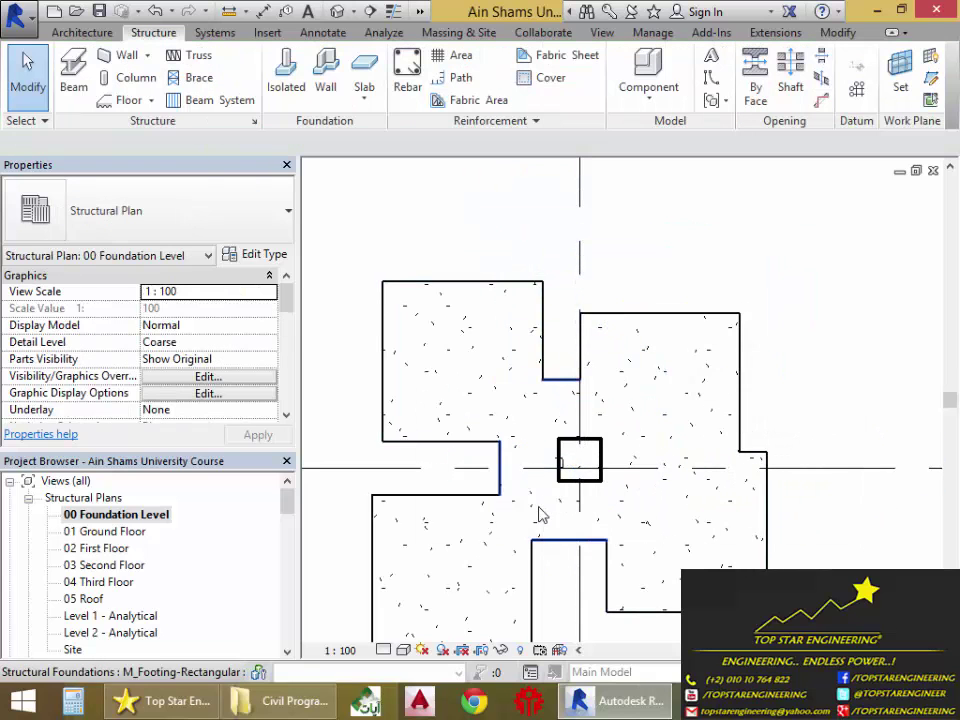
Step: Inspect the overlapping footings at column F-2 in the {3D} view and delete the four extra ones
middle_drag(540, 514, 548, 475)
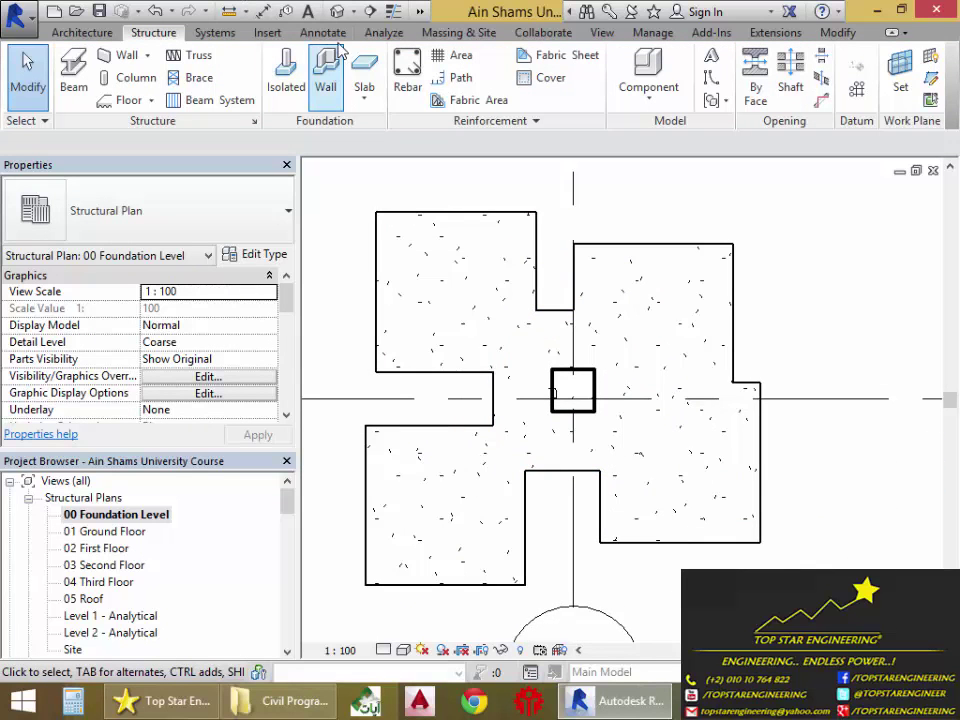
click(337, 11)
scroll(846, 518, up, 2)
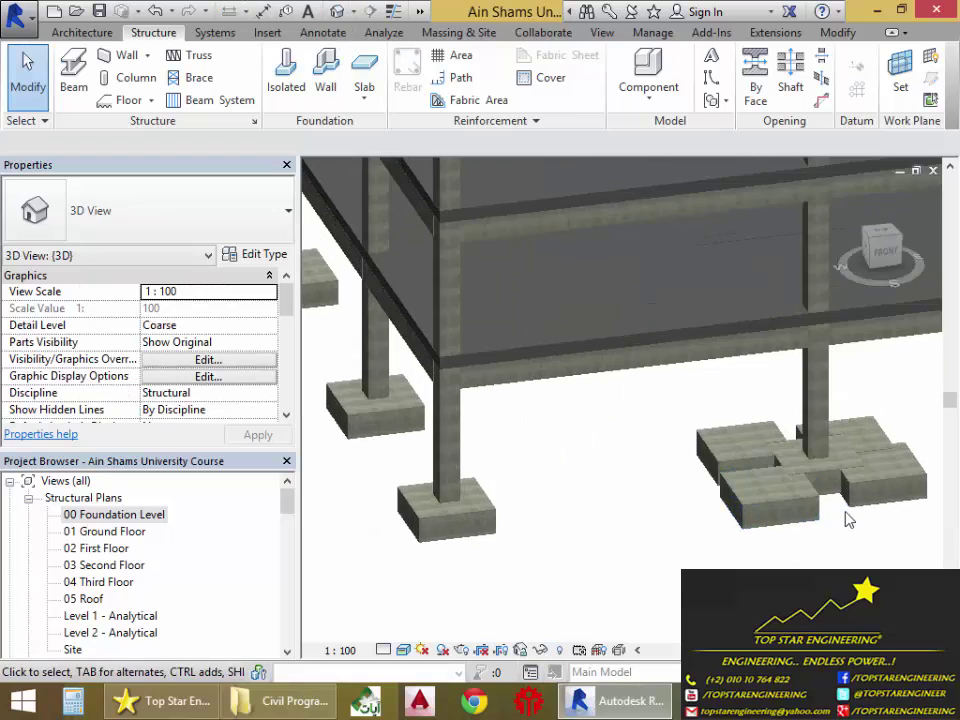
middle_drag(846, 518, 756, 521)
scroll(471, 499, up, 3)
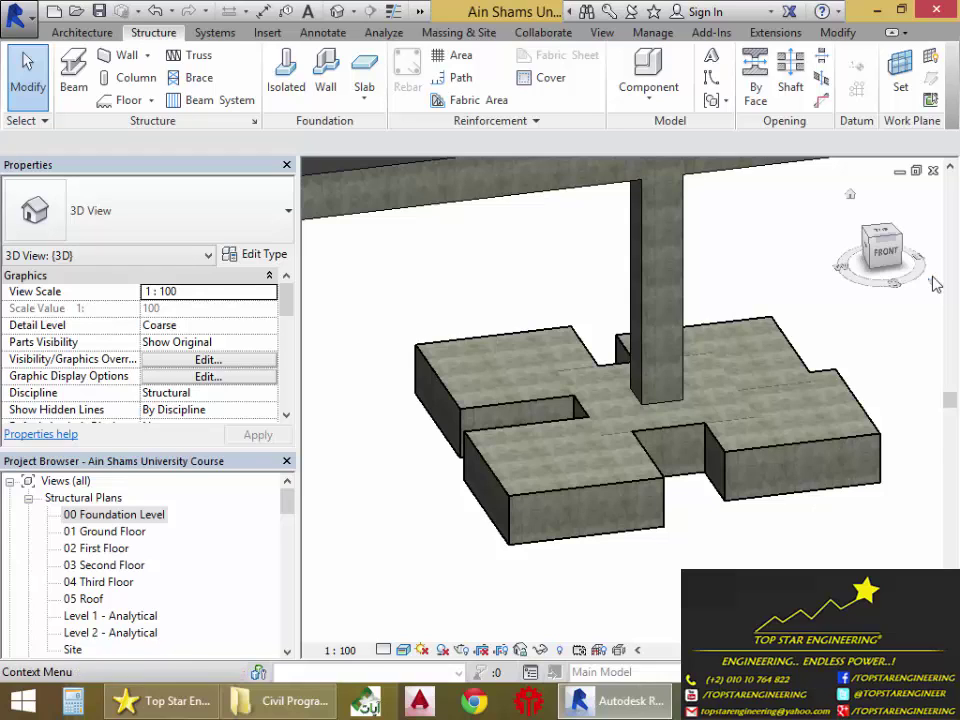
click(845, 435)
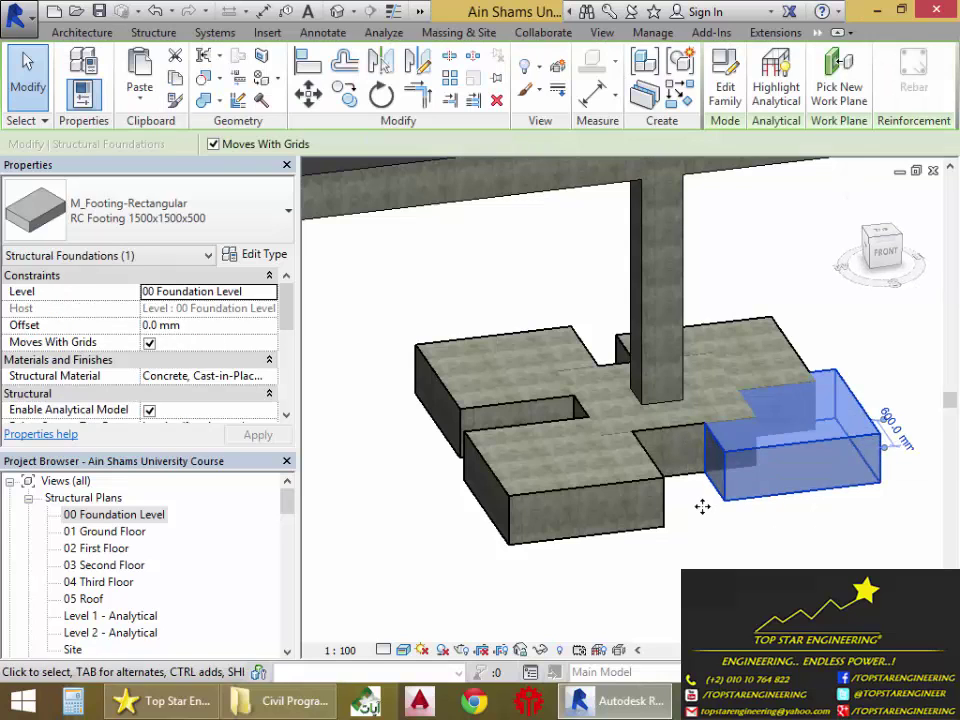
key(ctrl+z)
click(771, 403)
key(Escape)
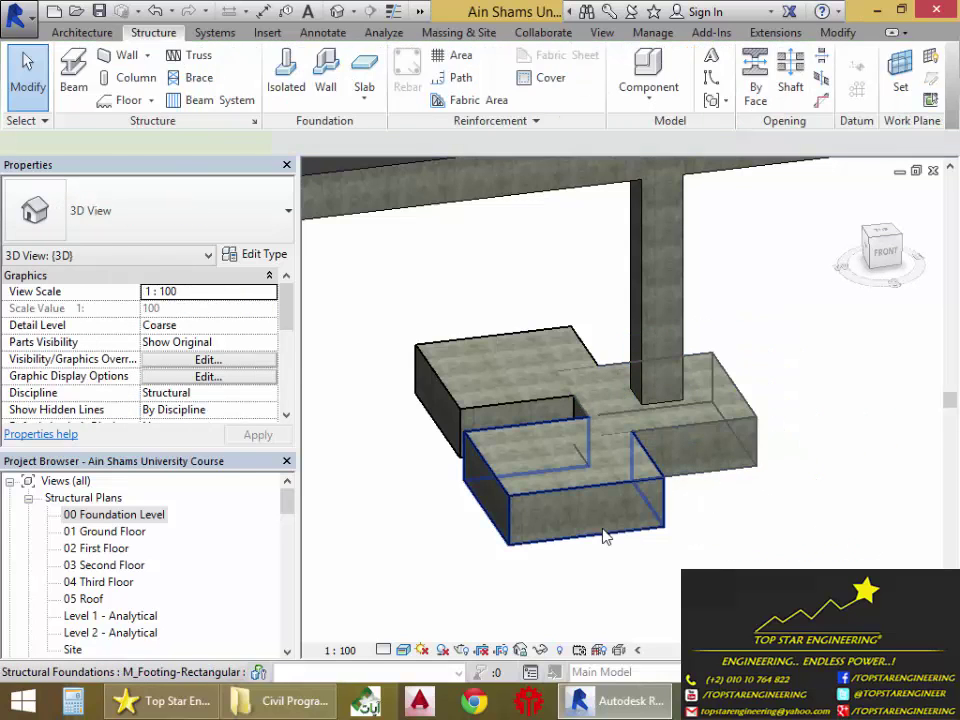
click(605, 537)
key(Delete)
click(534, 439)
key(Delete)
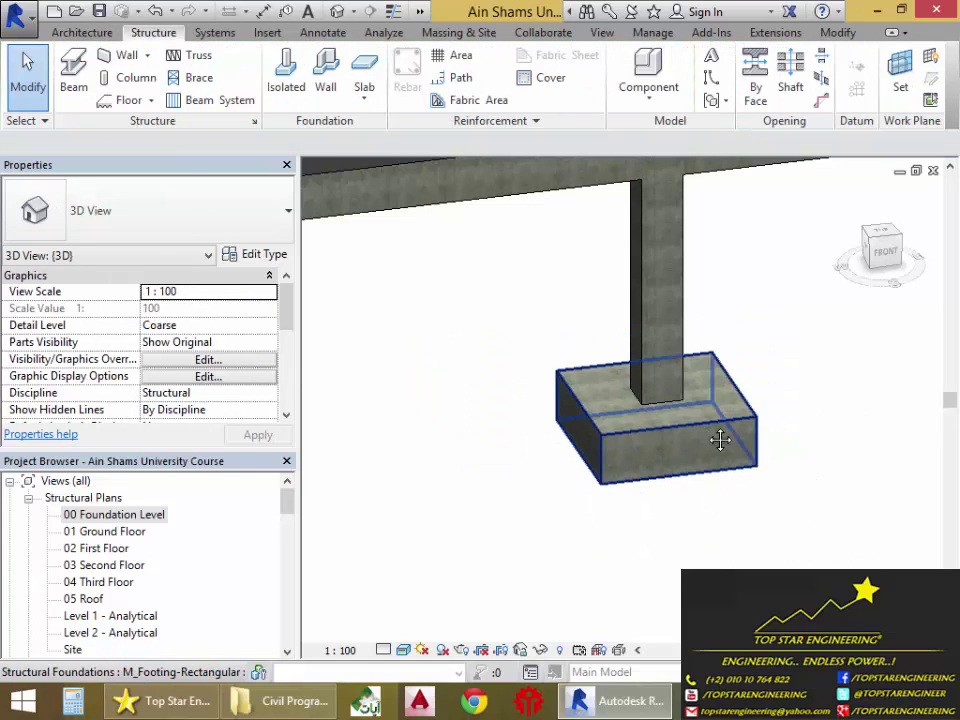
Step: Restore the home orientation of the {3D} view and examine the base of the core walls beside footing F-2
middle_drag(720, 440, 611, 424)
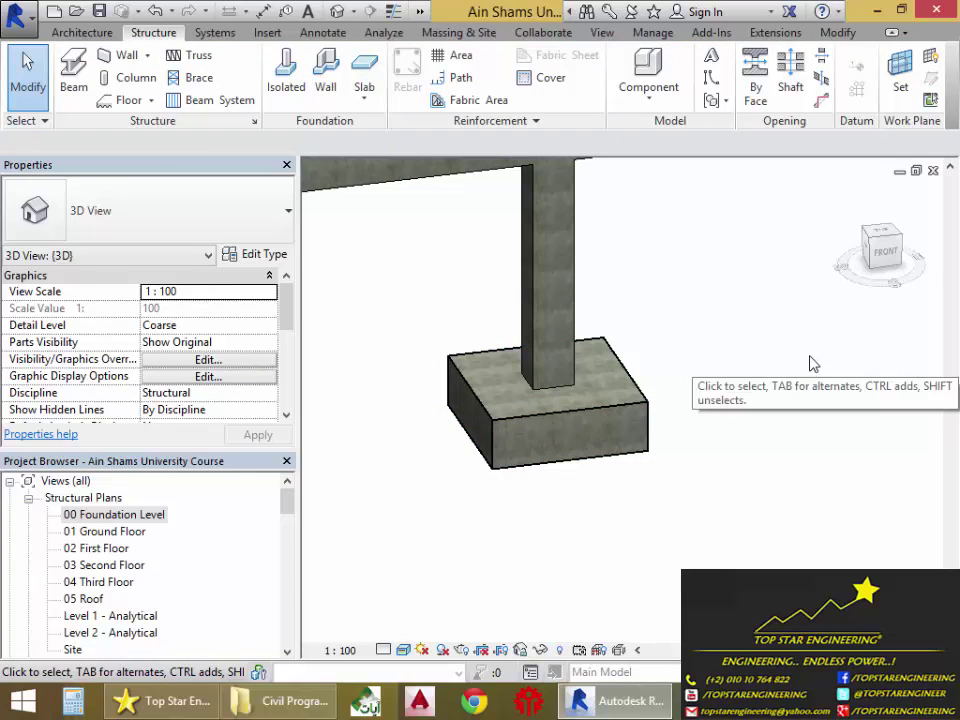
scroll(626, 268, down, 2)
shift+middle_drag(671, 364, 903, 228)
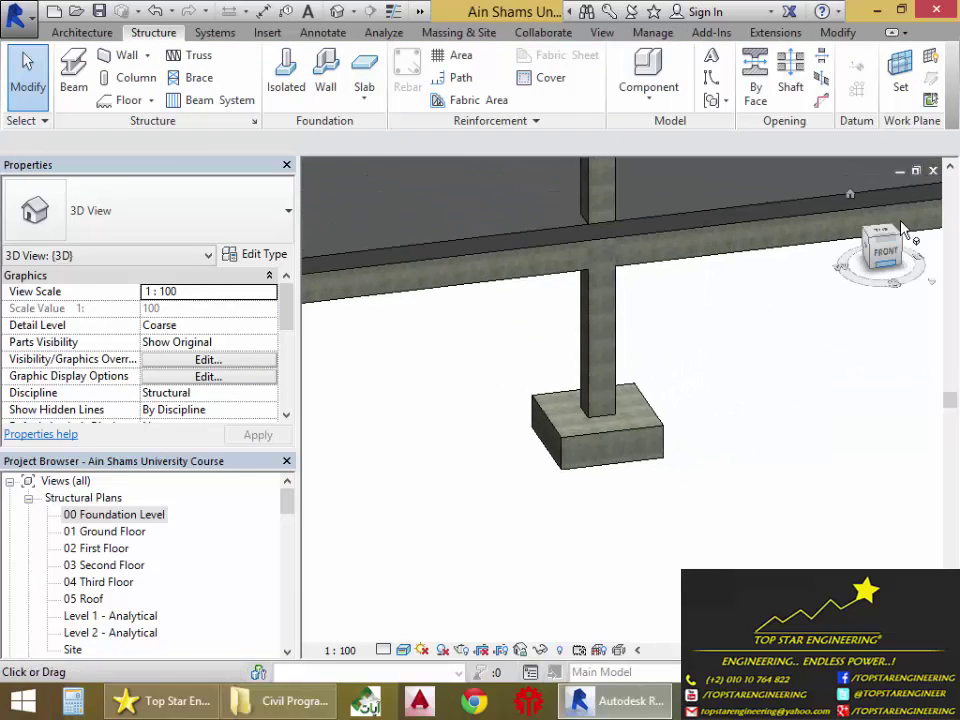
click(850, 195)
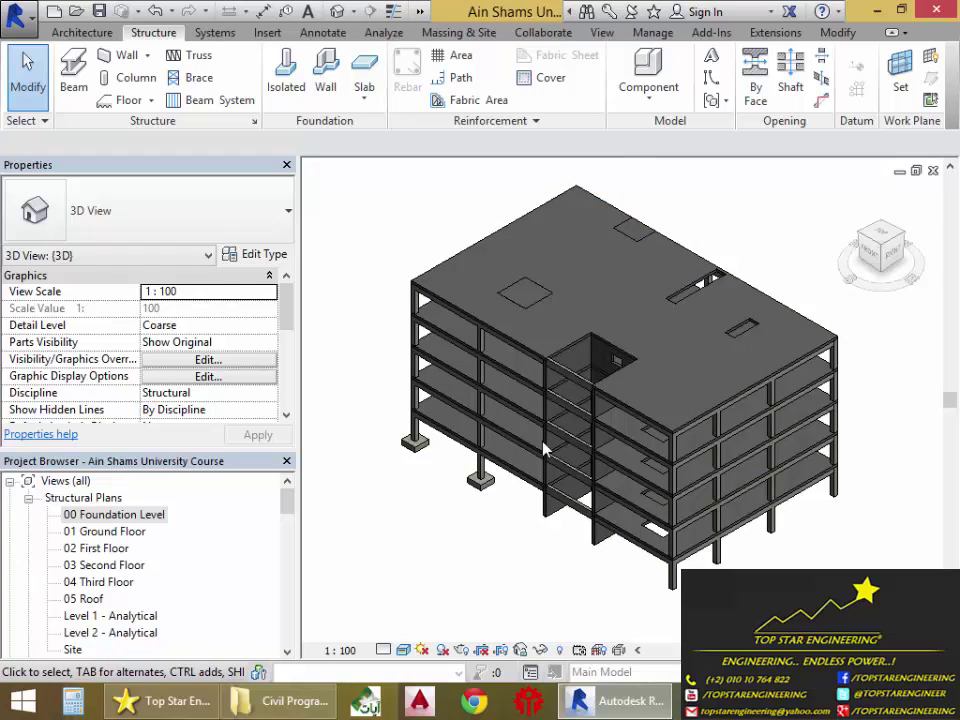
shift+middle_drag(491, 499, 666, 399)
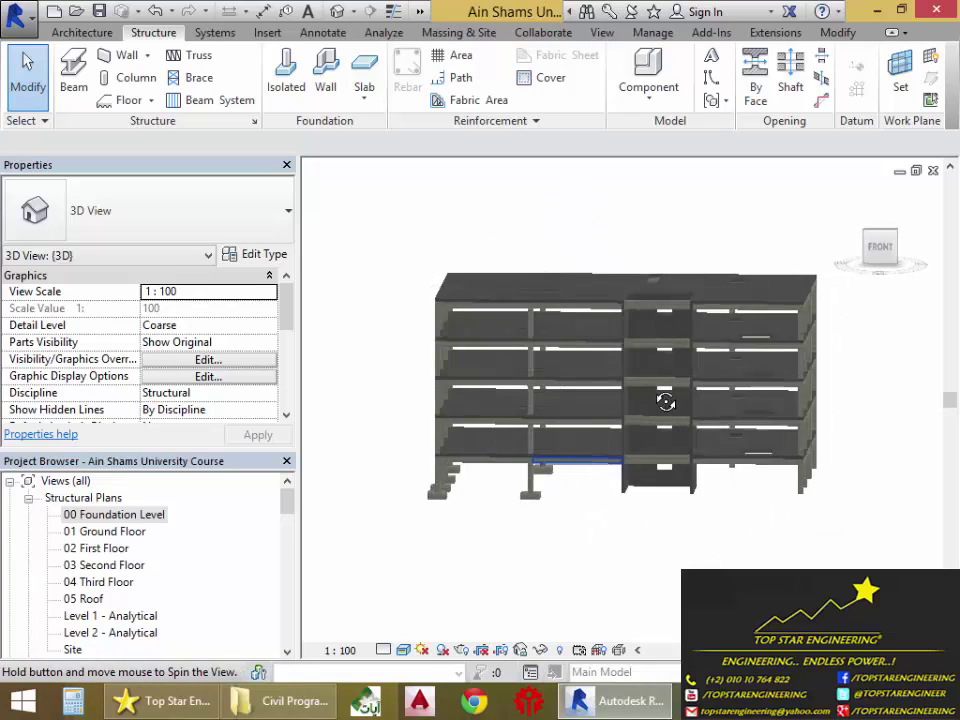
scroll(671, 489, up, 6)
shift+middle_drag(683, 525, 714, 491)
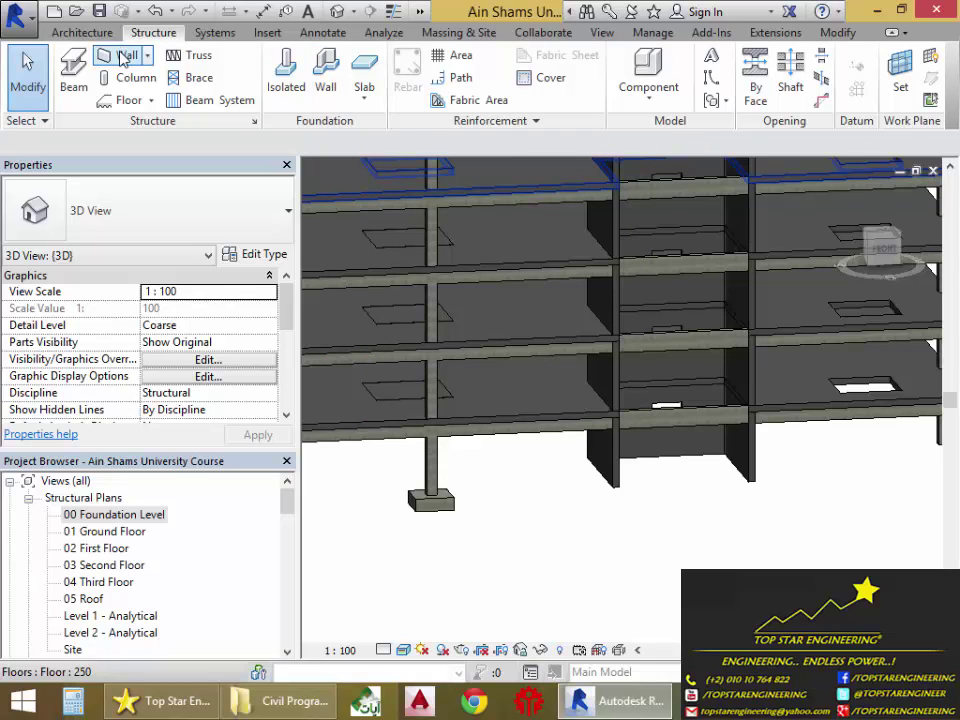
Step: Start a wall foundation with the Bearing Footing - 900 x 300 type and rename that type to Strip Footing 750x500
click(325, 90)
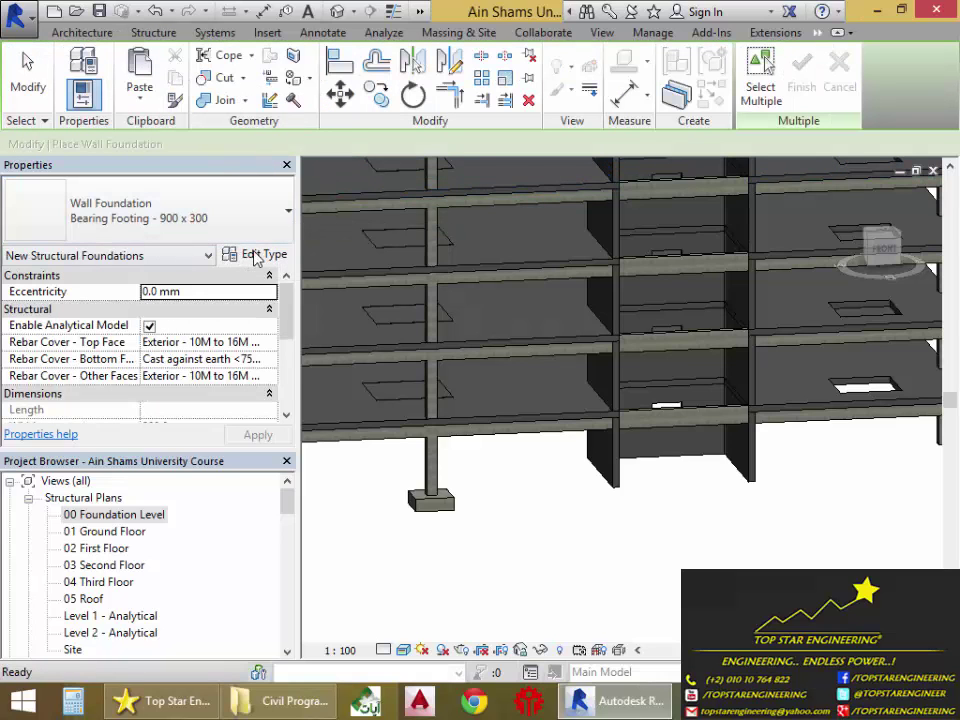
click(261, 214)
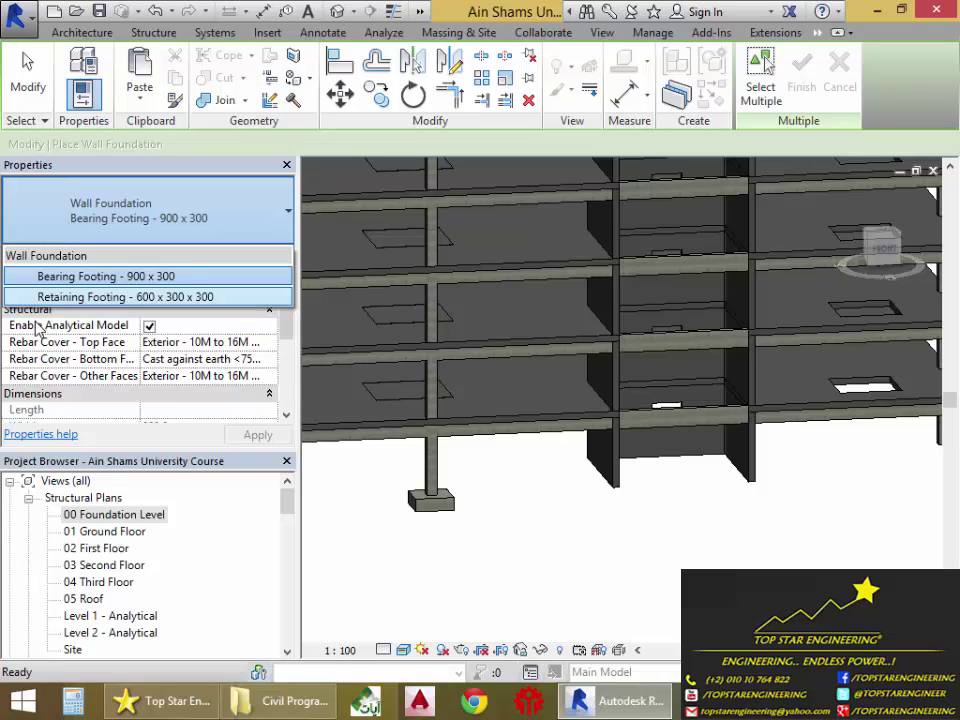
click(160, 276)
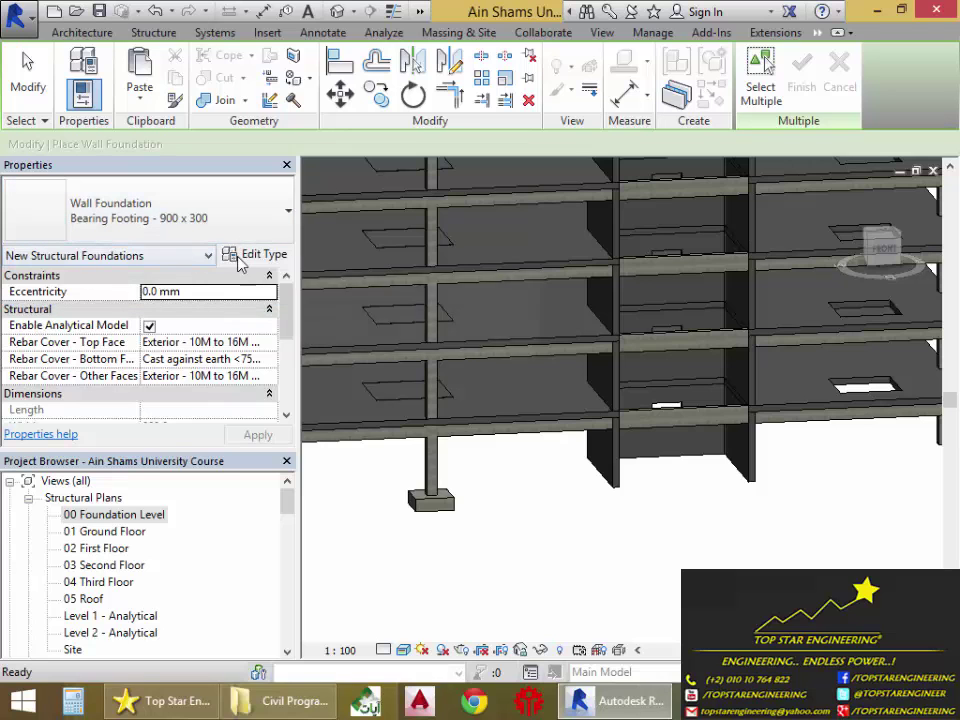
click(242, 255)
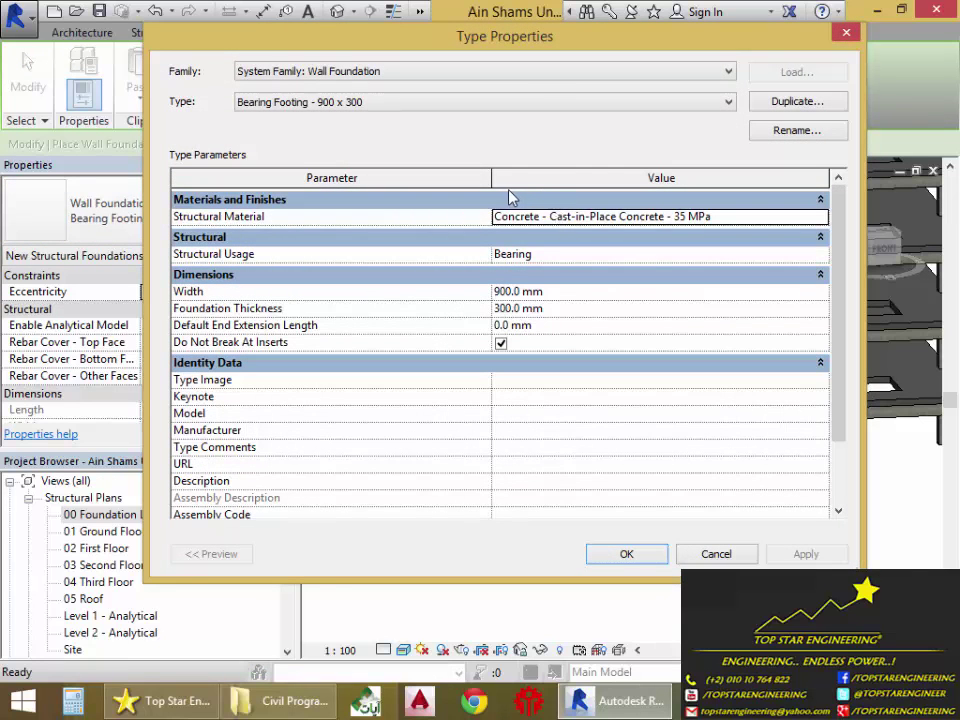
drag(604, 46, 510, 60)
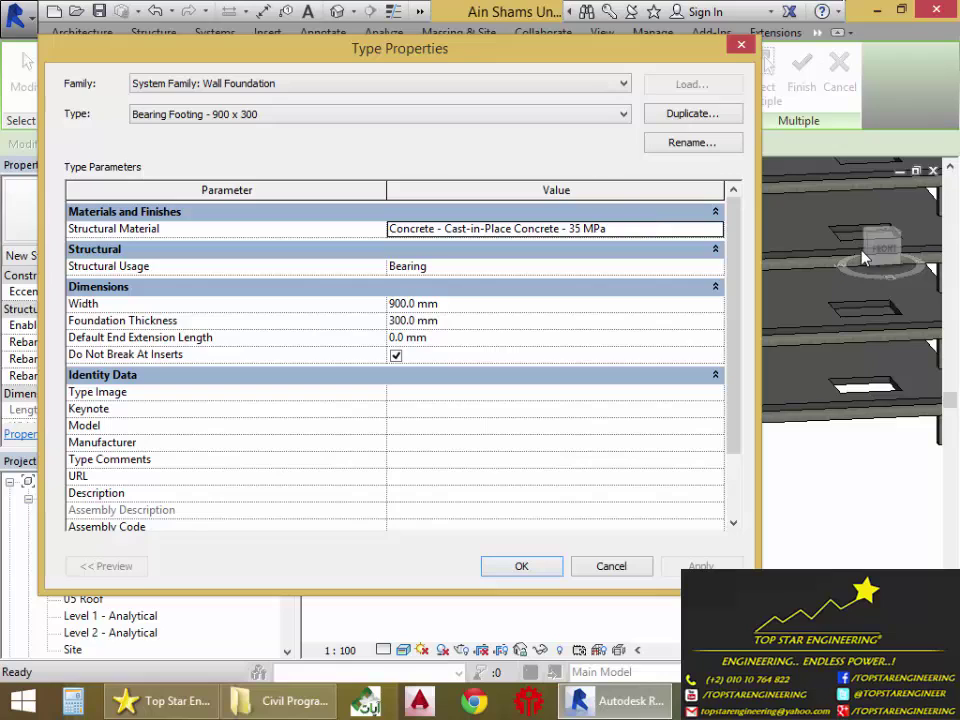
click(687, 145)
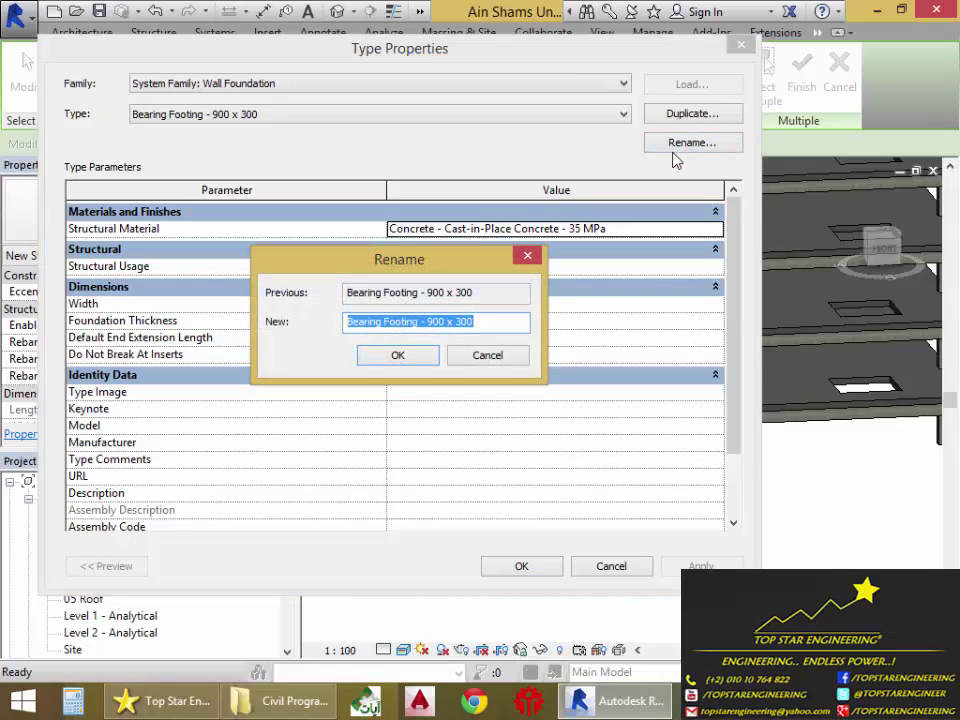
text(Stri)
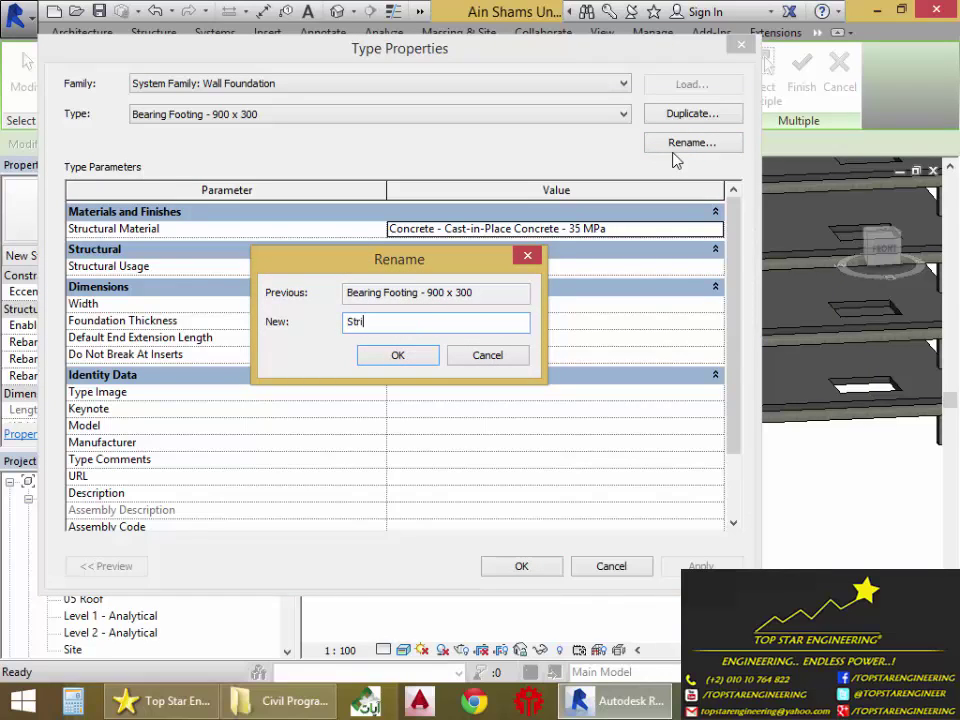
text(p Footing)
text(750x500)
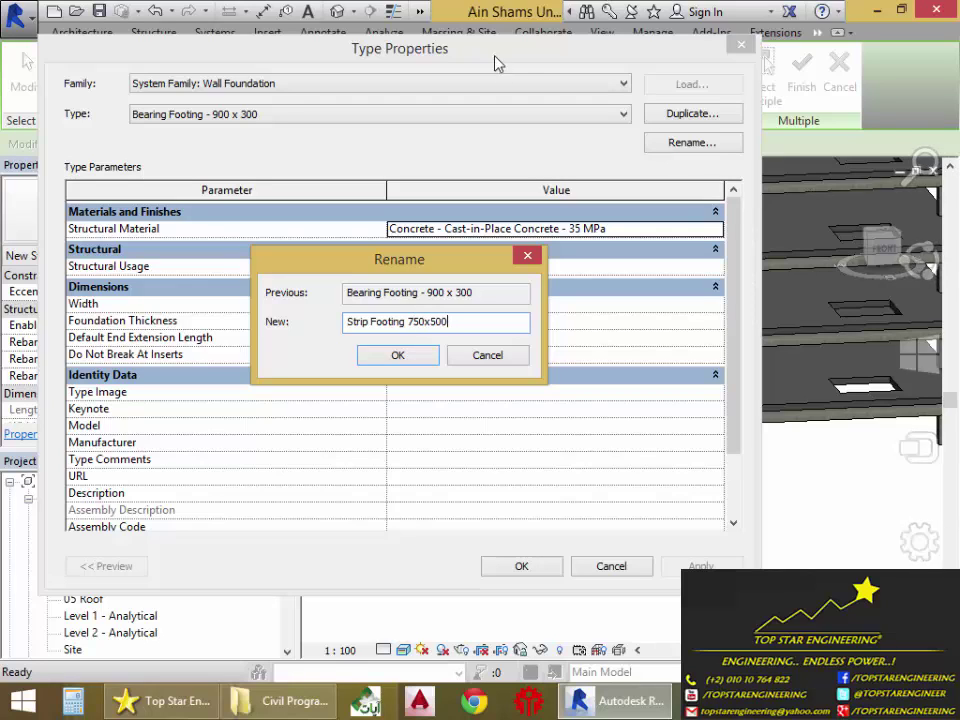
click(405, 357)
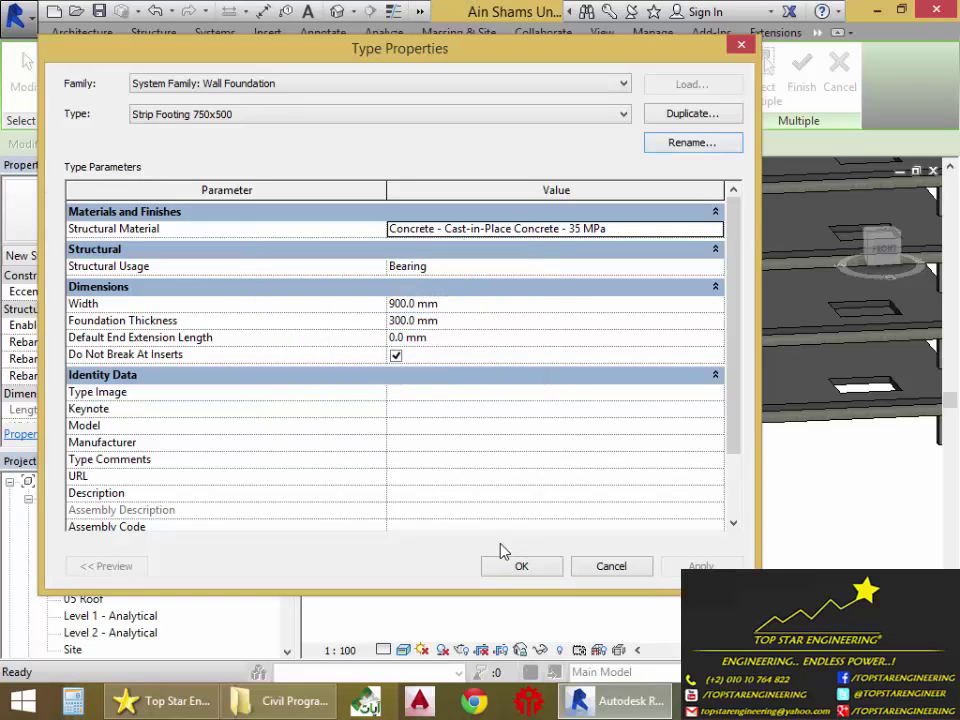
Step: Set the strip footing type's width to 750 mm, foundation thickness to 500 mm and default end extension length to 100 mm
click(446, 305)
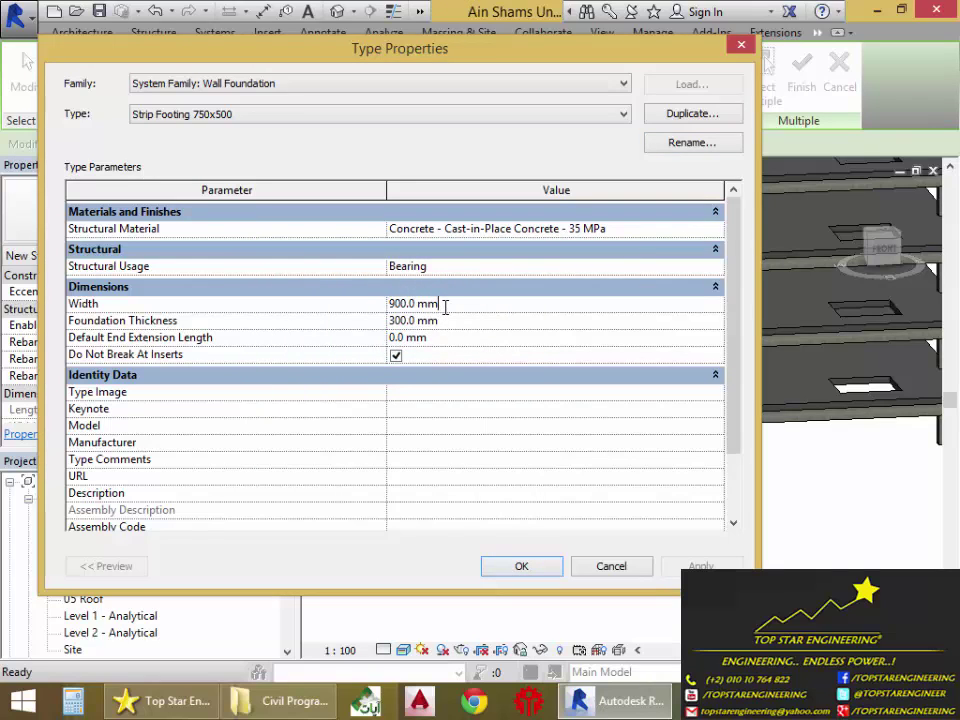
drag(437, 301, 392, 285)
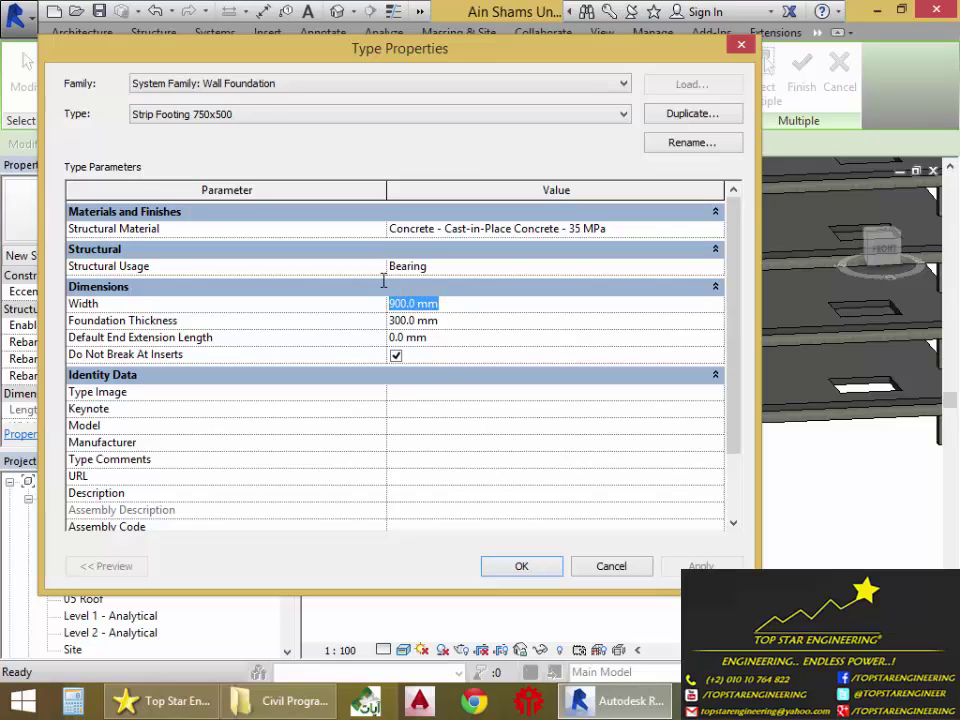
text(750)
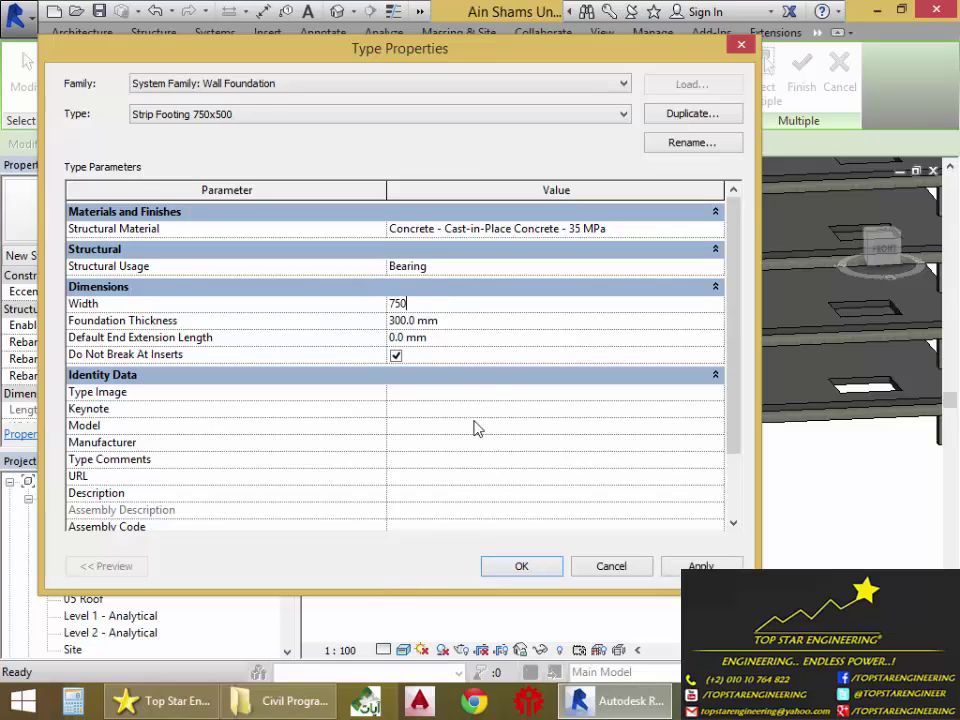
click(450, 330)
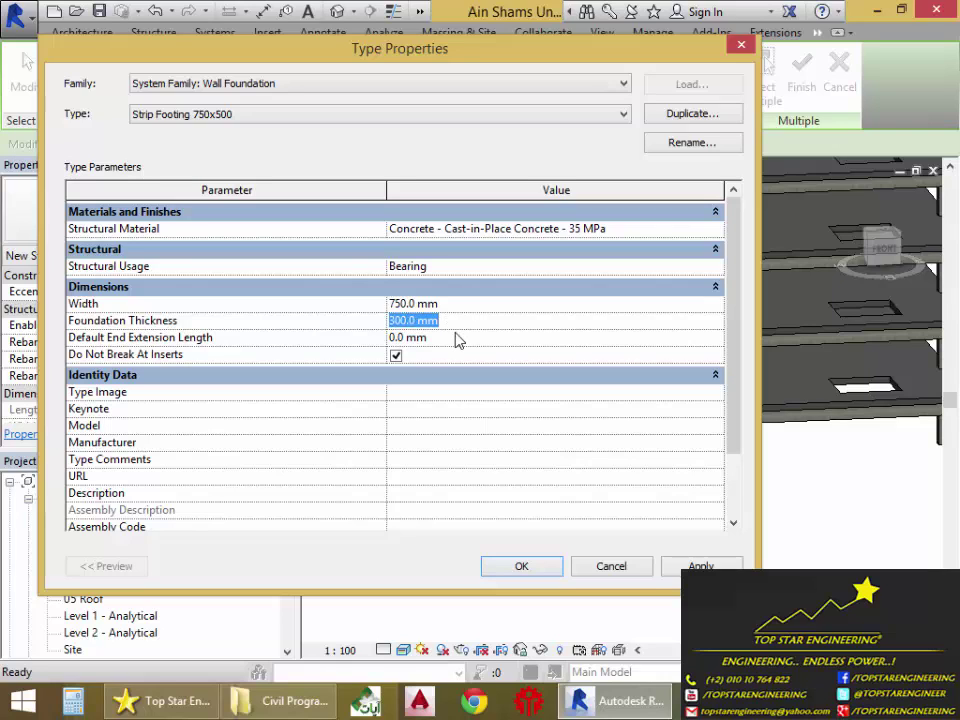
text(500)
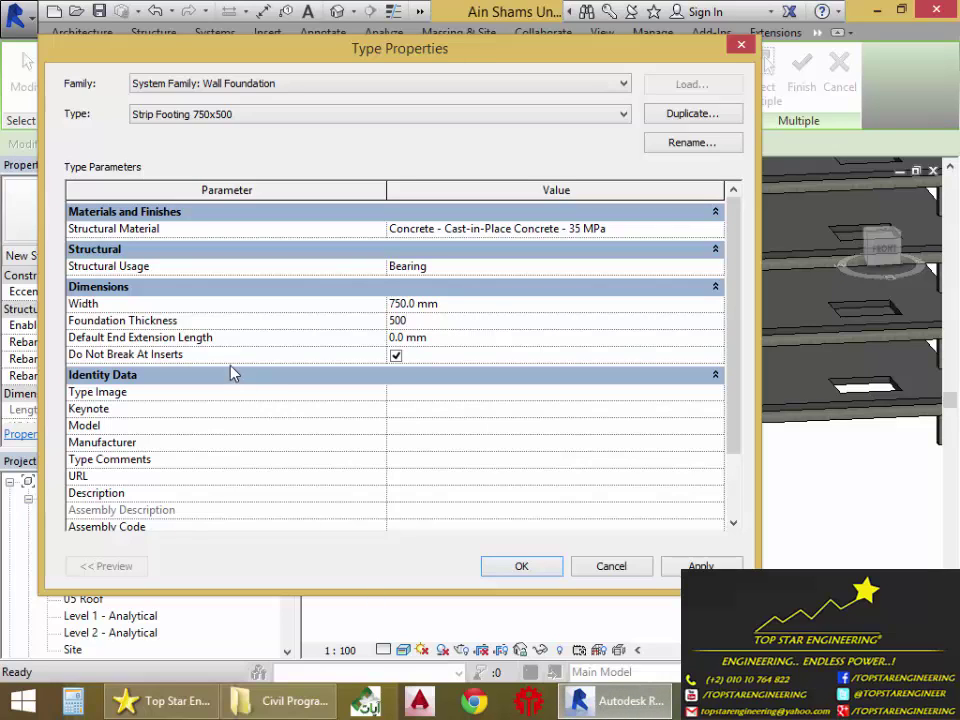
key(Return)
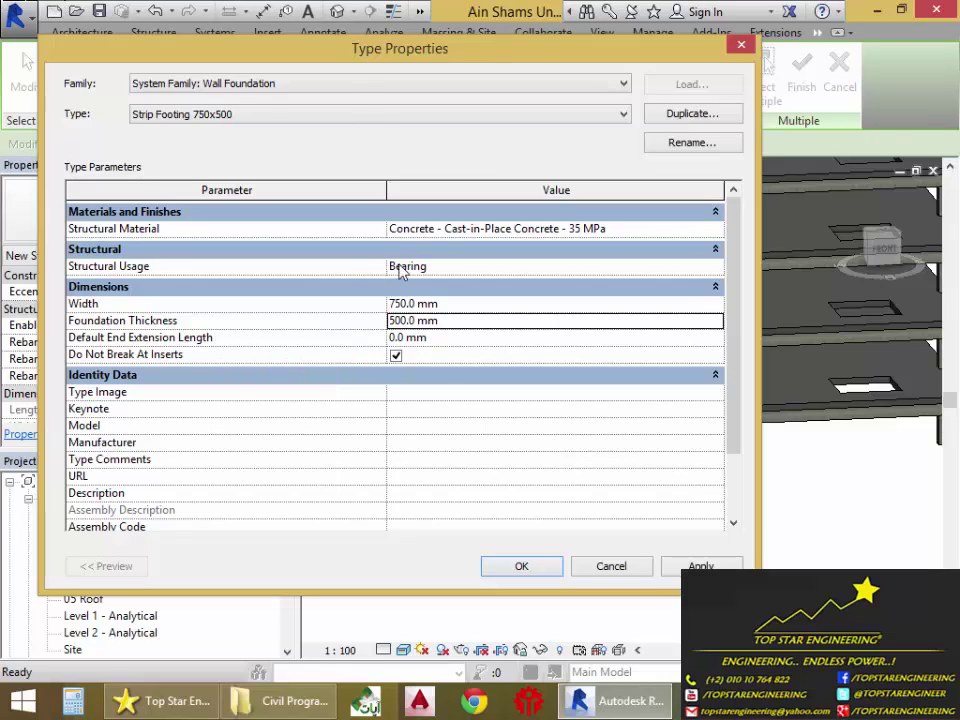
click(441, 340)
text(10)
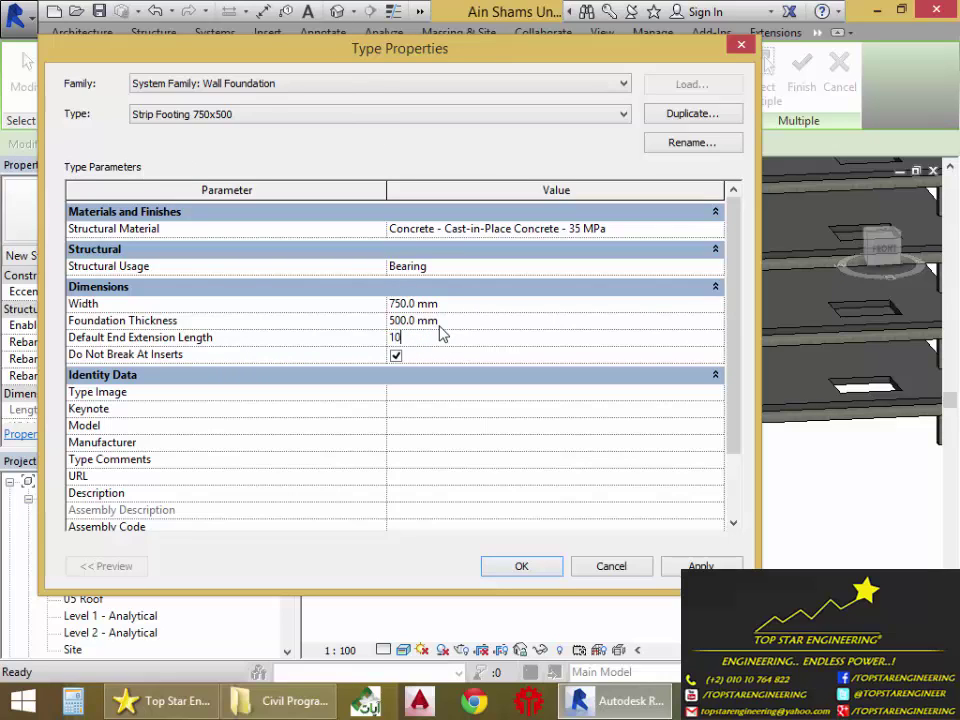
text(0)
click(527, 565)
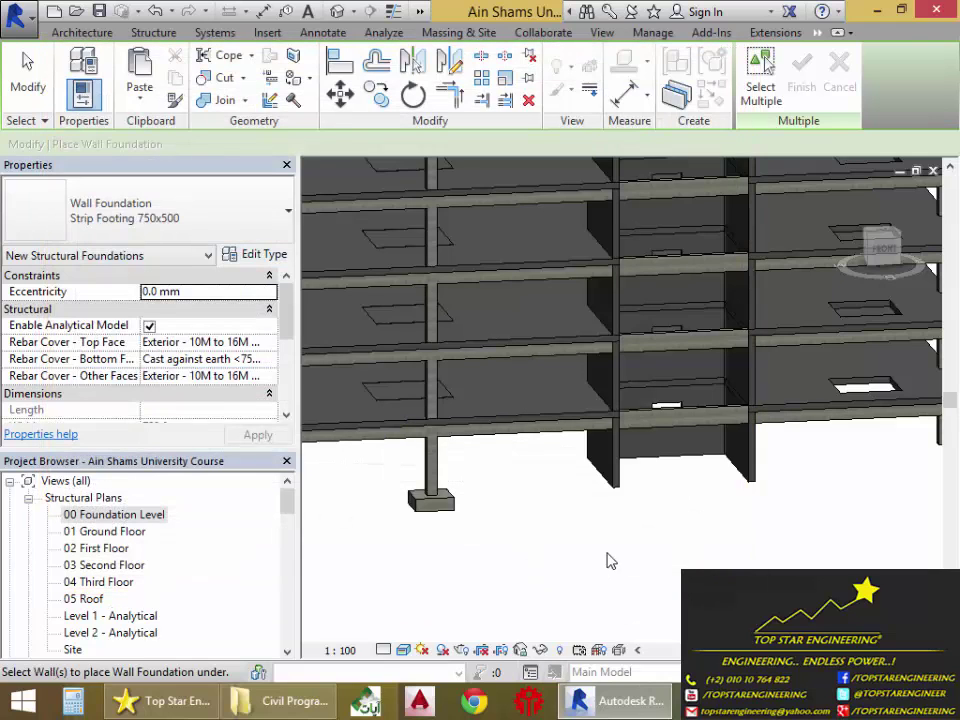
Step: Place Strip Footing 750x500 wall foundations under the three core walls at their base, and end the placement
middle_drag(608, 561, 598, 550)
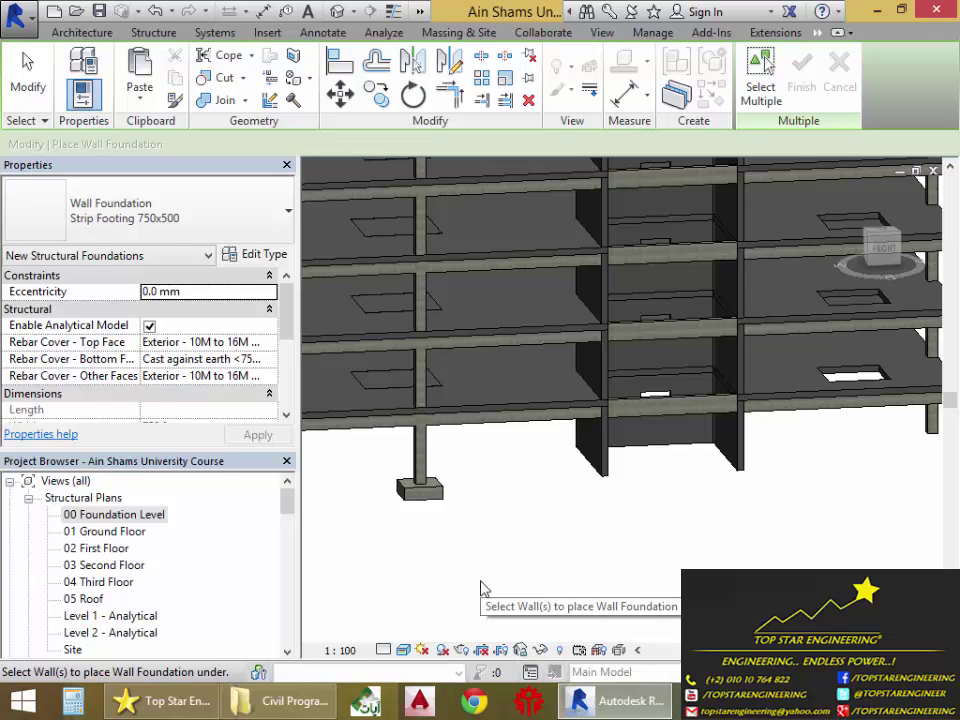
scroll(587, 463, up, 5)
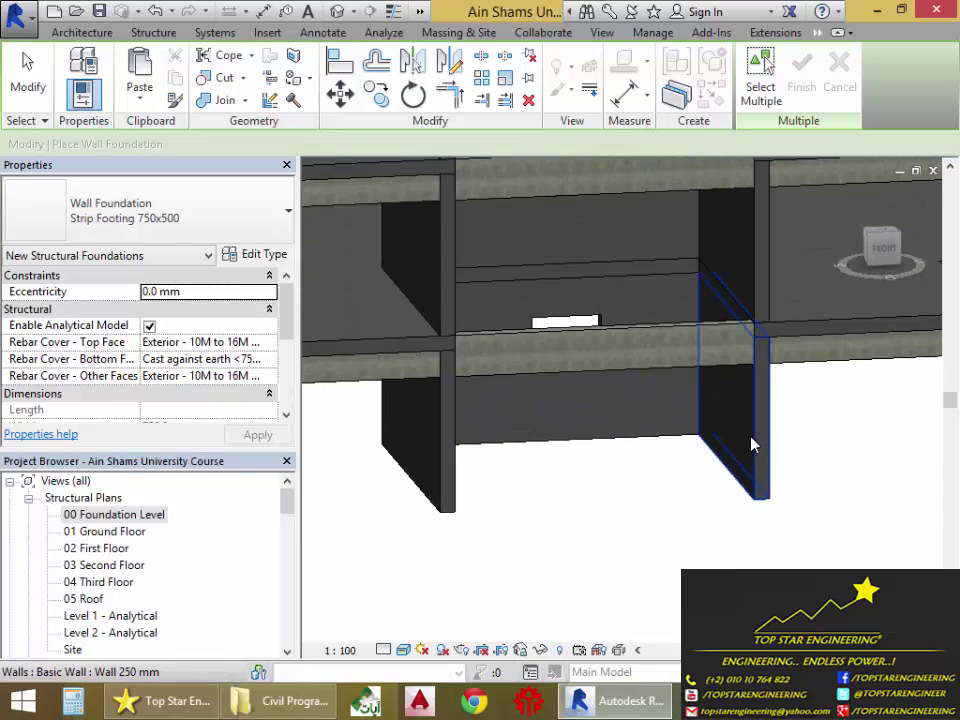
click(751, 466)
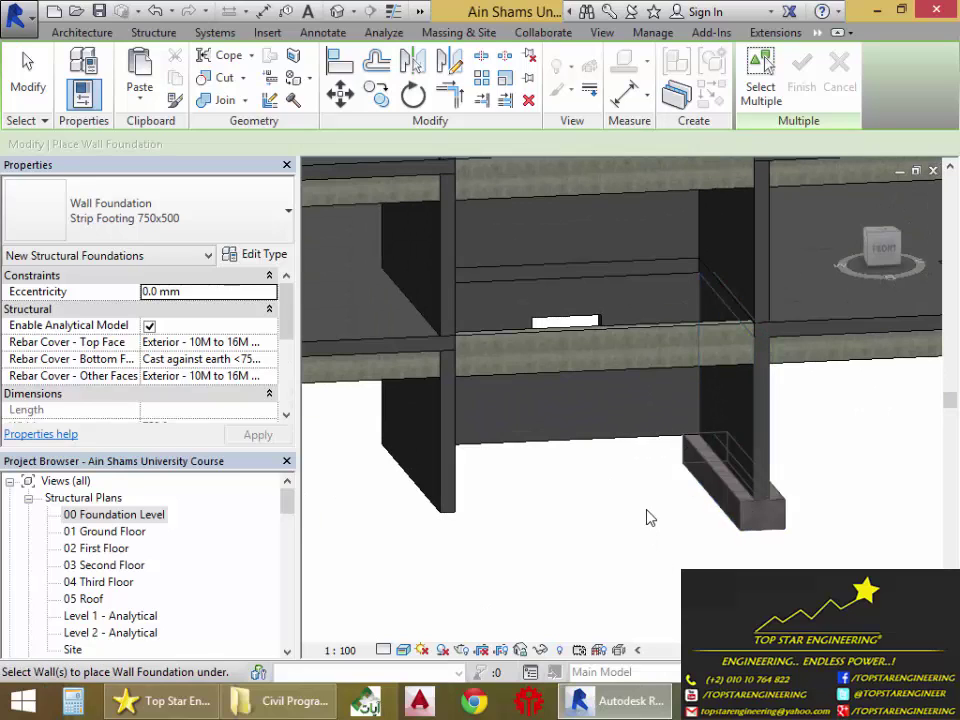
click(606, 444)
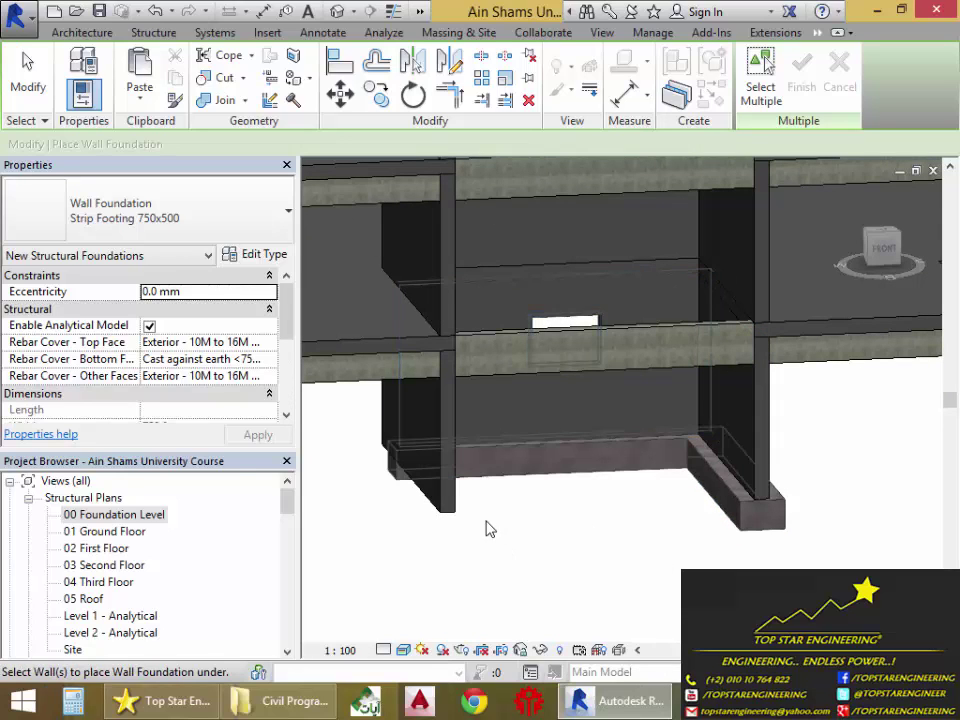
click(437, 506)
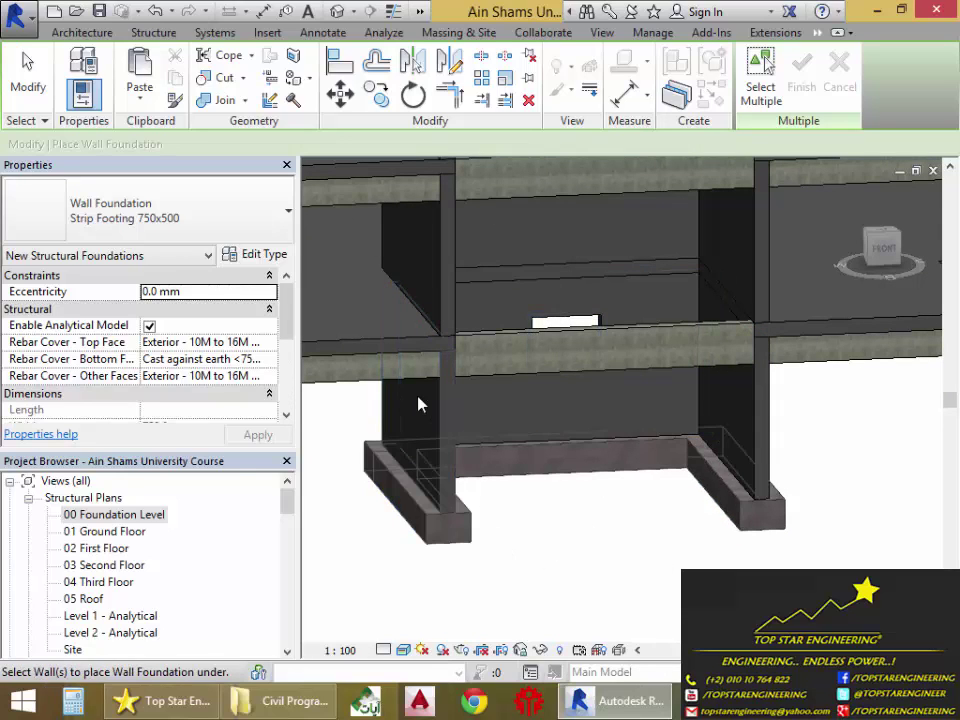
key(Escape)
Step: Examine the strip footings under the core walls from several angles, including the end extension beyond the wall
shift+middle_drag(771, 536, 559, 581)
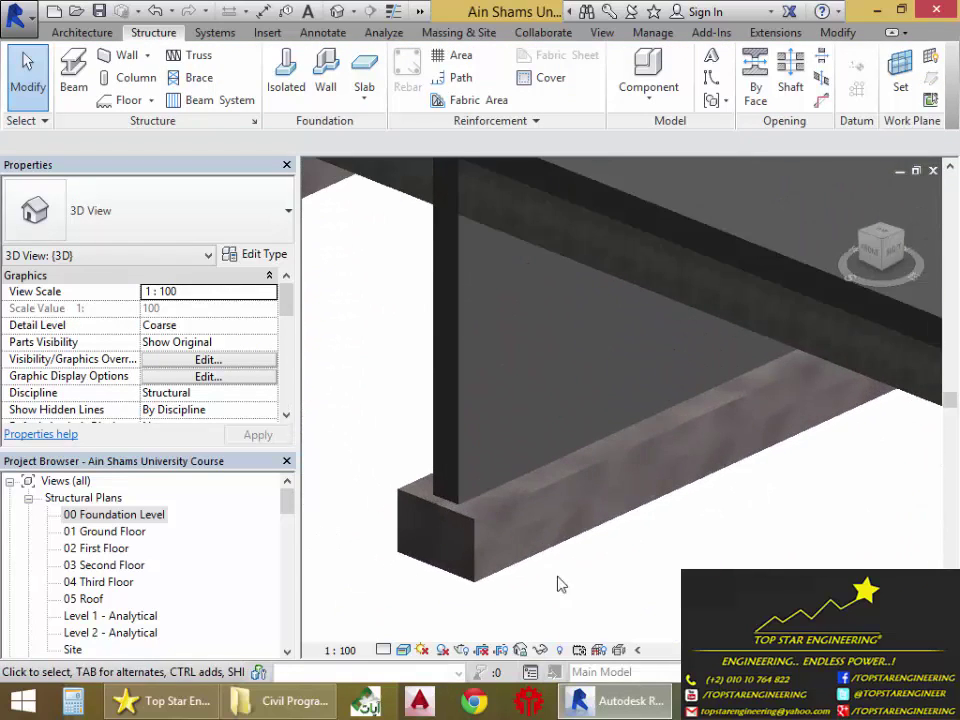
scroll(452, 576, up, 3)
scroll(452, 497, up, 5)
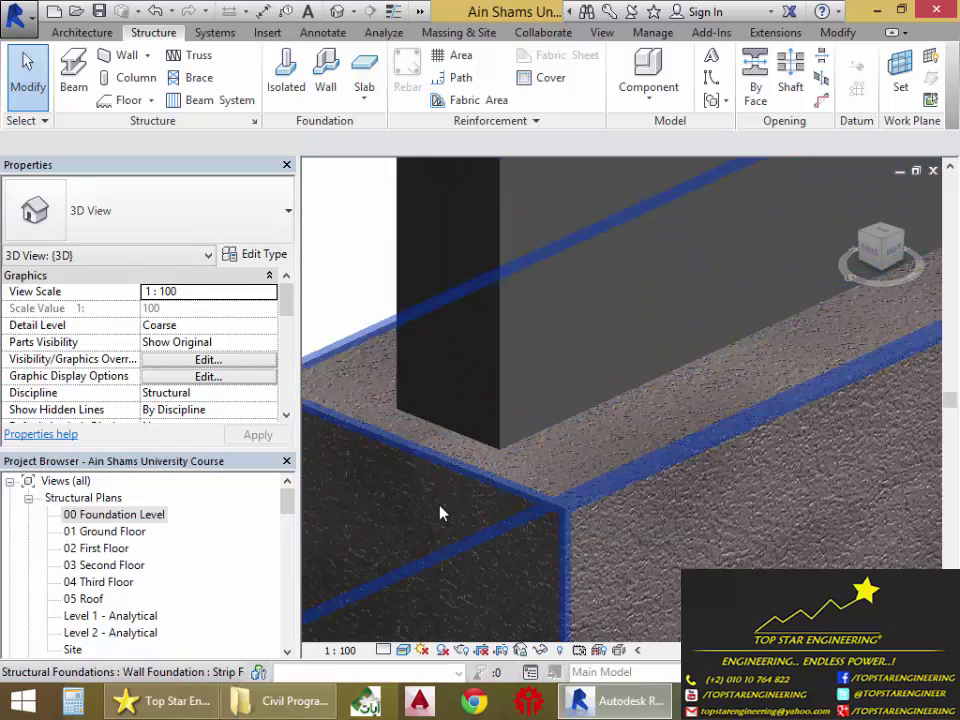
scroll(482, 431, down, 5)
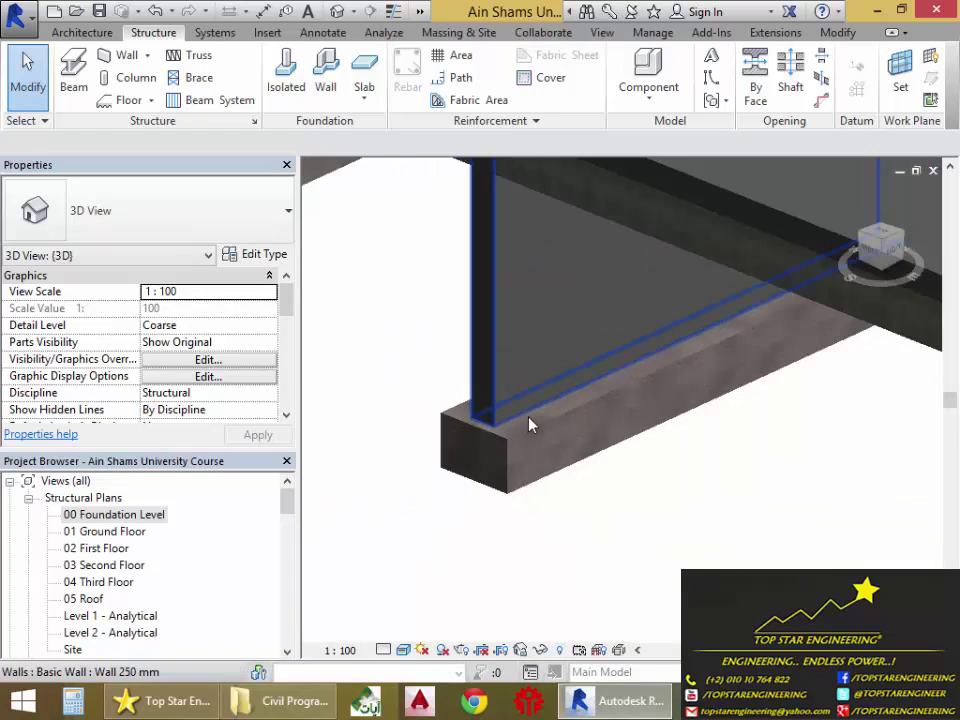
shift+middle_drag(531, 424, 519, 546)
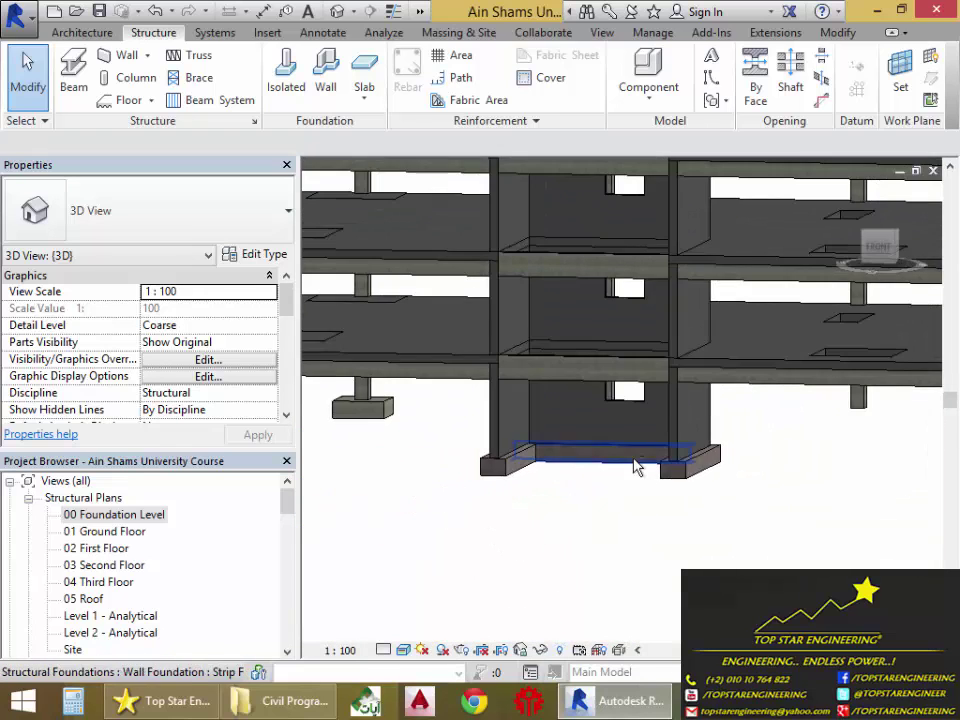
scroll(611, 454, up, 2)
shift+middle_drag(611, 454, 880, 420)
shift+middle_drag(679, 457, 577, 410)
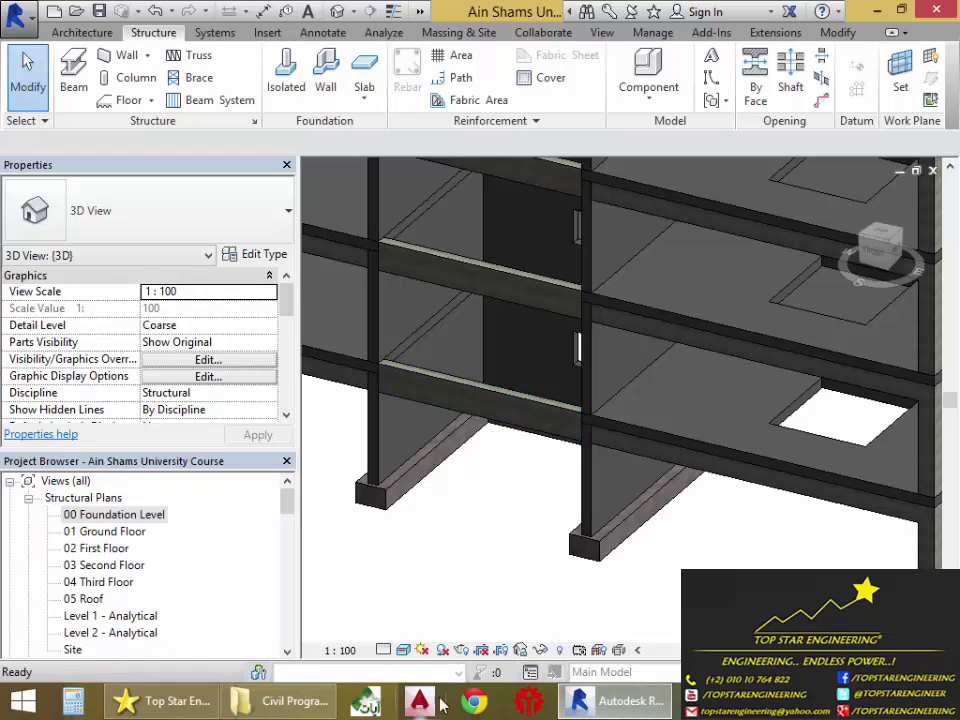
Step: Change the strip footing under the core wall nearest the isolated footings to the Retaining Footing - 600 x 300 x 300 type and inspect its end
middle_drag(469, 512, 470, 474)
click(452, 416)
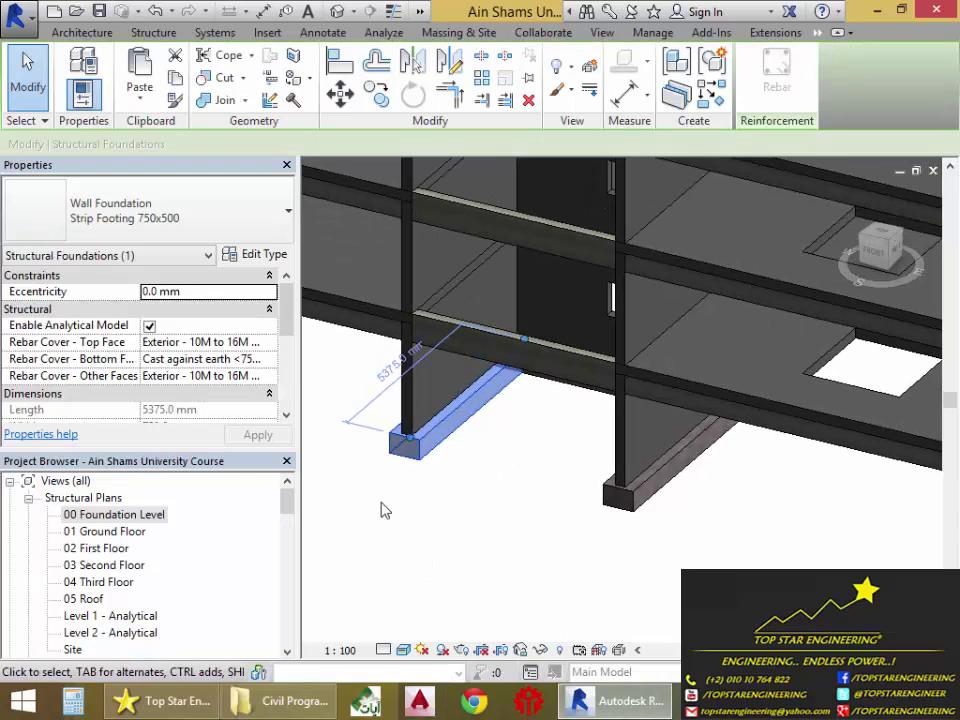
click(146, 220)
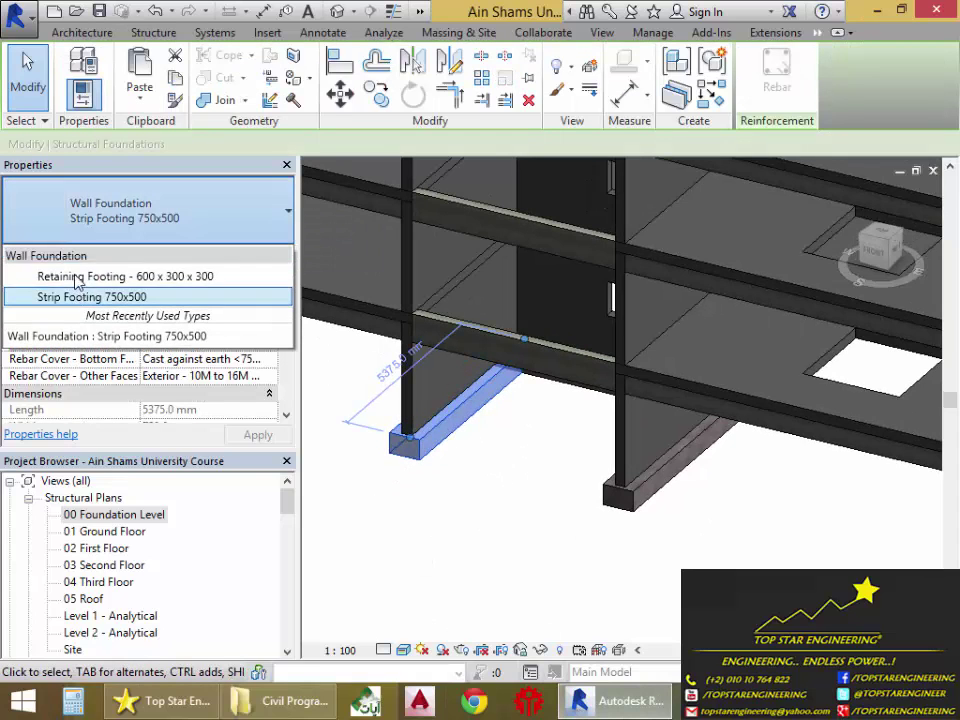
click(110, 277)
click(499, 446)
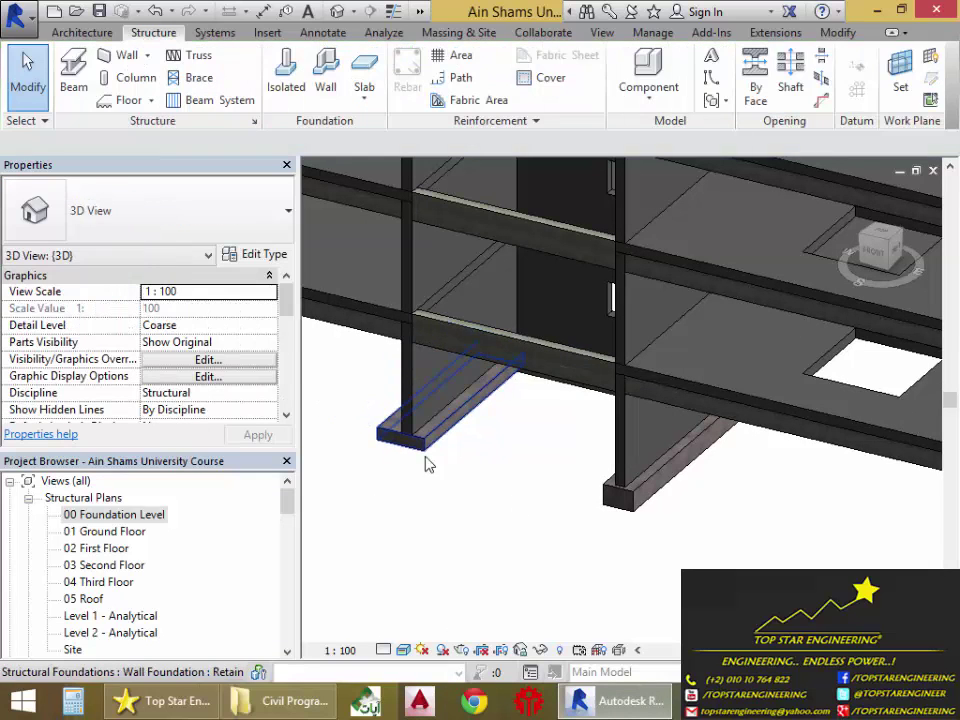
scroll(411, 429, up, 6)
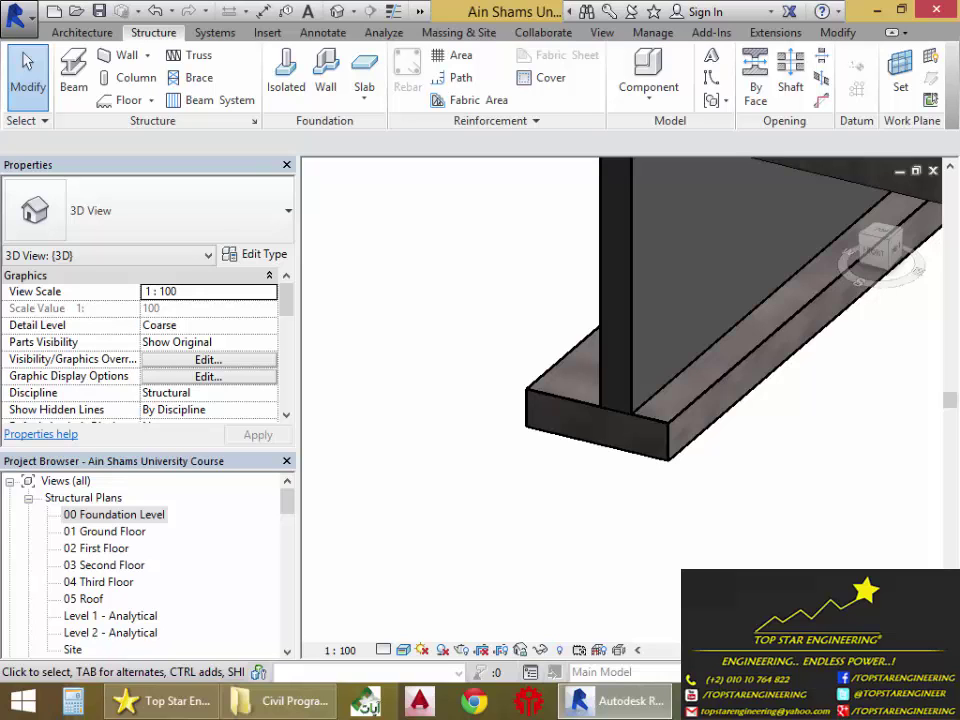
Step: Switch the retaining footing under the core wall back to the Strip Footing 750x500 type and deselect it
click(696, 435)
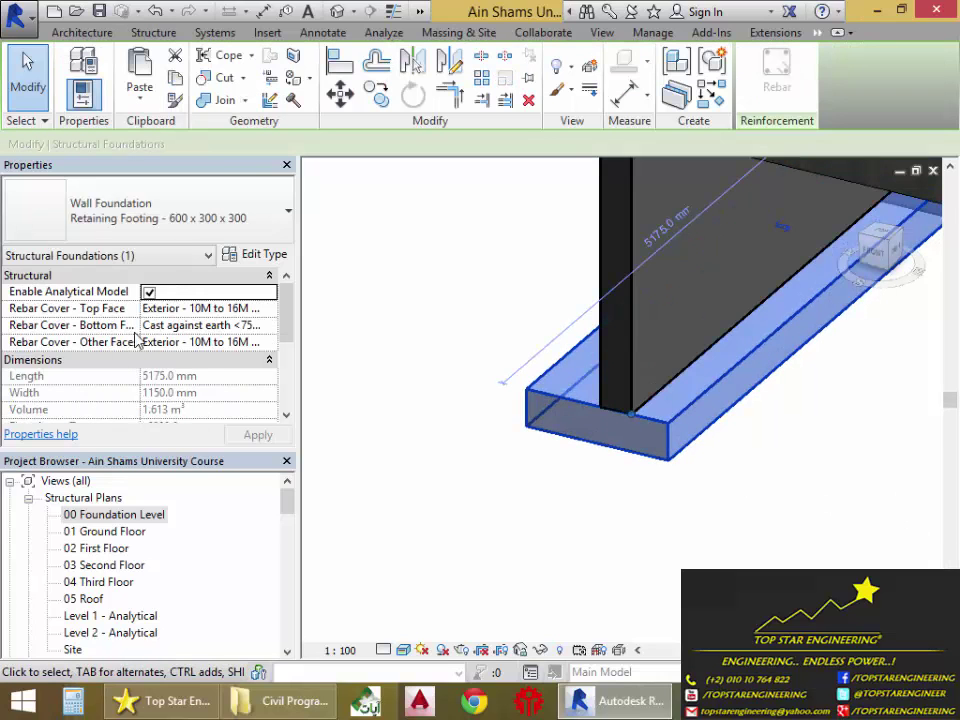
click(229, 229)
click(205, 332)
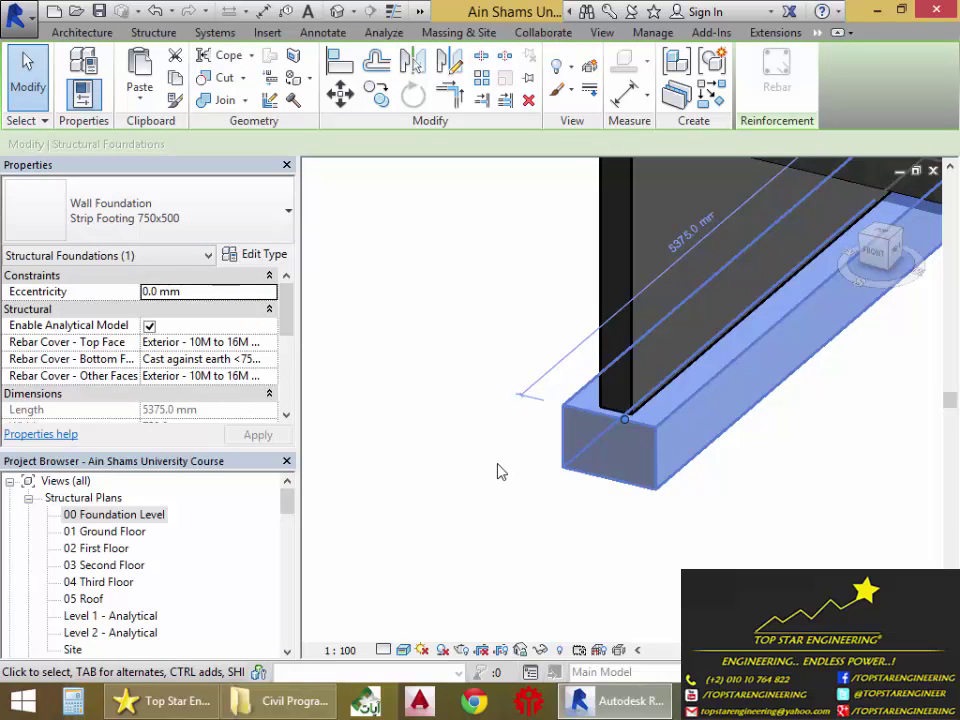
scroll(514, 488, down, 2)
click(514, 488)
middle_drag(514, 488, 564, 439)
scroll(514, 481, down, 2)
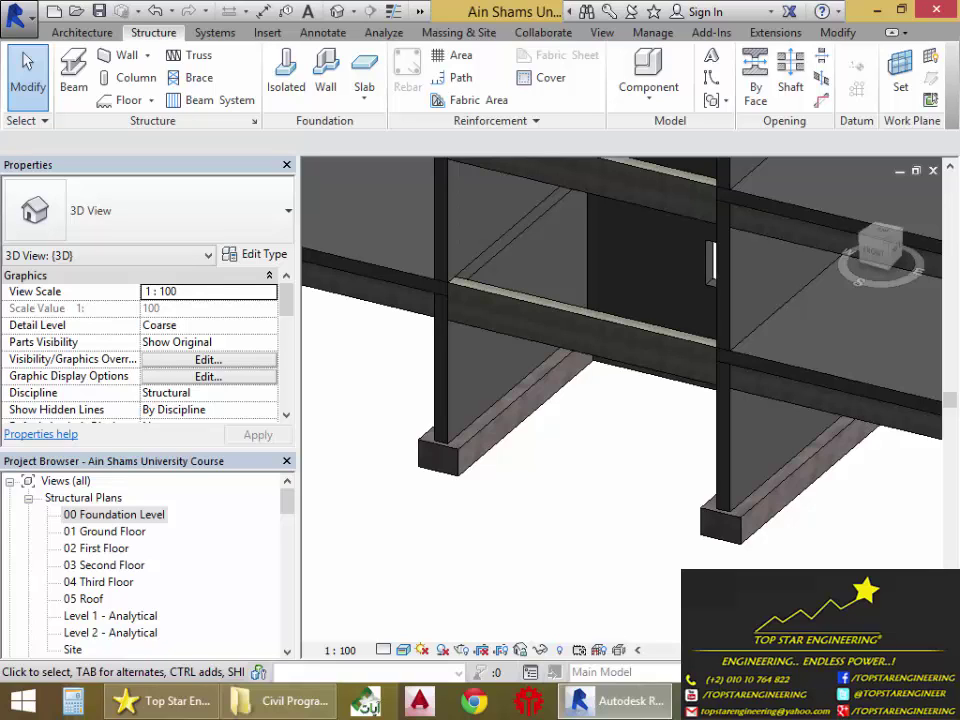
mouse_move(958, 5)
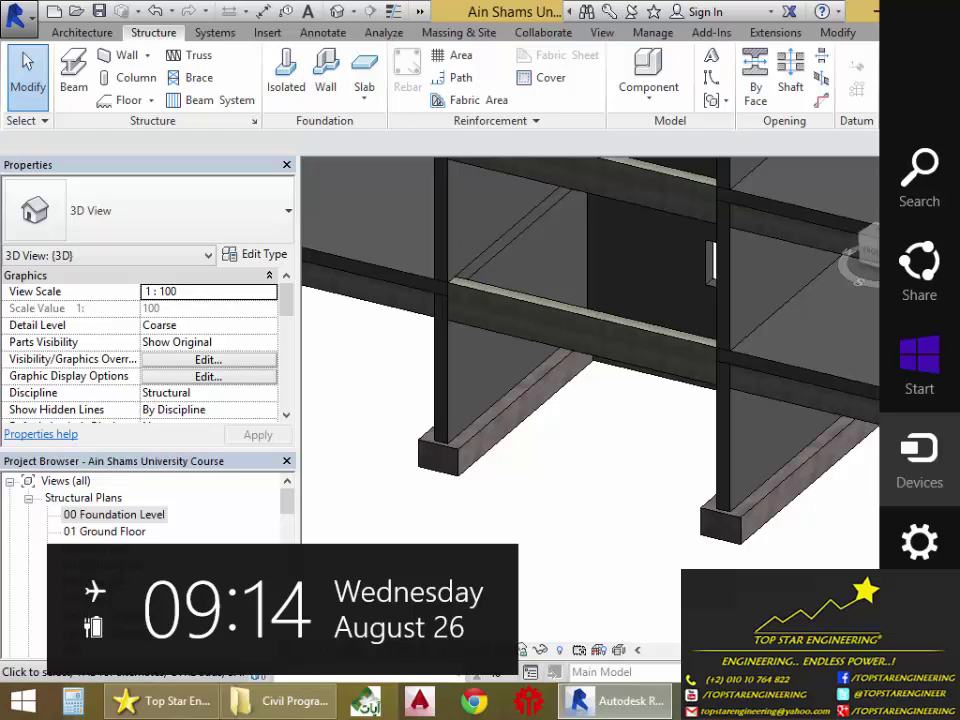
scroll(756, 364, down, 5)
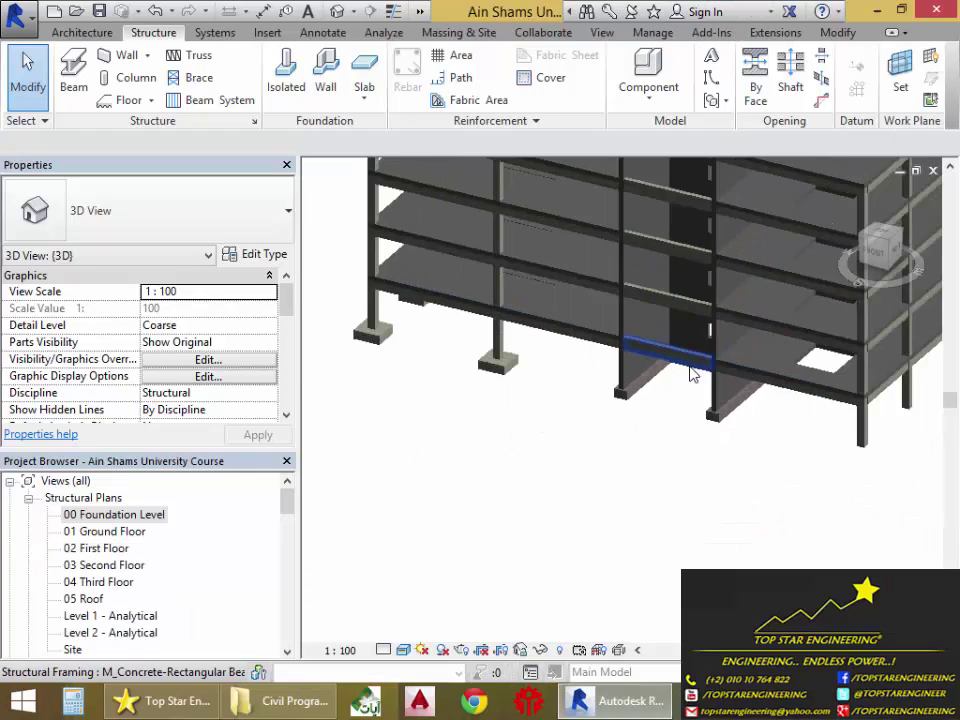
middle_drag(693, 374, 580, 700)
middle_drag(671, 452, 791, 409)
scroll(776, 409, down, 2)
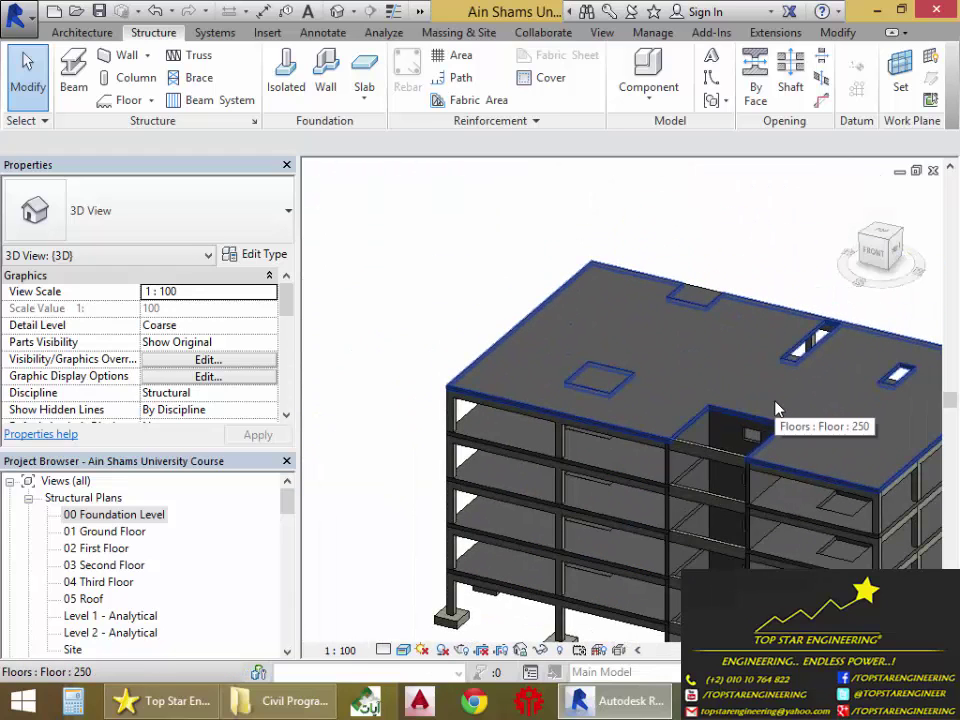